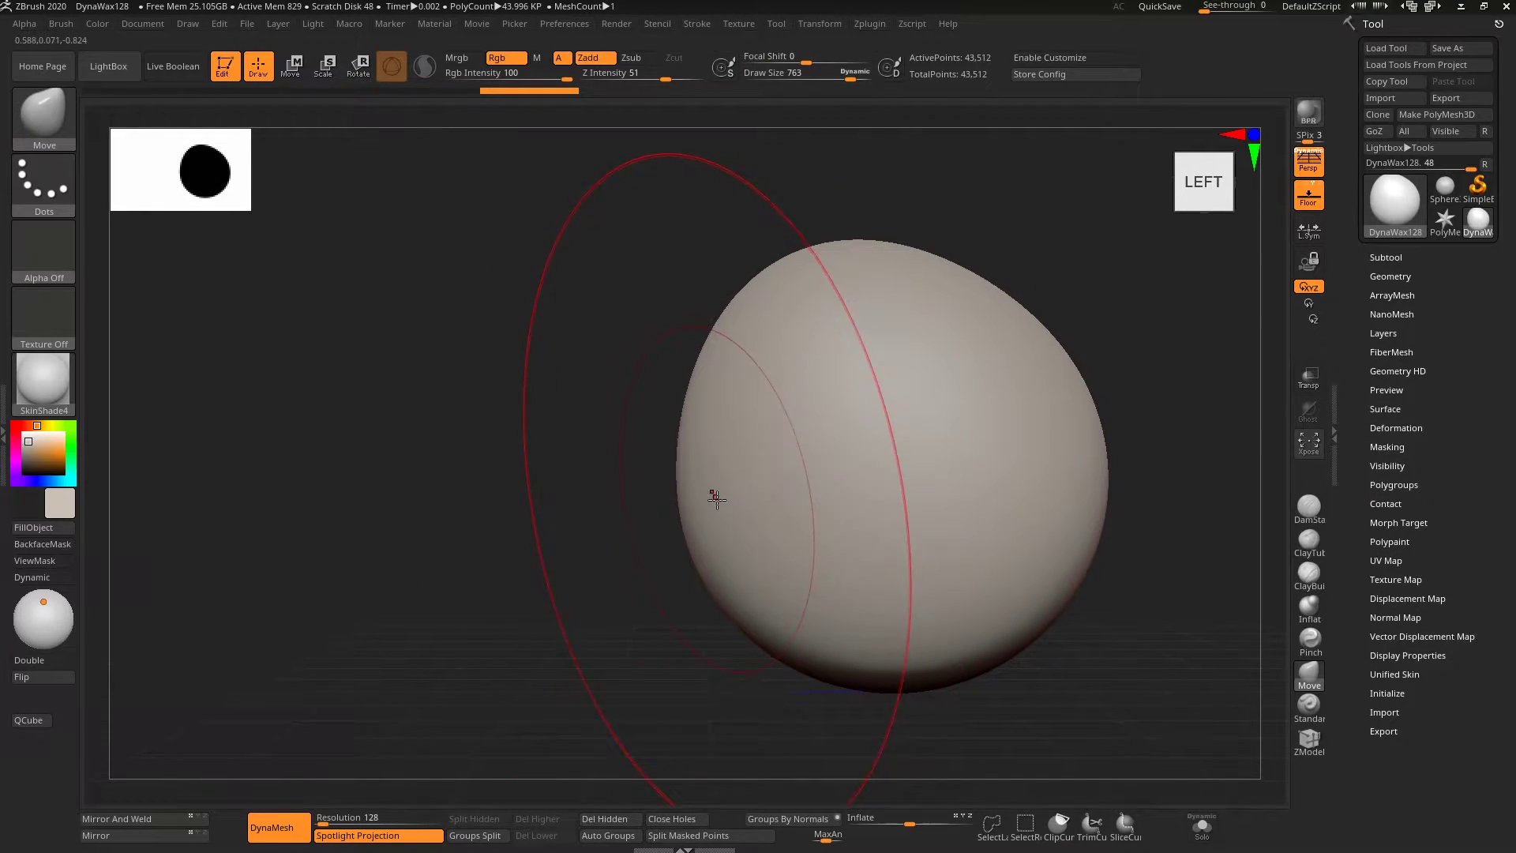
Step: Push the DynaWax sphere into a lumpy, tapered head-like blob with the Move brush
key(s)
drag(635, 404, 600, 404)
drag(687, 312, 694, 331)
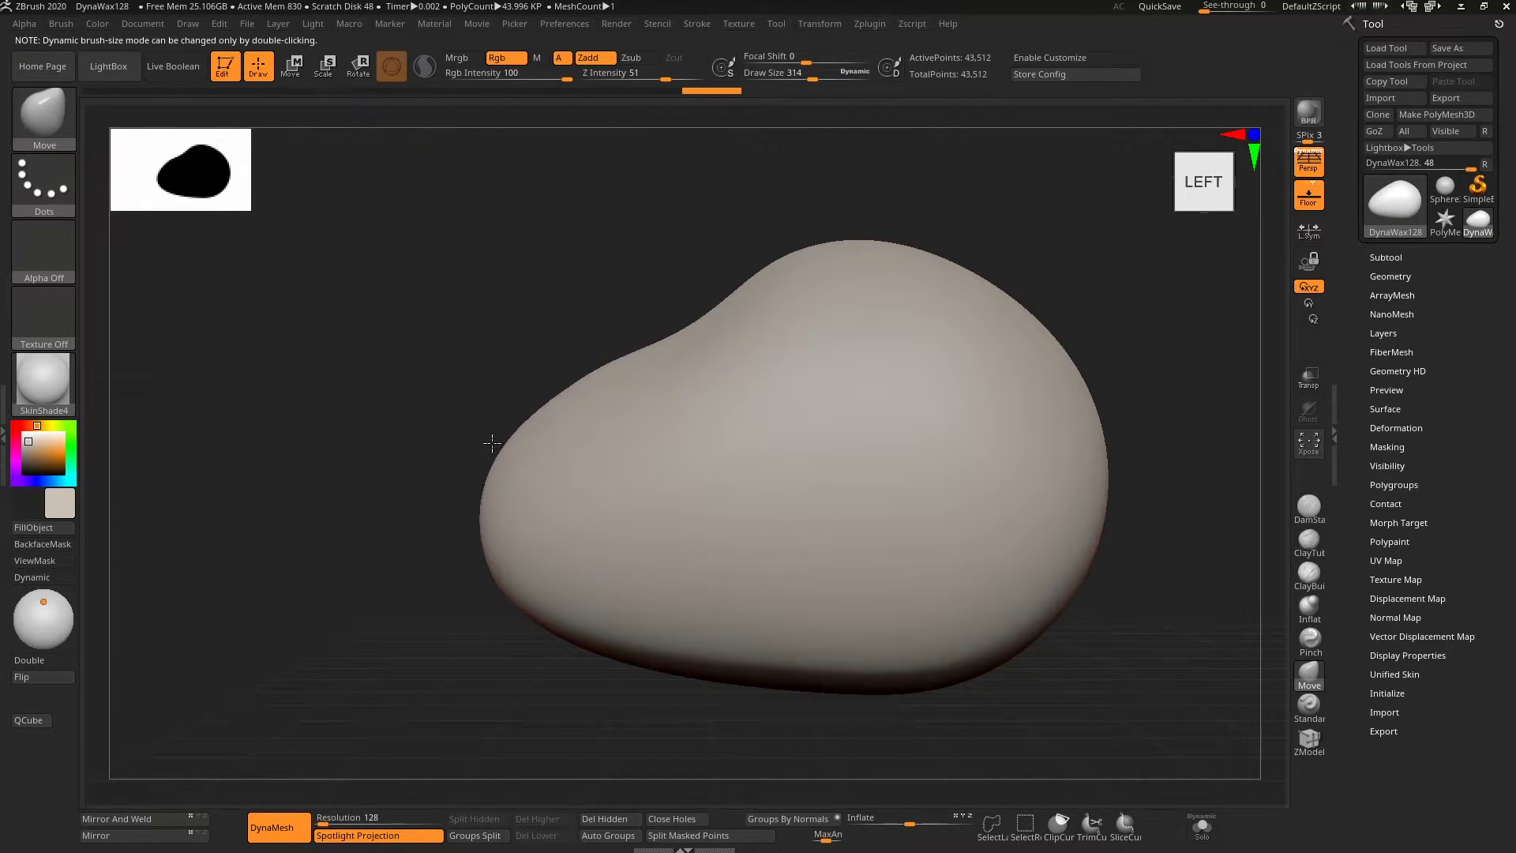
drag(491, 443, 483, 446)
drag(698, 313, 716, 331)
key(s)
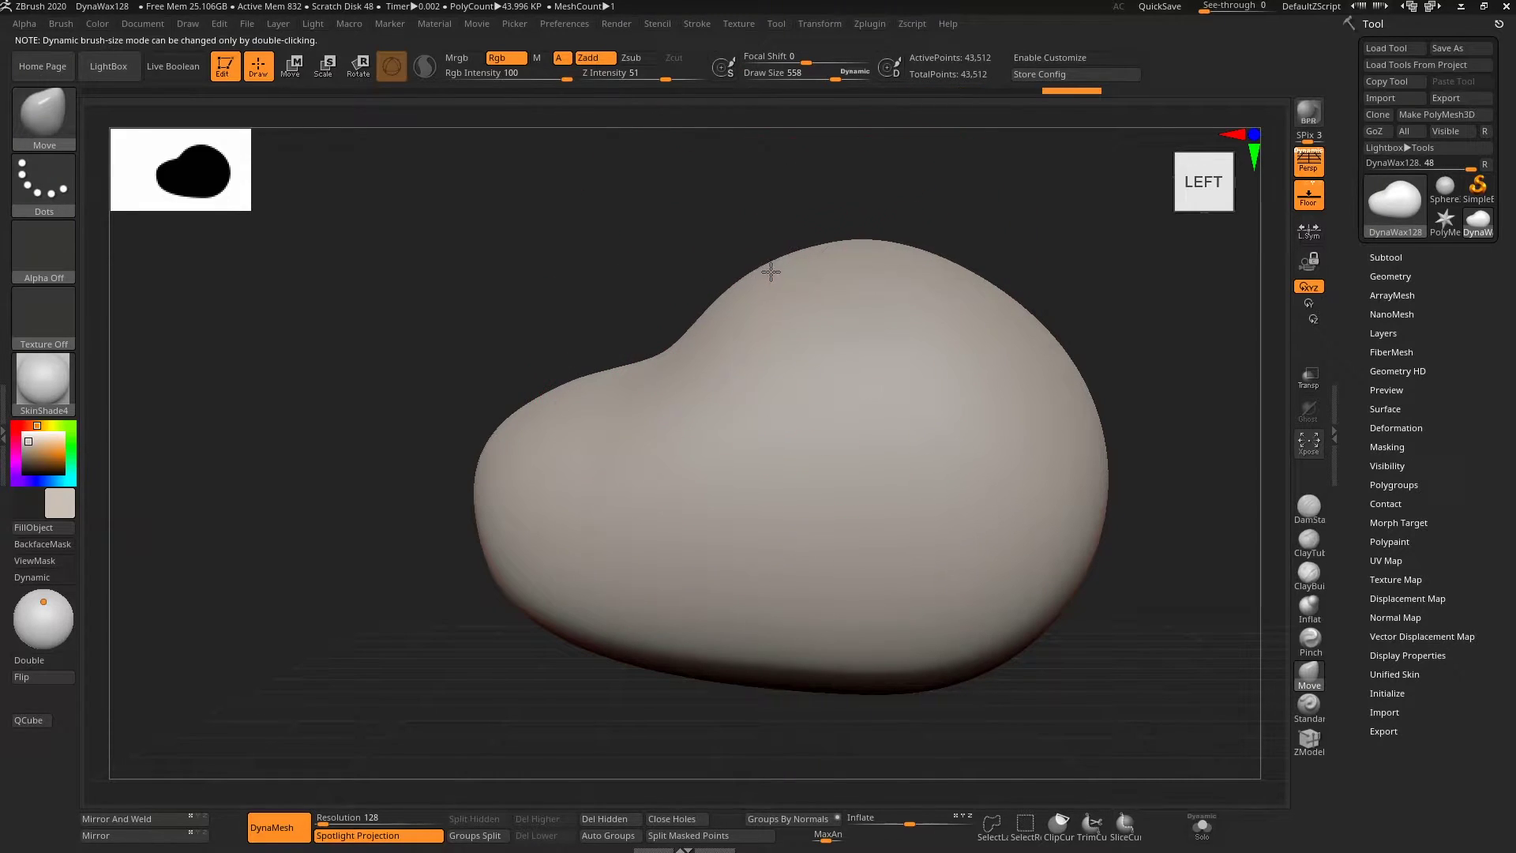
drag(764, 271, 700, 337)
mouse_move(591, 384)
mouse_down()
mouse_move(474, 484)
mouse_move(525, 633)
mouse_move(790, 563)
mouse_move(954, 582)
mouse_move(745, 507)
mouse_move(866, 413)
mouse_move(901, 322)
mouse_move(1082, 450)
mouse_move(826, 315)
mouse_up()
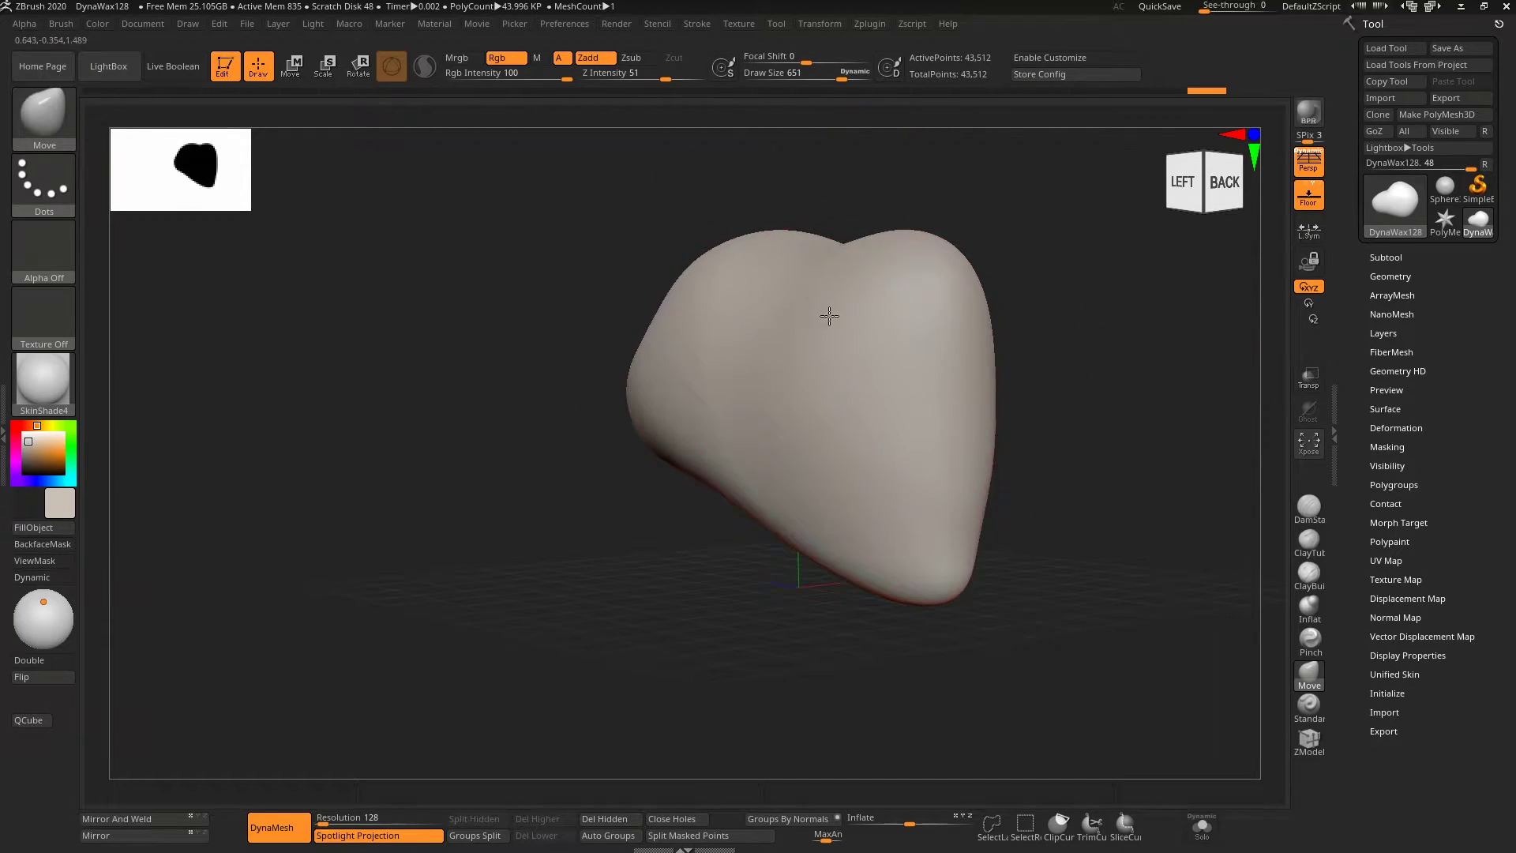
mouse_move(813, 410)
shift+mouse_down()
mouse_move(1053, 337)
mouse_move(988, 395)
mouse_move(829, 376)
mouse_move(784, 328)
mouse_move(783, 291)
mouse_move(849, 436)
mouse_move(812, 505)
mouse_move(916, 470)
mouse_move(908, 443)
shift+mouse_up()
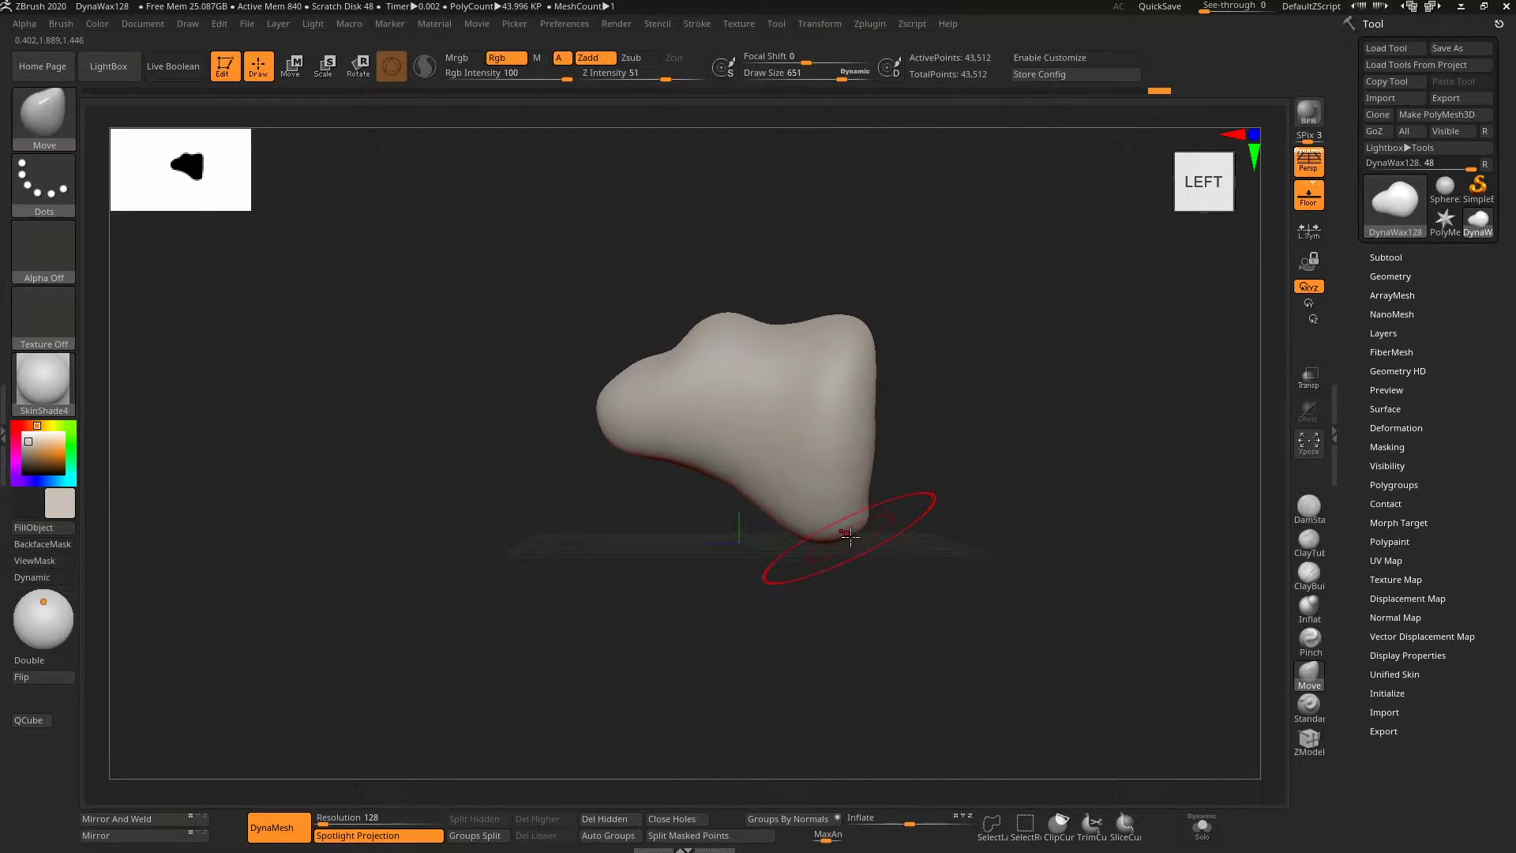
Step: Slice the back of the head off flat with TrimCurve
key(b)
click(802, 203)
ctrl+shift+drag(809, 272, 809, 697)
mouse_move(809, 697)
mouse_down()
mouse_move(1015, 383)
mouse_move(880, 386)
mouse_move(667, 300)
mouse_move(636, 447)
mouse_up()
Step: Build up the dome, brow and snout mass with ClayBuildup
key(b)
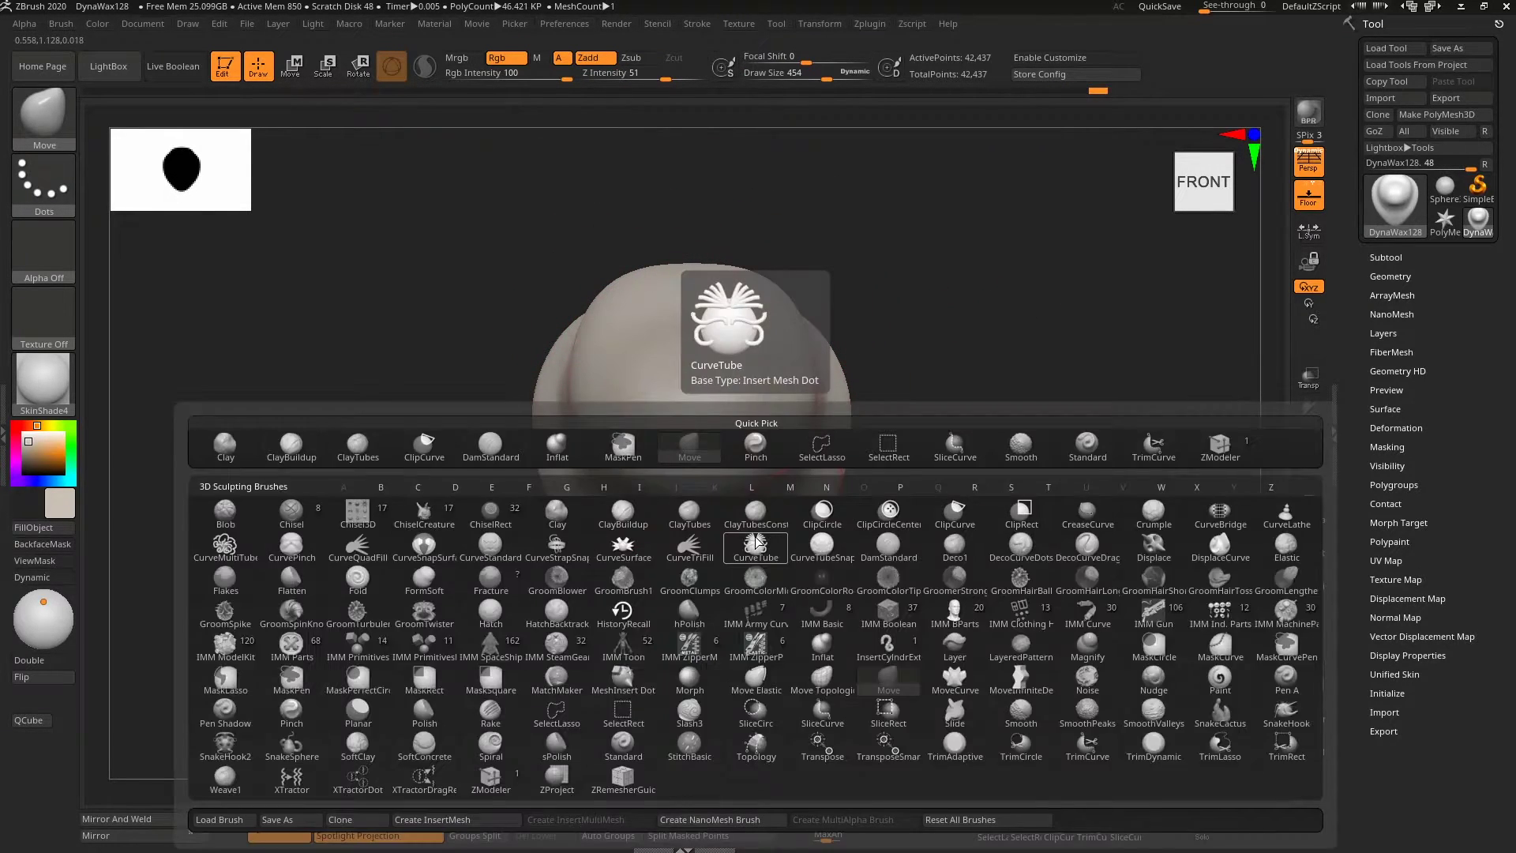
key(c)
key(b)
drag(1002, 508, 663, 328)
drag(884, 442, 937, 525)
key(bracketleft)
key(bracketleft)
key(bracketleft)
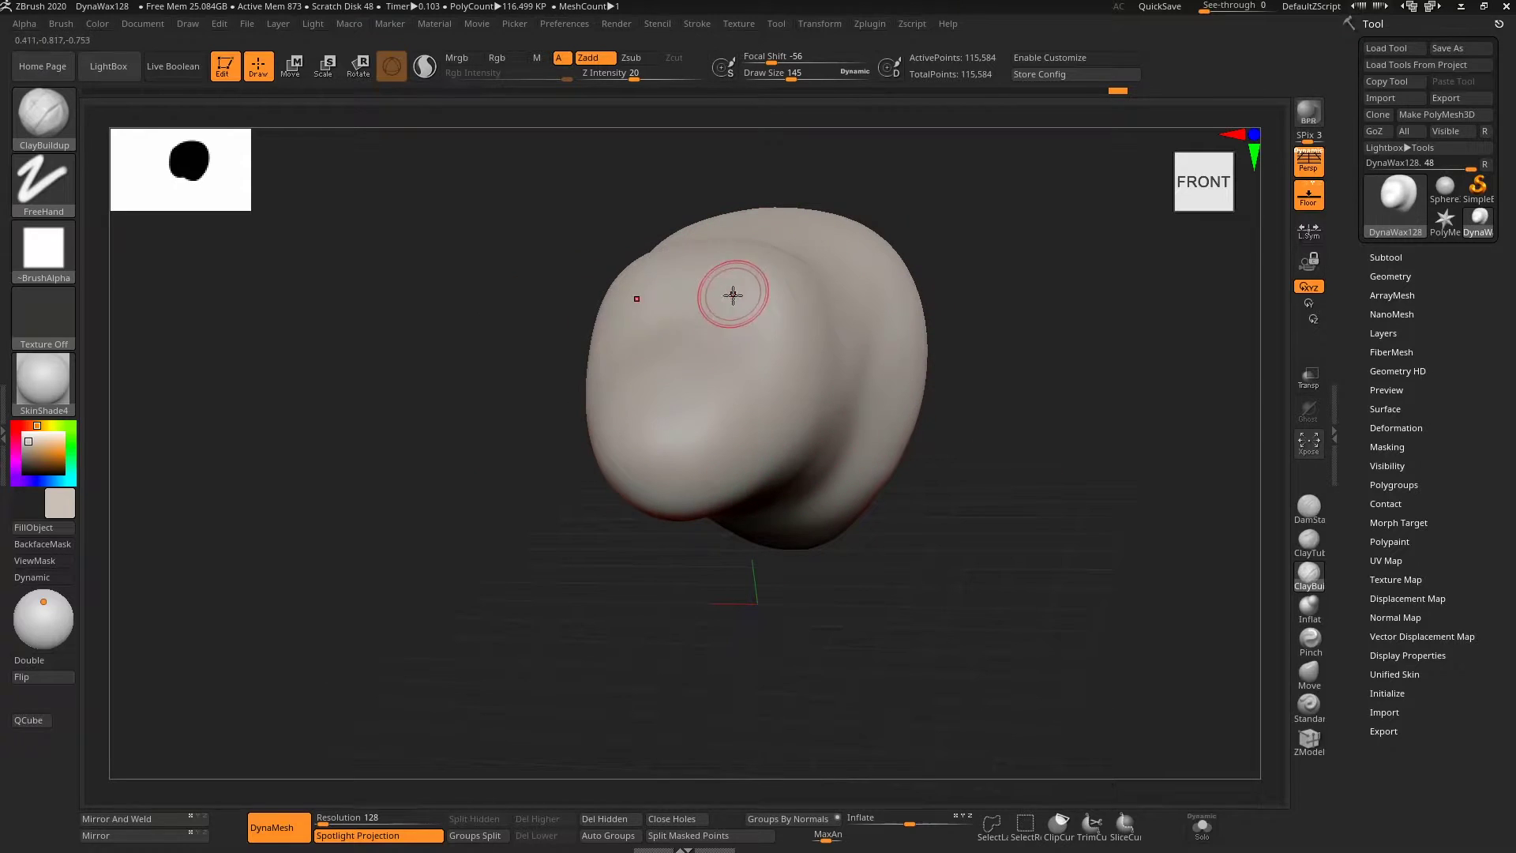
shift+drag(876, 332, 917, 303)
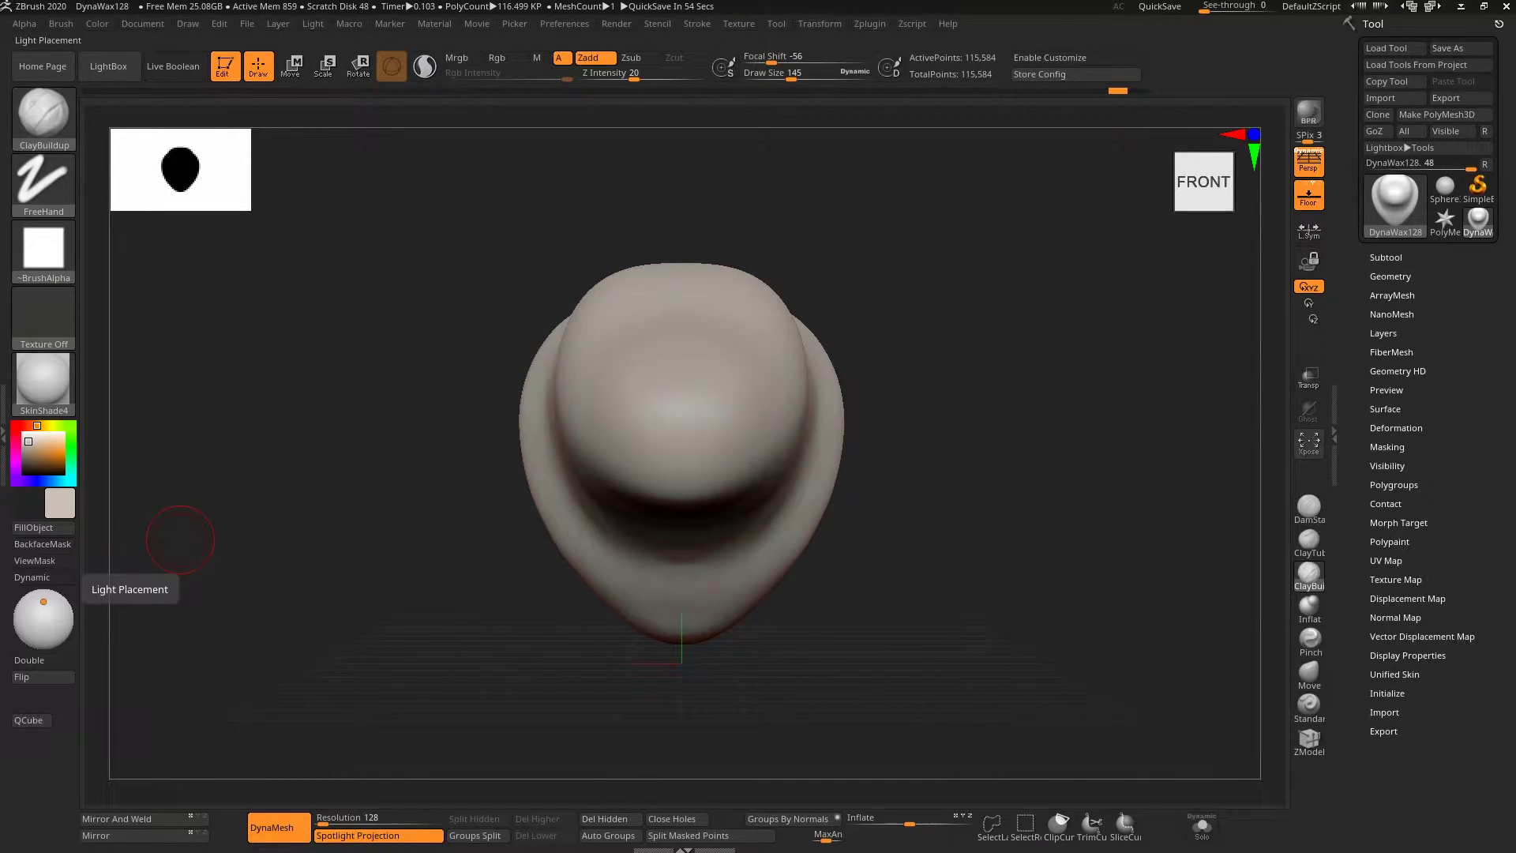
drag(861, 511, 851, 505)
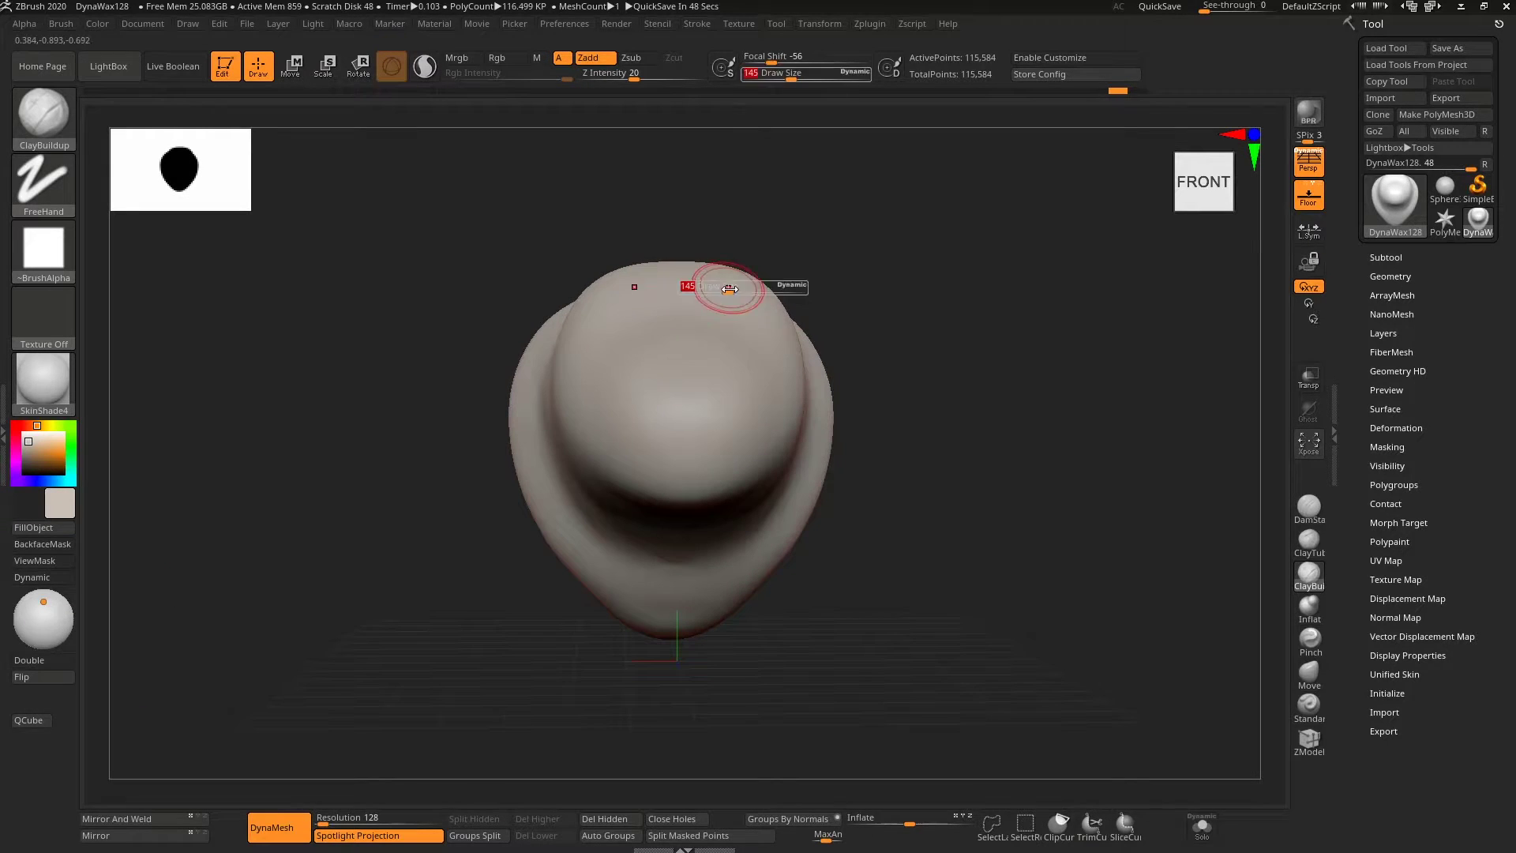
Step: Undo the last four sculpting strokes
key(ctrl+z)
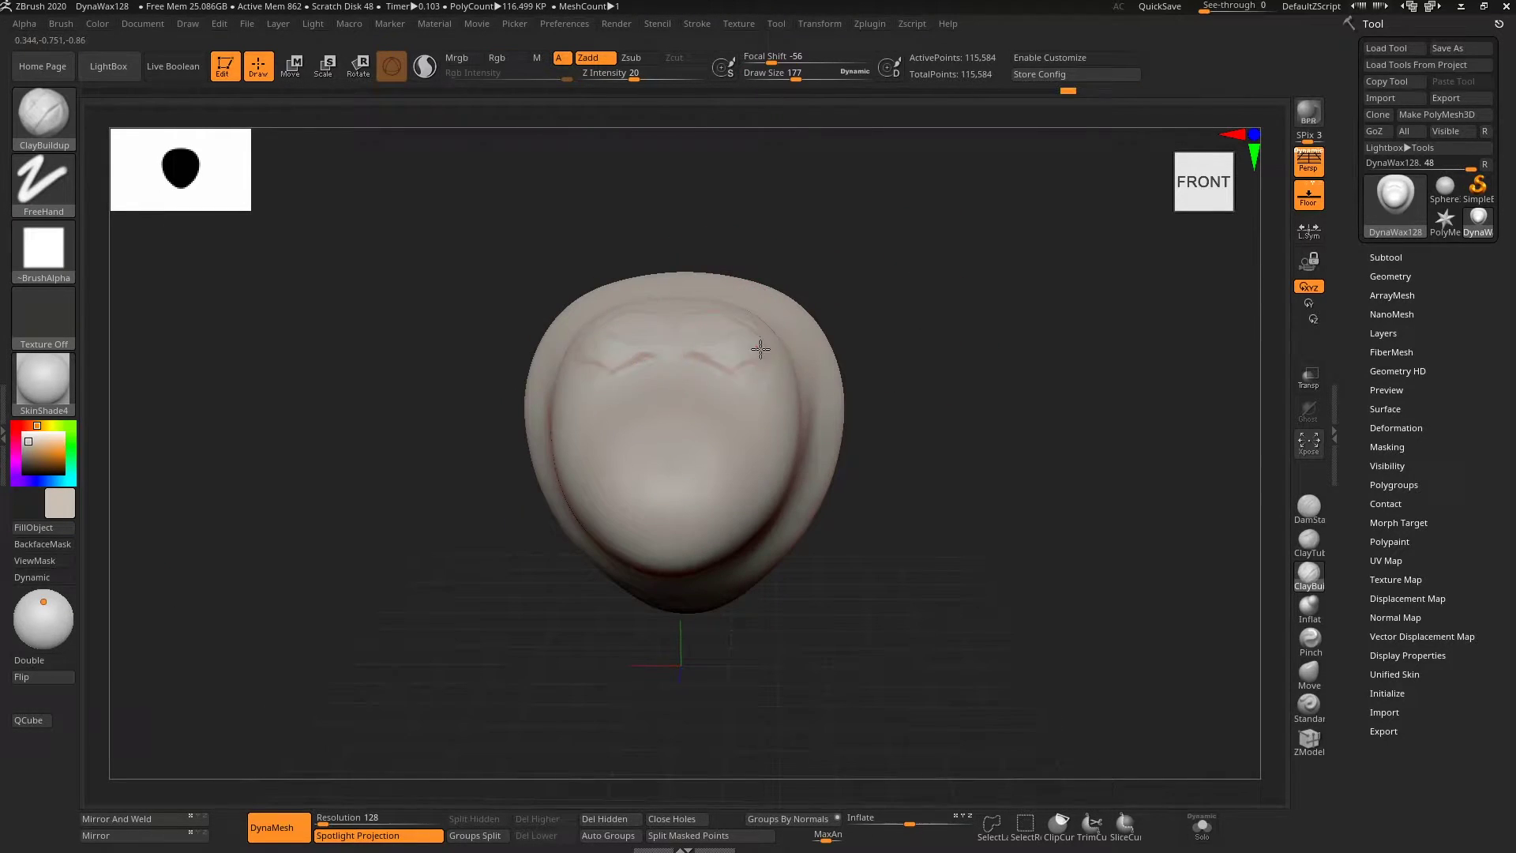
key(ctrl+z)
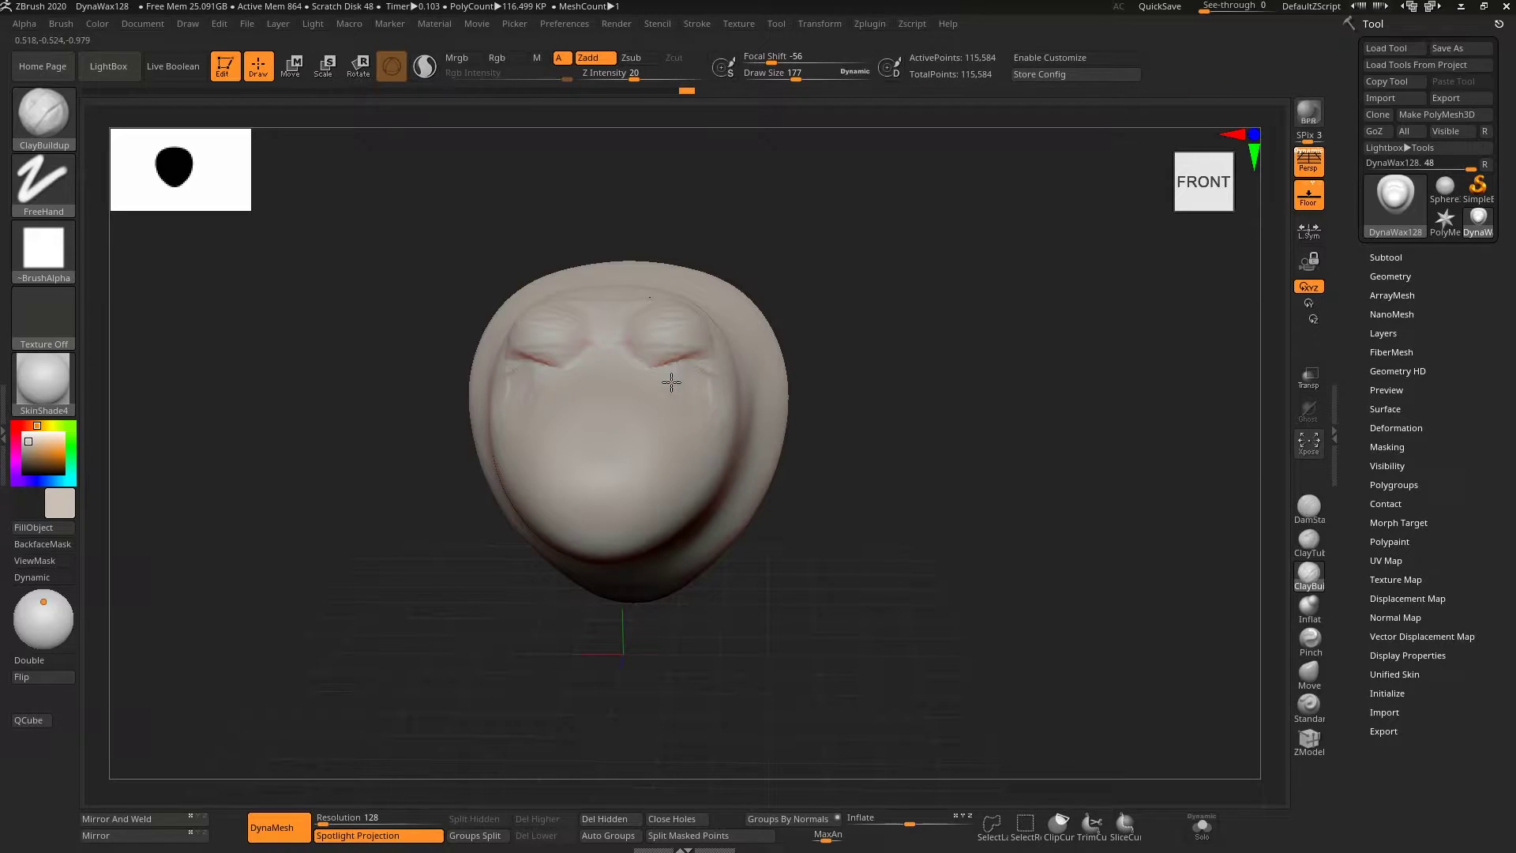
key(ctrl+z)
key(ctrl+z)
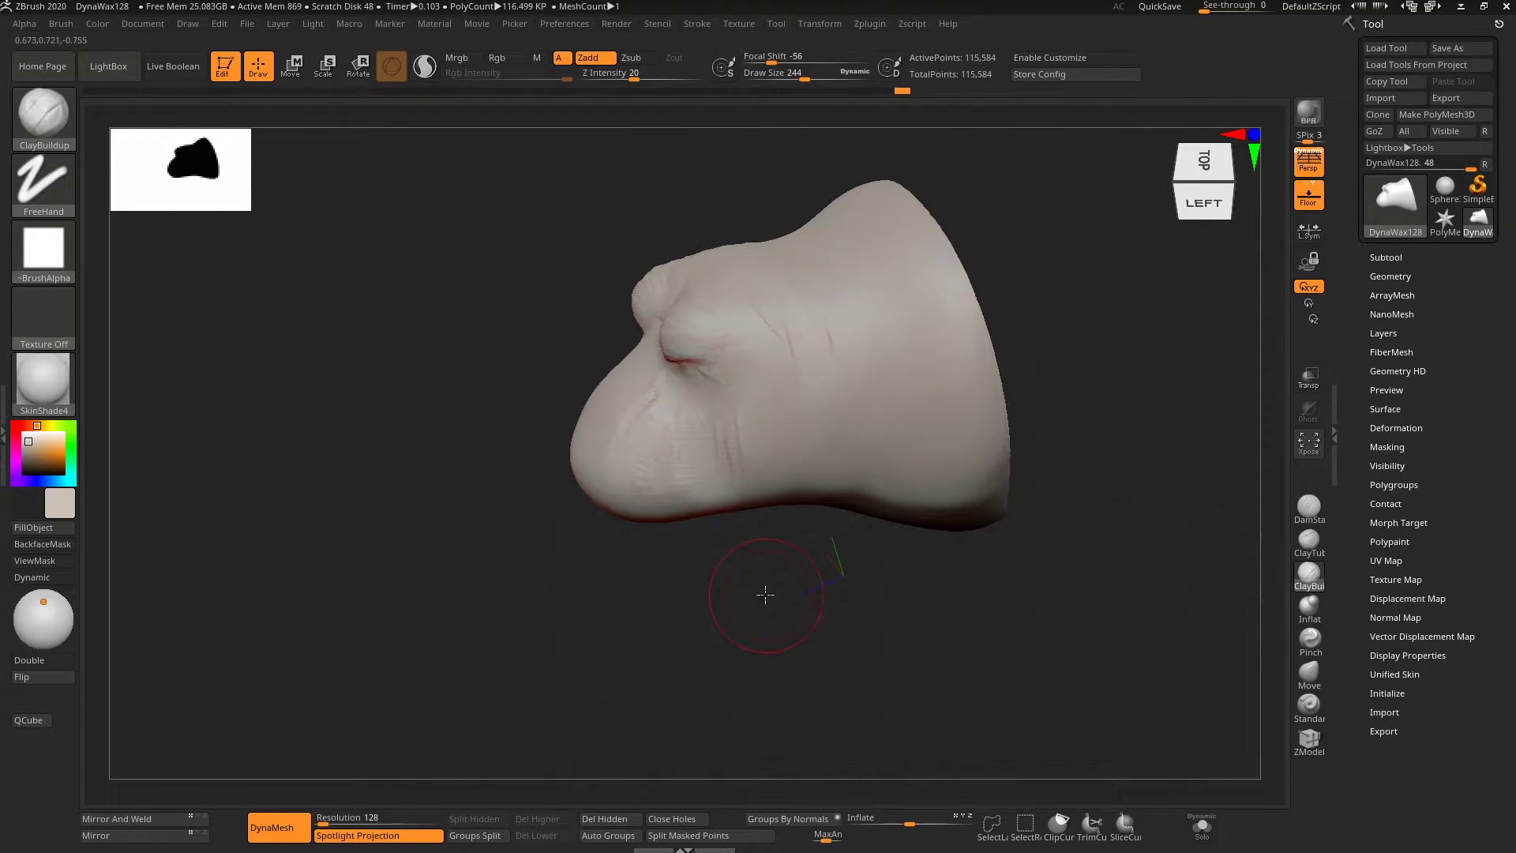
key(ctrl+z)
key(ctrl+z)
key(ctrl+z)
Step: Undo two strokes and deepen both nostrils with DamStandard
key(ctrl+z)
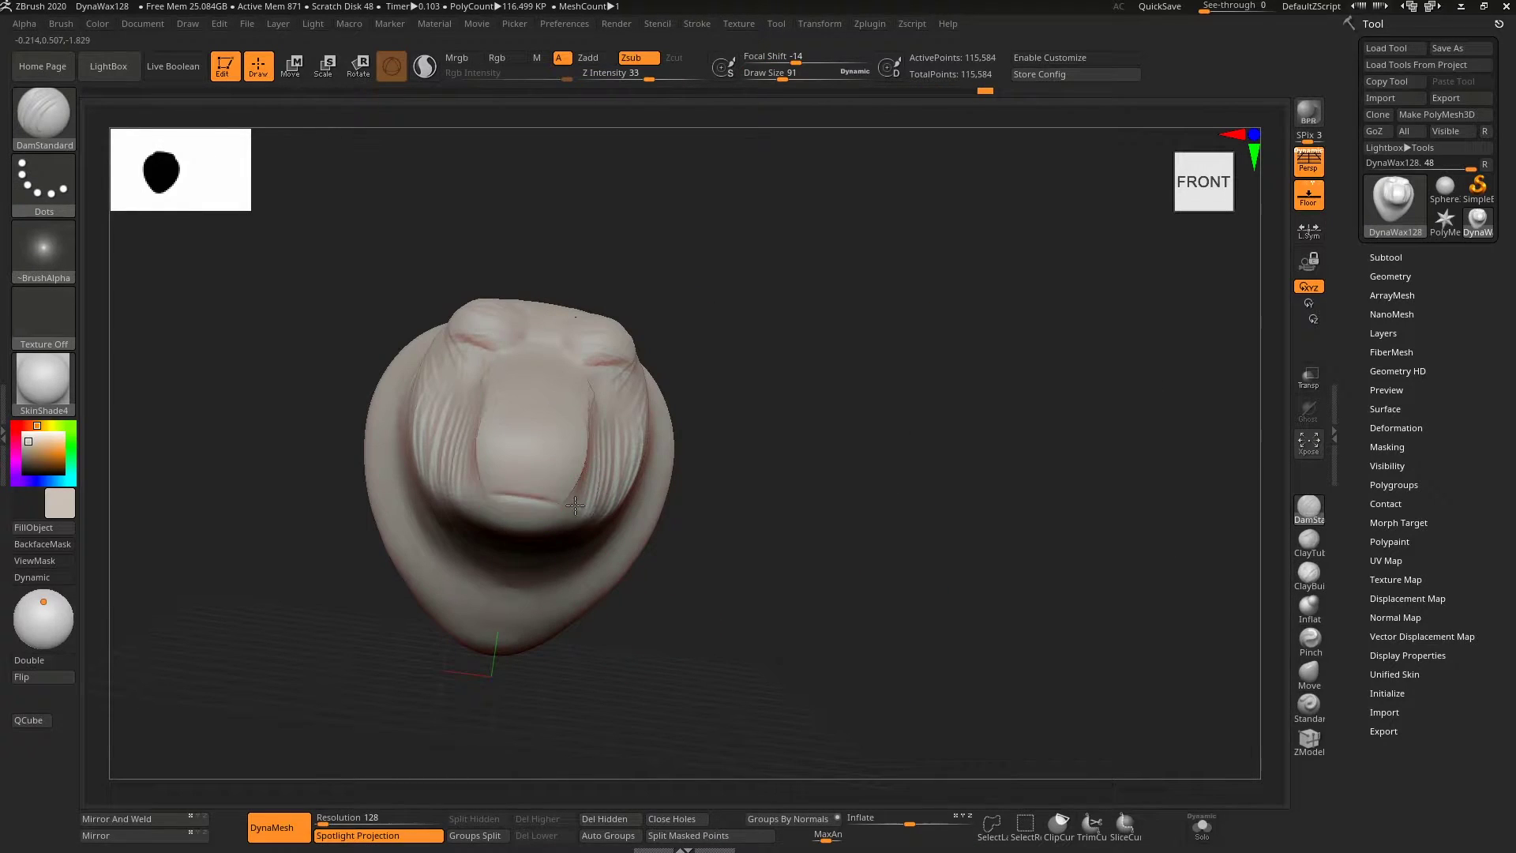
key(ctrl+z)
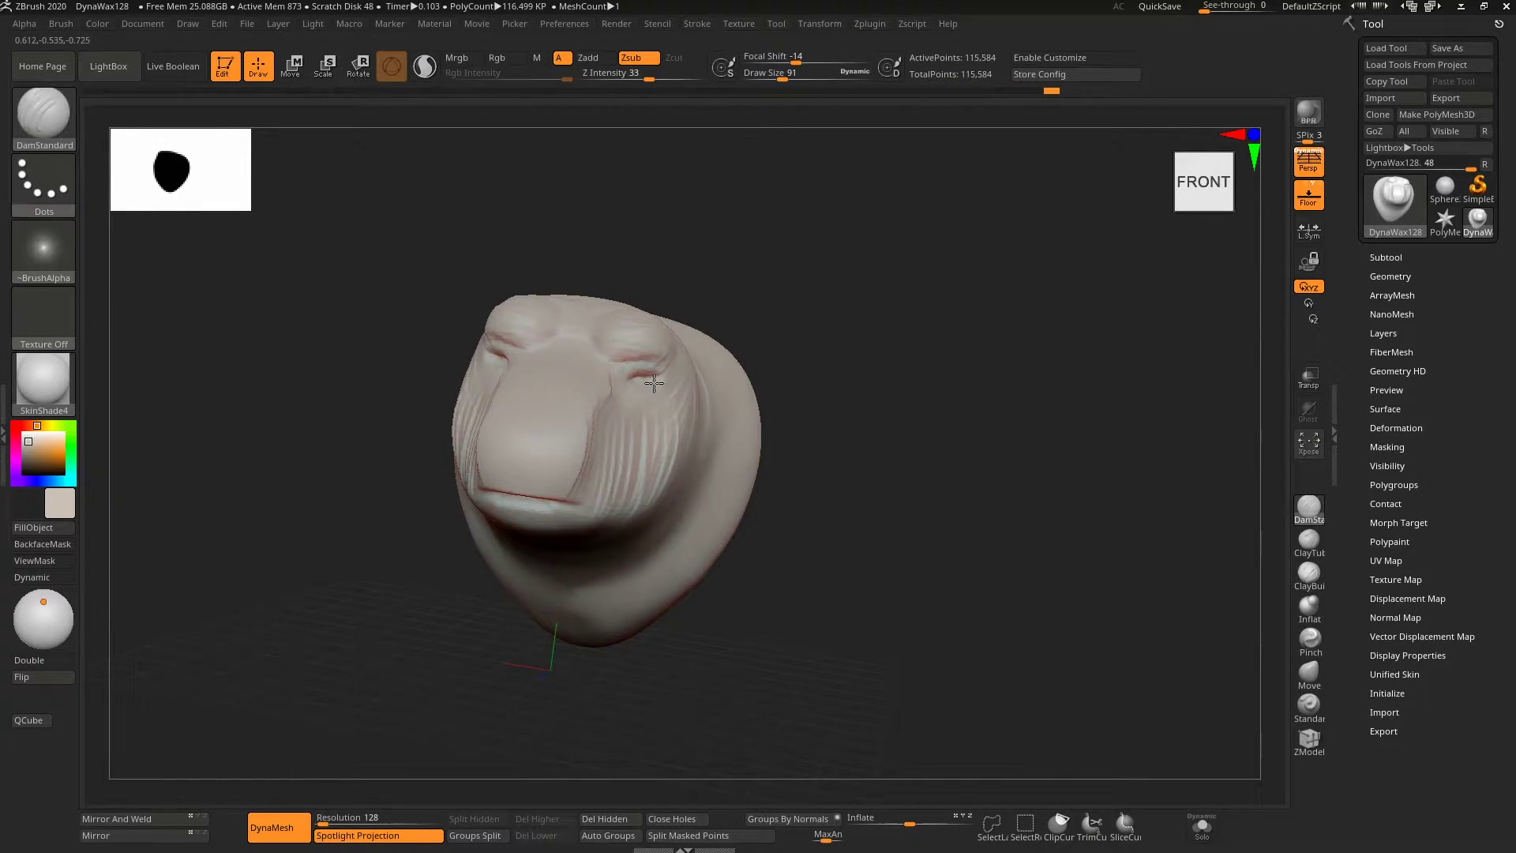
key(ctrl+z)
key(ctrl+z)
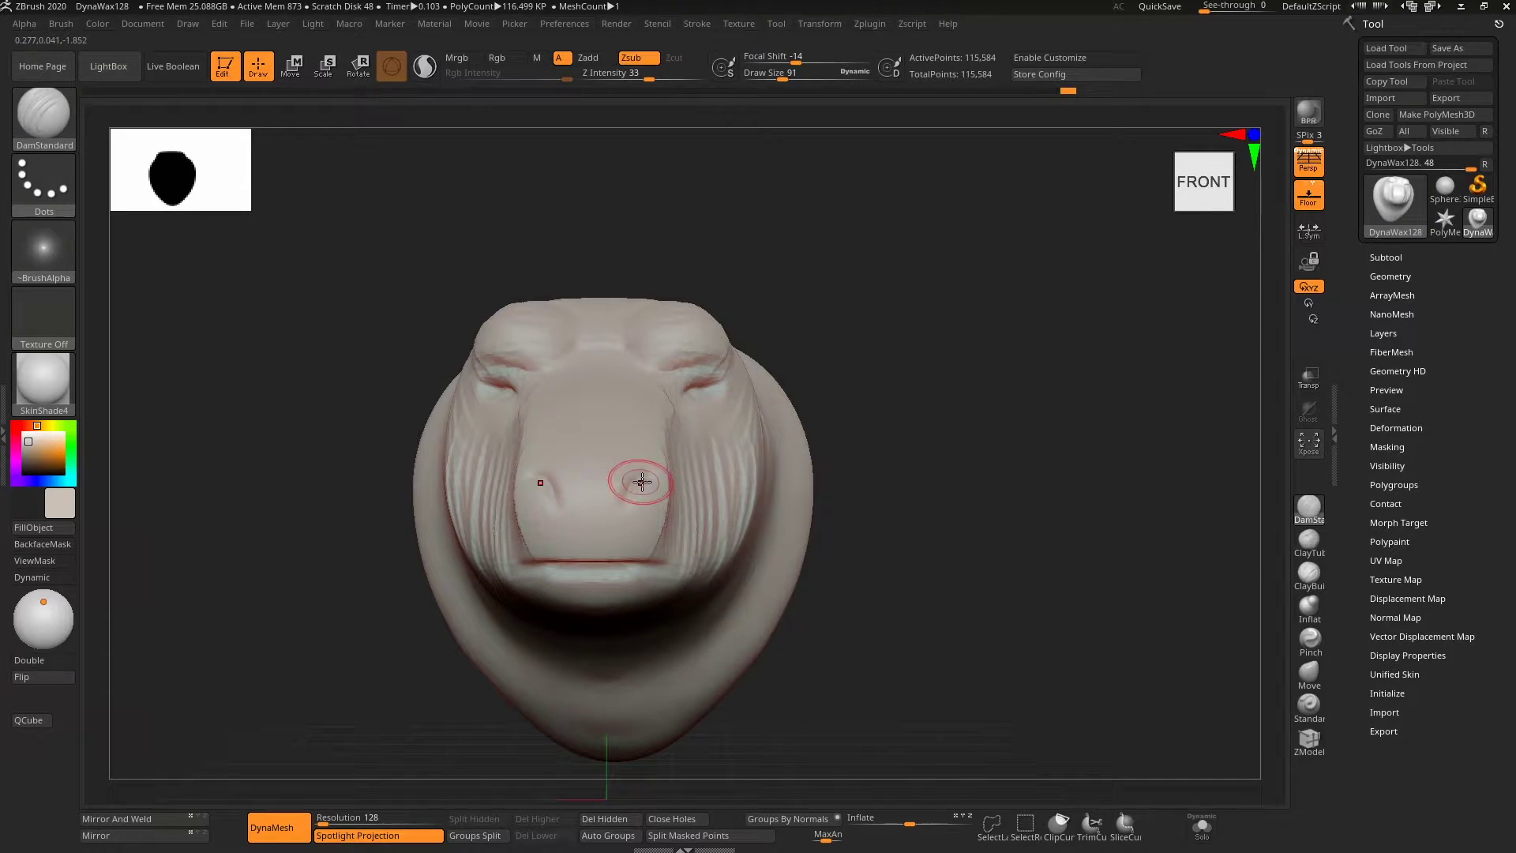
drag(642, 482, 625, 501)
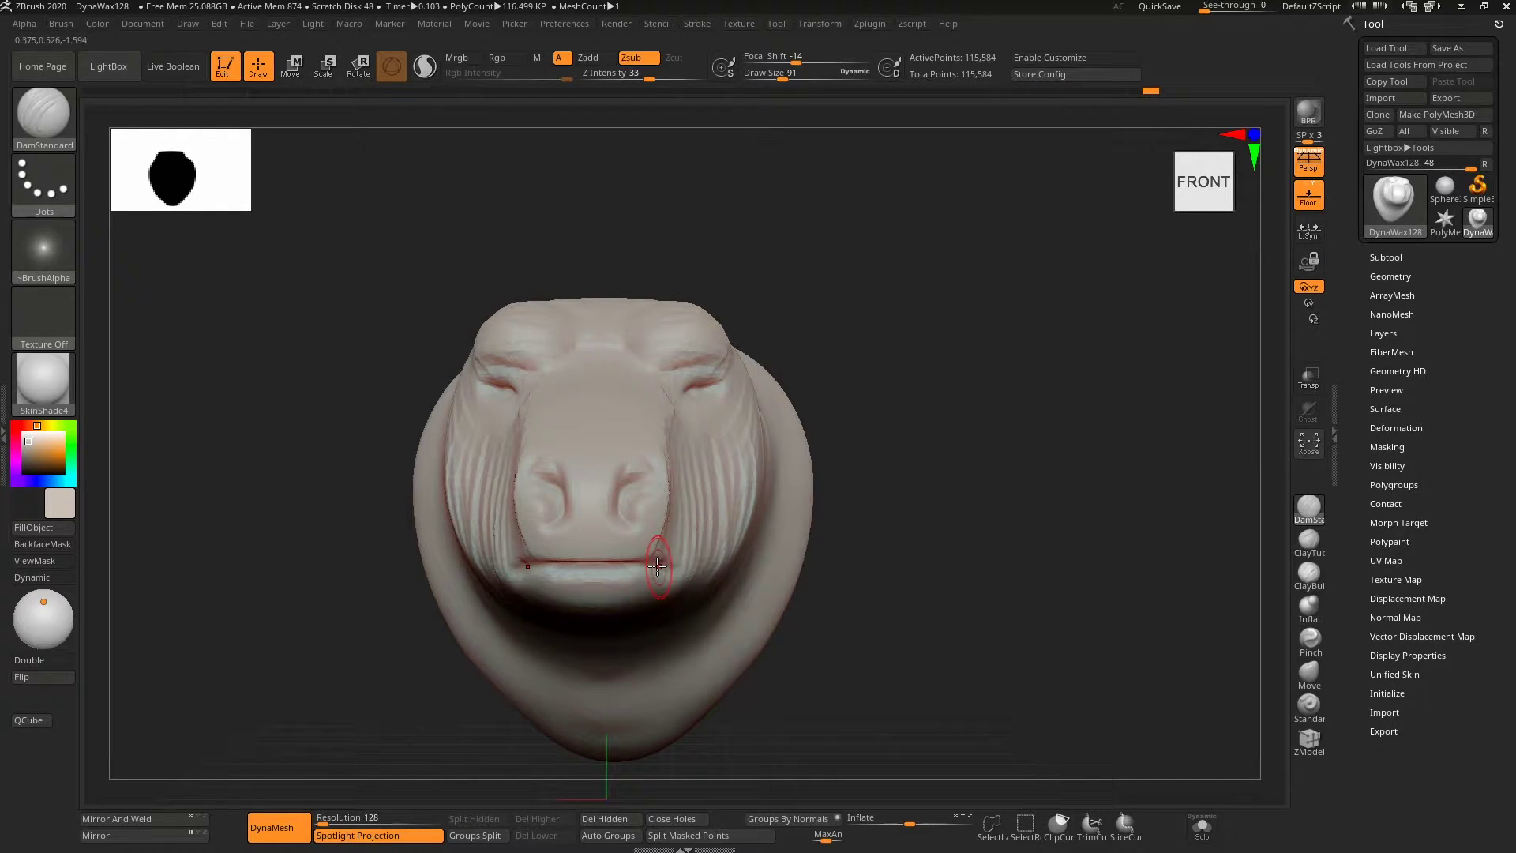
mouse_move(856, 422)
mouse_down()
mouse_move(892, 455)
mouse_move(959, 446)
mouse_up()
Step: Mask the cheek area and invert the mask to free the cheek
drag(1145, 410, 1200, 474)
ctrl+click(1201, 473)
key(w)
mouse_move(727, 550)
shift+mouse_down()
mouse_move(1123, 372)
mouse_move(997, 541)
mouse_move(756, 447)
mouse_move(1018, 521)
shift+mouse_up()
Step: Drag the side protrusions out and down into long, broad ears with the Move brush
key(q)
key(b)
key(m)
key(v)
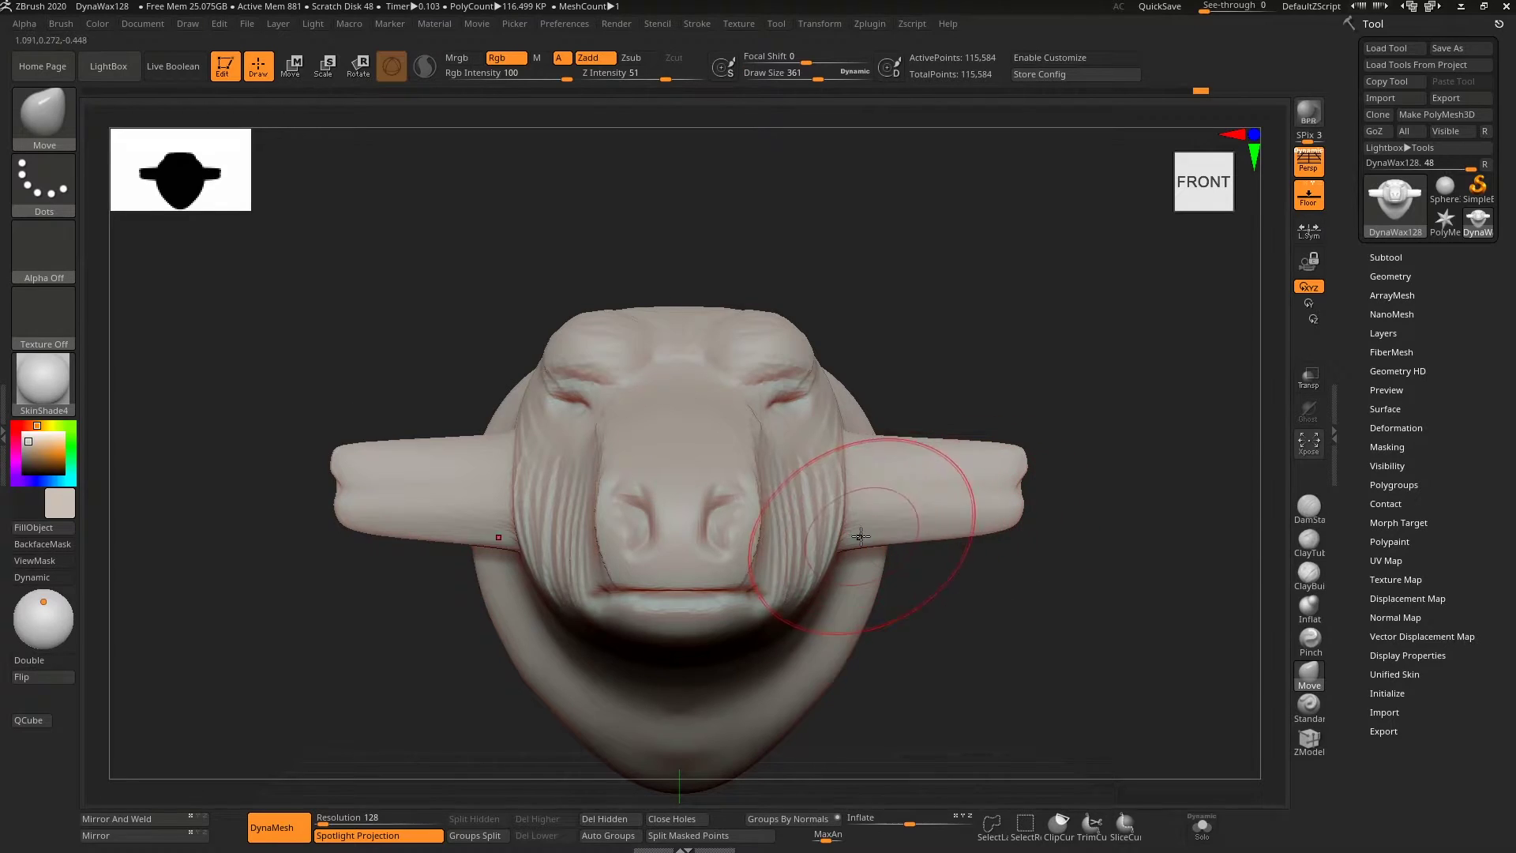
mouse_move(874, 501)
mouse_down()
mouse_move(803, 399)
mouse_move(978, 480)
mouse_move(991, 507)
mouse_move(1055, 508)
mouse_up()
shift+right_drag(1055, 508, 1069, 474)
mouse_move(1069, 473)
mouse_down()
mouse_move(1069, 417)
mouse_move(1008, 547)
mouse_up()
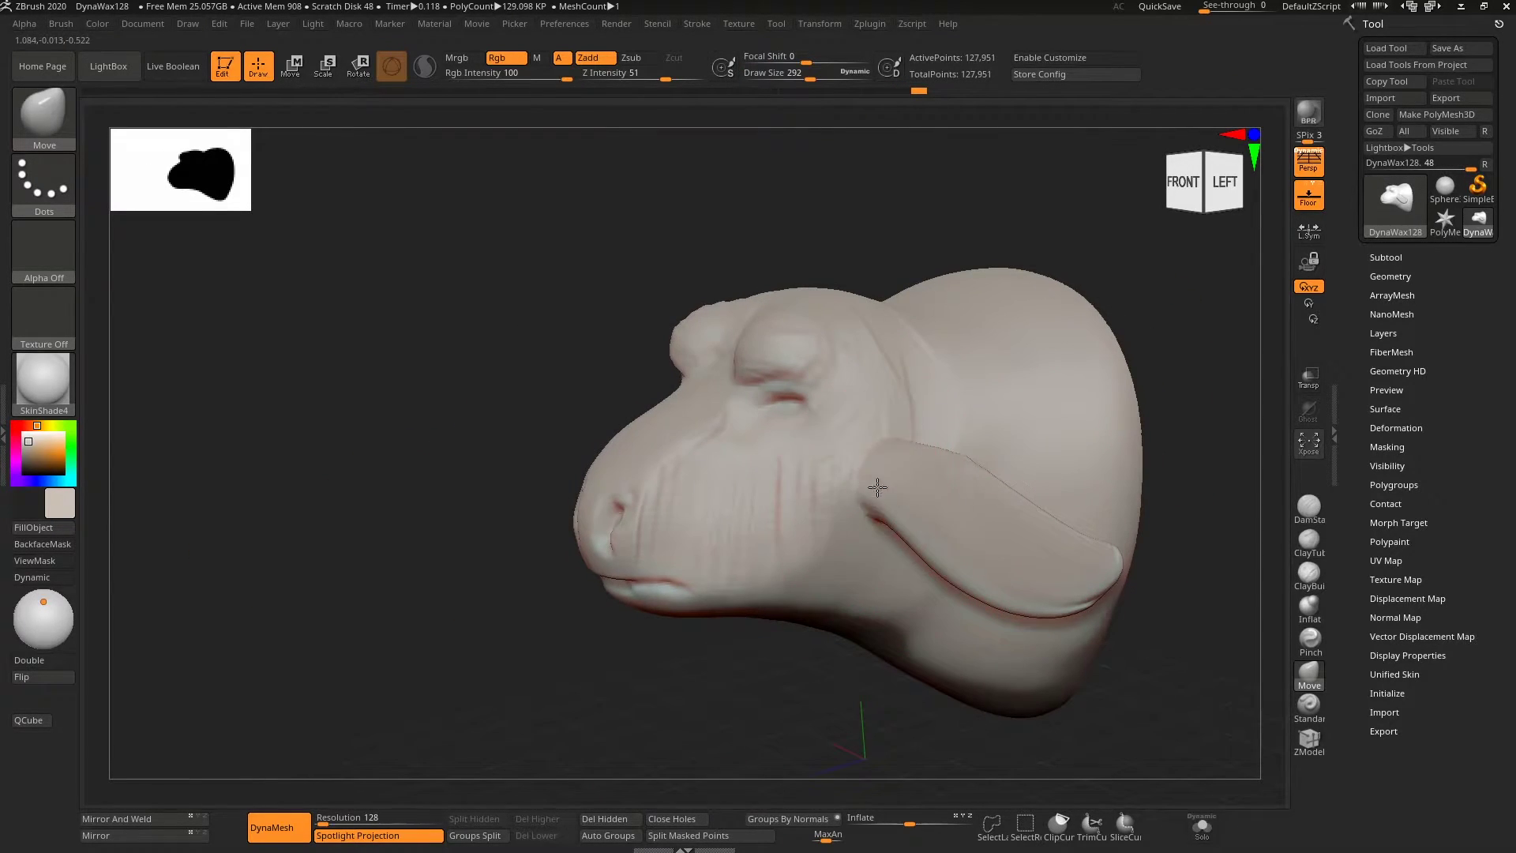
shift+drag(745, 677, 603, 602)
key(bracketright)
key(bracketright)
Step: Insert sphere eyeballs into both eye sockets and split them into subtool DynaWax129
key(b)
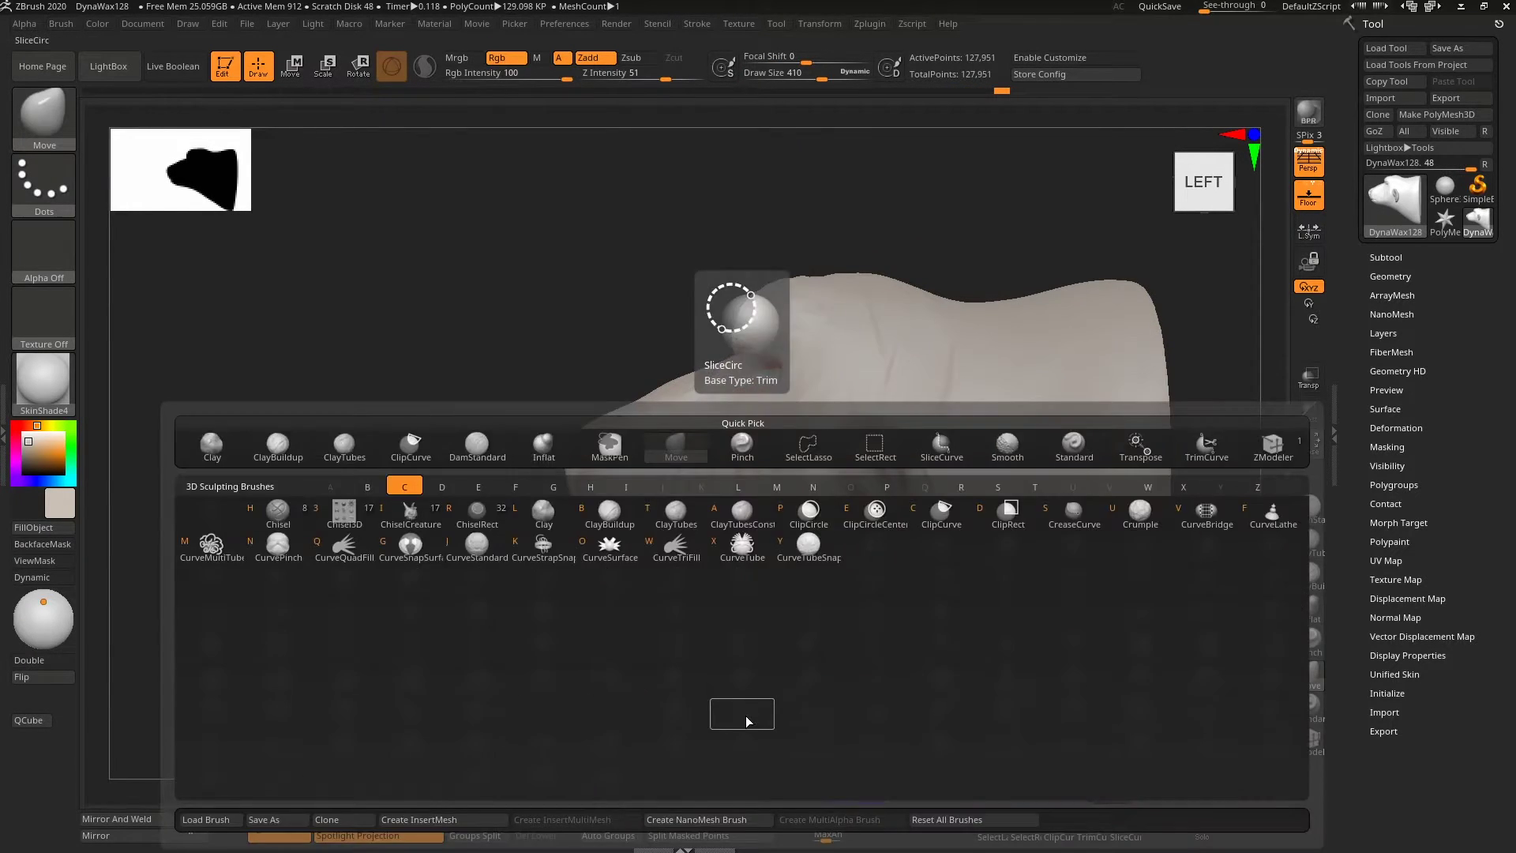
key(c)
key(b)
mouse_move(731, 717)
mouse_down()
mouse_move(772, 331)
mouse_move(759, 472)
mouse_up()
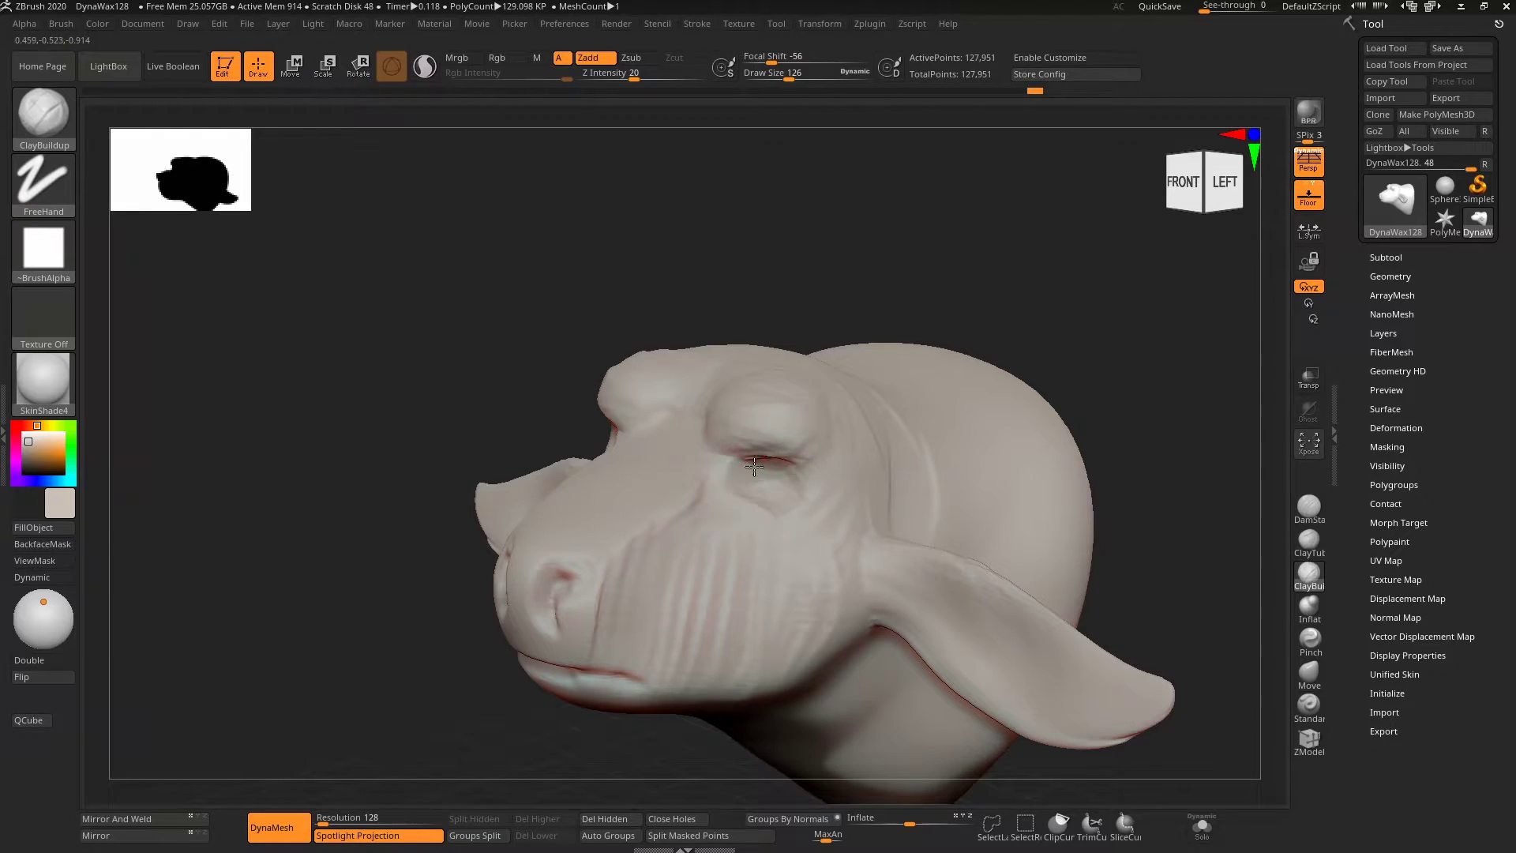
shift+drag(868, 293, 958, 291)
key(b)
key(i)
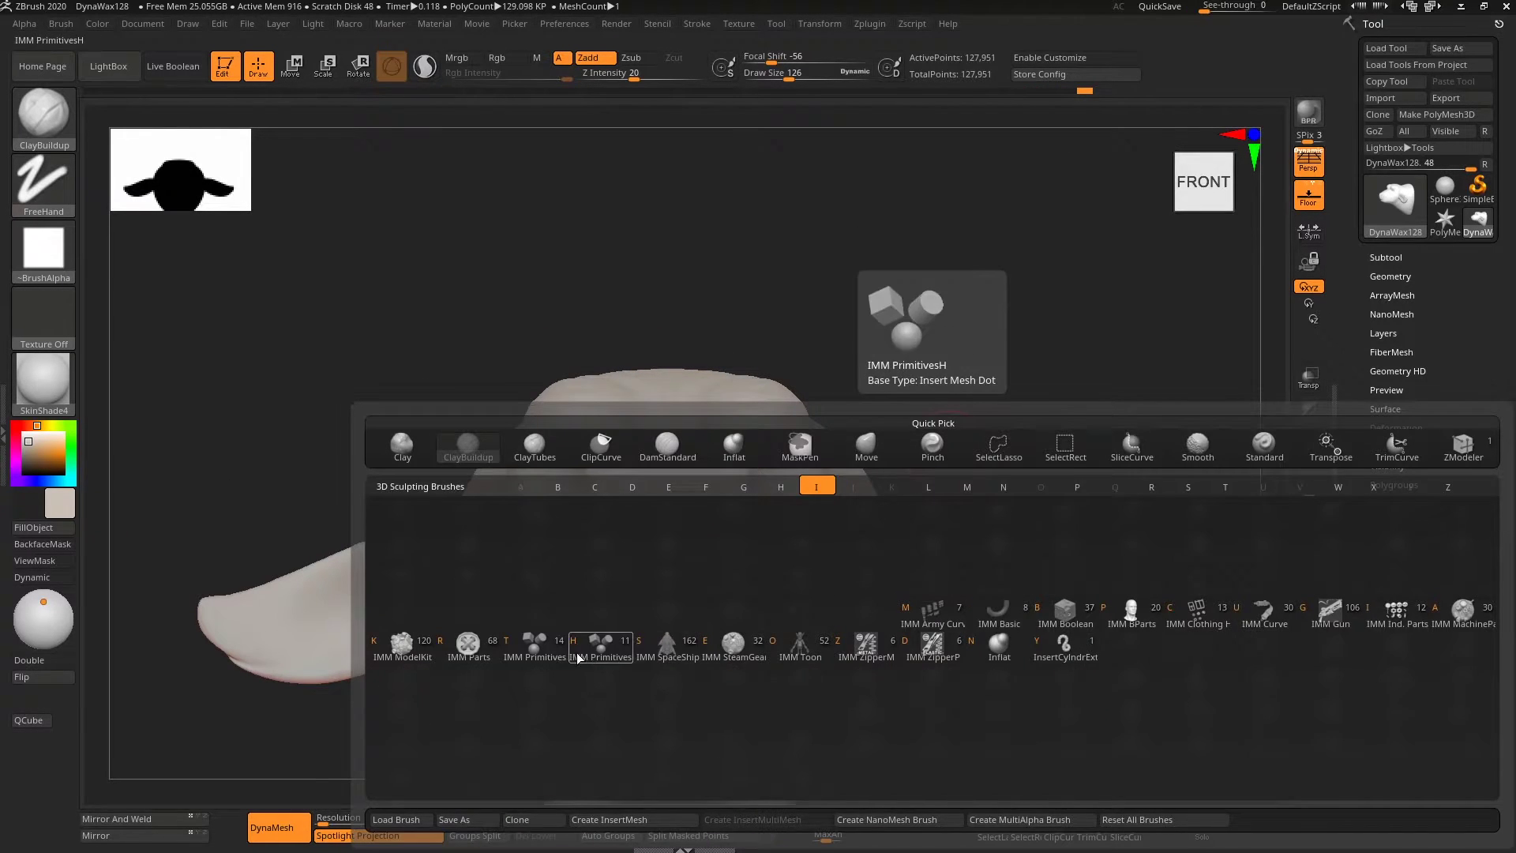
key(t)
drag(778, 531, 785, 541)
key(ctrl+h)
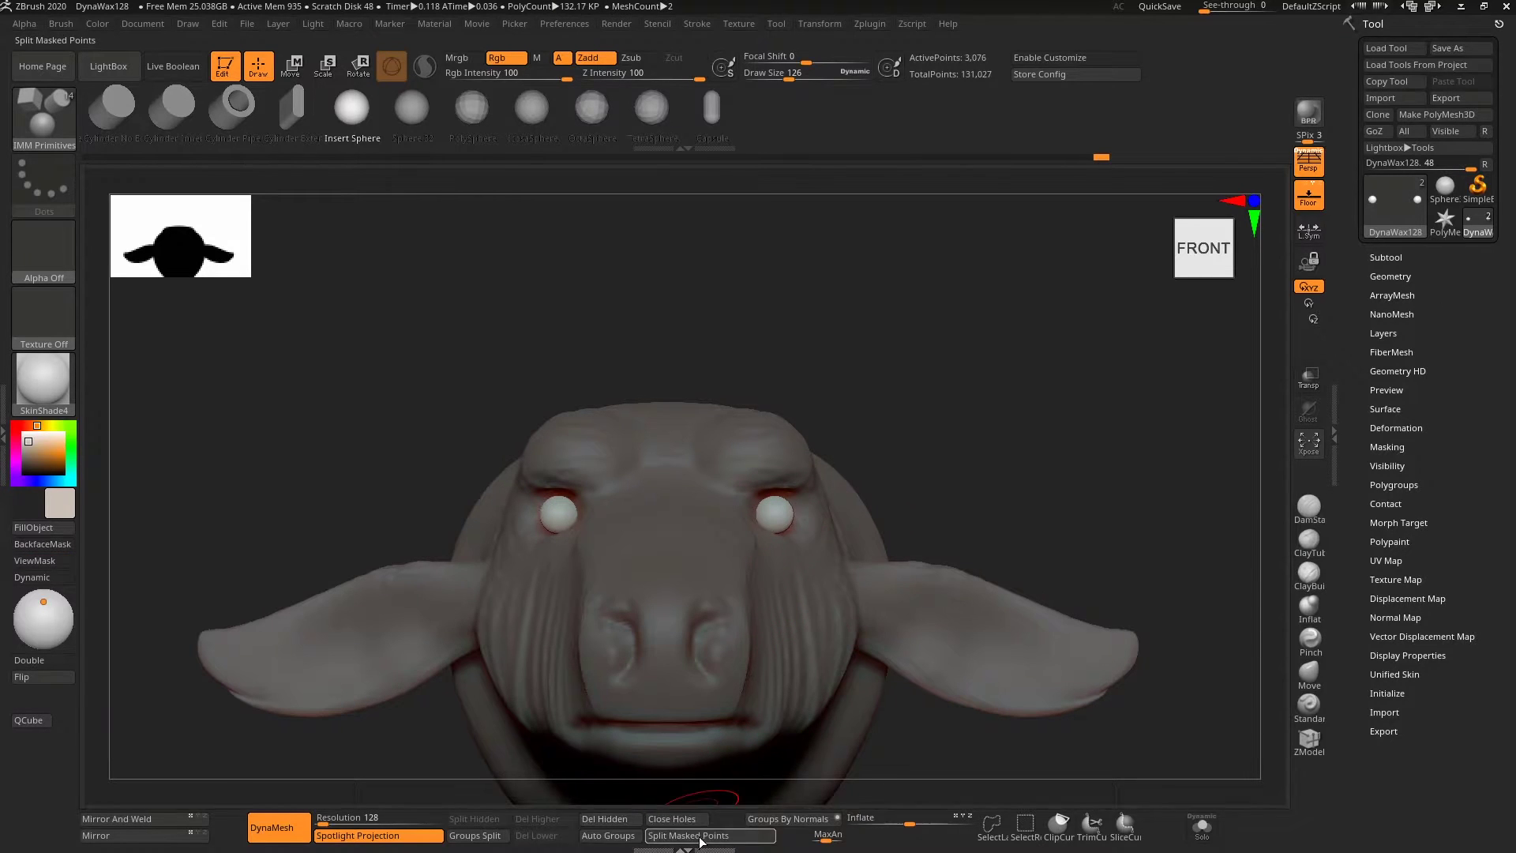
click(700, 835)
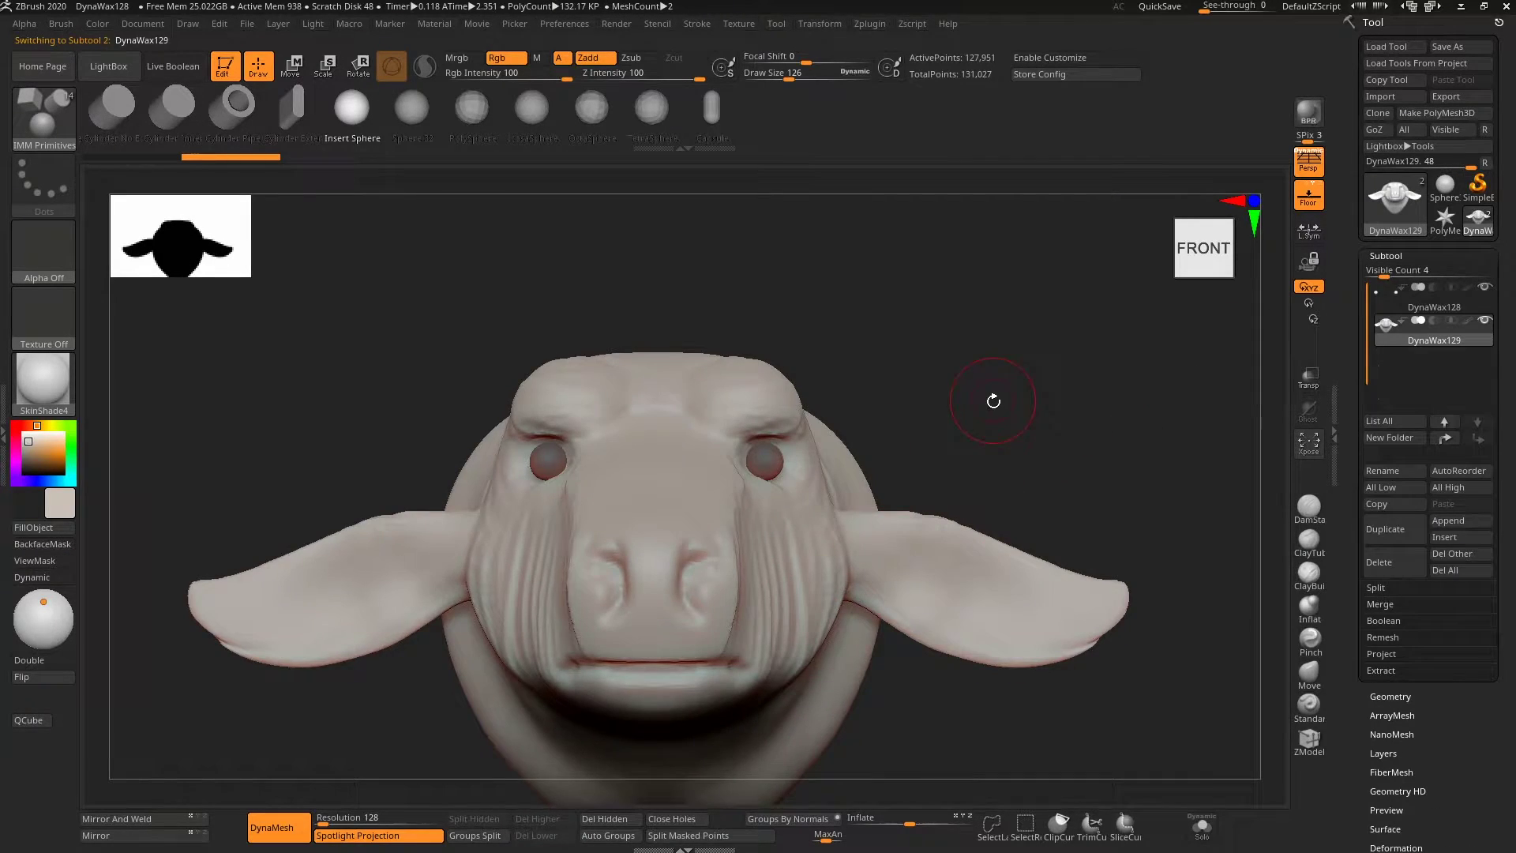
Step: Build up the brows and eye areas with a larger ClayBuildup brush
mouse_move(993, 401)
mouse_down()
mouse_move(761, 473)
mouse_move(785, 541)
mouse_move(782, 439)
mouse_up()
key(b)
key(c)
key(b)
key(s)
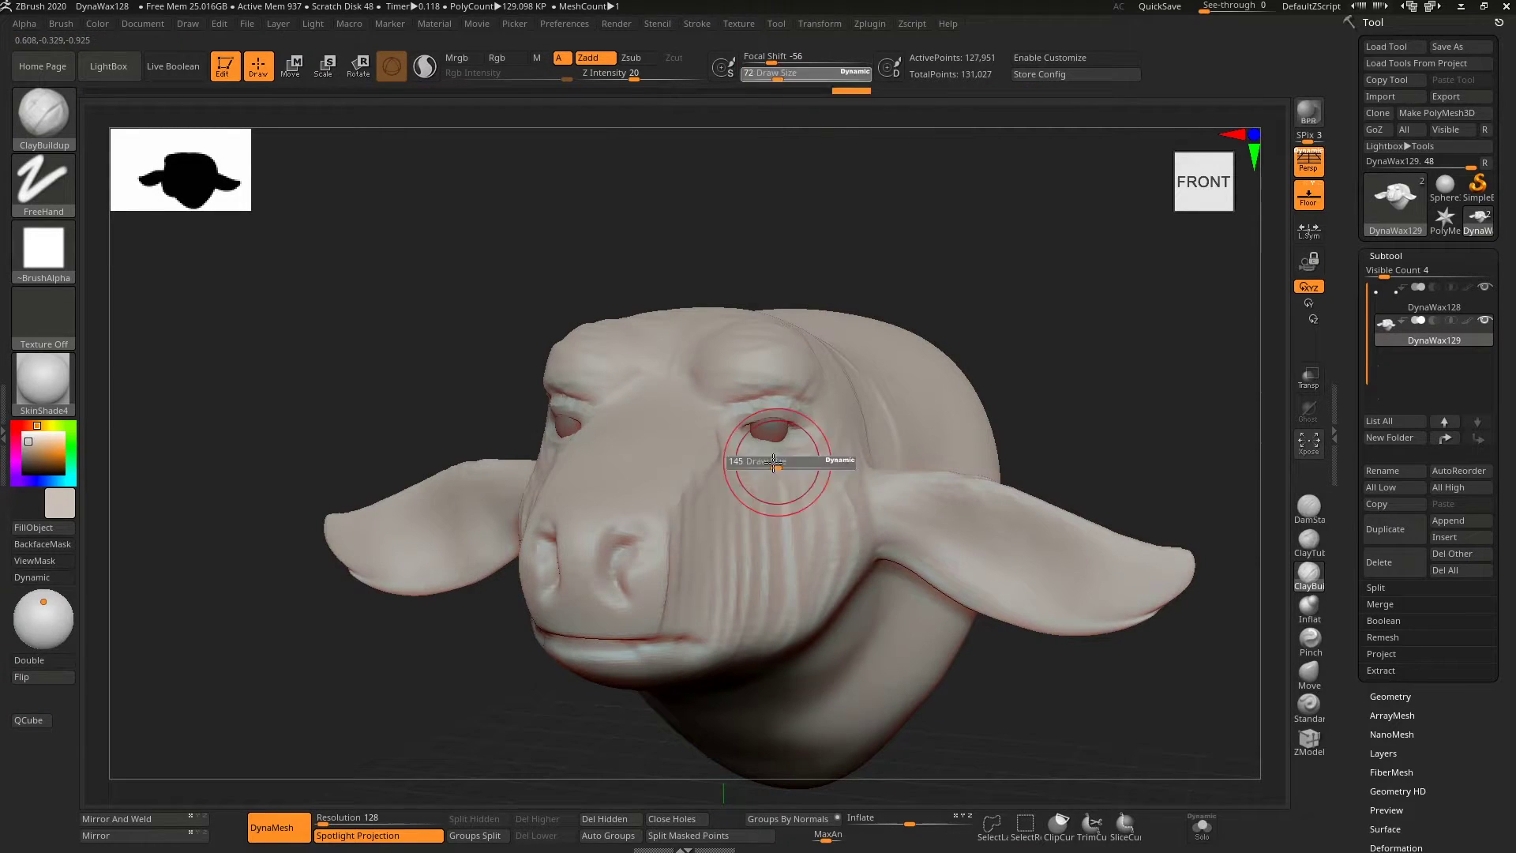
shift+drag(932, 285, 880, 372)
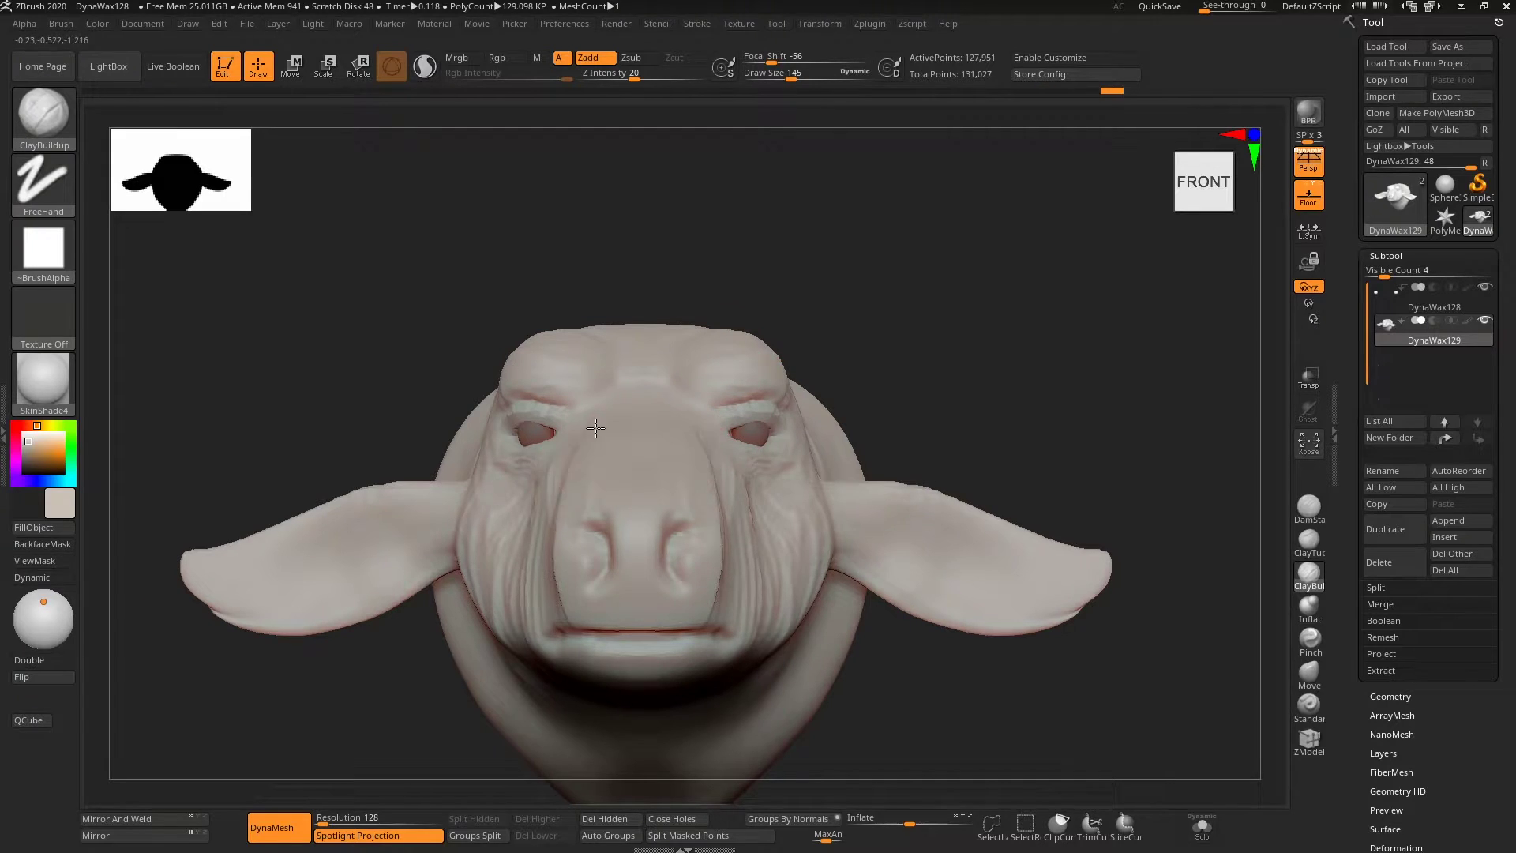
key(s)
mouse_move(595, 427)
mouse_down()
mouse_move(474, 542)
mouse_move(488, 511)
mouse_move(493, 620)
mouse_move(473, 524)
mouse_move(503, 392)
mouse_move(551, 376)
mouse_move(511, 395)
mouse_up()
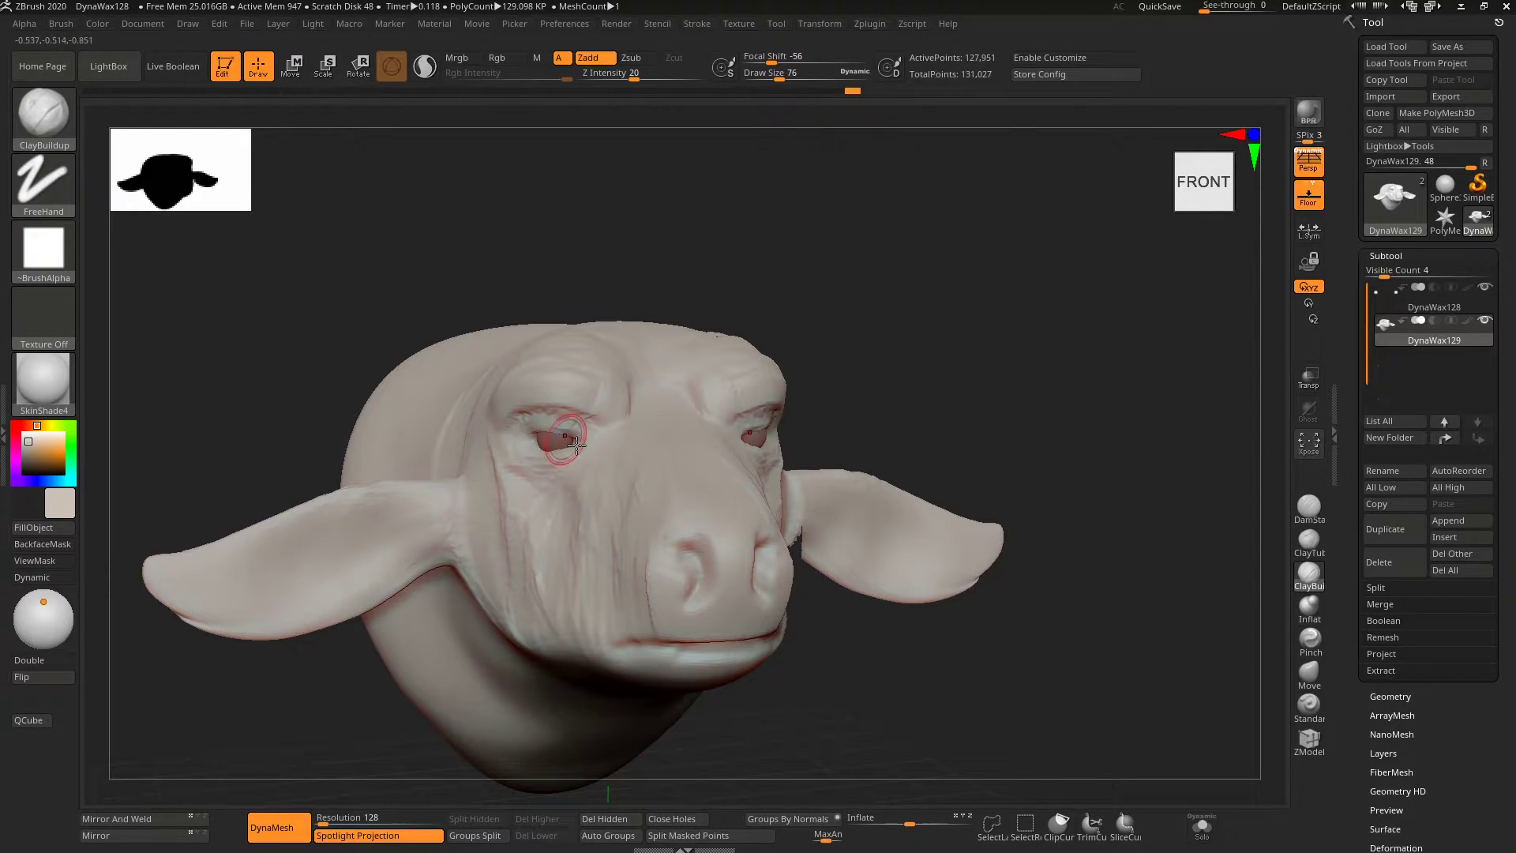
drag(950, 380, 807, 392)
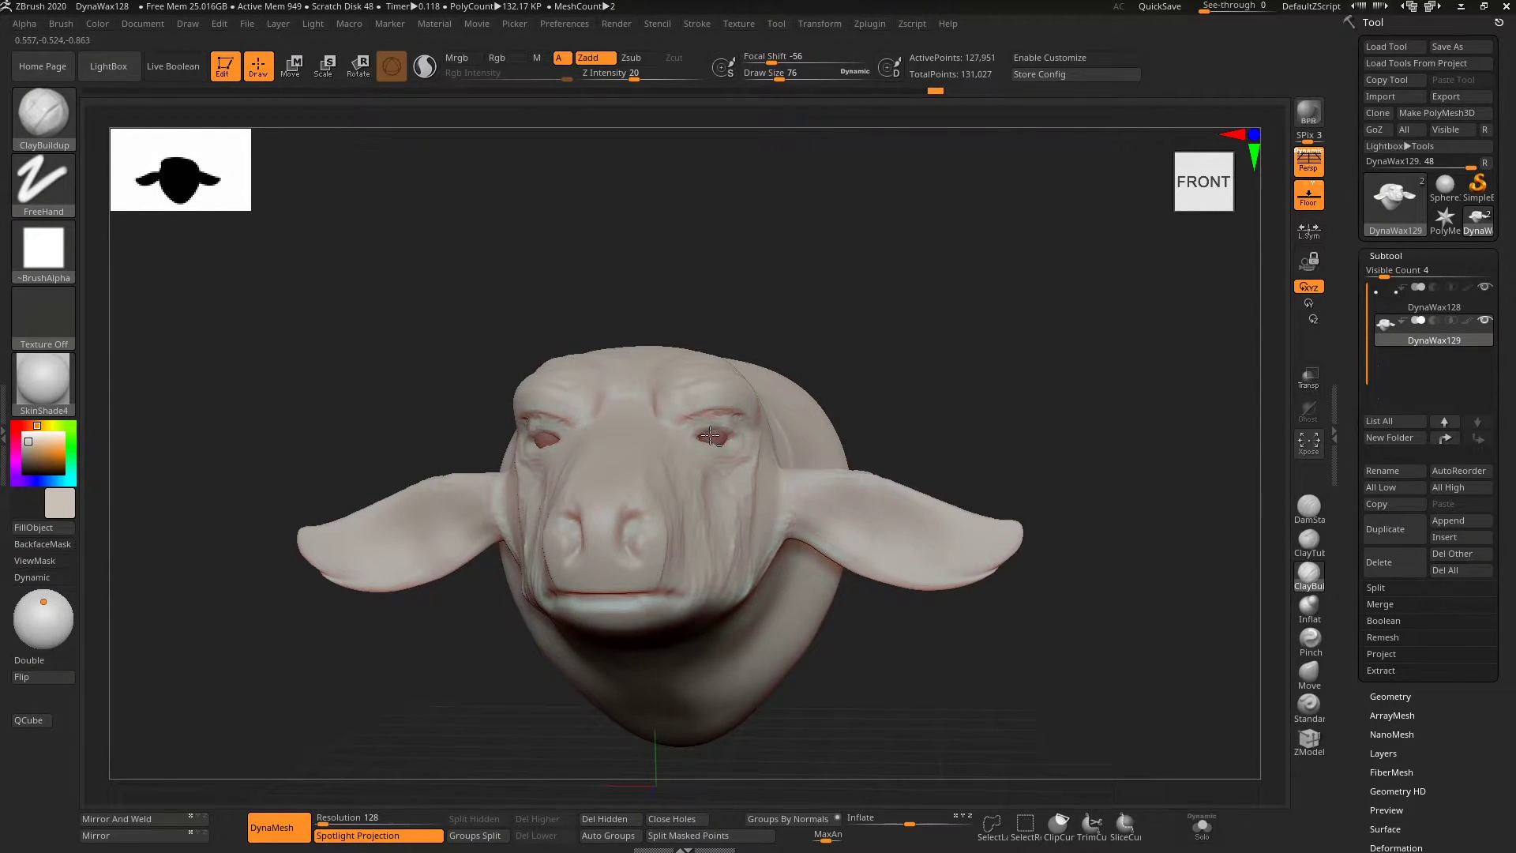
shift+drag(710, 435, 626, 355)
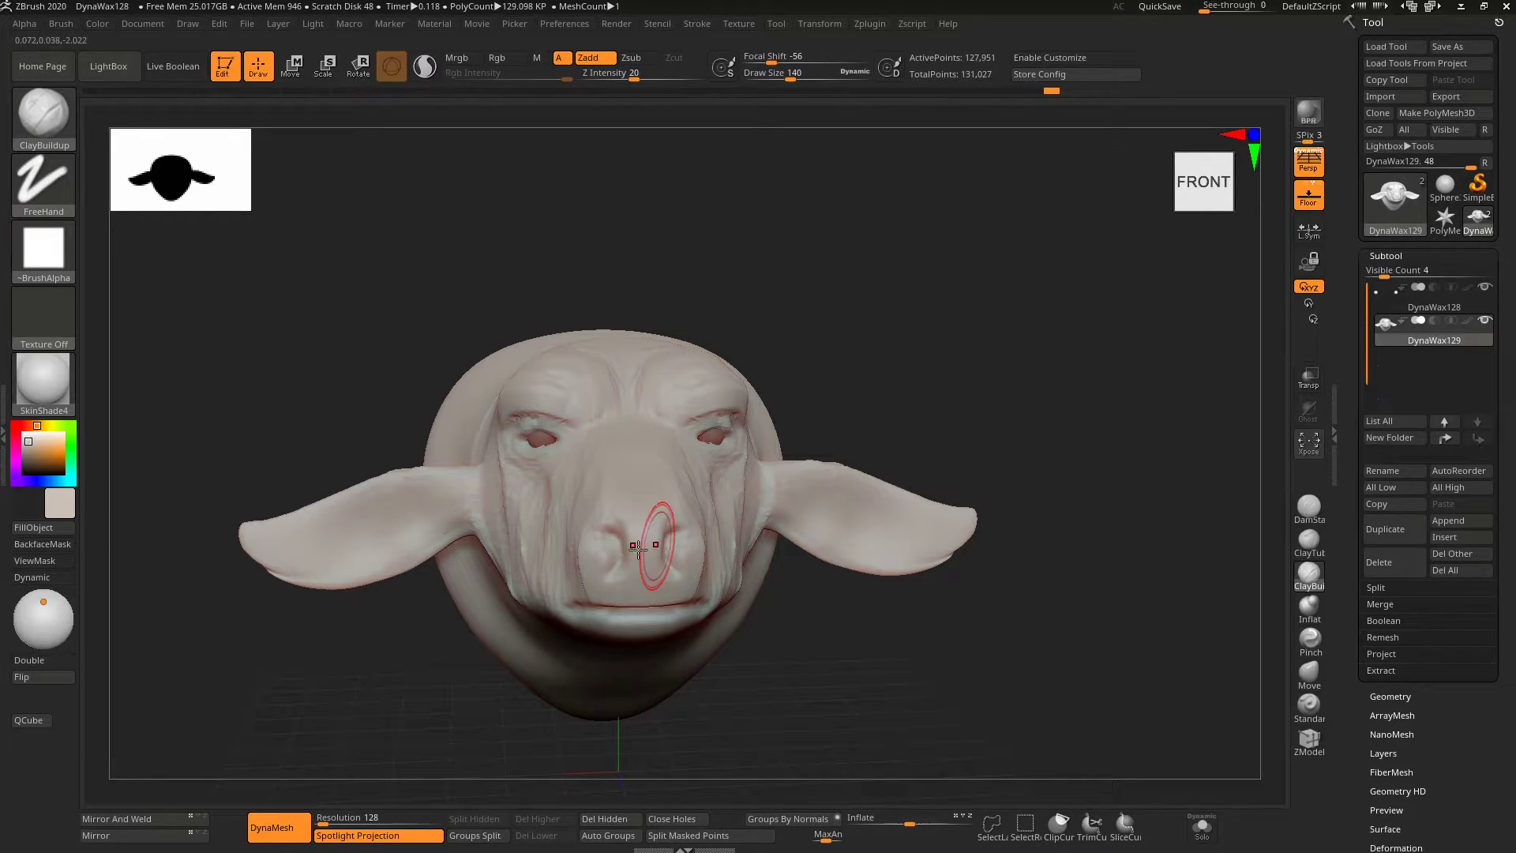
Step: Refine the nose and nostrils with a smaller ClayBuildup brush
key(bracketleft)
key(bracketleft)
drag(590, 517, 614, 530)
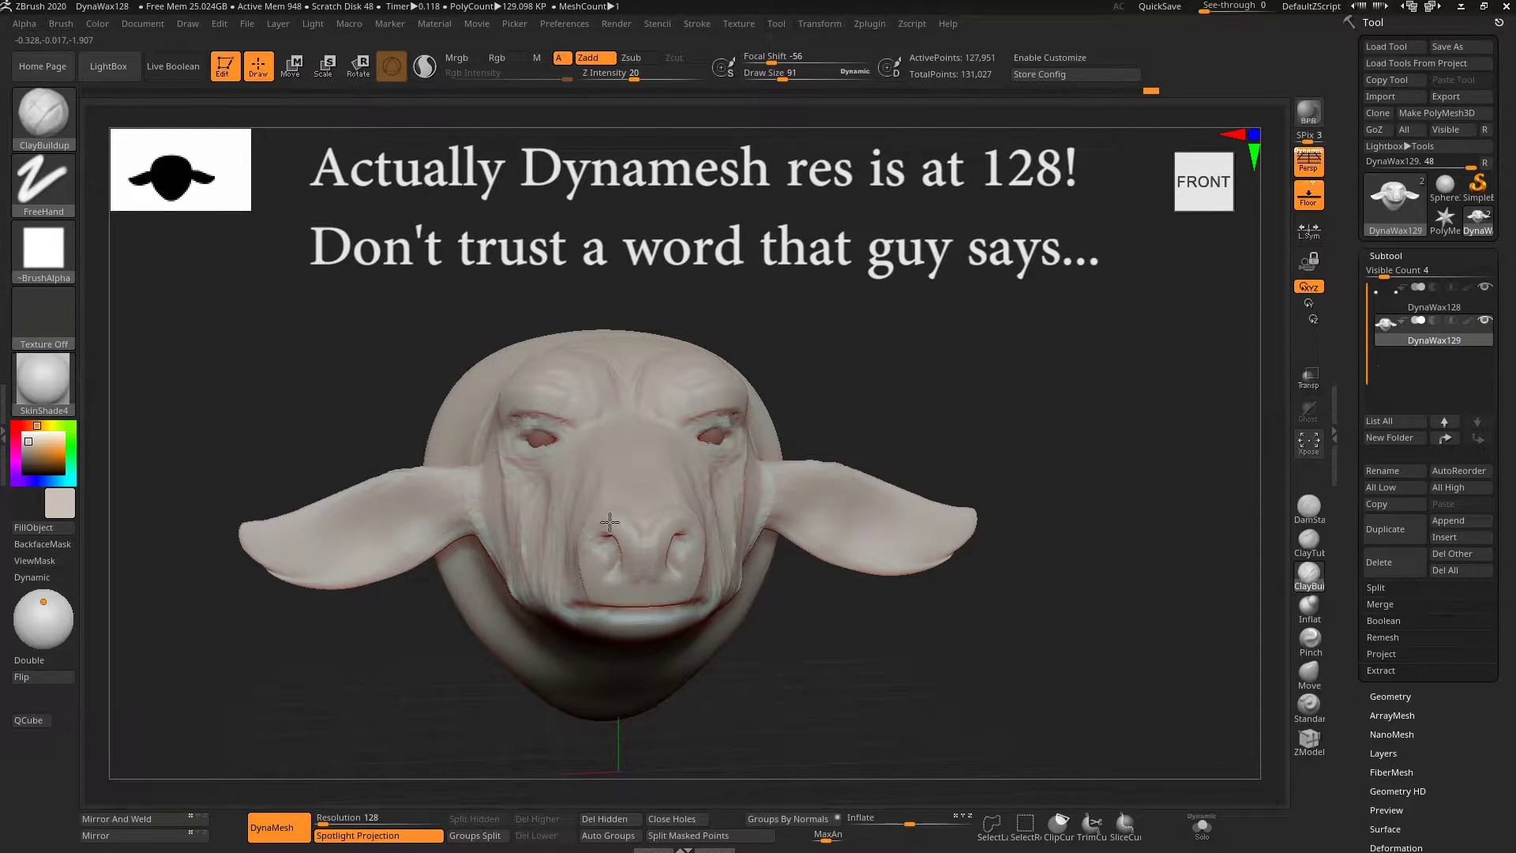
right_drag(597, 614, 677, 535)
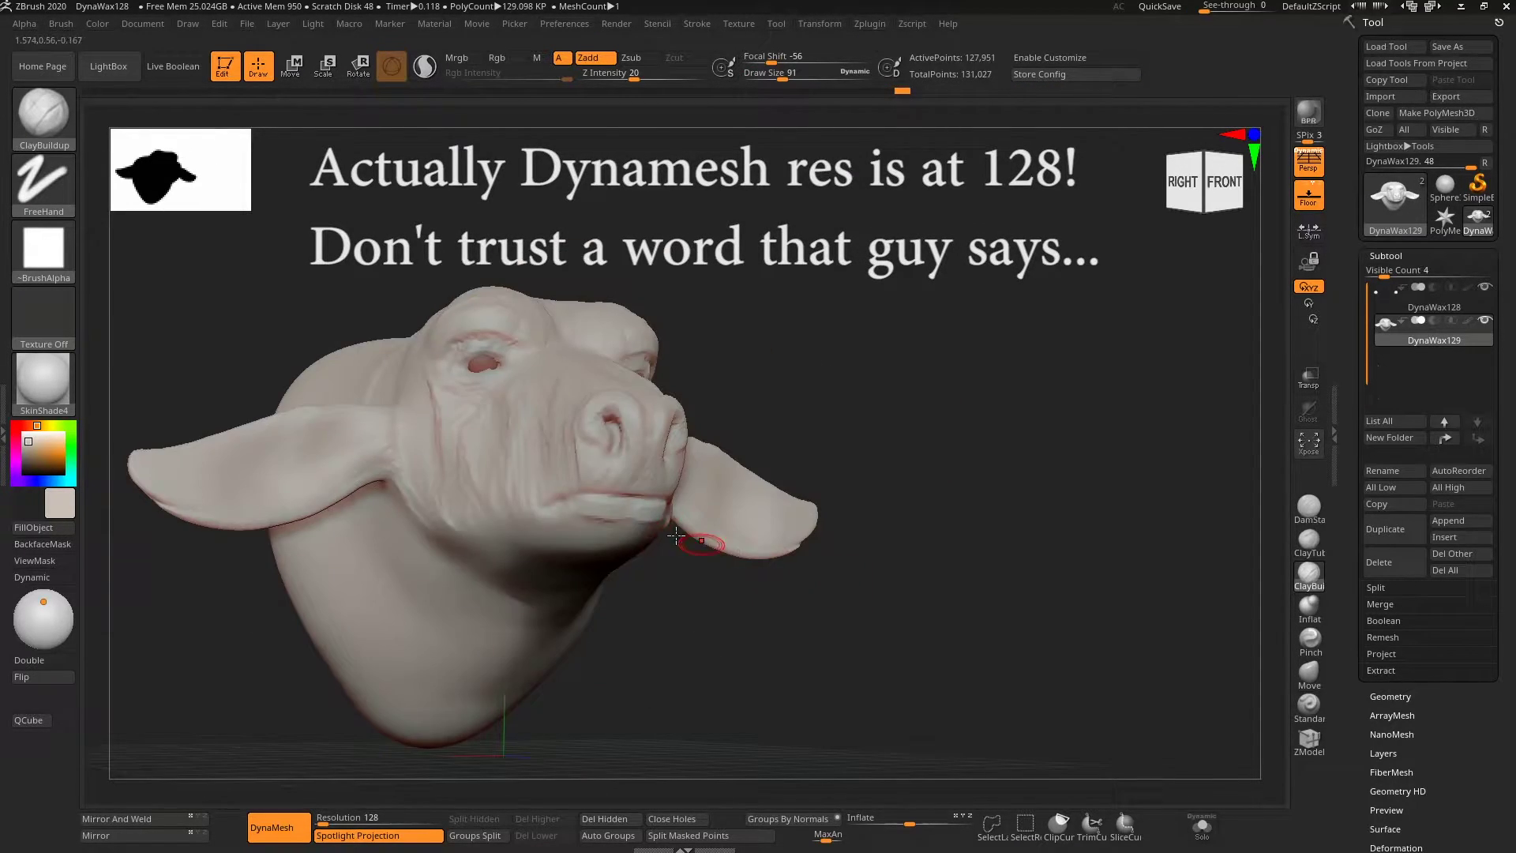
mouse_move(560, 483)
right_down()
mouse_move(582, 515)
mouse_move(568, 525)
right_up()
key(bracketright)
key(bracketright)
Step: Build up and smooth the jaw line, chin and cheeks
mouse_move(569, 524)
mouse_down()
mouse_move(508, 626)
mouse_move(524, 495)
mouse_move(477, 580)
mouse_up()
right_drag(478, 580, 405, 541)
key(bracketright)
key(bracketright)
key(bracketright)
key(bracketright)
mouse_move(406, 541)
mouse_down()
mouse_move(440, 568)
mouse_move(311, 714)
mouse_up()
right_drag(311, 714, 376, 553)
mouse_move(376, 554)
mouse_down()
mouse_move(288, 474)
mouse_move(213, 474)
mouse_move(423, 298)
mouse_up()
right_drag(423, 298, 384, 322)
Step: Sculpt the brow area and the left ear, adjusting brush size
key(bracketleft)
key(bracketleft)
key(bracketleft)
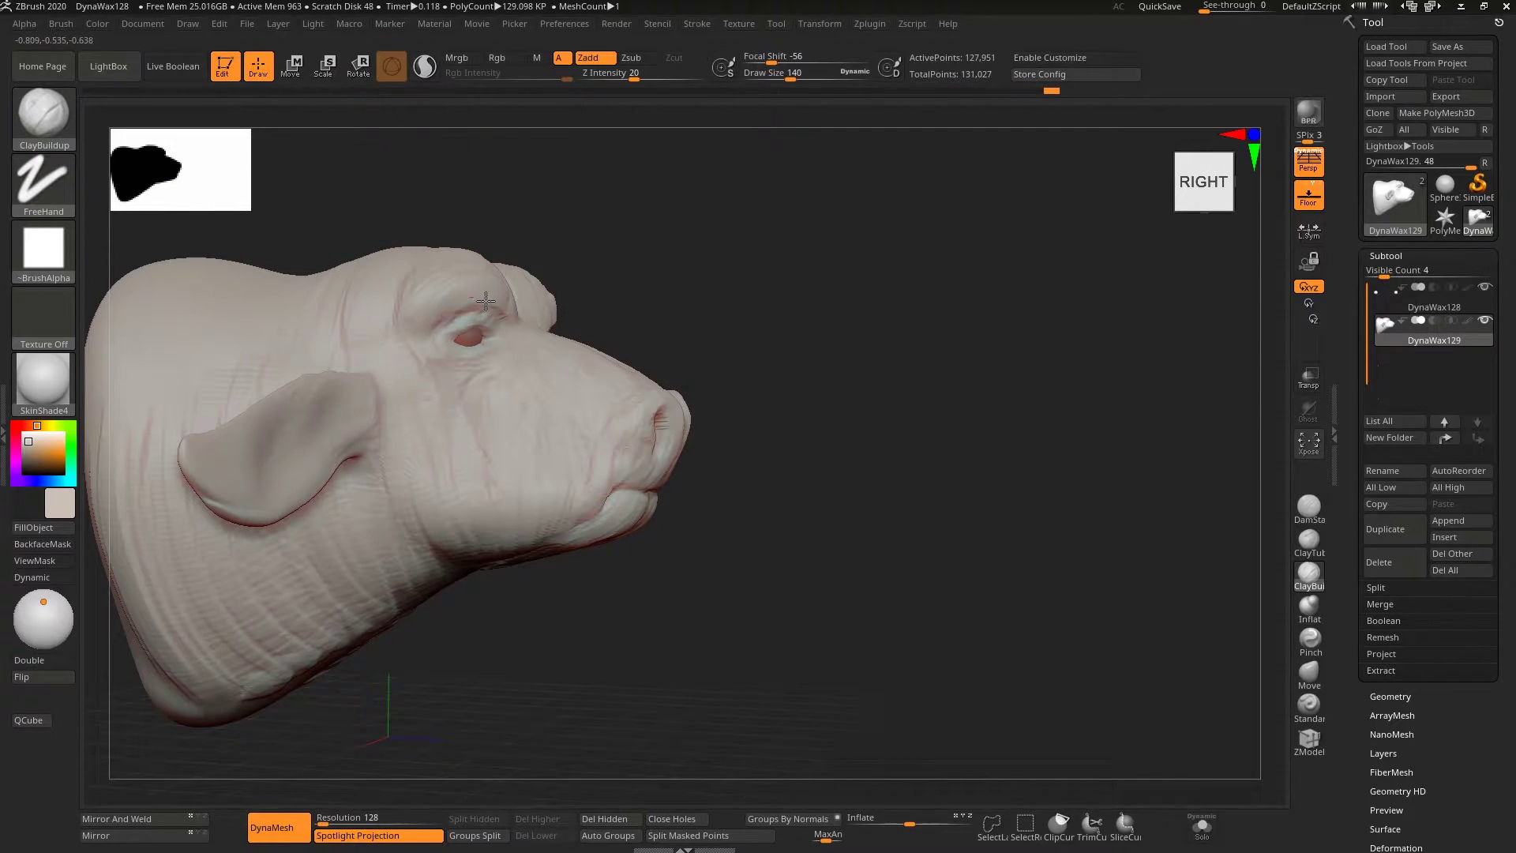
mouse_move(579, 476)
right_down()
mouse_move(747, 558)
mouse_move(490, 371)
right_up()
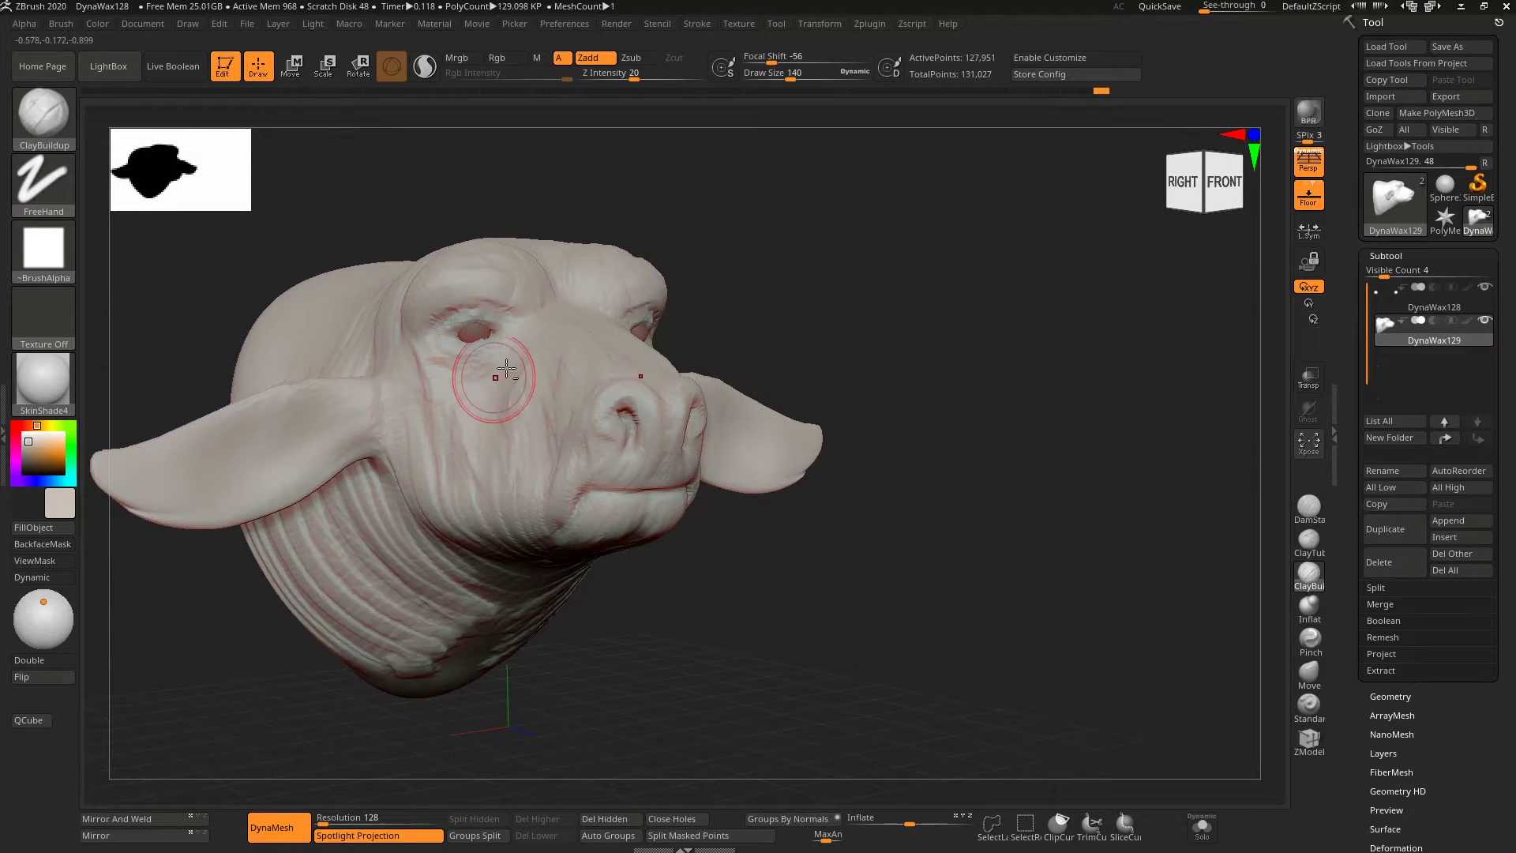
shift+right_drag(584, 374, 545, 339)
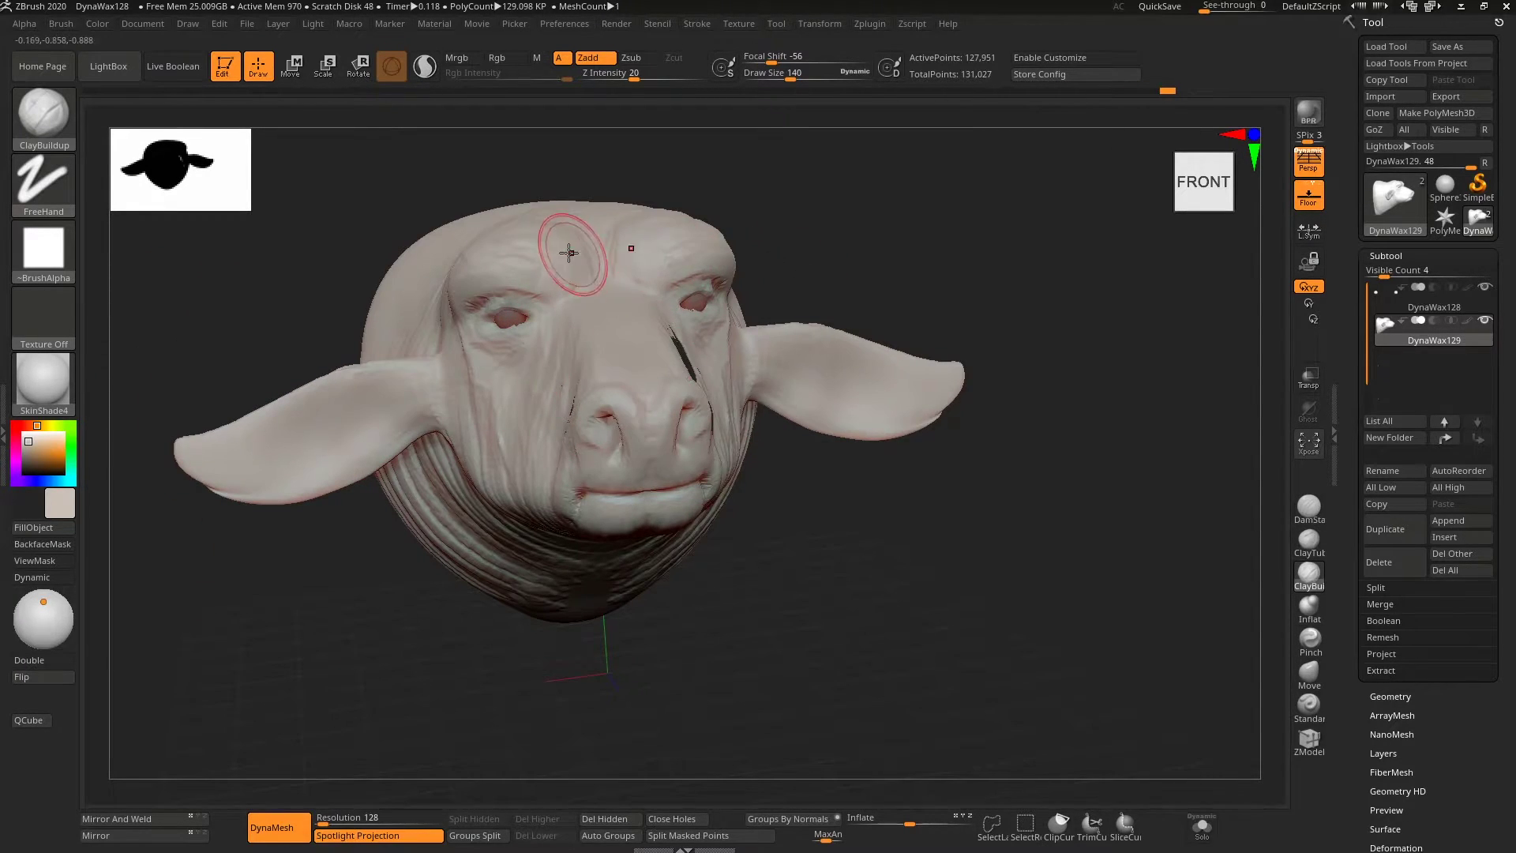
mouse_move(569, 253)
right_down()
mouse_move(576, 219)
mouse_move(886, 498)
mouse_move(629, 377)
right_up()
key(bracketleft)
key(bracketleft)
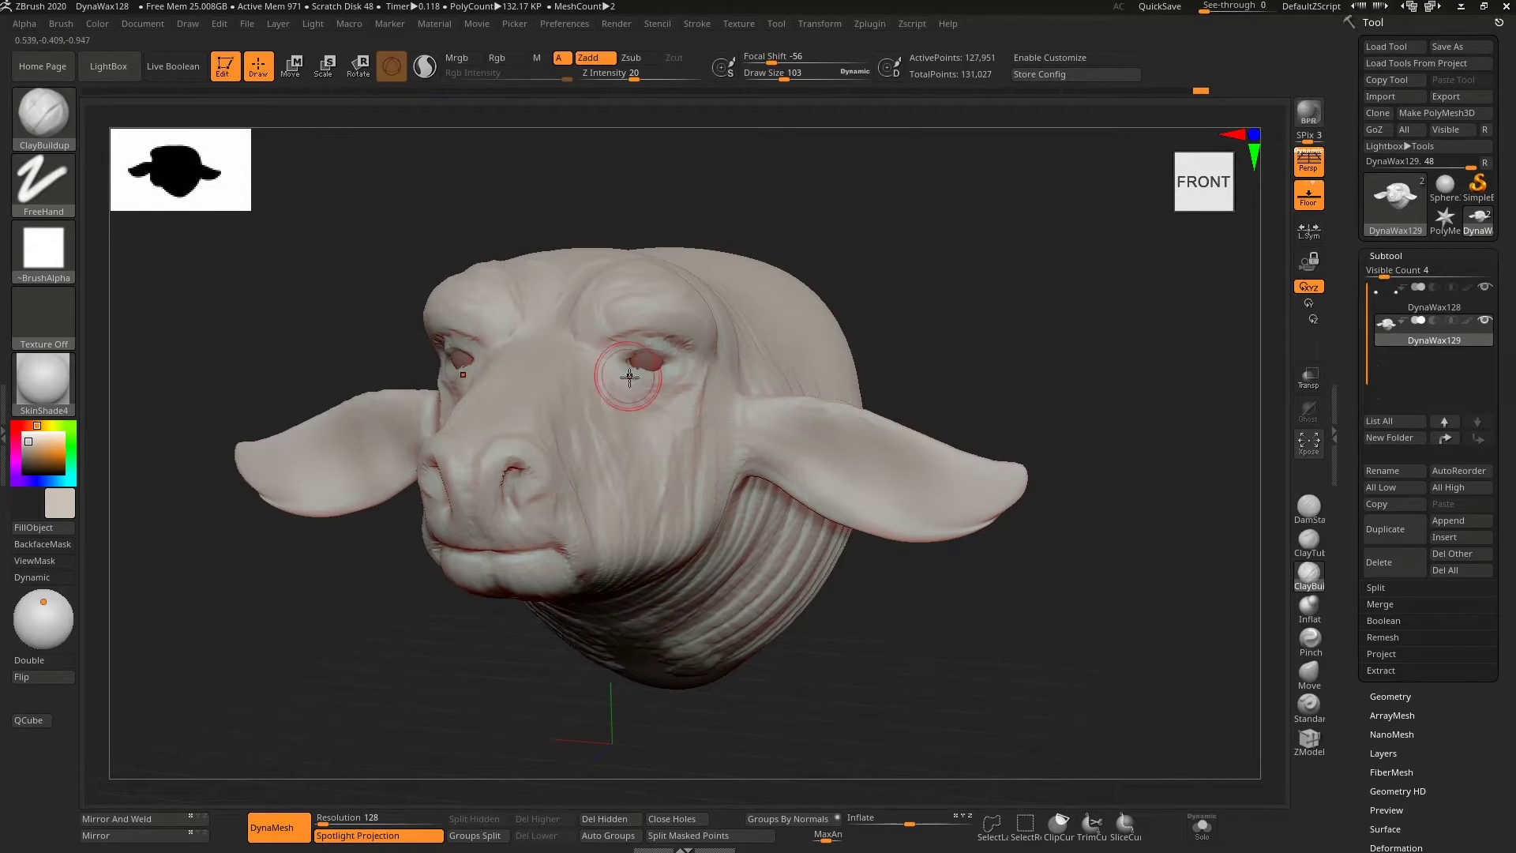
mouse_move(720, 421)
right_down()
mouse_move(711, 439)
mouse_move(944, 466)
right_up()
key(bracketright)
key(bracketright)
key(bracketright)
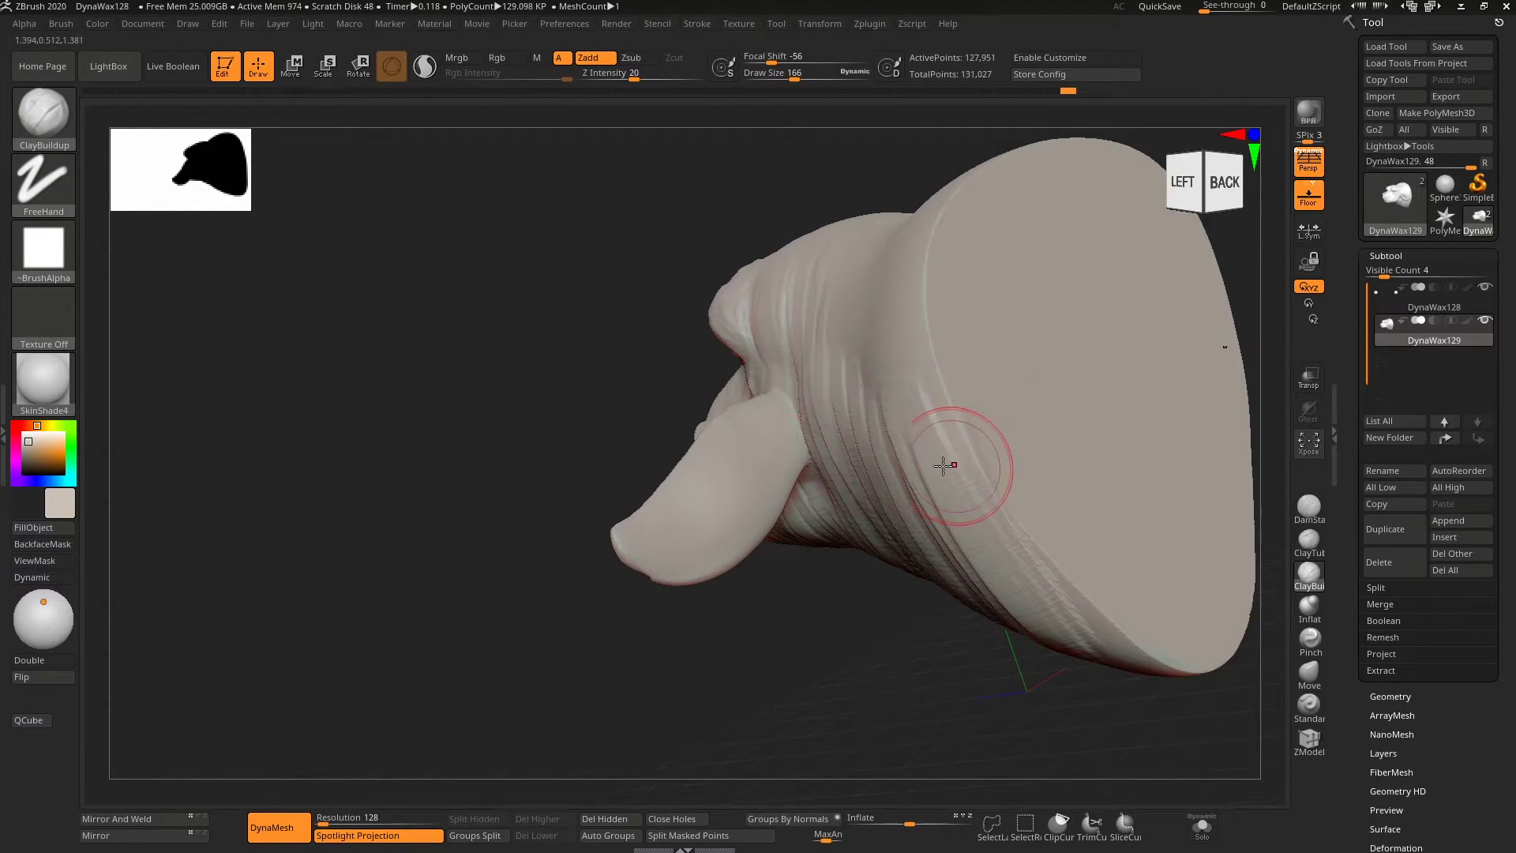
Step: Sculpt a vertical crease down the chest with a smaller brush
mouse_move(704, 655)
right_down()
mouse_move(947, 442)
mouse_move(1008, 348)
mouse_move(933, 305)
mouse_move(726, 534)
right_up()
key(bracketleft)
key(bracketleft)
drag(727, 585, 706, 691)
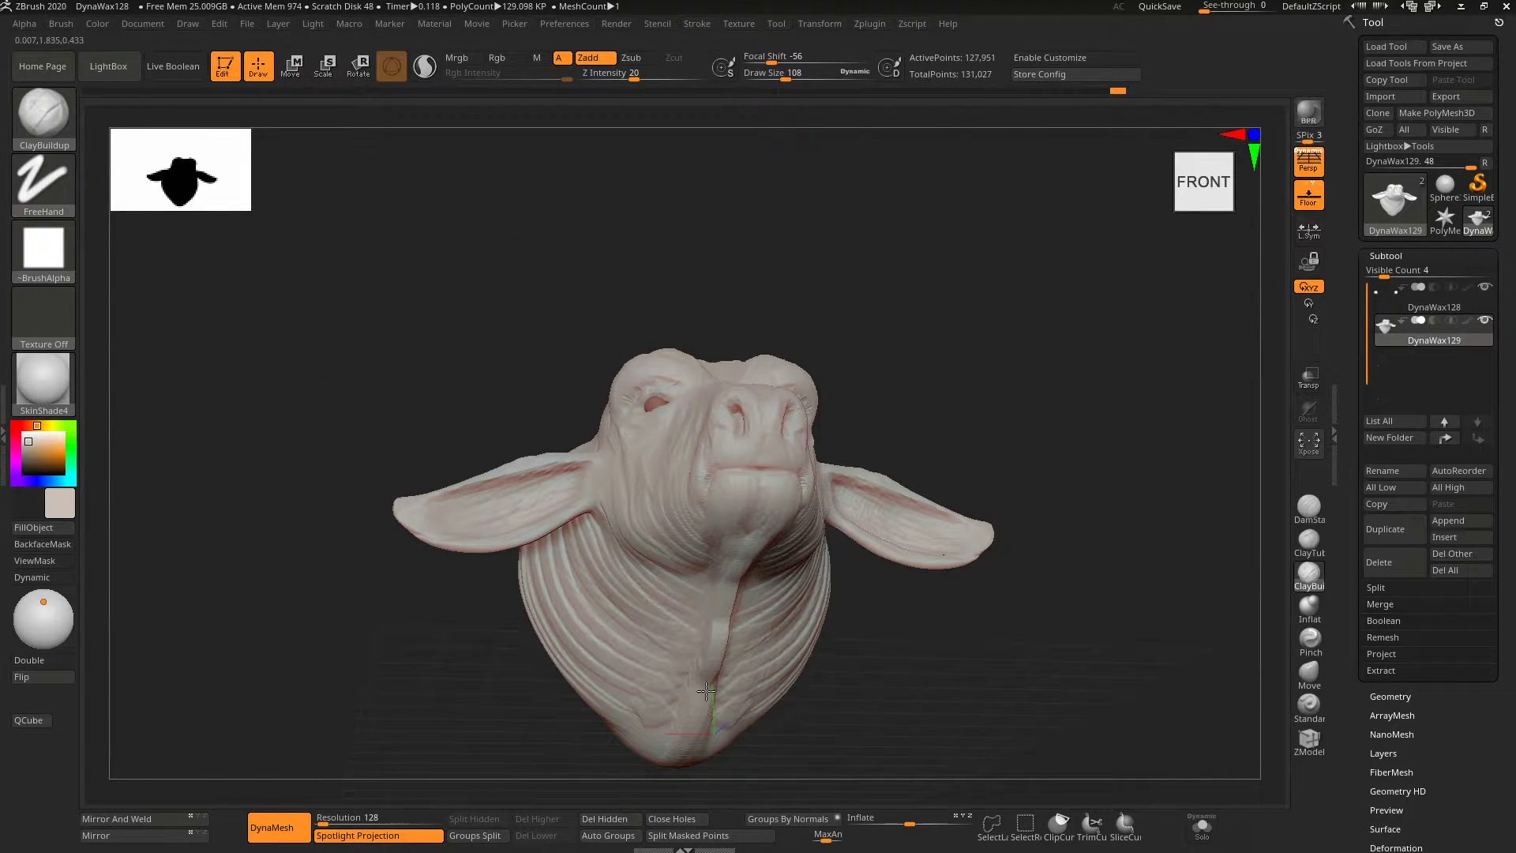
right_drag(678, 668, 836, 639)
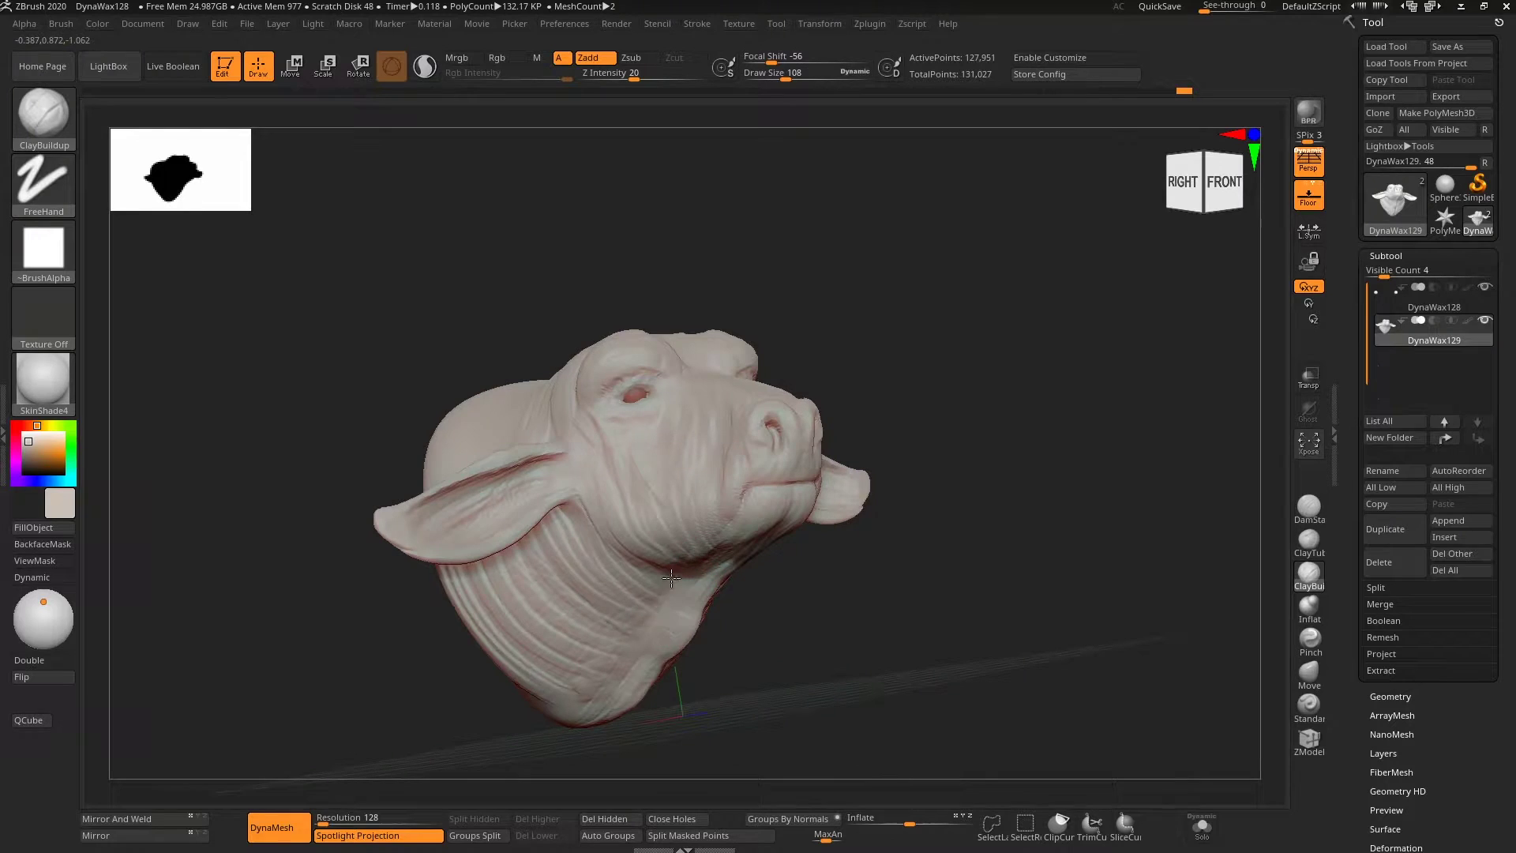
right_drag(671, 578, 839, 639)
key(bracketright)
key(bracketright)
right_drag(724, 620, 815, 613)
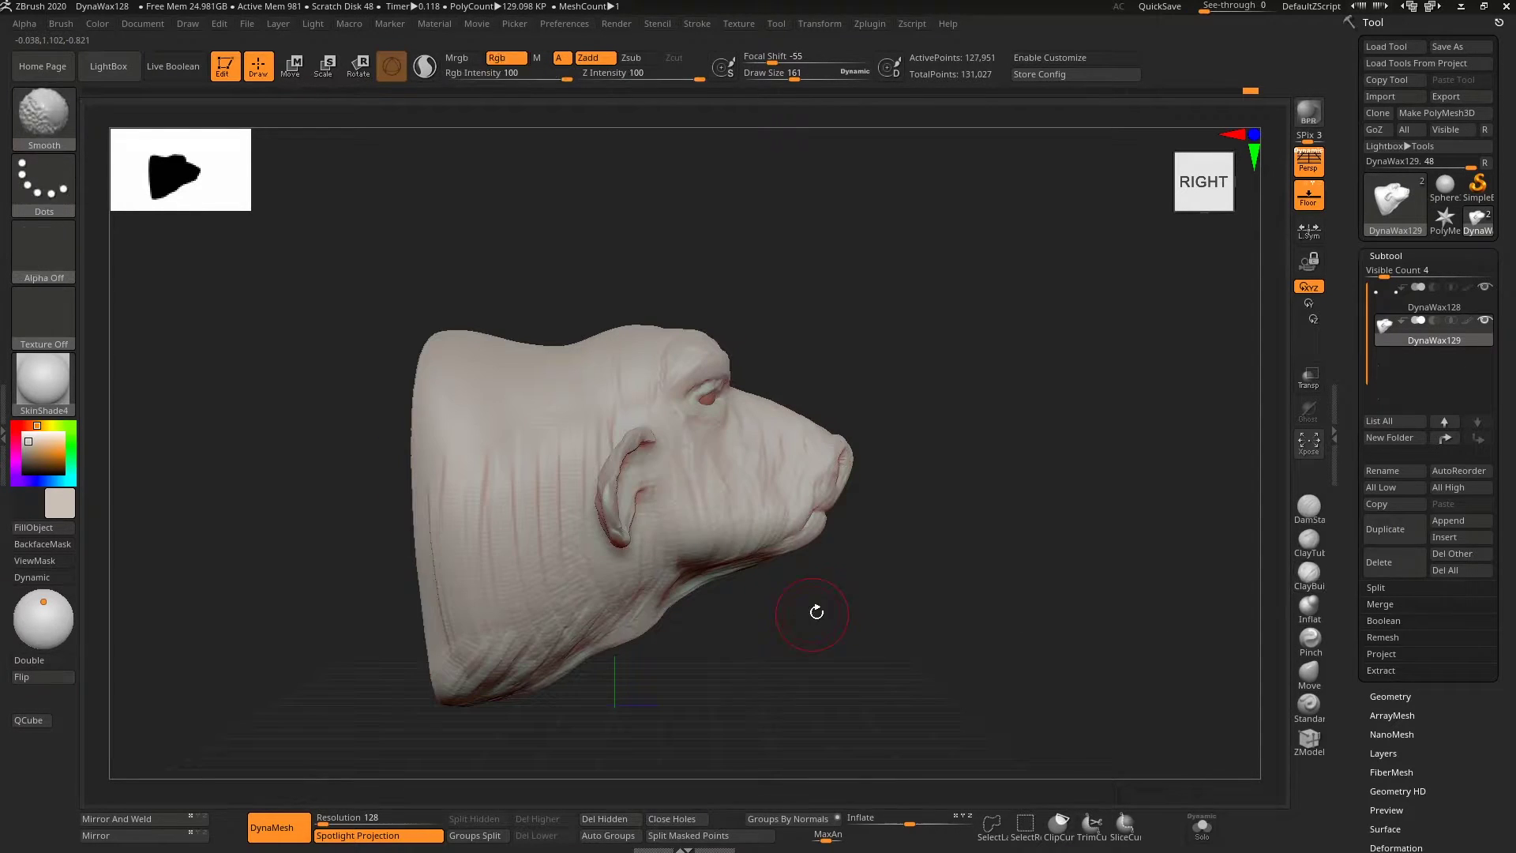
mouse_move(711, 497)
right_down()
mouse_move(671, 491)
mouse_move(746, 414)
right_up()
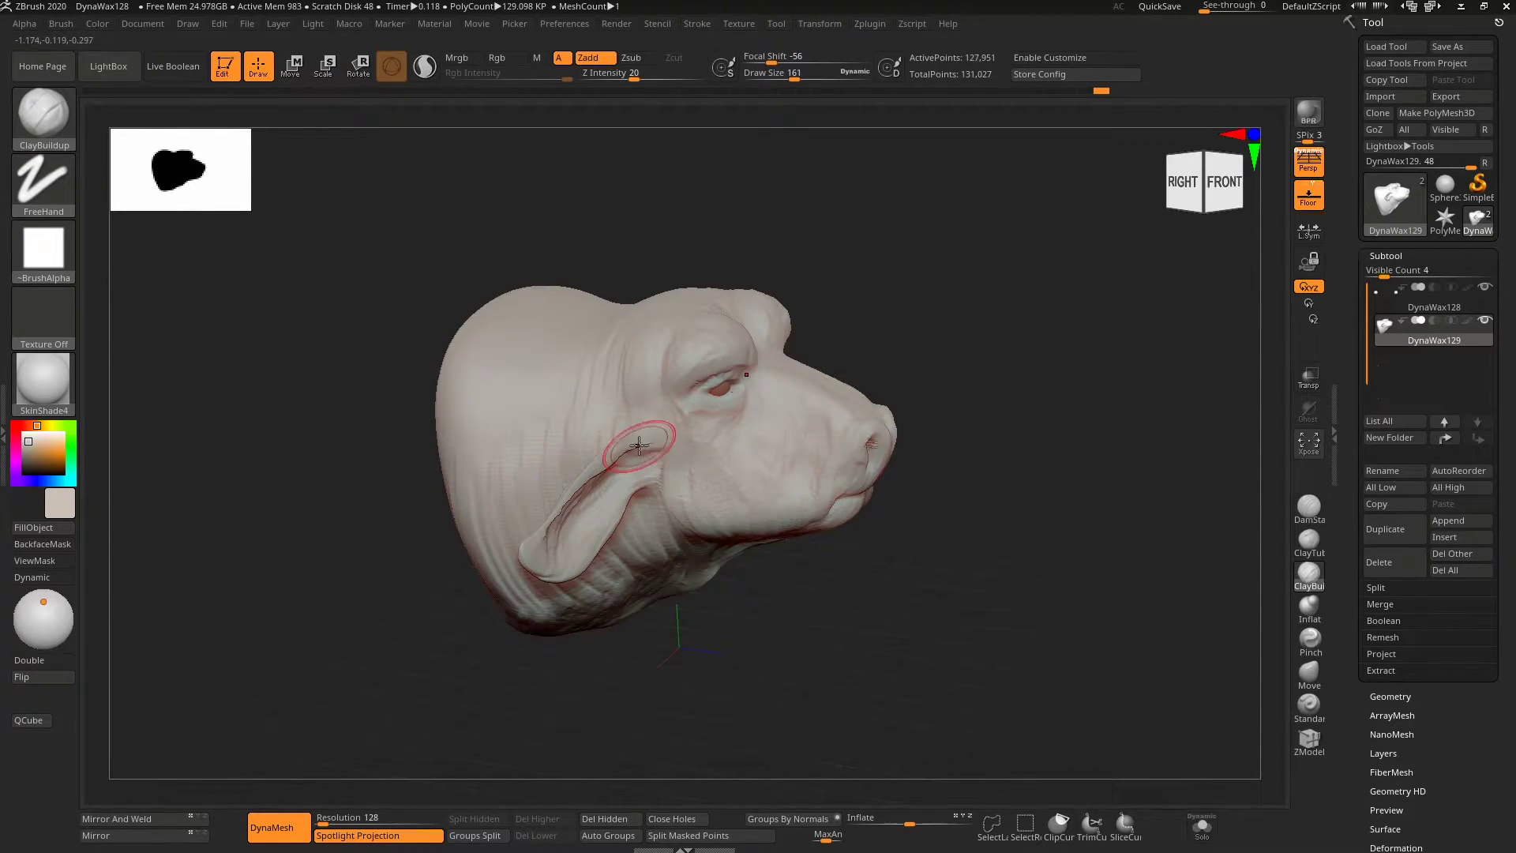
right_drag(943, 334, 892, 342)
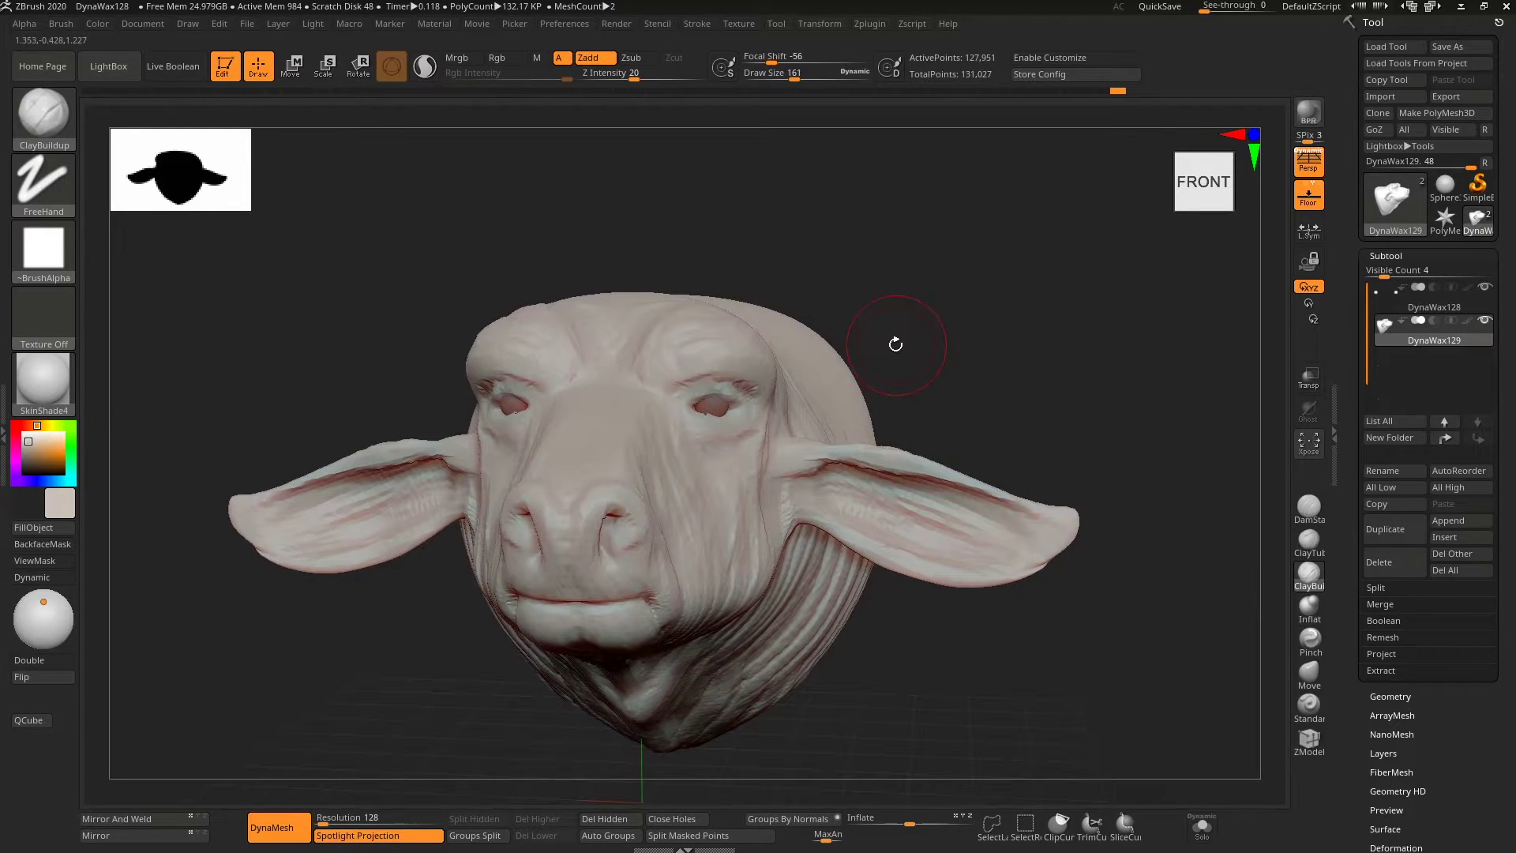
alt+right_drag(677, 366, 660, 395)
Step: Carve deeper wrinkles above the eyes with DamStandard
key(b)
key(d)
key(s)
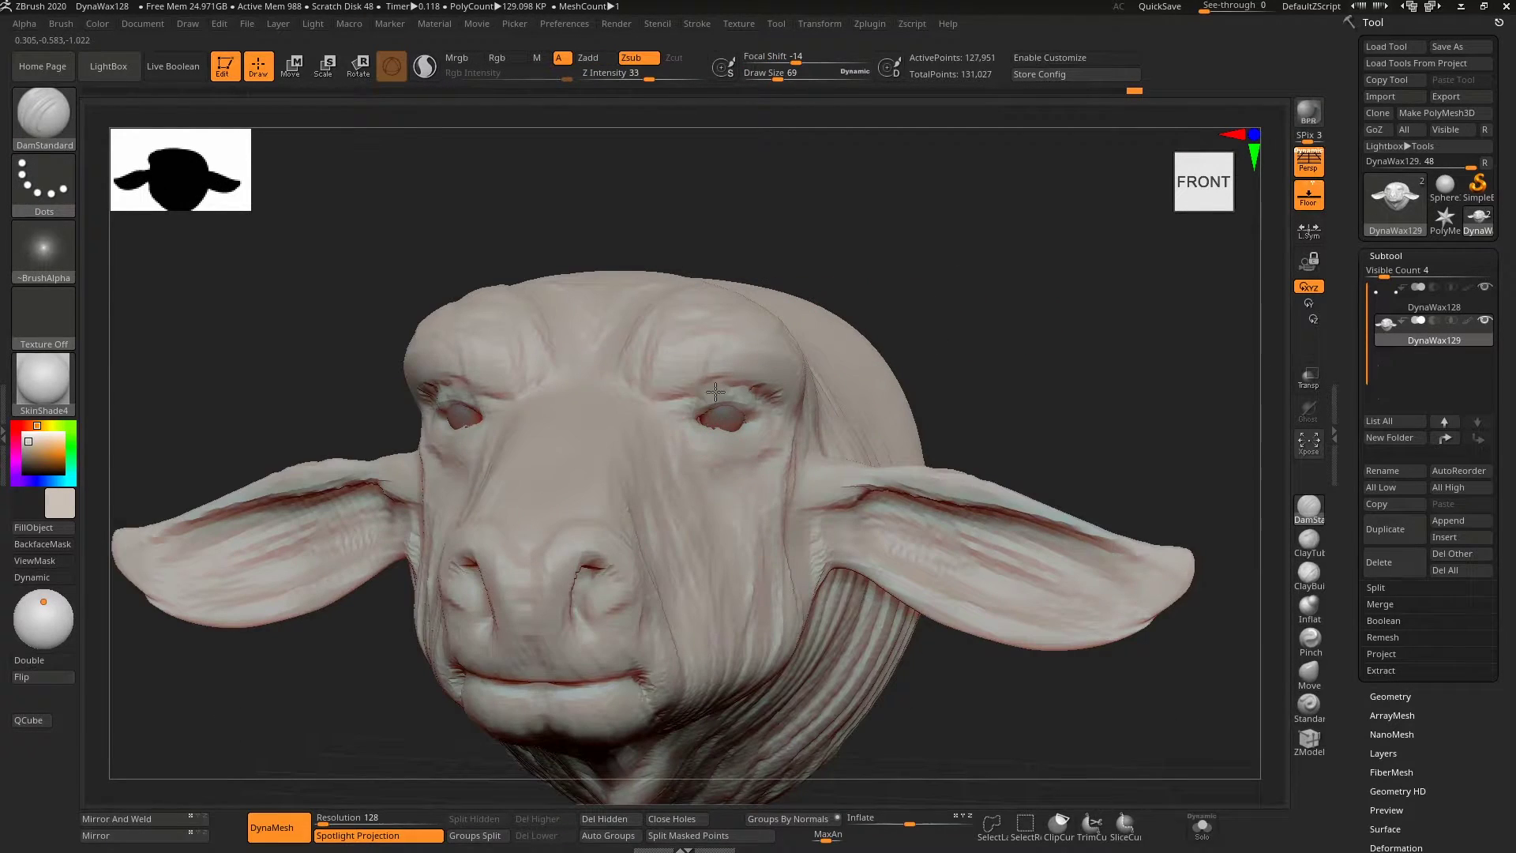
alt+right_drag(752, 456, 992, 338)
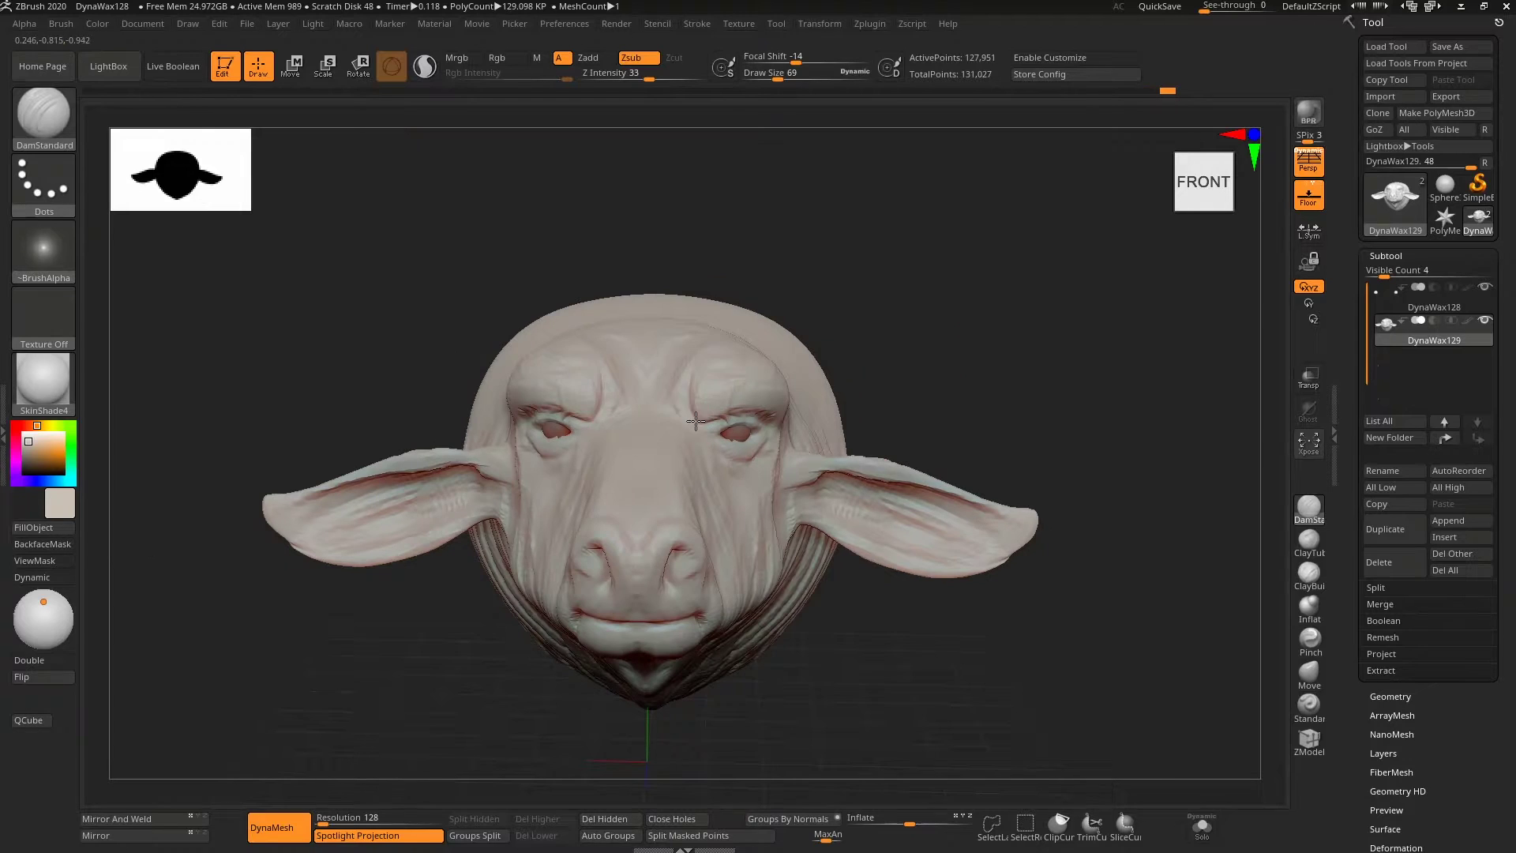
right_drag(756, 356, 711, 412)
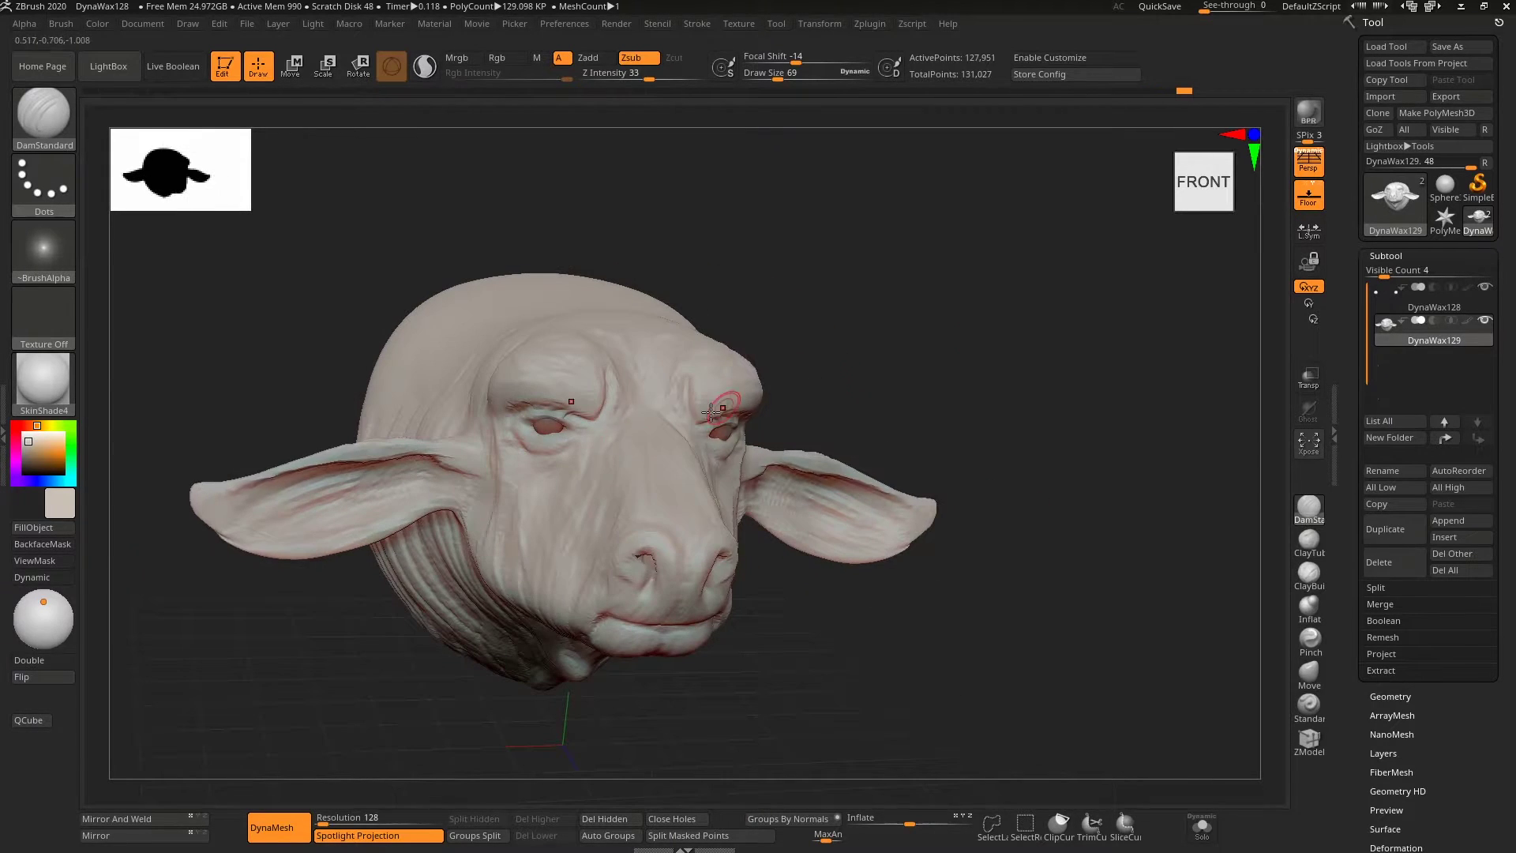
right_drag(693, 484, 576, 423)
right_drag(604, 487, 682, 491)
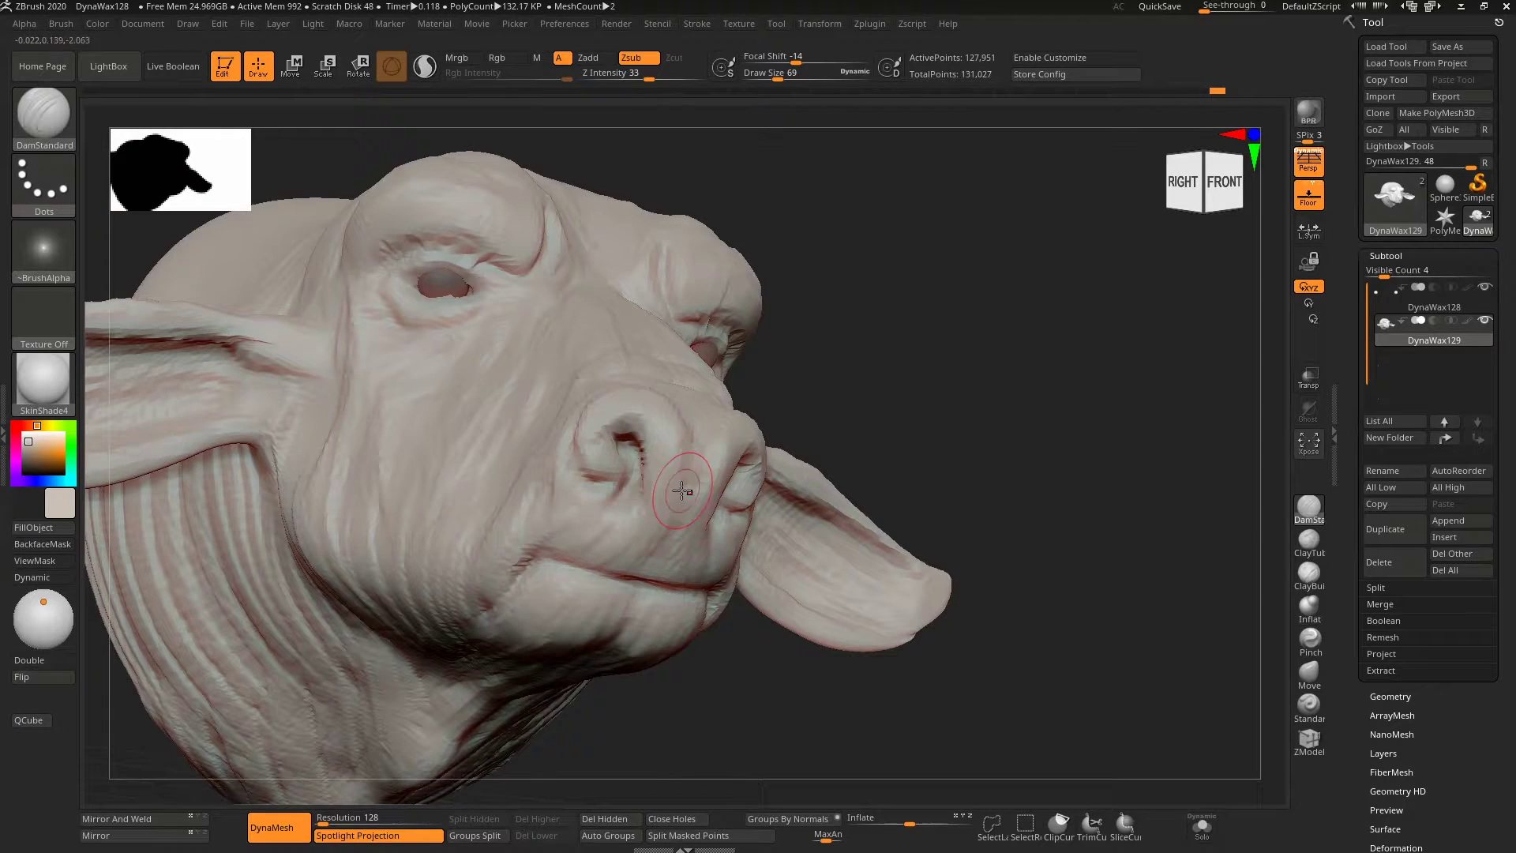
Step: Reshape the snout with the Move brush
key(b)
key(m)
key(v)
shift+right_drag(774, 694, 609, 626)
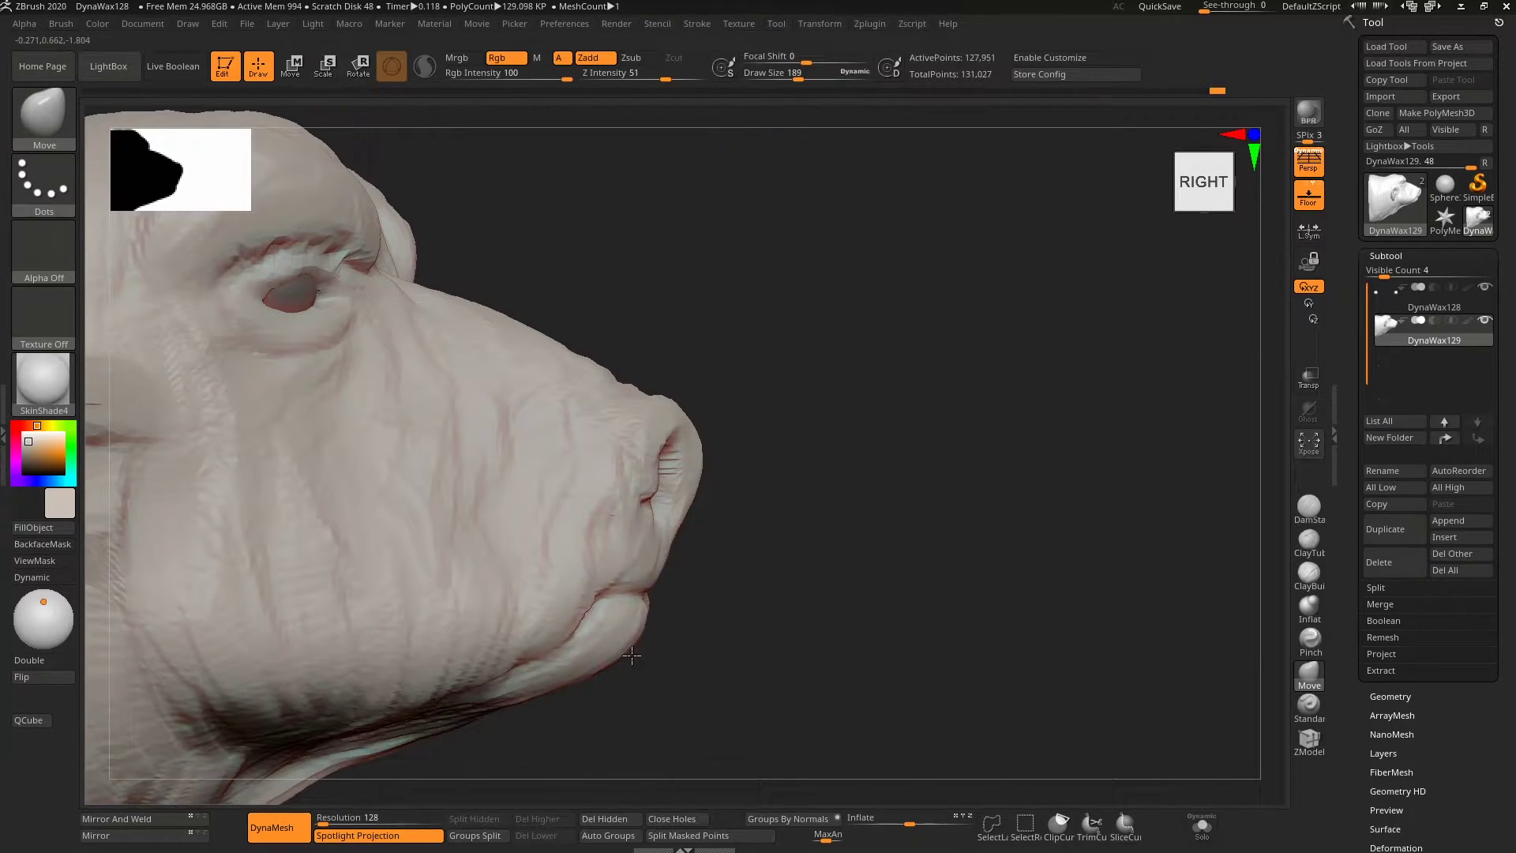
mouse_move(680, 542)
alt+right_down()
mouse_move(826, 473)
mouse_move(751, 694)
mouse_move(481, 619)
mouse_move(513, 621)
mouse_move(471, 558)
alt+right_up()
Step: Build up the upper lip between the nostrils with ClayBuildup
key(b)
key(c)
key(b)
drag(470, 559, 429, 515)
Step: Sharpen the brow furrows with the Pinch brush
key(b)
key(d)
key(s)
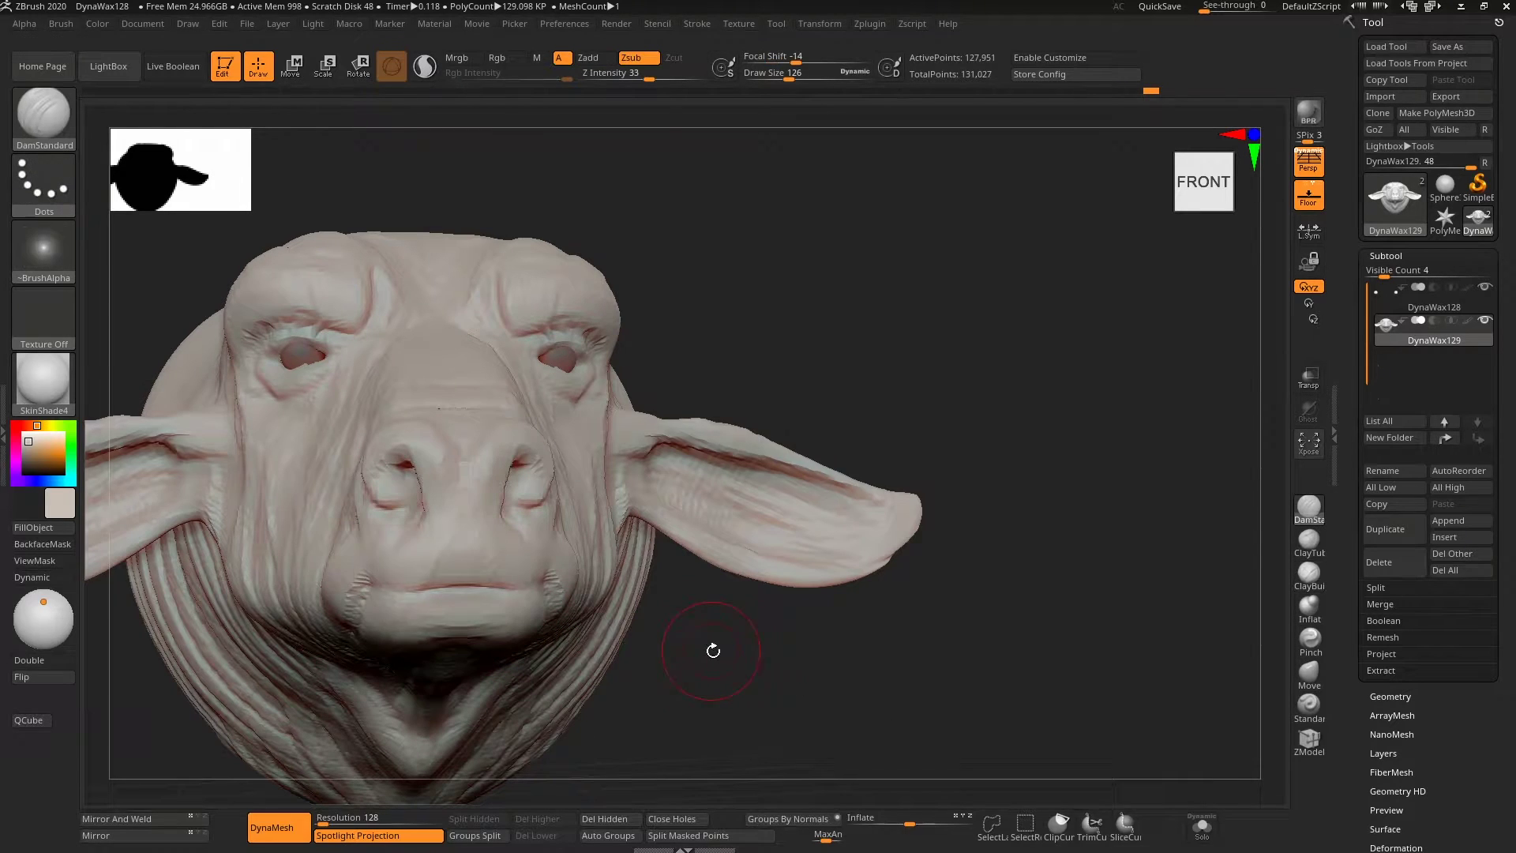
key(b)
key(p)
key(i)
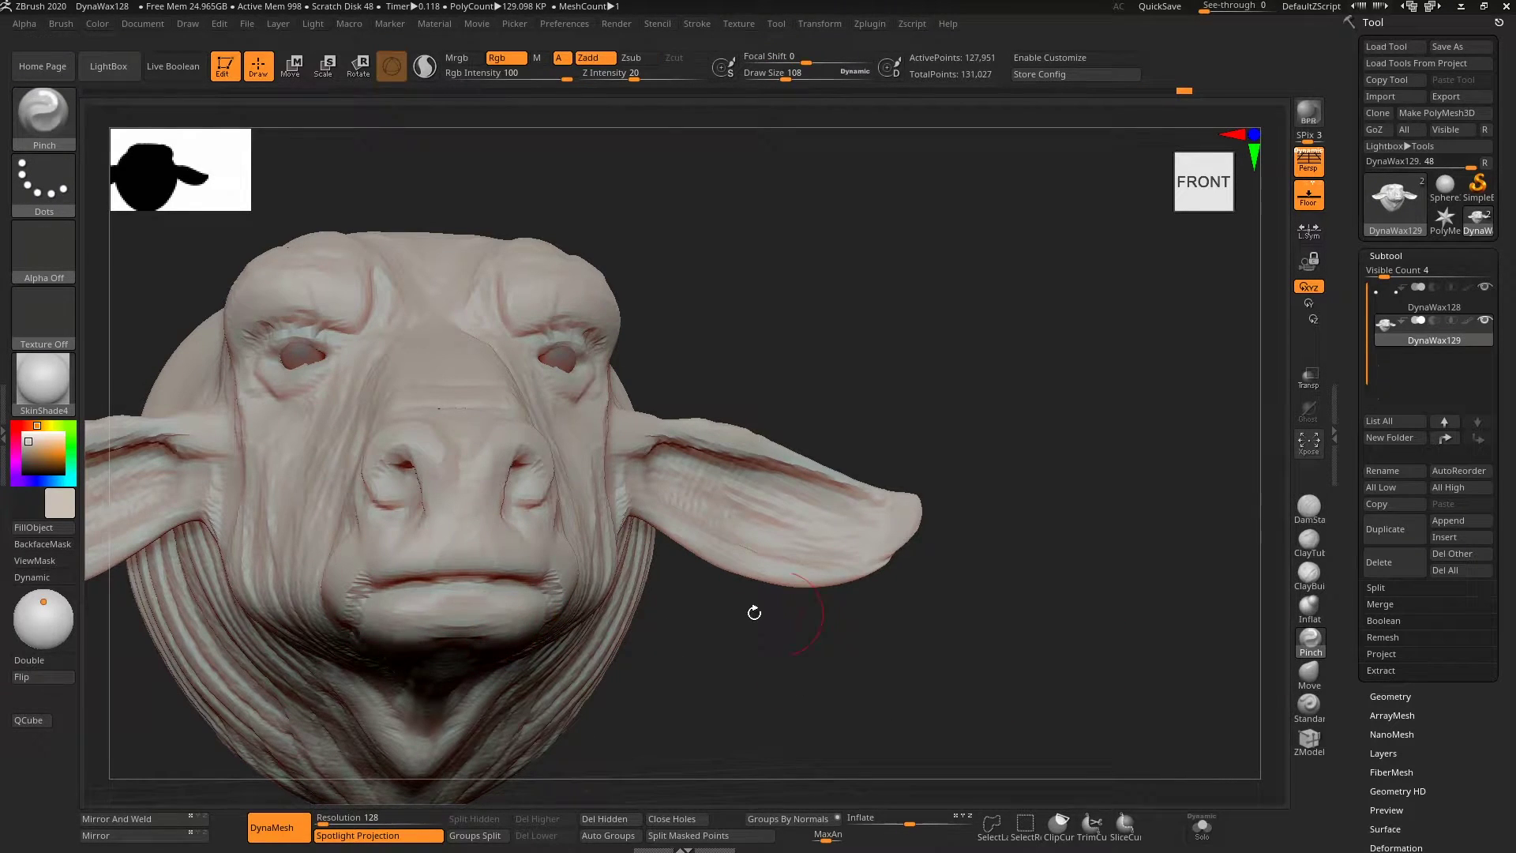
drag(731, 660, 595, 714)
key(b)
key(c)
key(b)
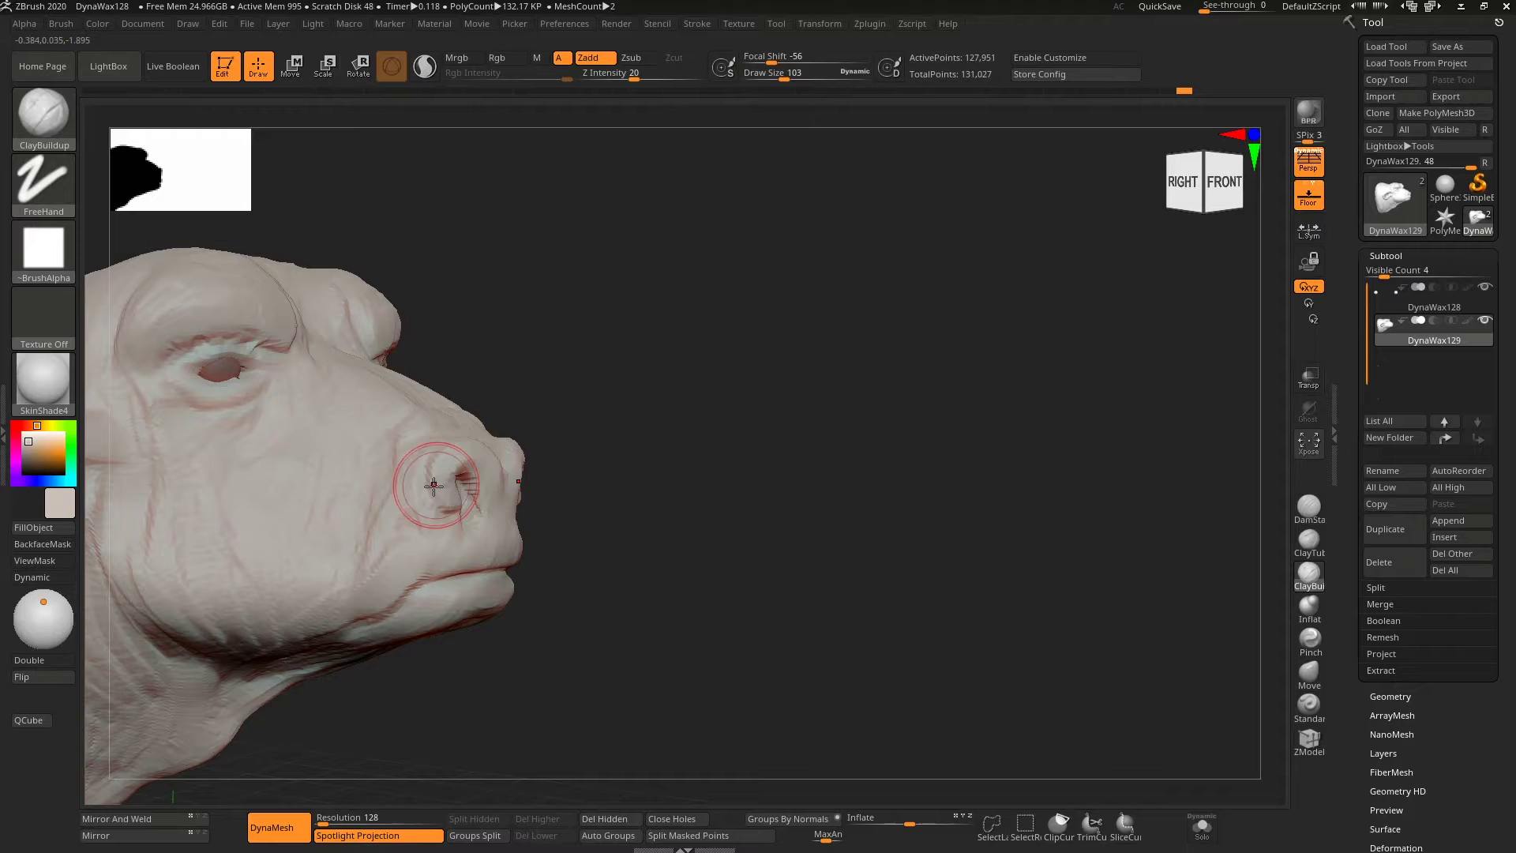
Step: Build up heavier brows and cheek folds with a smaller ClayBuildup brush
key(bracketleft)
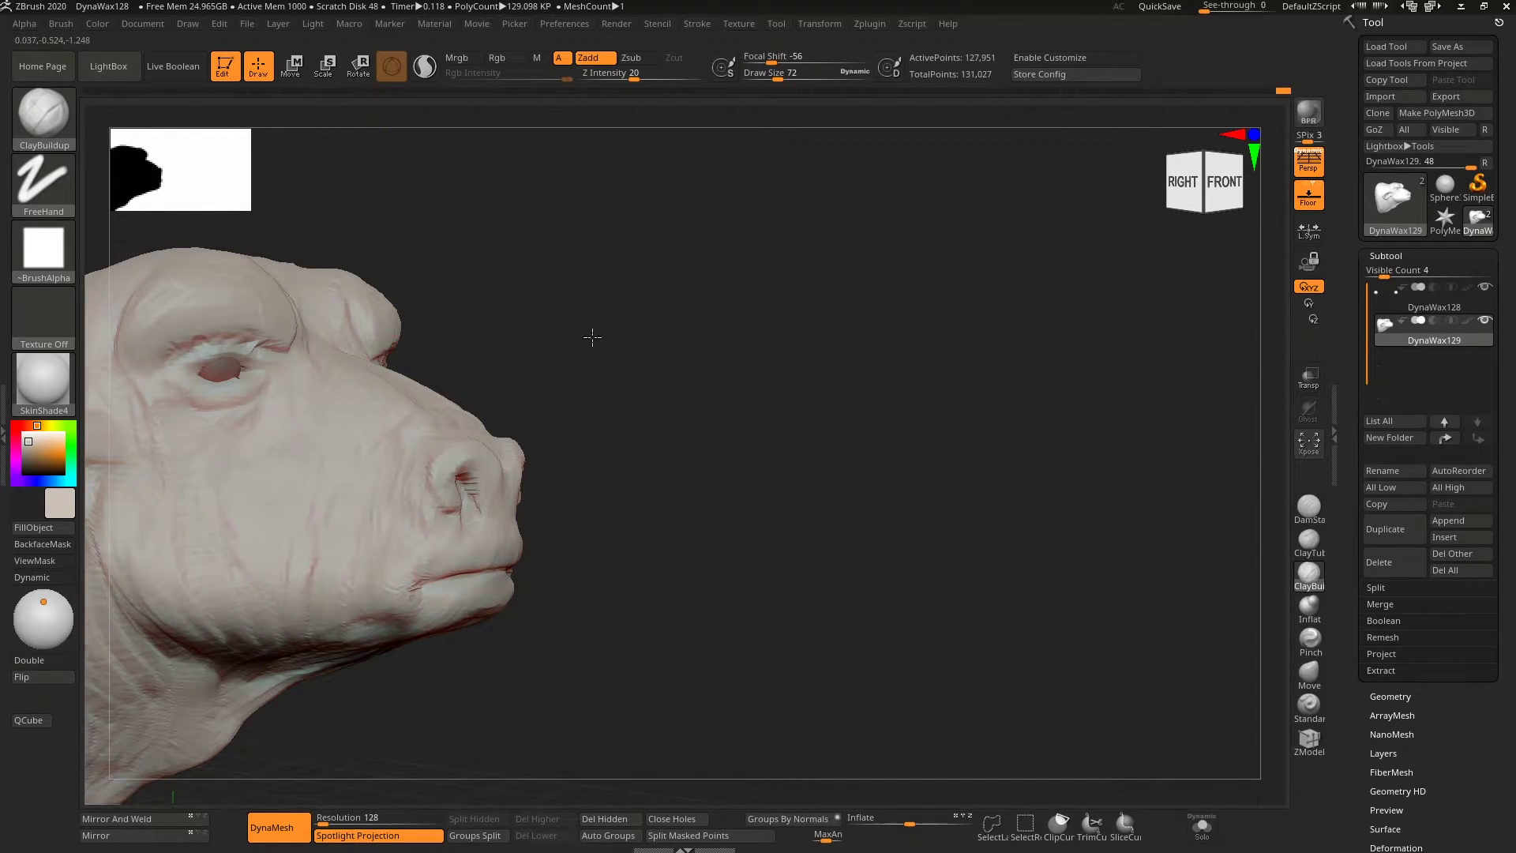
drag(592, 334, 185, 423)
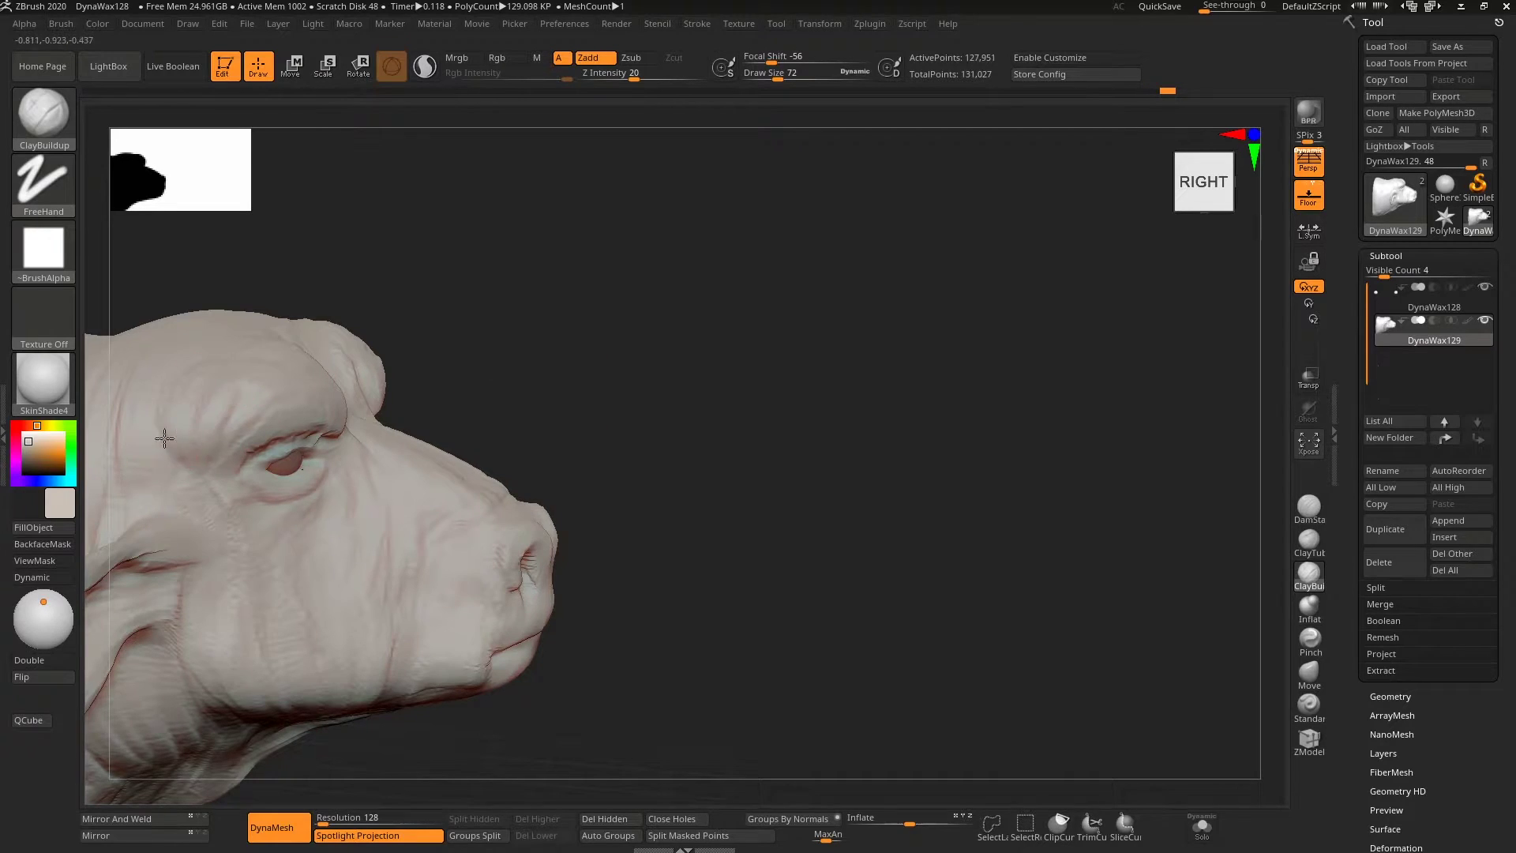
drag(442, 371, 663, 387)
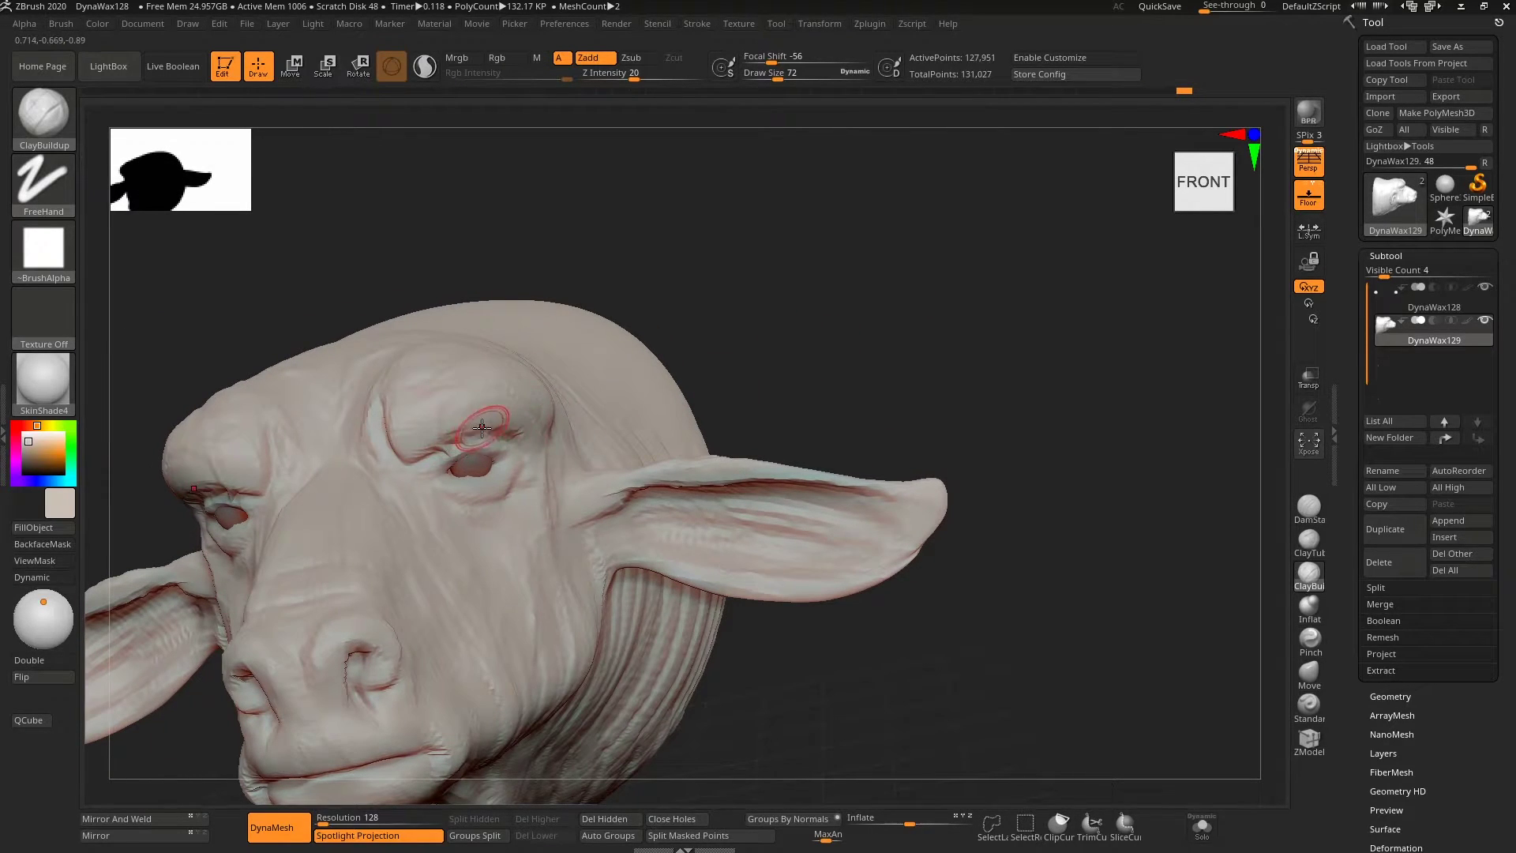
key(bracketleft)
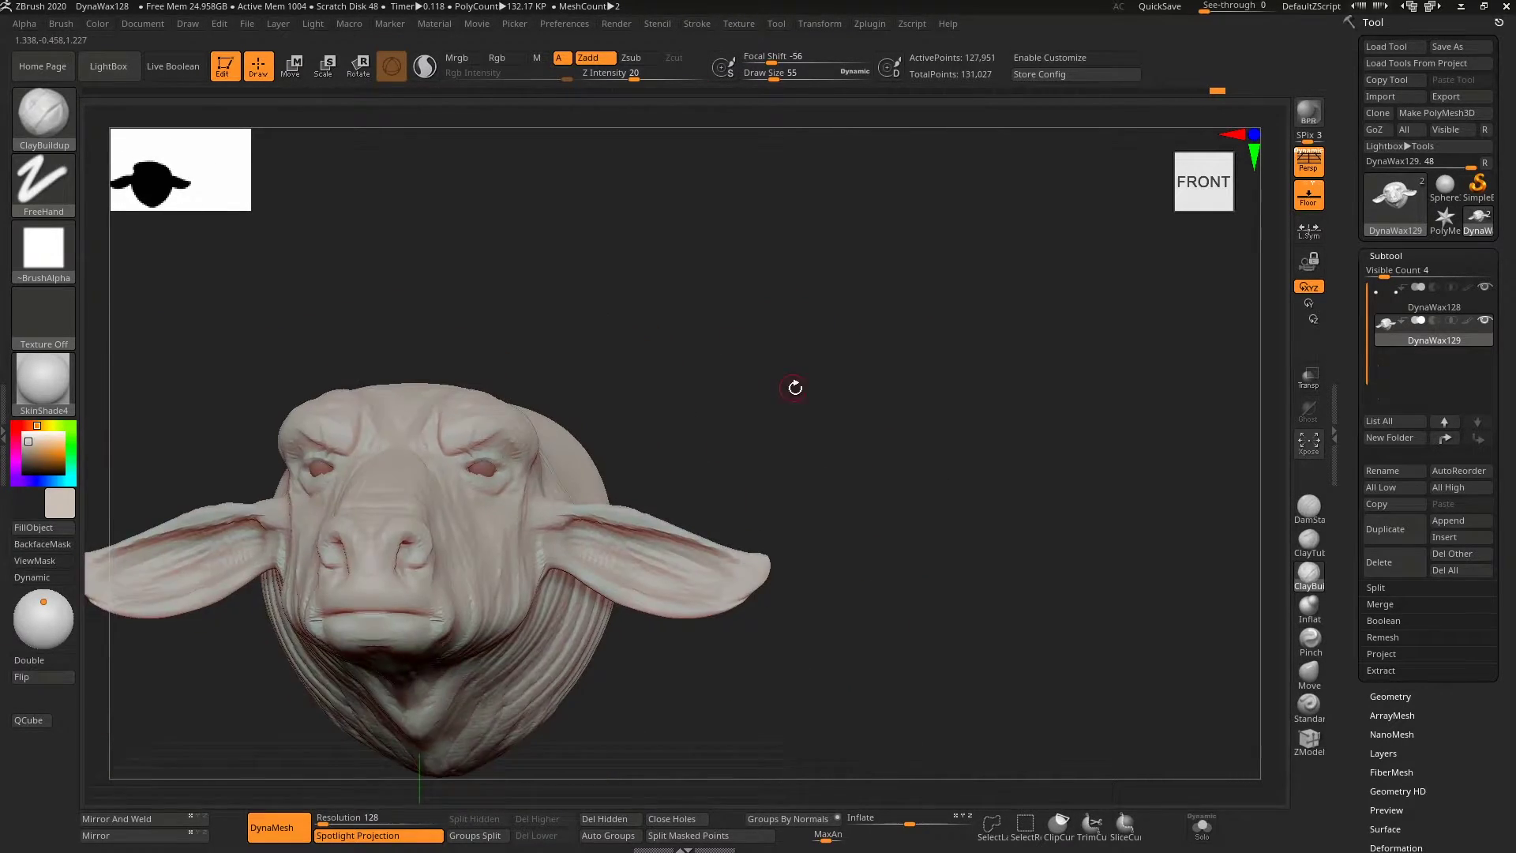
drag(794, 389, 398, 381)
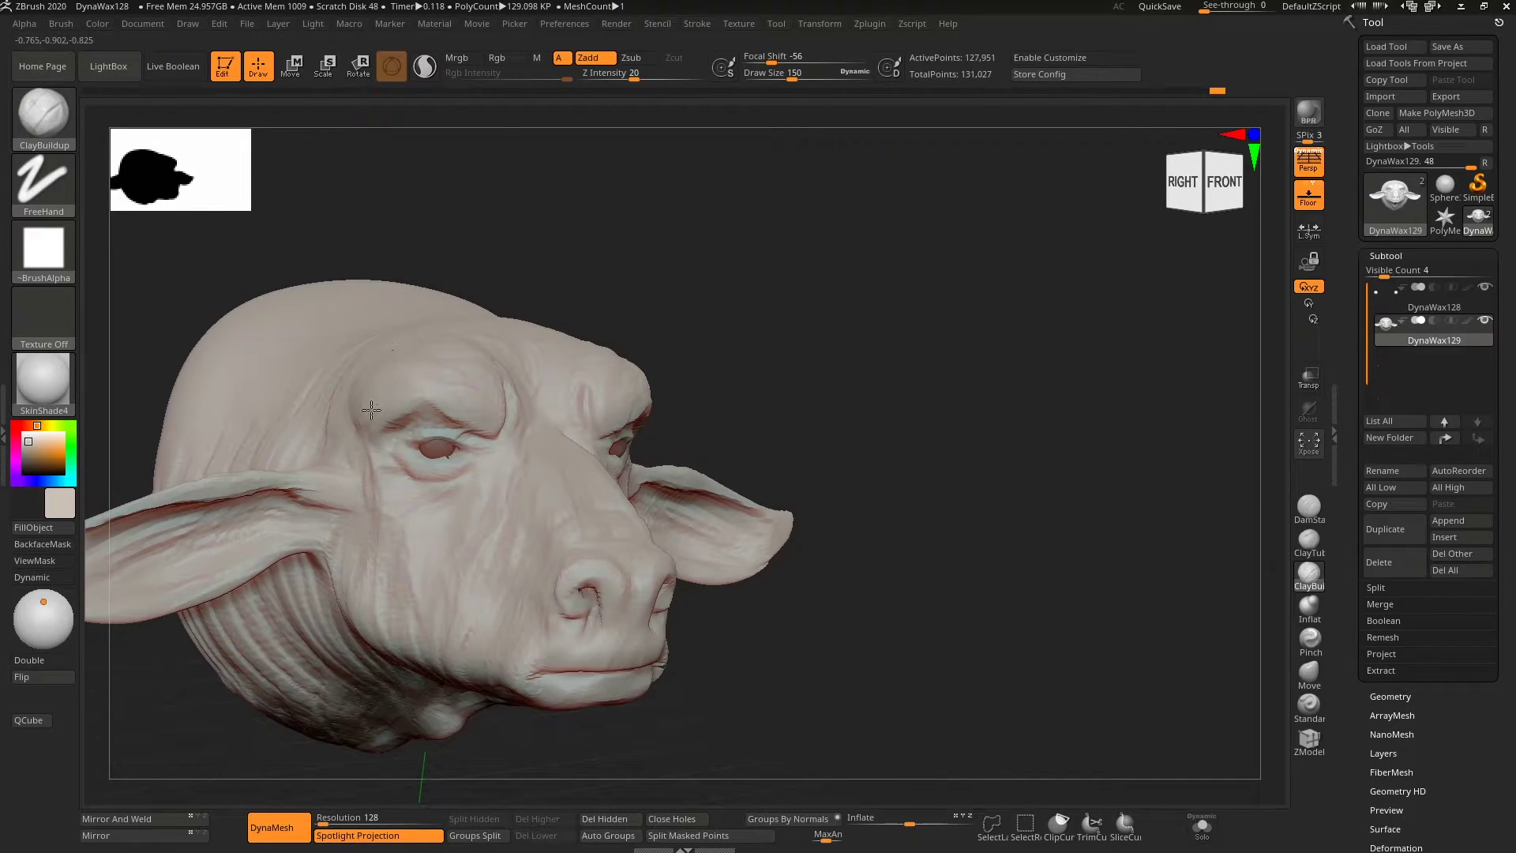
shift+drag(783, 334, 440, 355)
key(bracketleft)
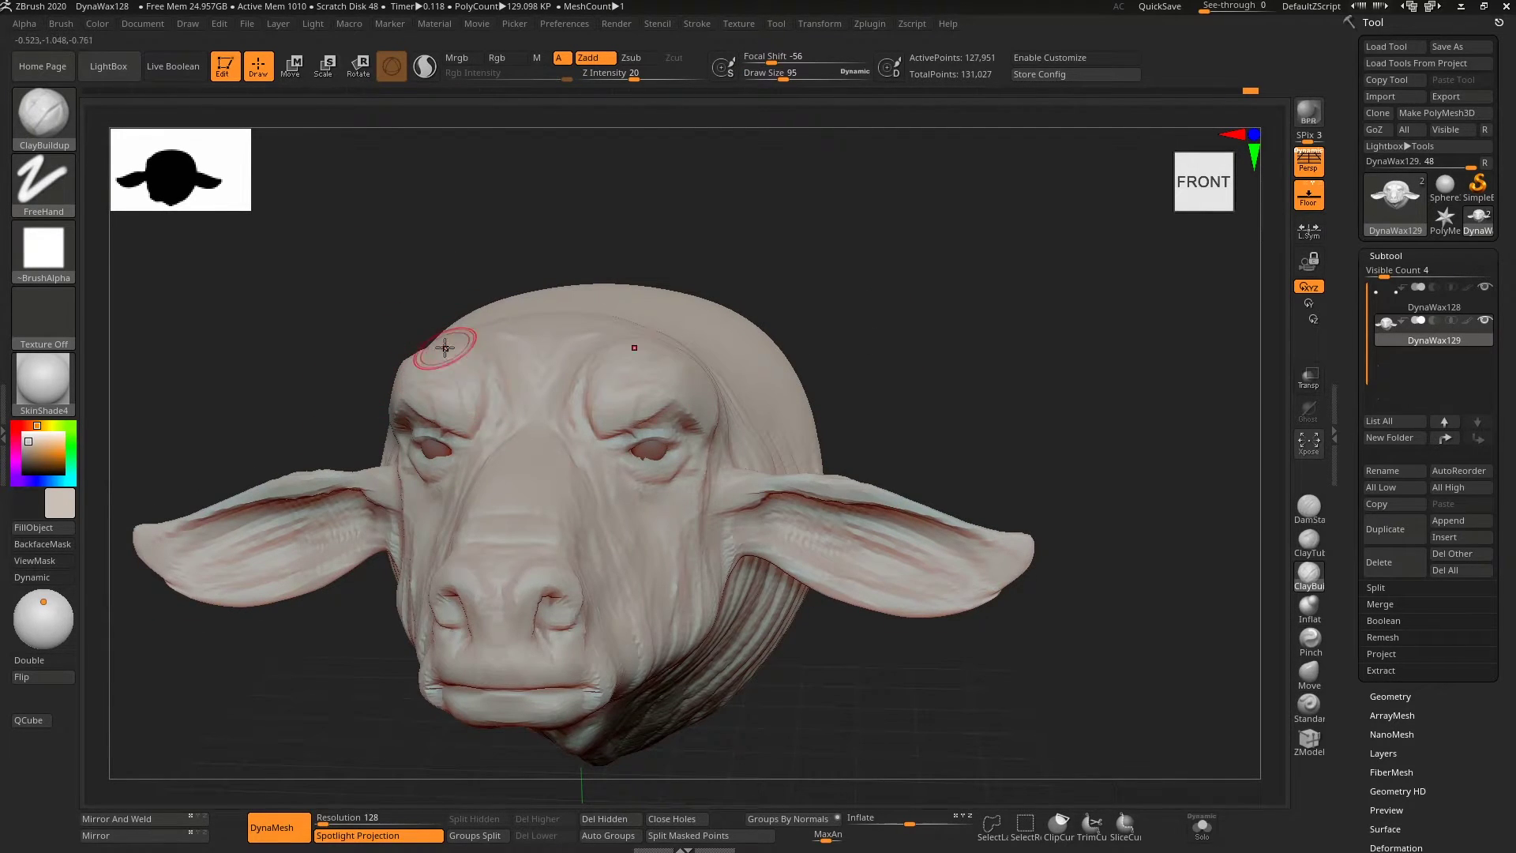
Step: Carve the nostril shapes and upper lip below the nose with DamStandard
key(b)
key(d)
key(s)
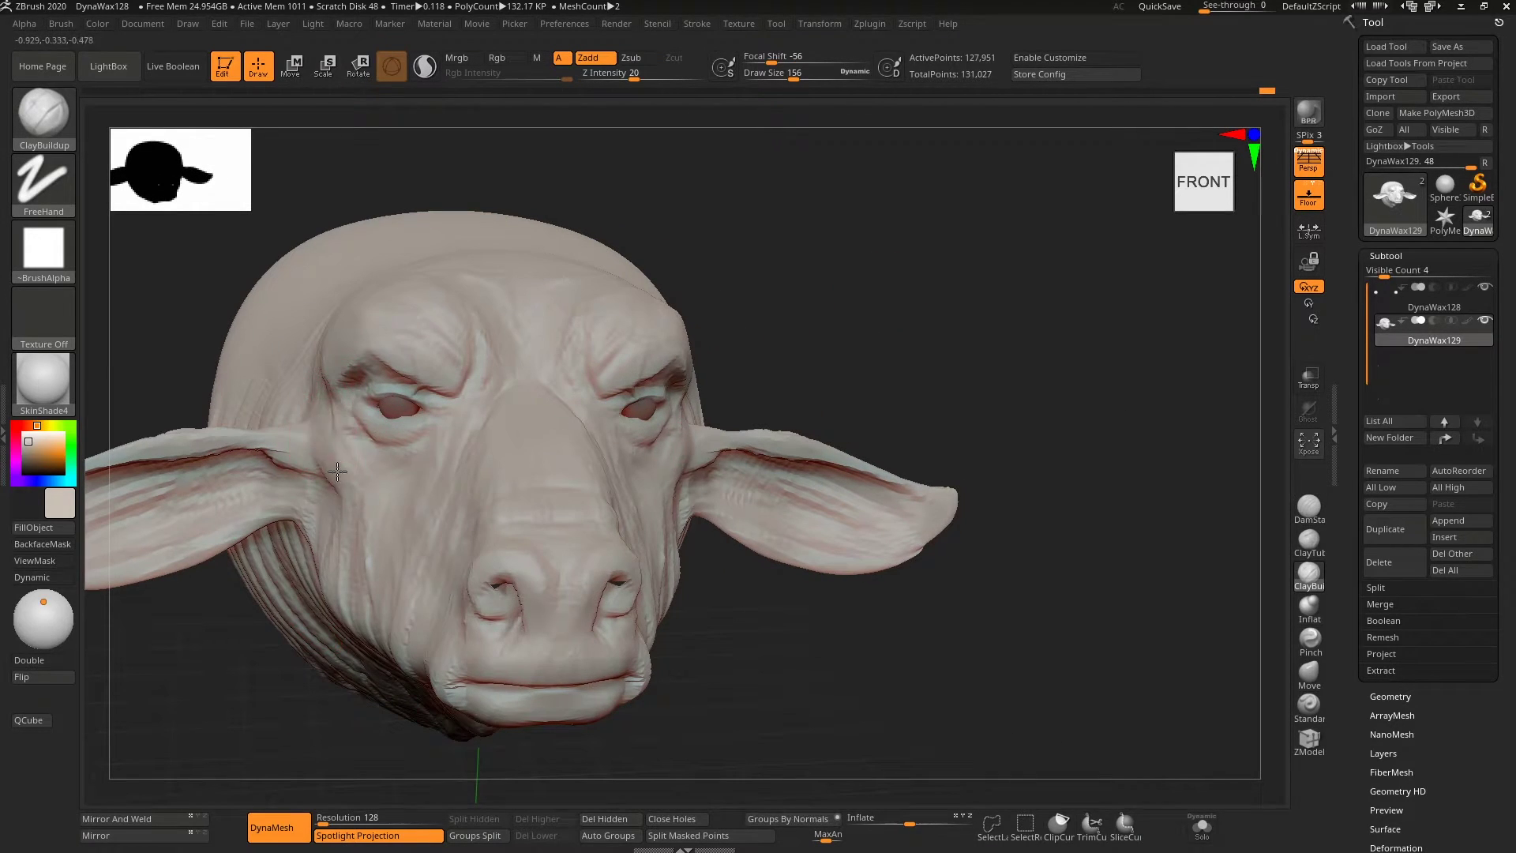
drag(830, 307, 806, 346)
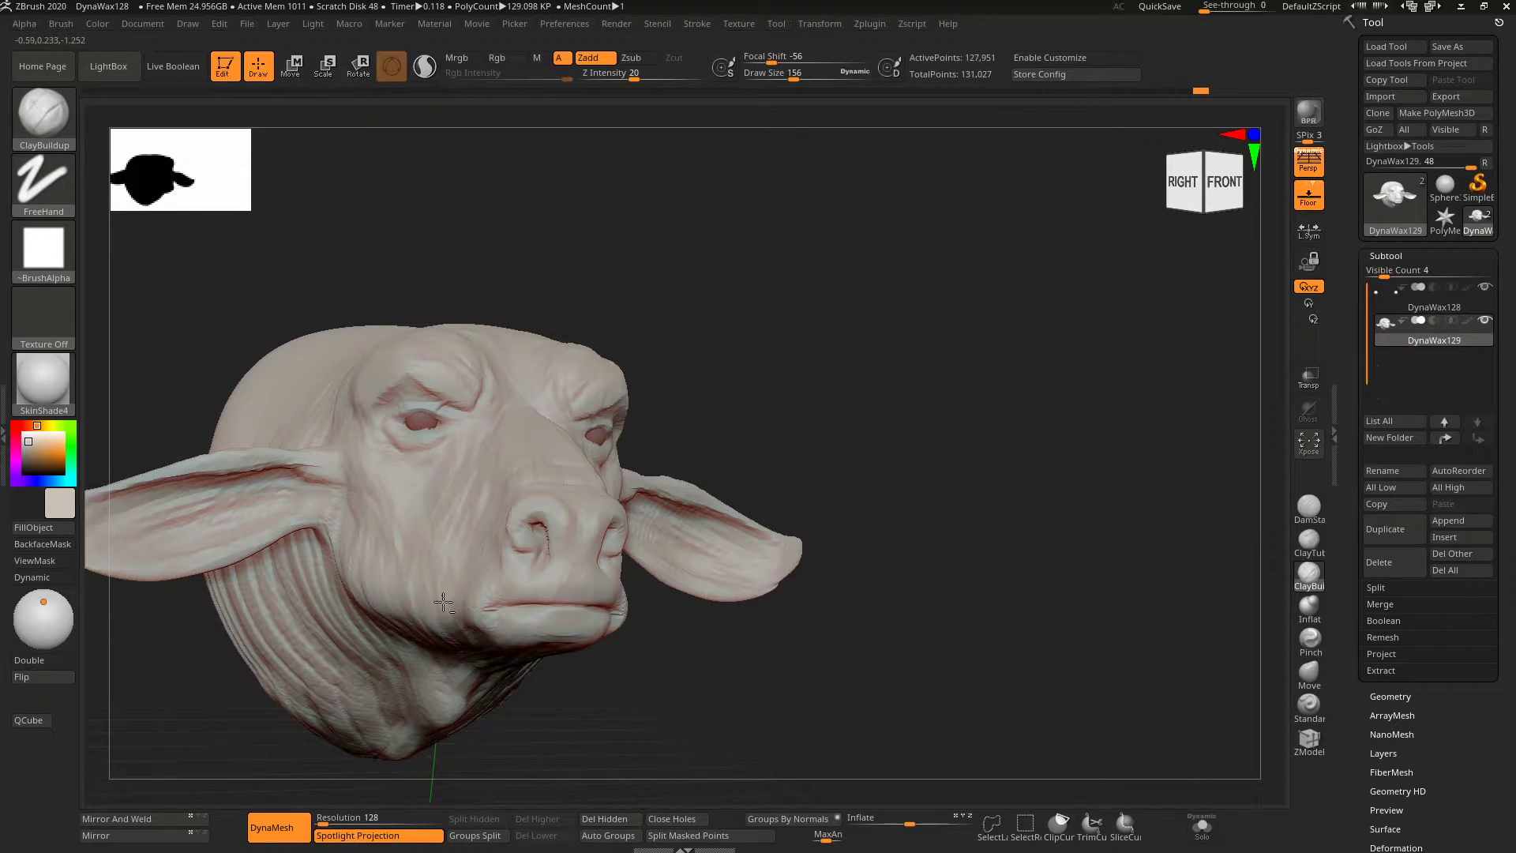
mouse_move(442, 603)
right_down()
mouse_move(433, 542)
mouse_move(490, 497)
mouse_move(605, 495)
right_up()
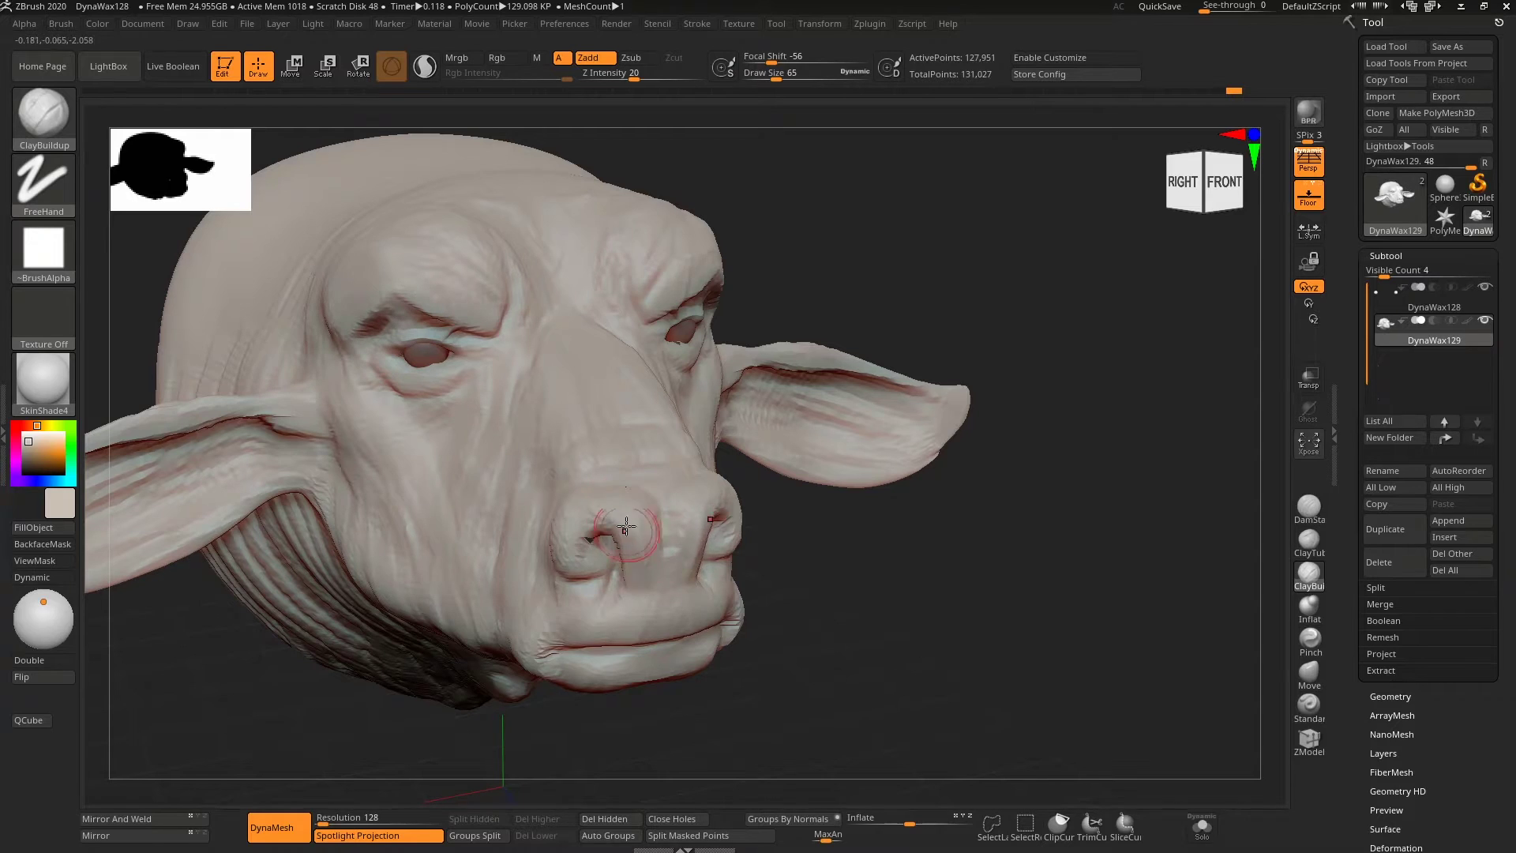
drag(626, 526, 636, 556)
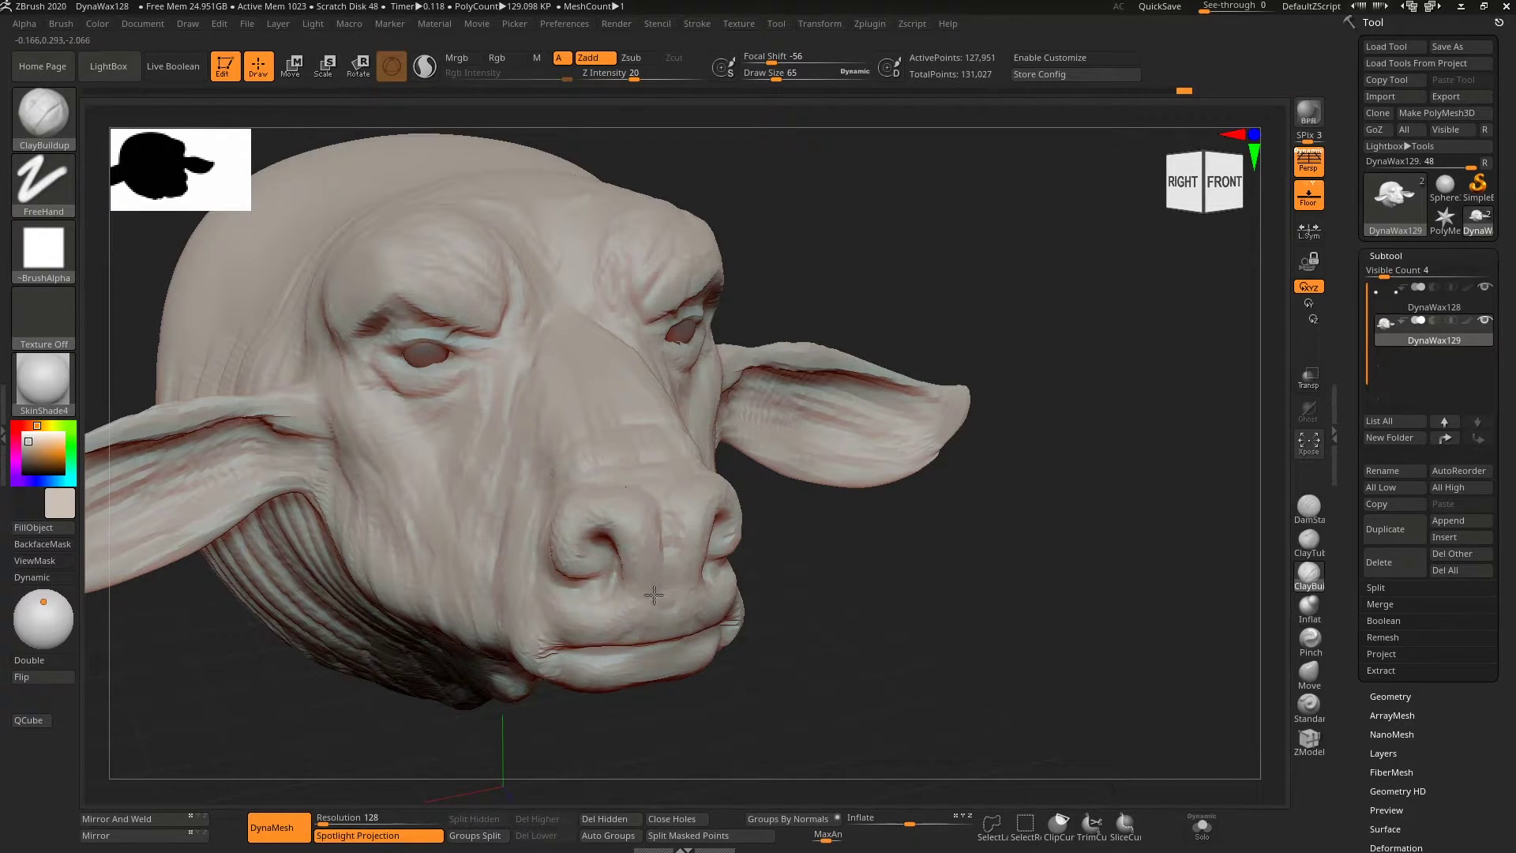
drag(654, 594, 638, 566)
Step: Build up a fuller chin beneath the lower lip and round out the muzzle with ClayBuildup
key(b)
key(d)
key(s)
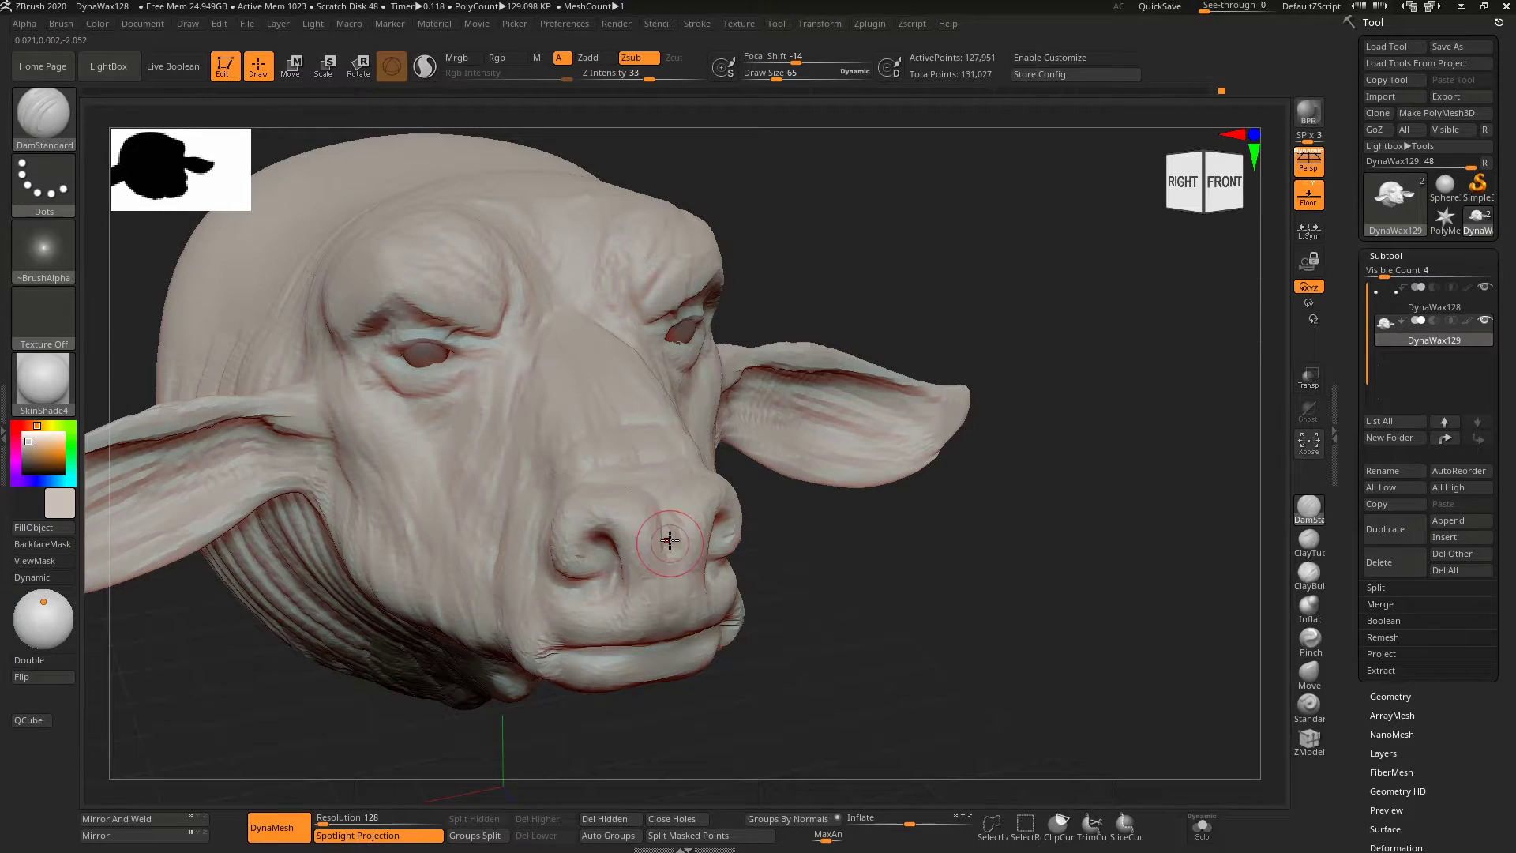
drag(840, 545, 566, 593)
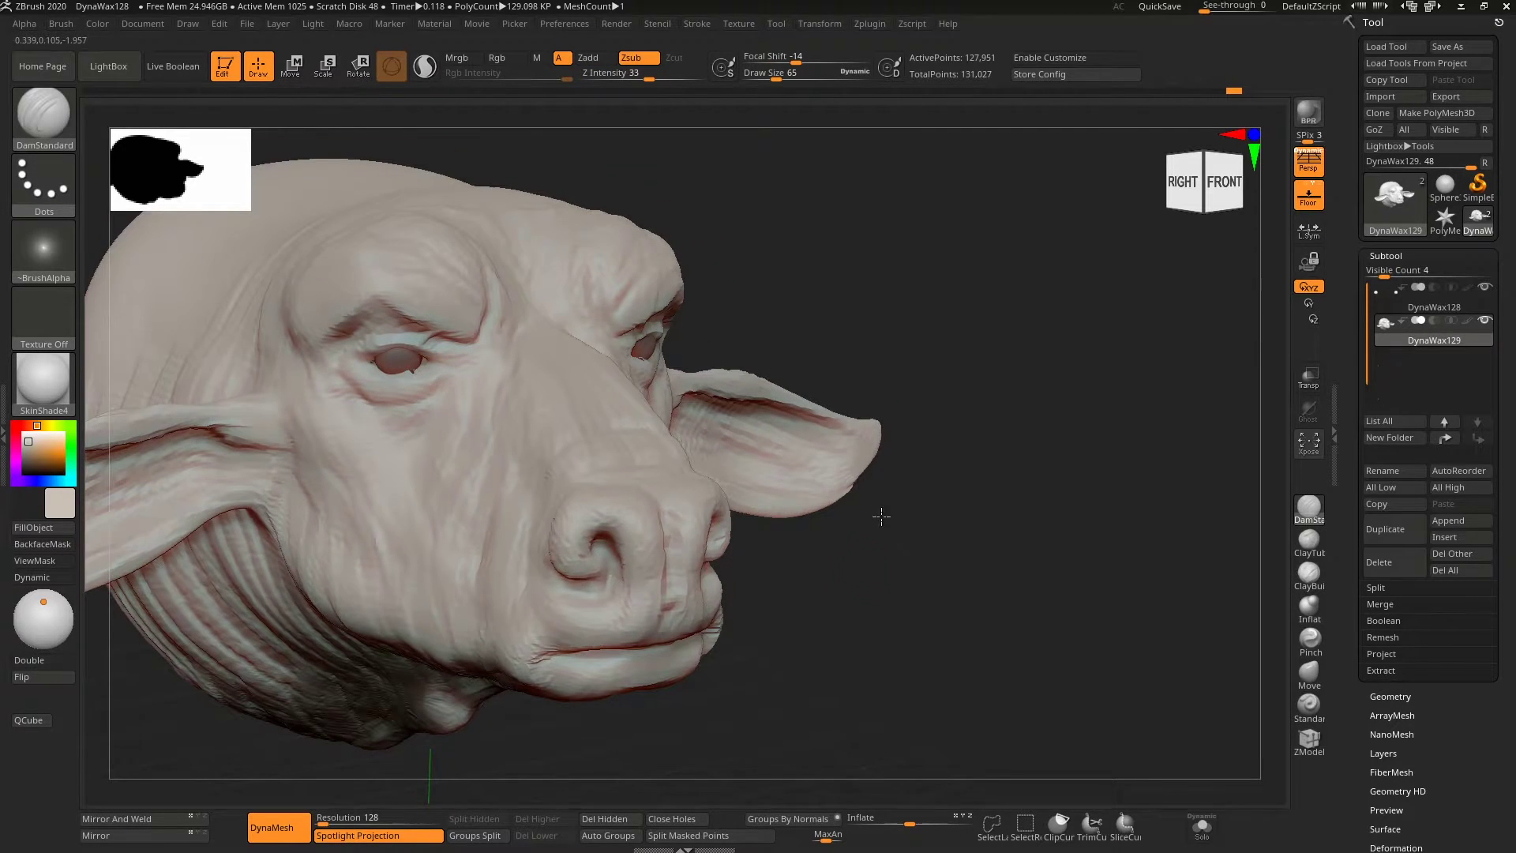
drag(881, 516, 550, 563)
key(b)
key(c)
key(b)
drag(868, 552, 551, 550)
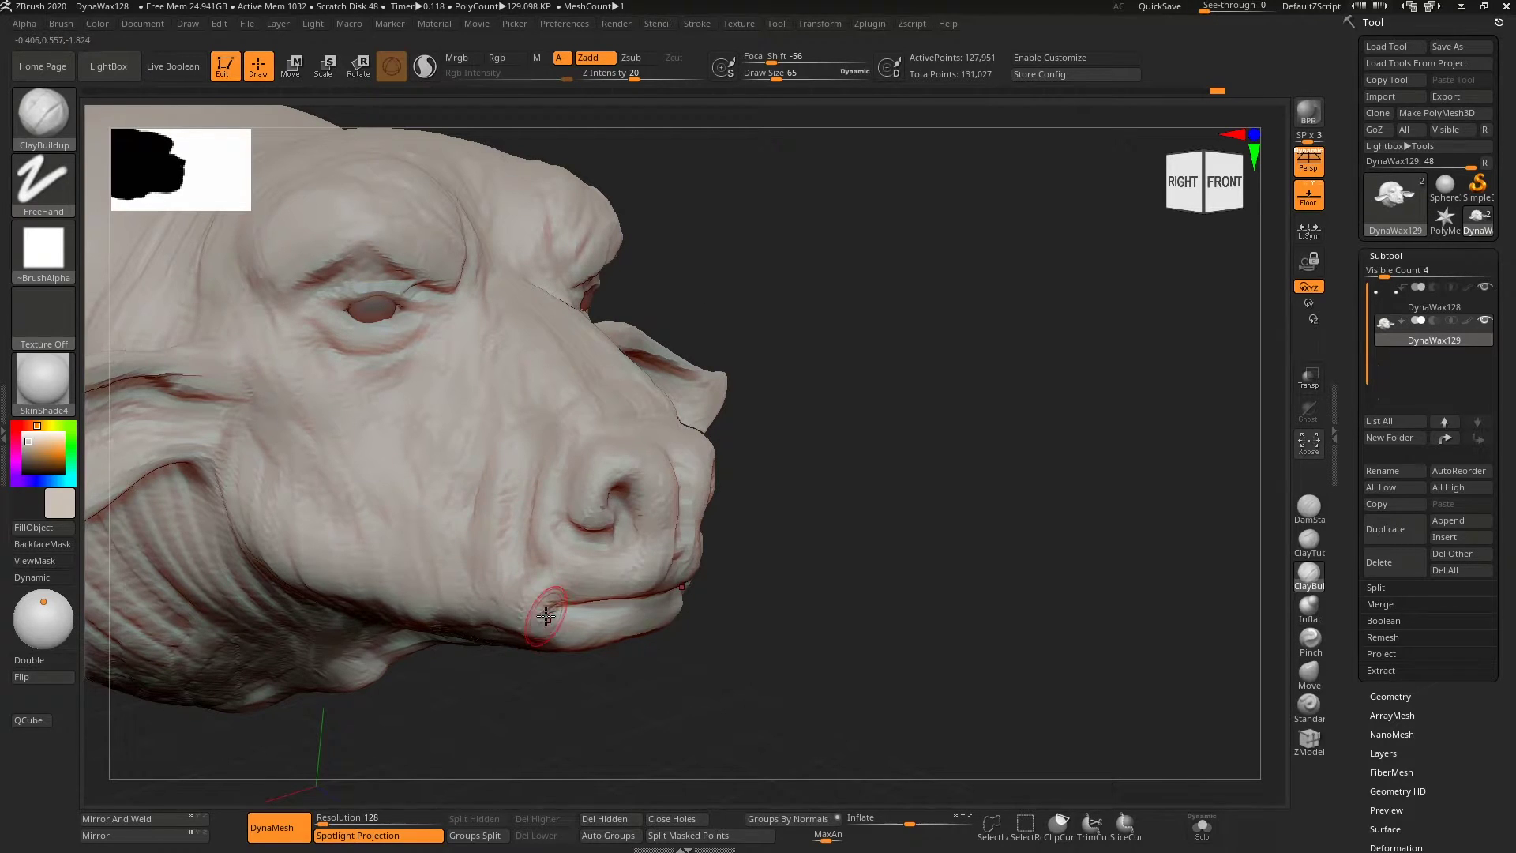
mouse_move(806, 623)
mouse_down()
mouse_move(548, 481)
mouse_move(520, 494)
mouse_up()
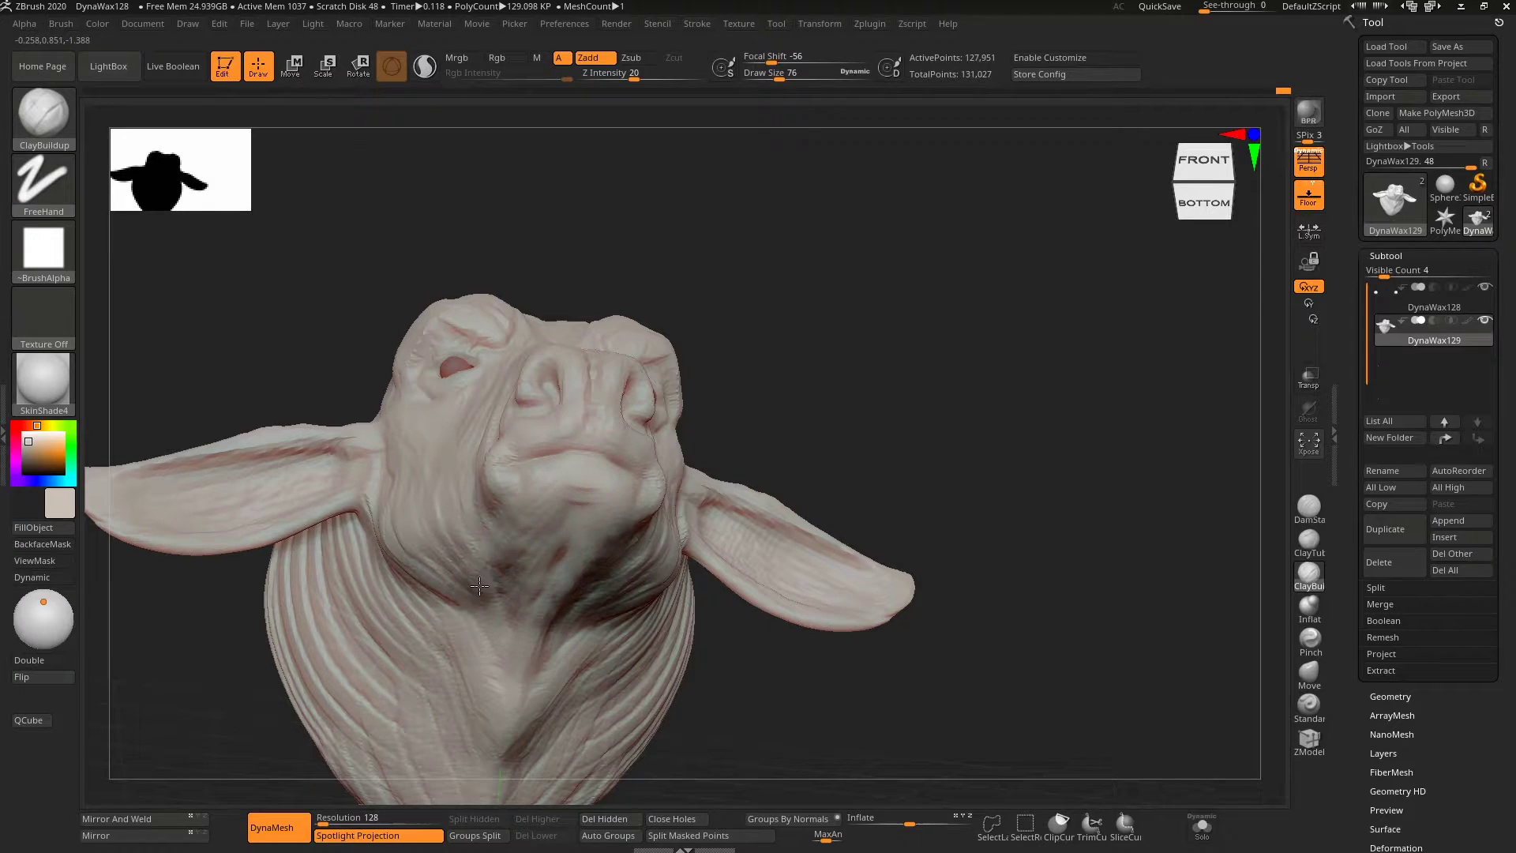
key(ctrl+z)
key(ctrl+z)
key(ctrl+z)
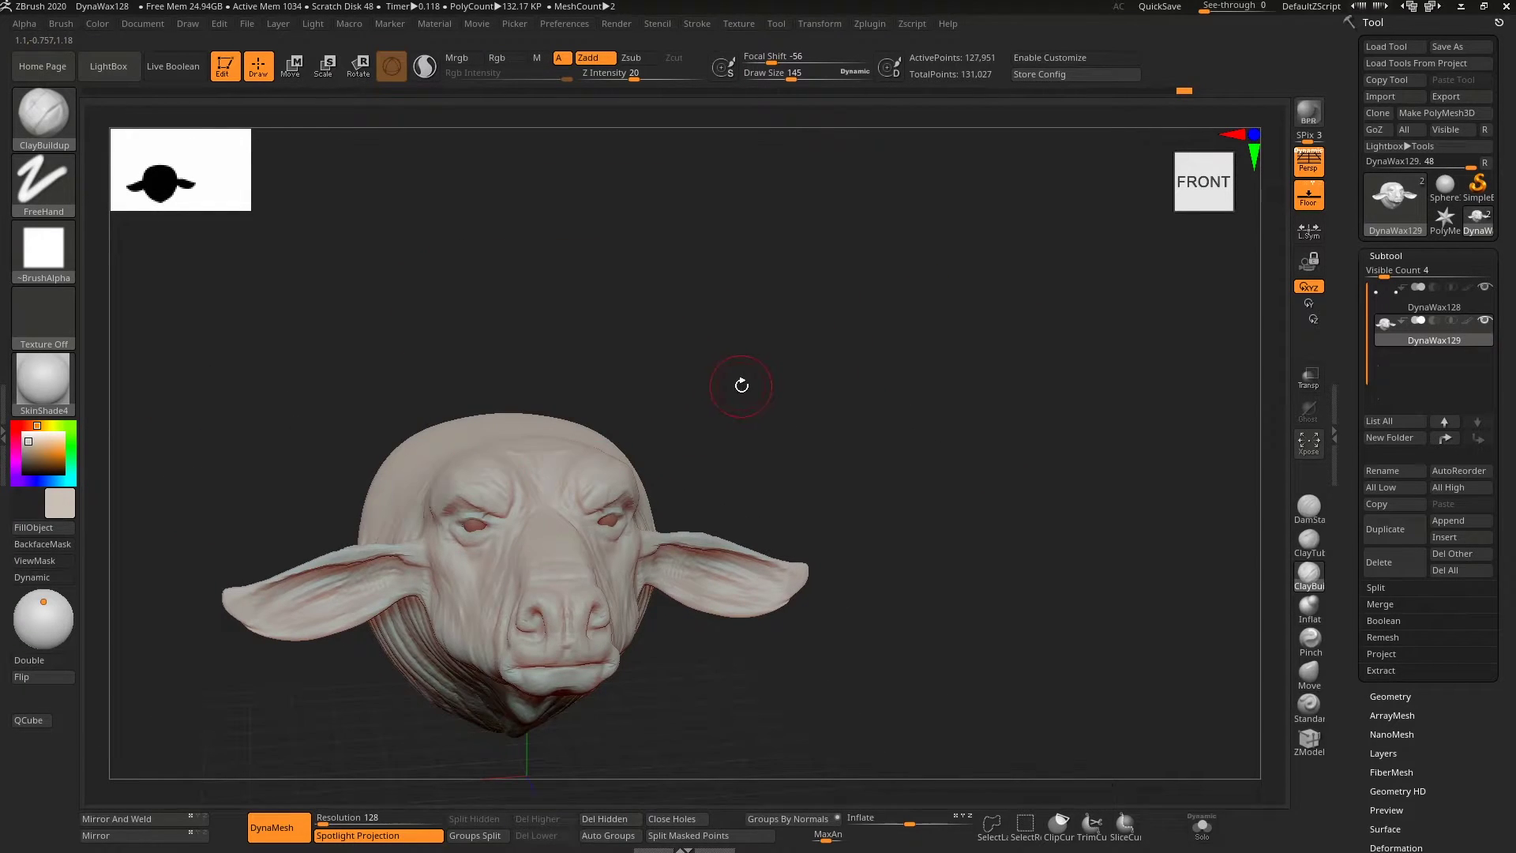
drag(741, 385, 447, 331)
Step: With the Move brush, pull the back of the skull outward into a fuller dome, checking front and side views
key(b)
key(m)
key(v)
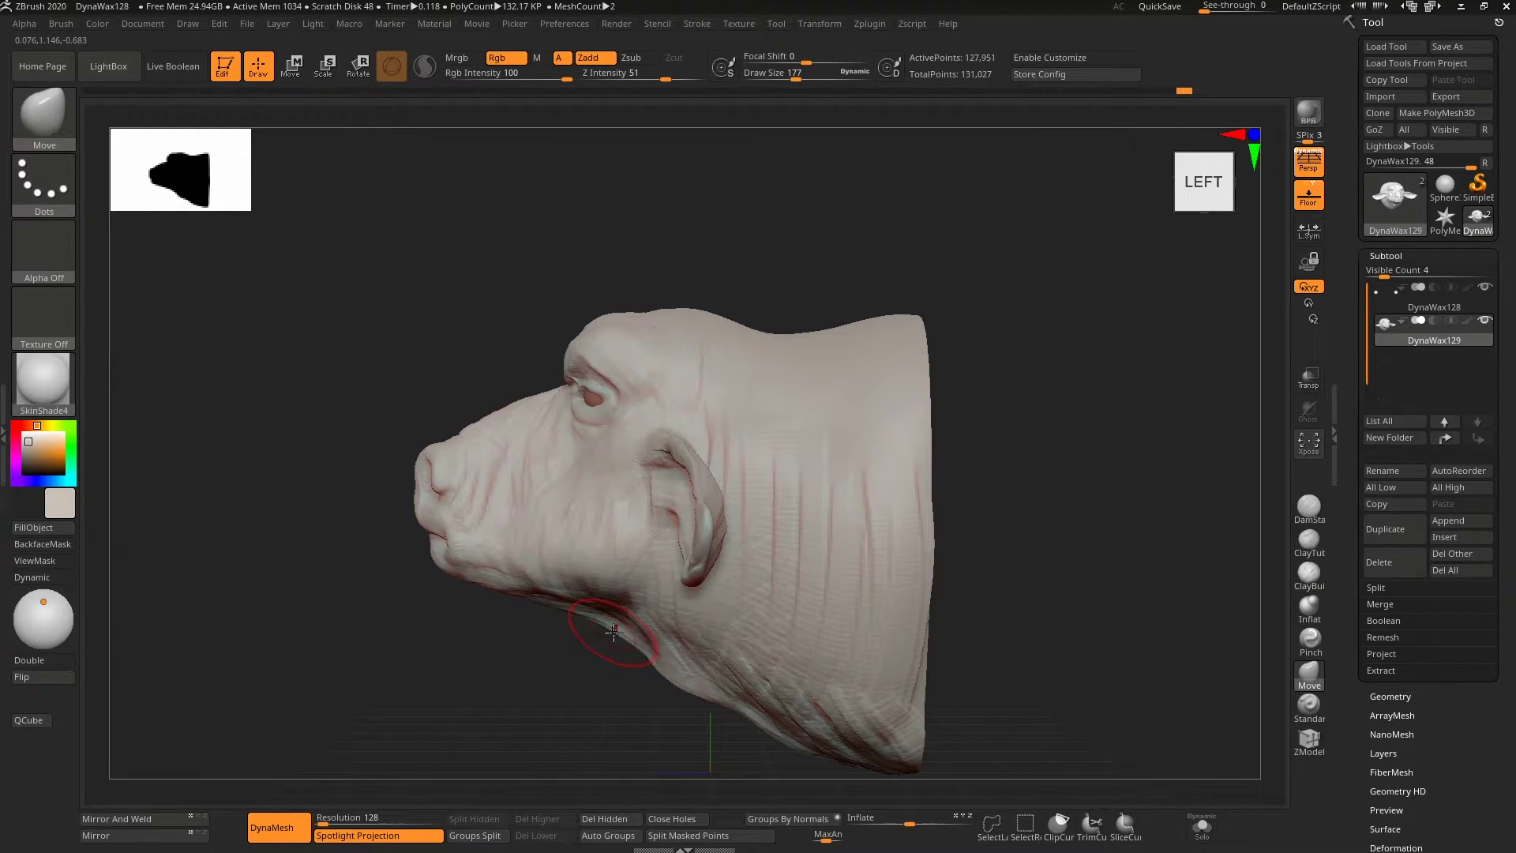
drag(652, 439, 700, 442)
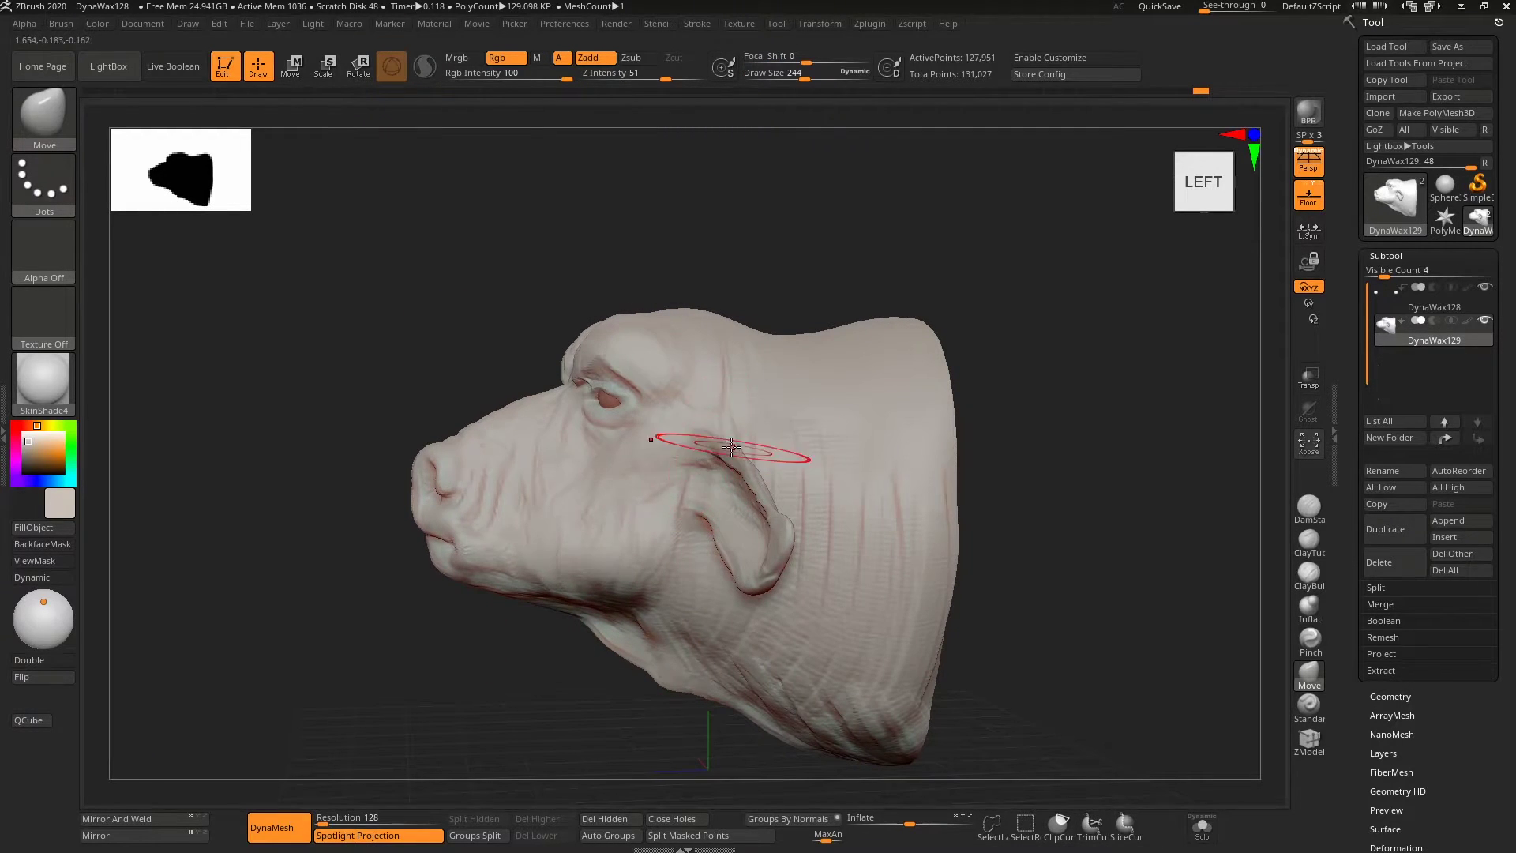
drag(545, 695, 545, 474)
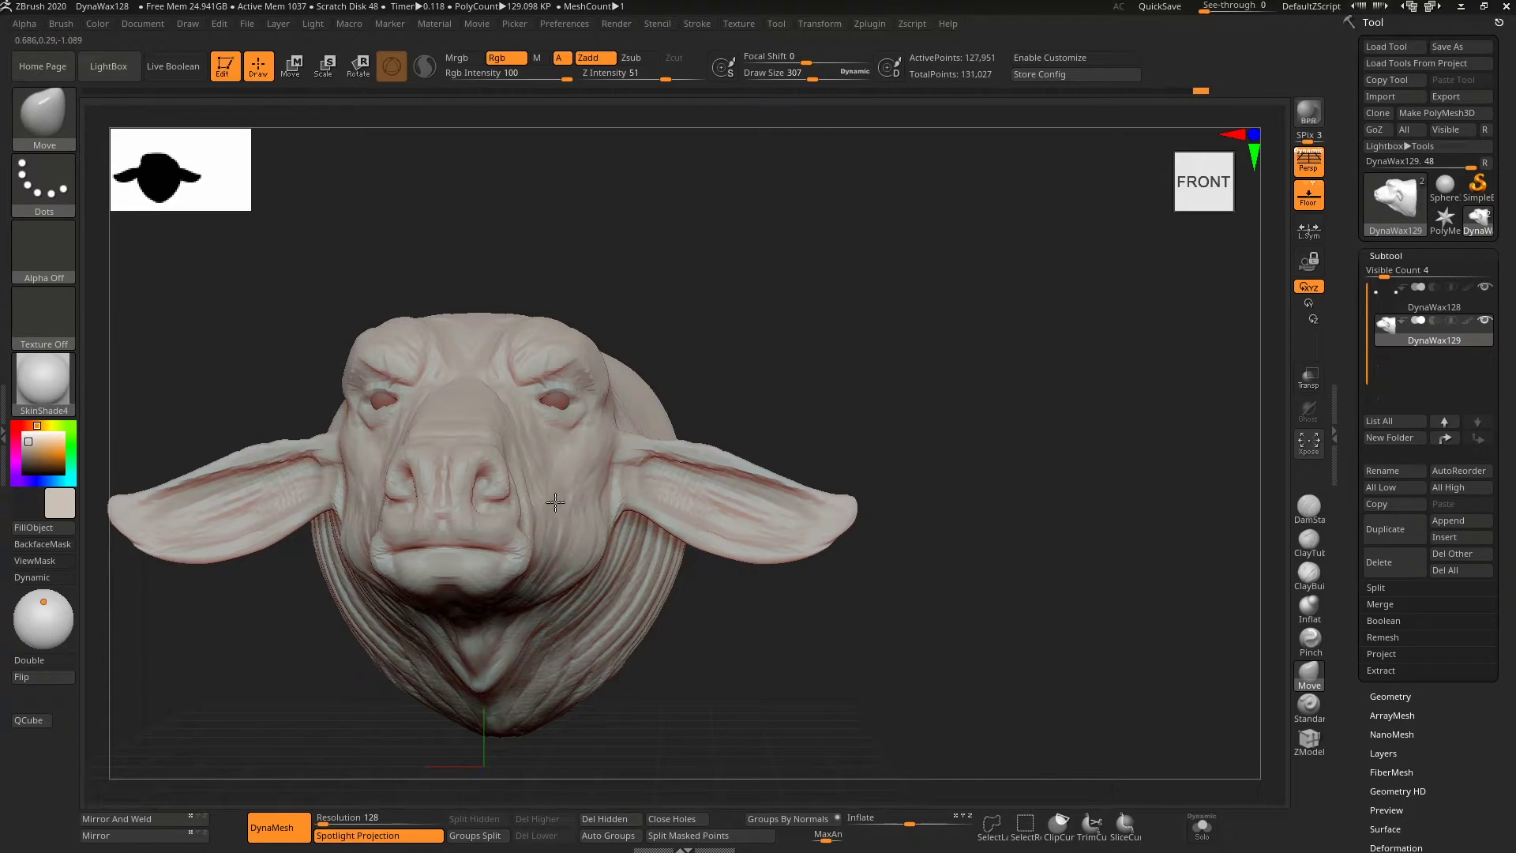
key(bracketleft)
drag(731, 392, 389, 366)
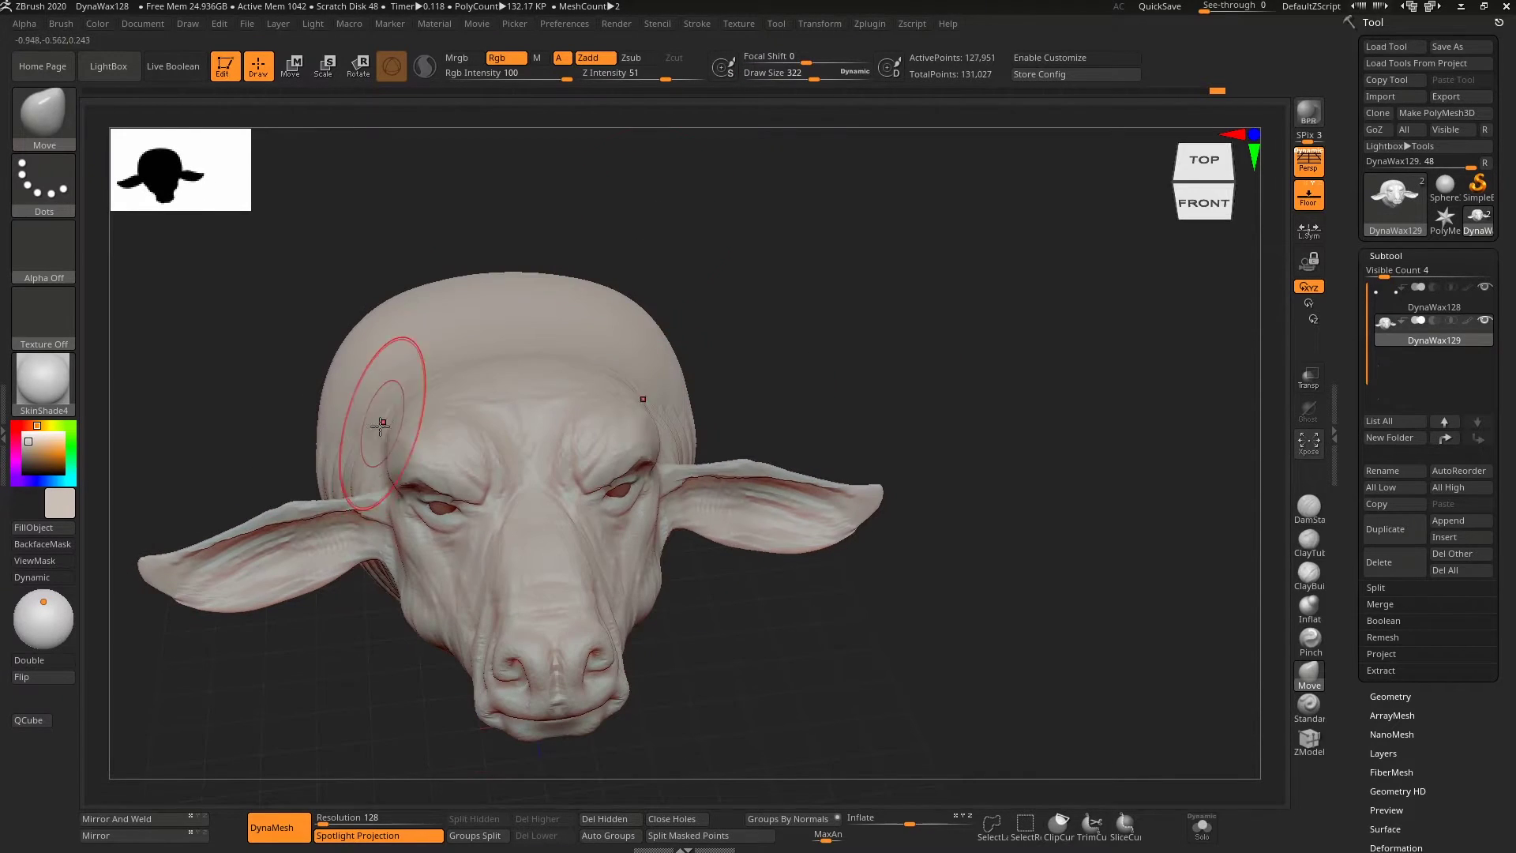
key(bracketright)
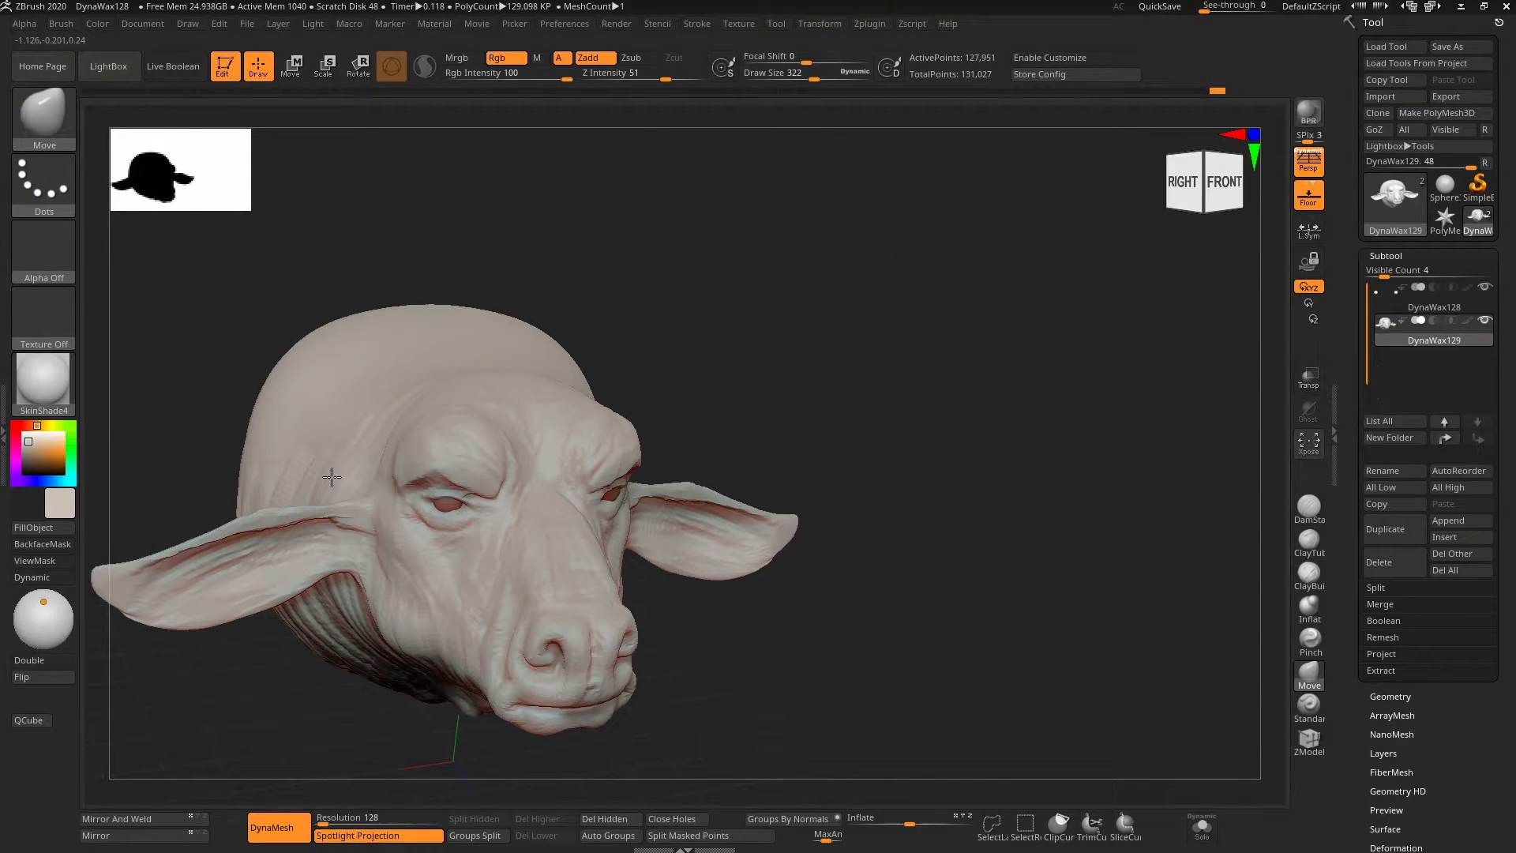
drag(552, 316, 761, 322)
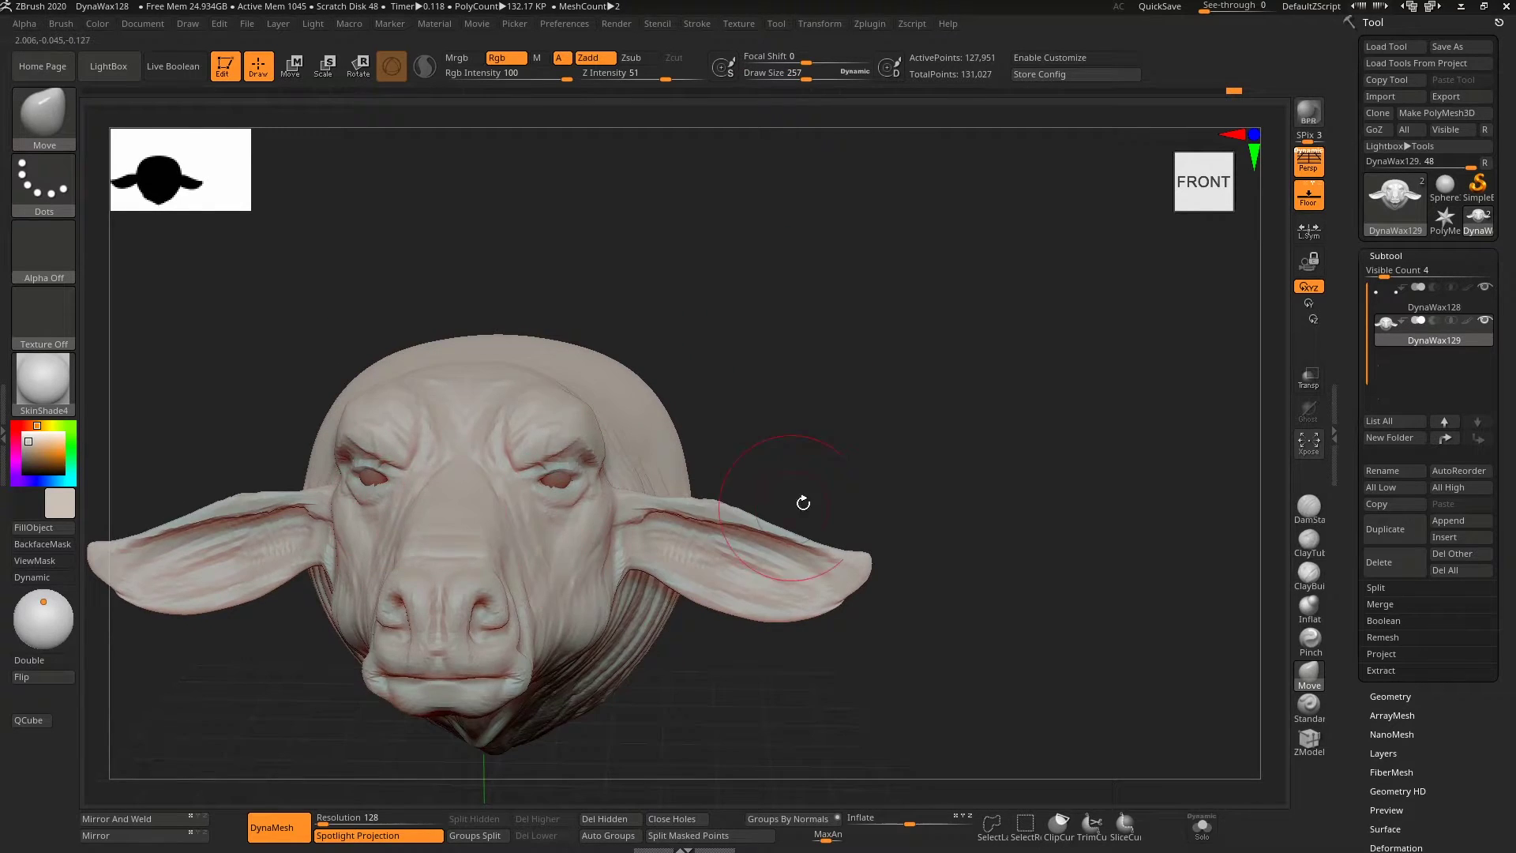
mouse_move(802, 500)
shift+mouse_down()
mouse_move(416, 542)
mouse_move(789, 552)
mouse_move(974, 595)
mouse_move(948, 323)
mouse_move(660, 381)
shift+mouse_up()
key(bracketleft)
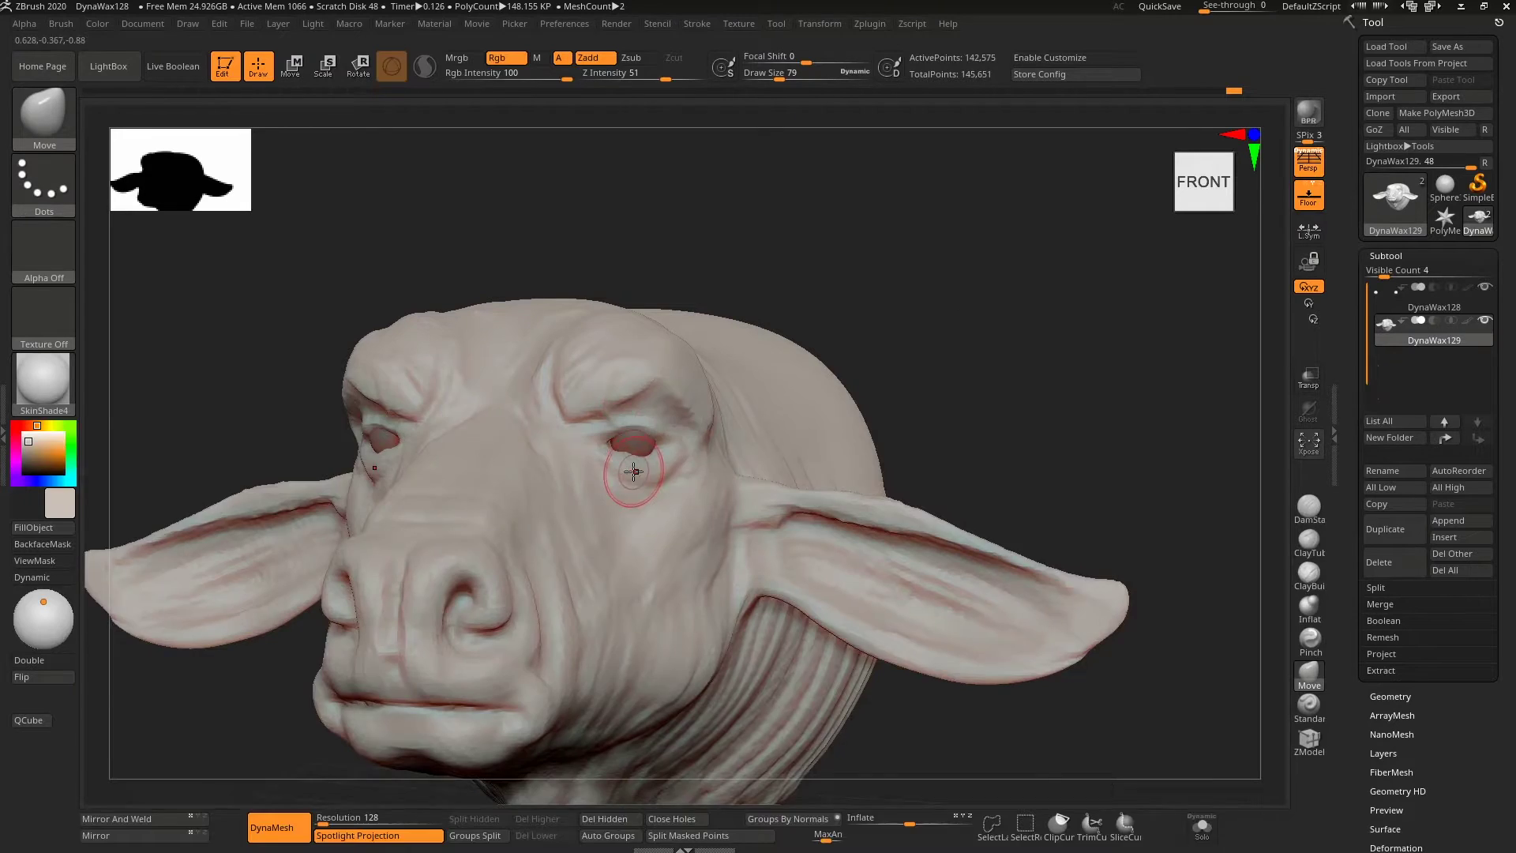
Step: With ClayBuildup, build up the upper eyelid and add clay to deepen and reshape the brow ridge
key(b)
key(c)
key(b)
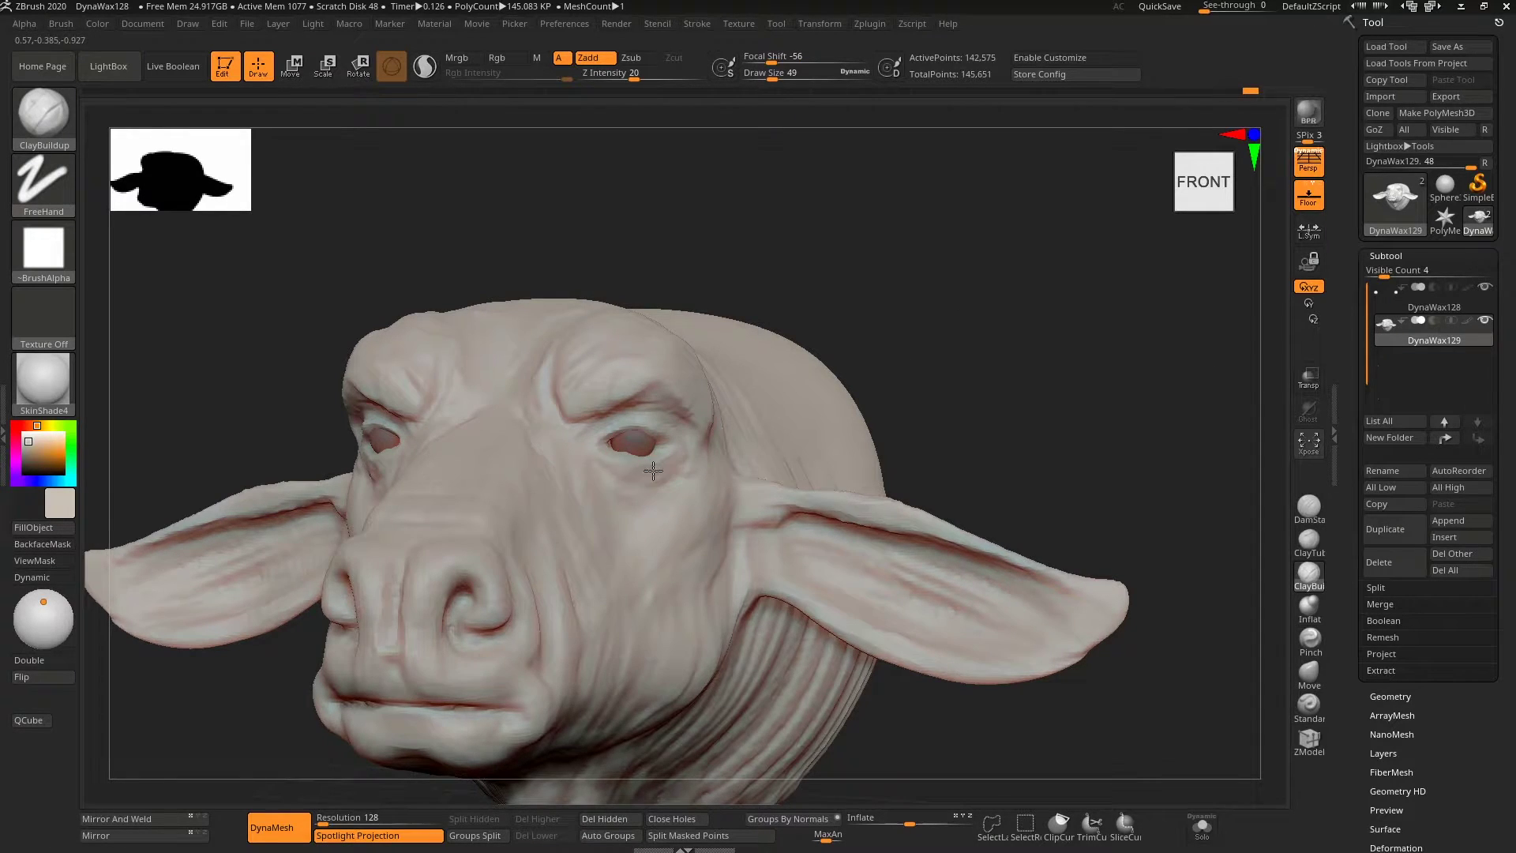
alt+drag(946, 347, 928, 482)
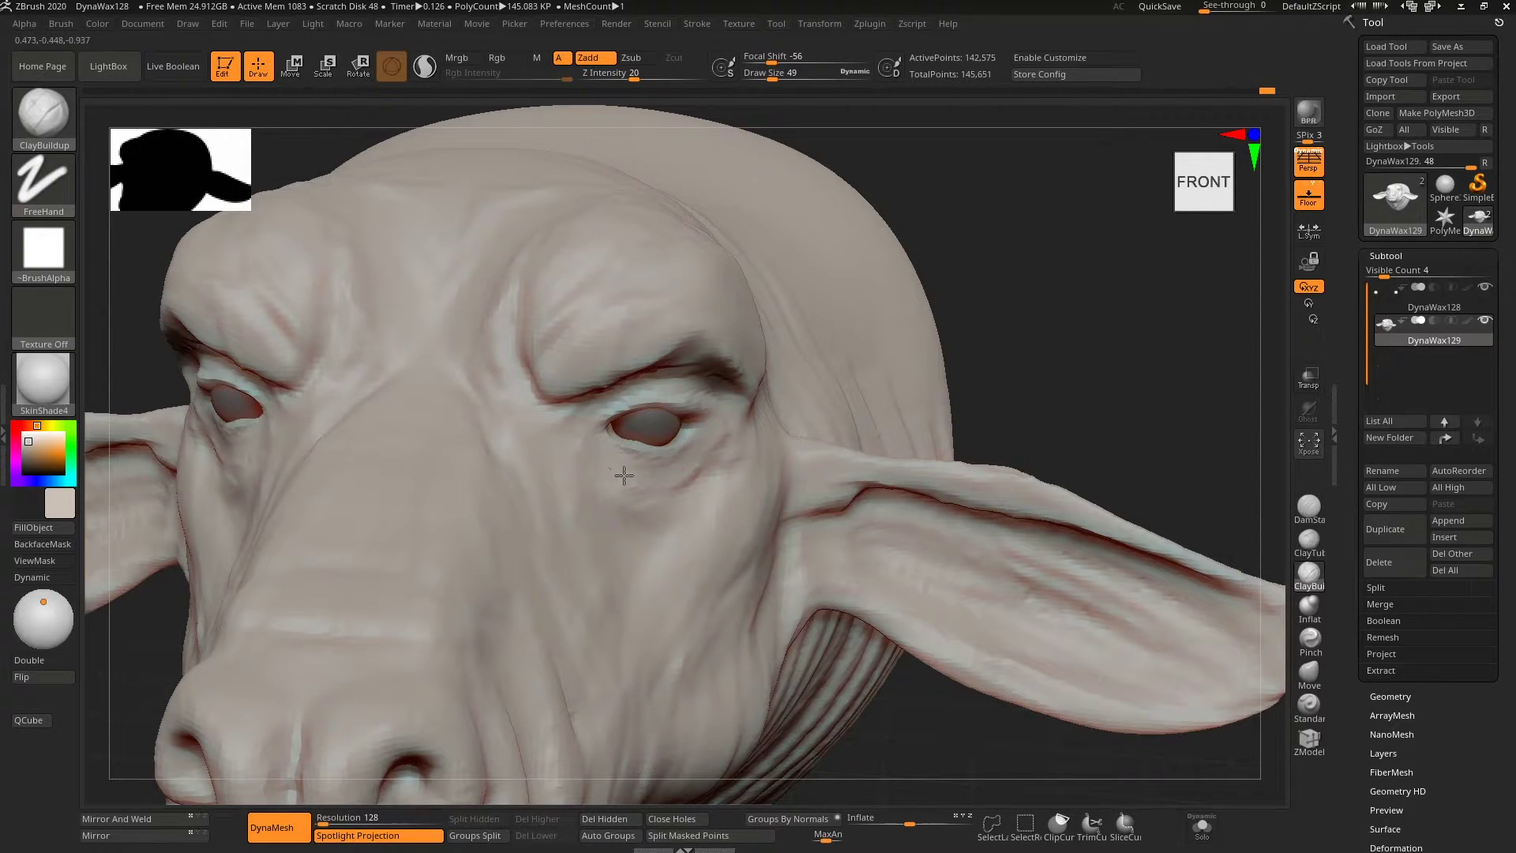
drag(647, 426, 686, 347)
right_drag(711, 332, 710, 383)
key(bracketright)
key(bracketright)
key(bracketright)
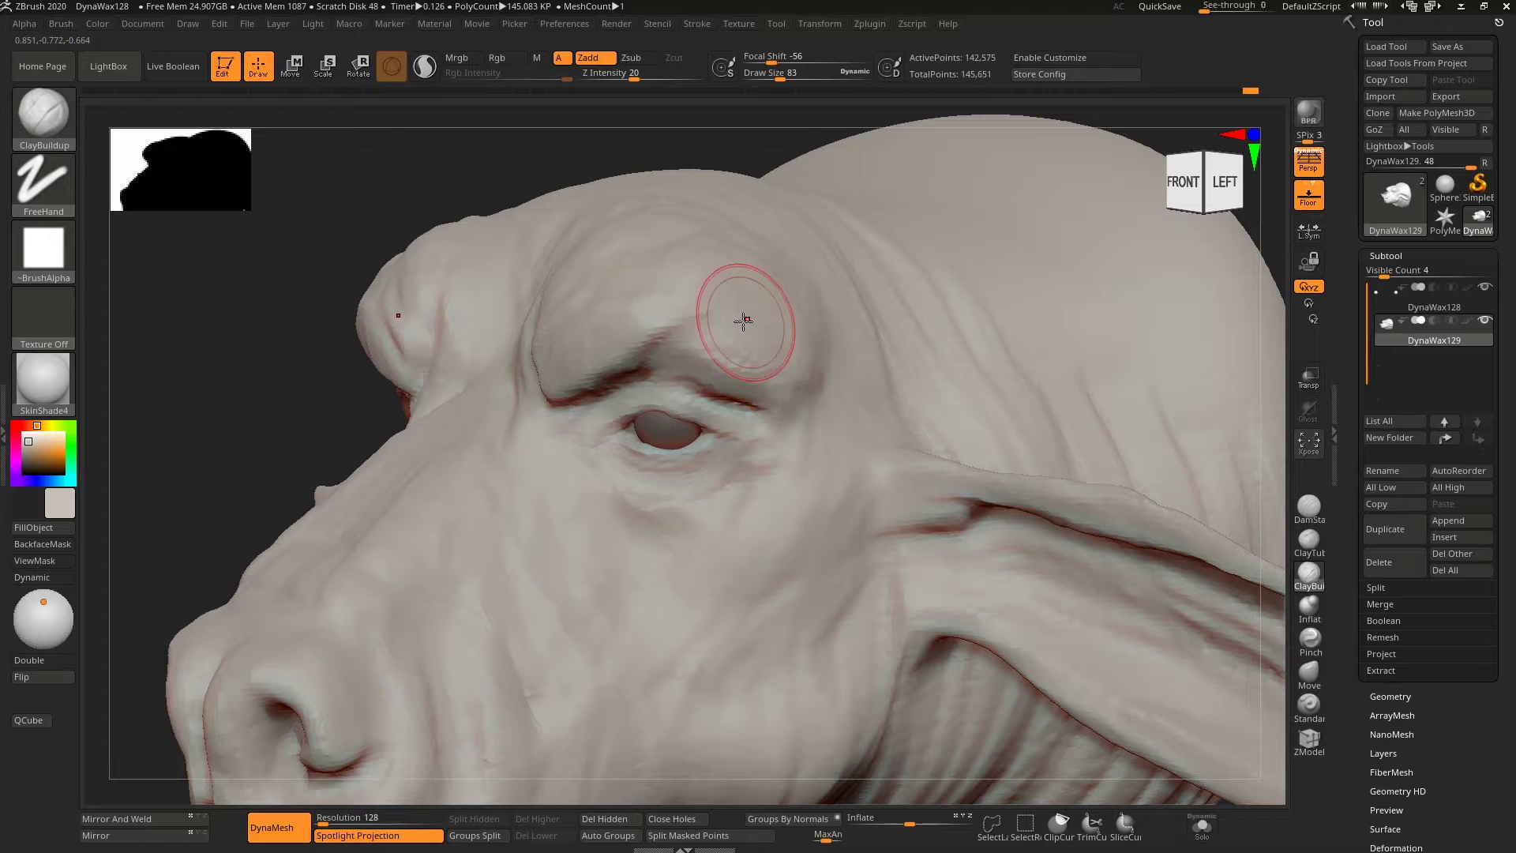
mouse_move(743, 320)
mouse_down()
mouse_move(611, 354)
mouse_move(634, 379)
mouse_move(575, 379)
mouse_up()
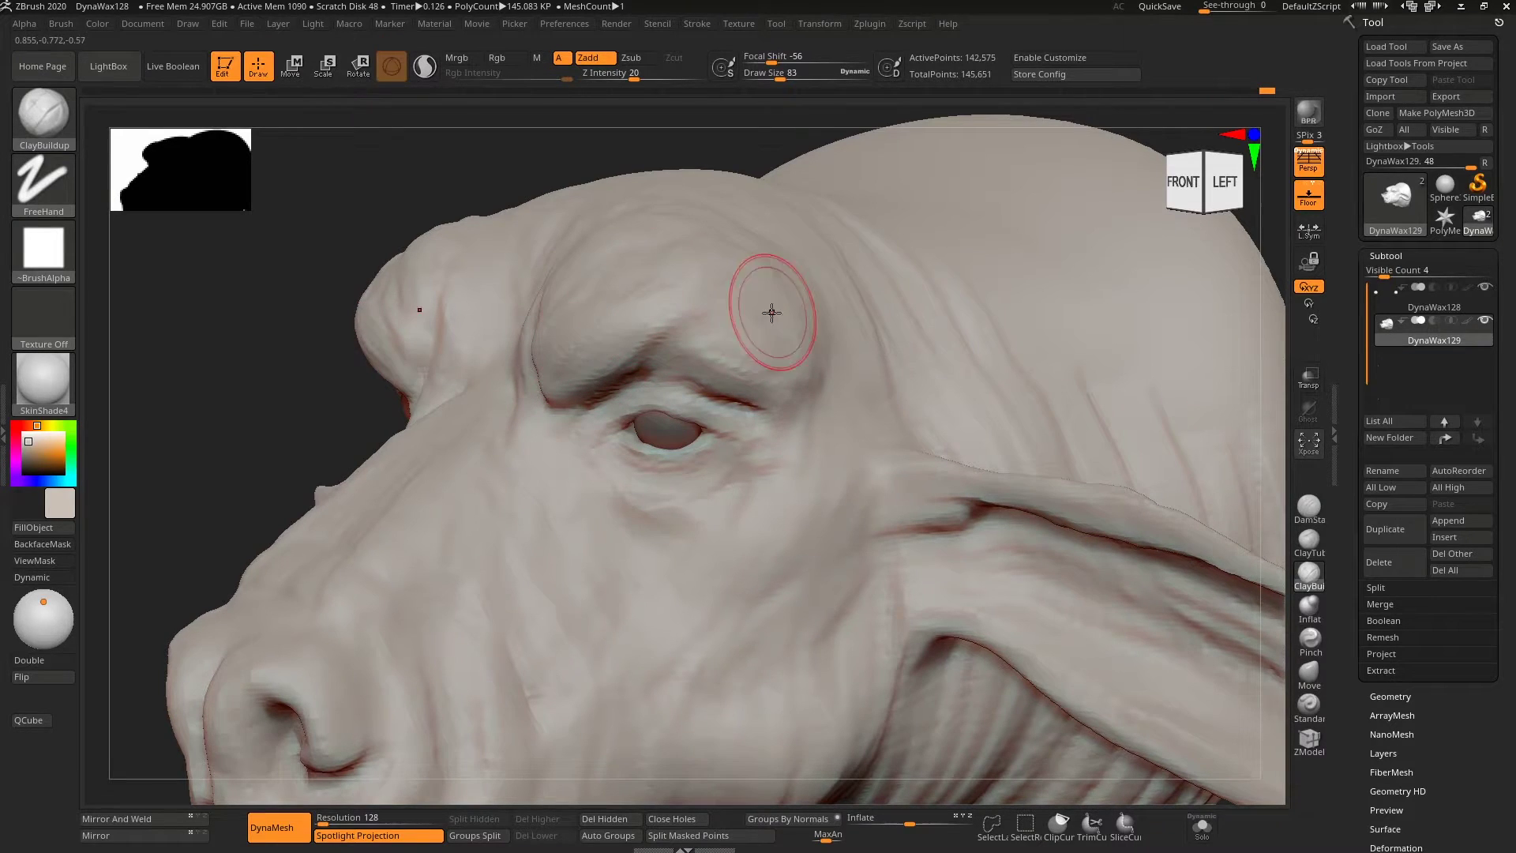
Step: With DamStandard, carve a crease along the upper eyelid and two creases under the eye
key(b)
key(d)
key(s)
drag(624, 398, 695, 406)
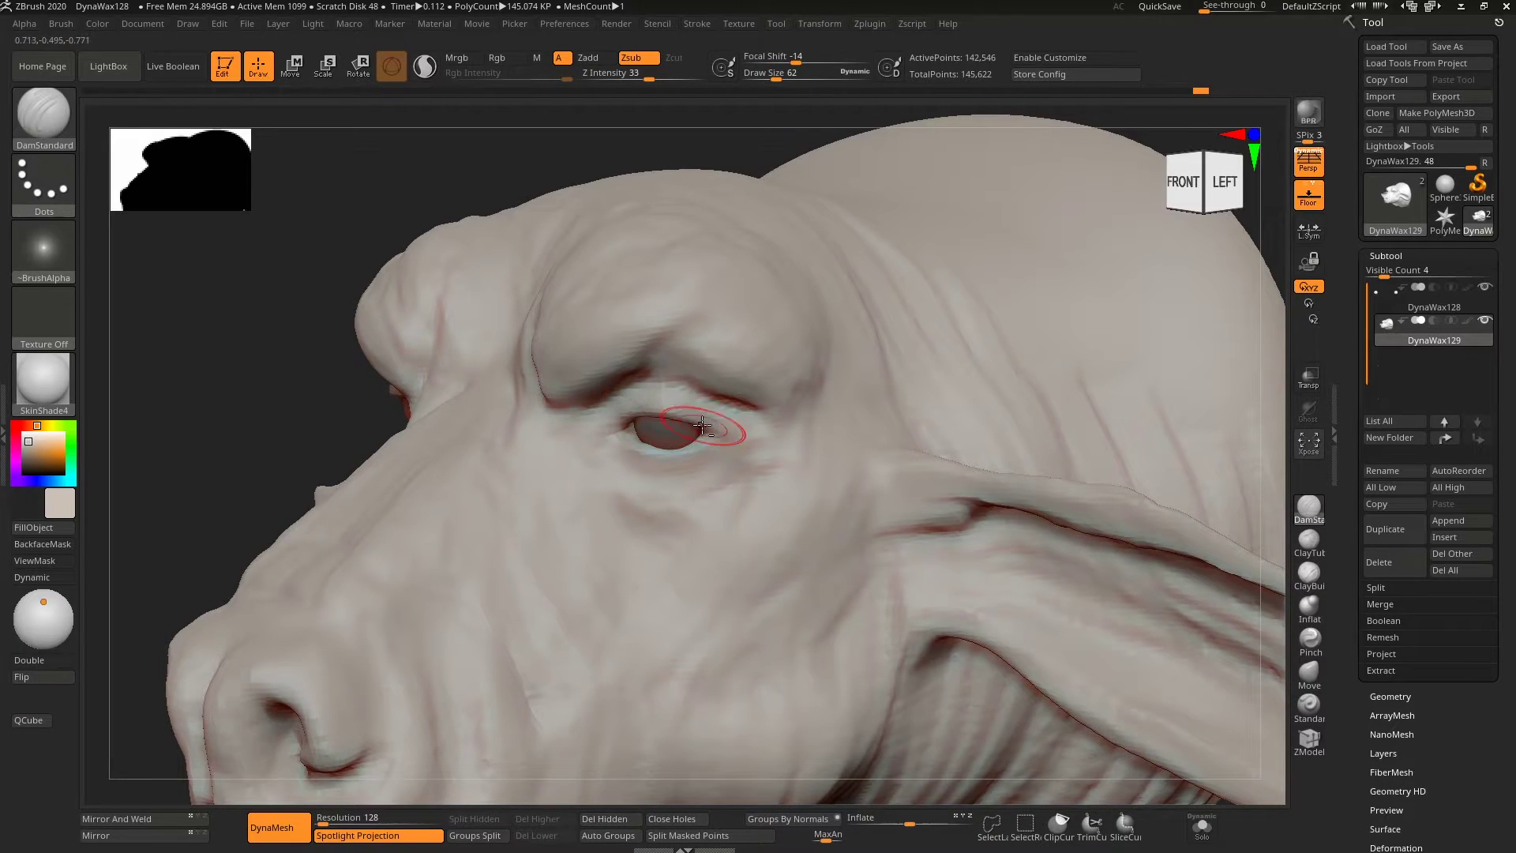
mouse_move(374, 404)
shift+mouse_down()
mouse_move(618, 434)
mouse_move(679, 483)
shift+mouse_up()
mouse_move(679, 483)
right_down()
mouse_move(619, 484)
mouse_move(698, 490)
mouse_move(718, 457)
right_up()
mouse_move(718, 457)
mouse_down()
mouse_move(687, 514)
mouse_move(694, 545)
mouse_up()
shift+drag(584, 469, 603, 436)
Step: Orbit around the head from front-left, high and right-front angles to inspect the new creases
mouse_move(650, 530)
right_down()
mouse_move(1022, 328)
mouse_move(645, 404)
right_up()
right_drag(977, 348, 539, 494)
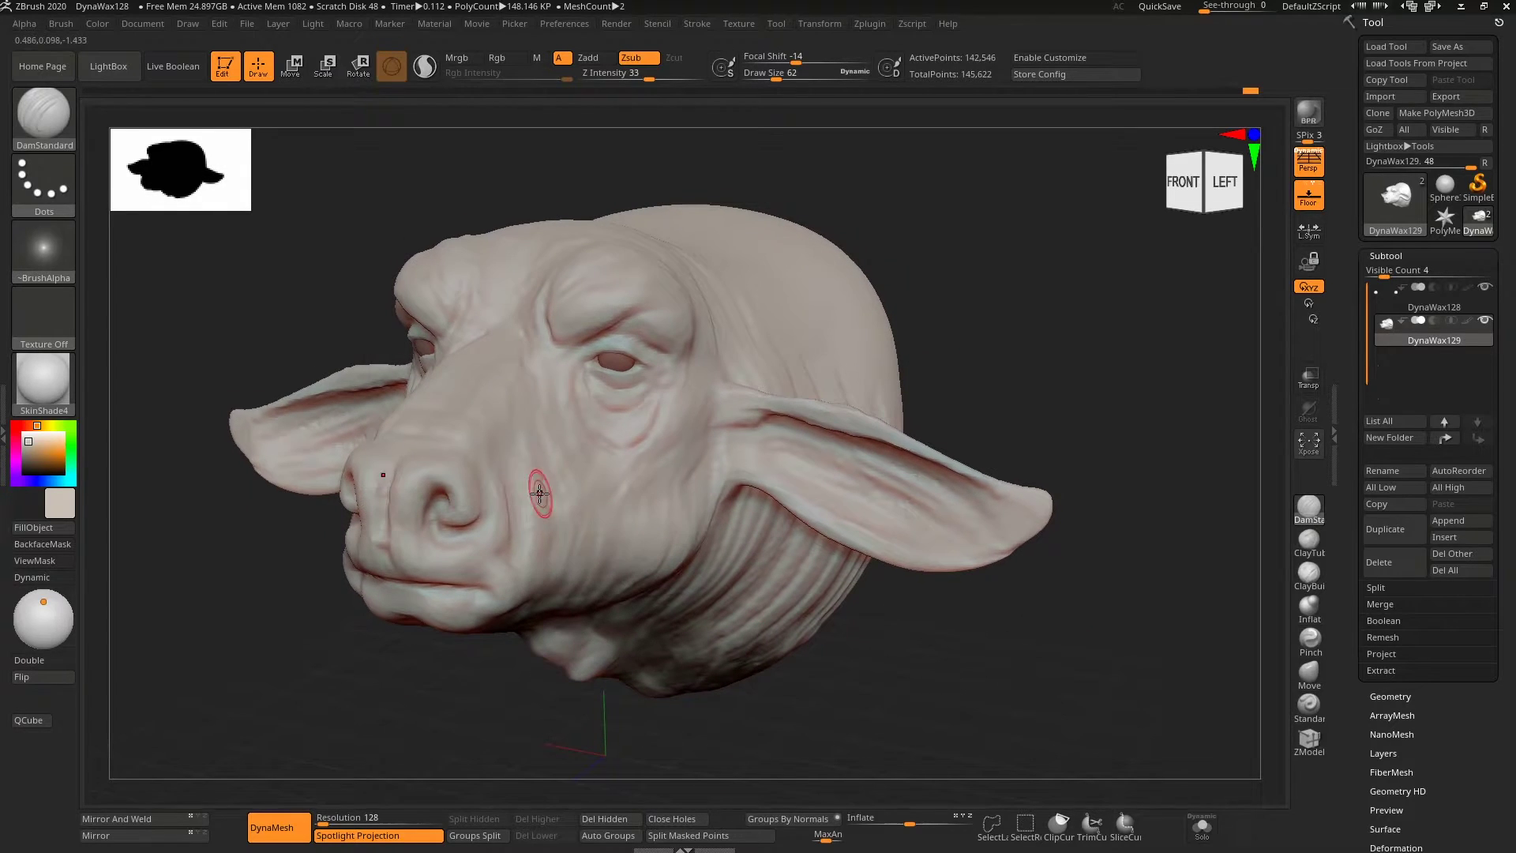
right_drag(560, 575, 479, 453)
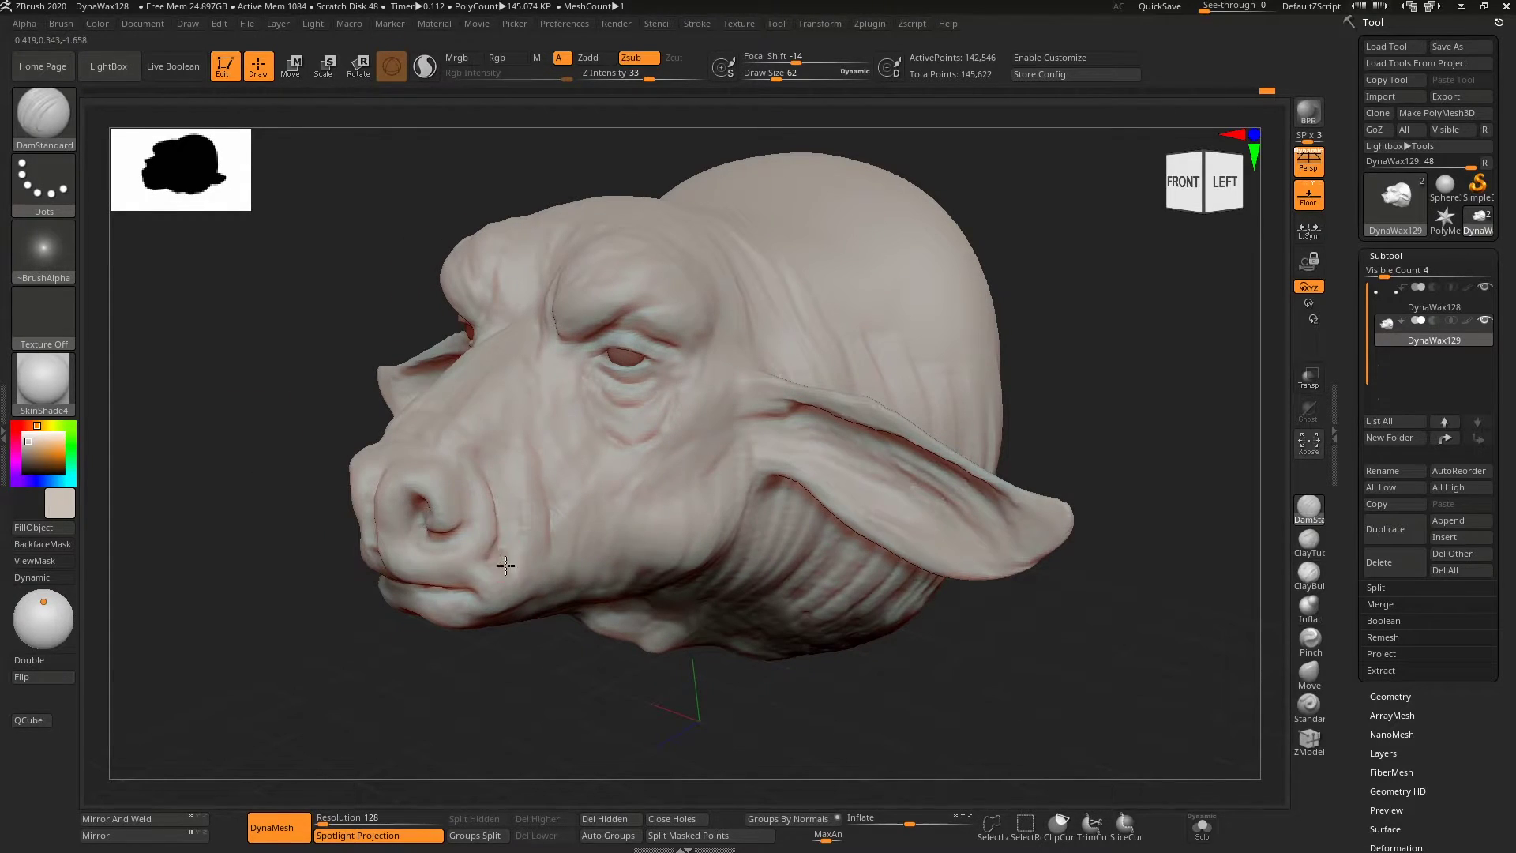
key(bracketright)
key(bracketright)
key(bracketright)
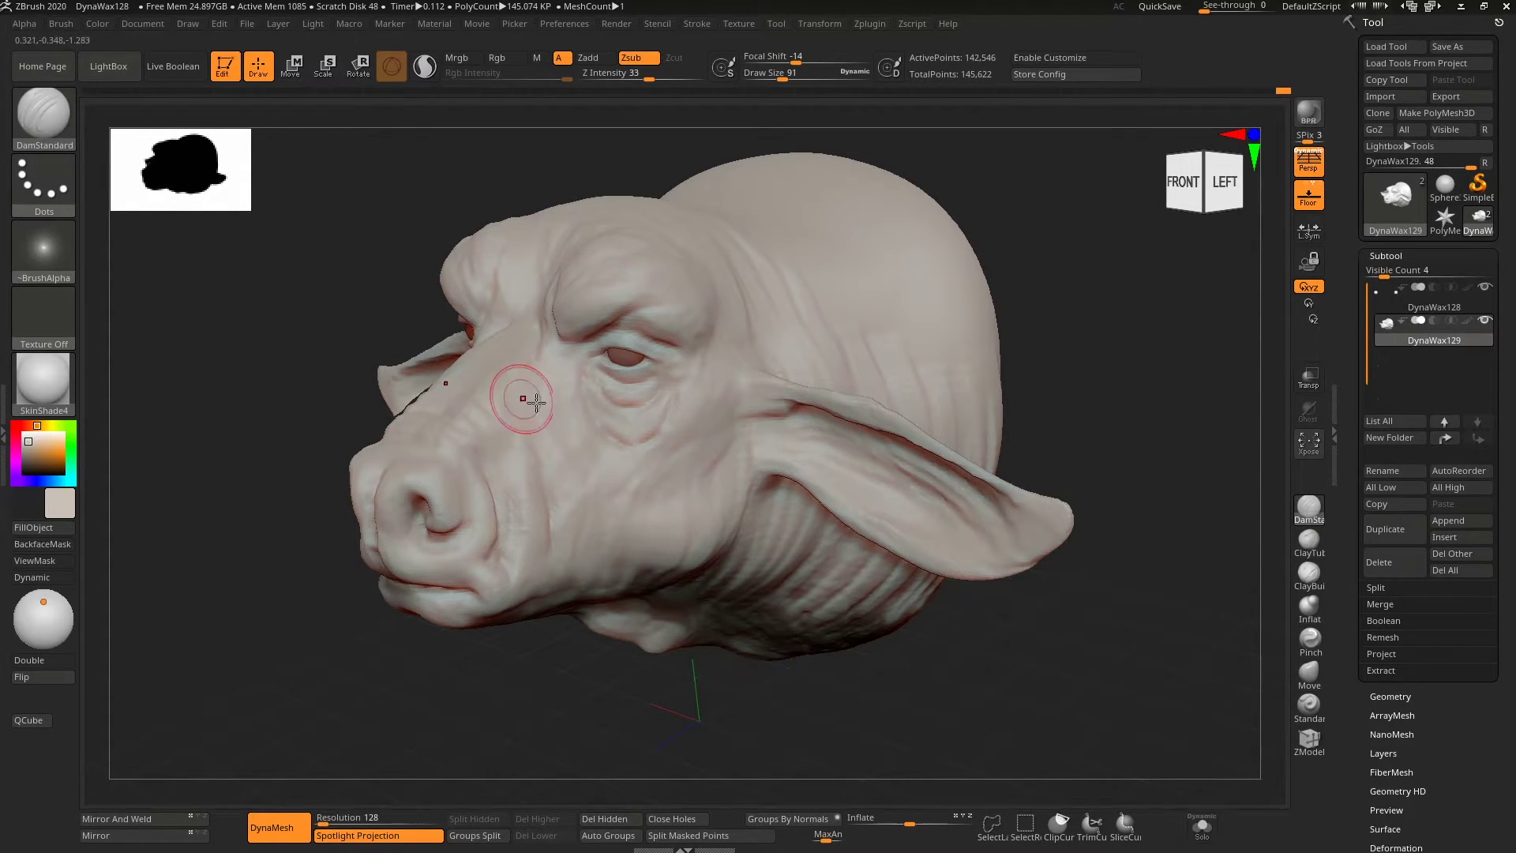
right_drag(536, 403, 473, 429)
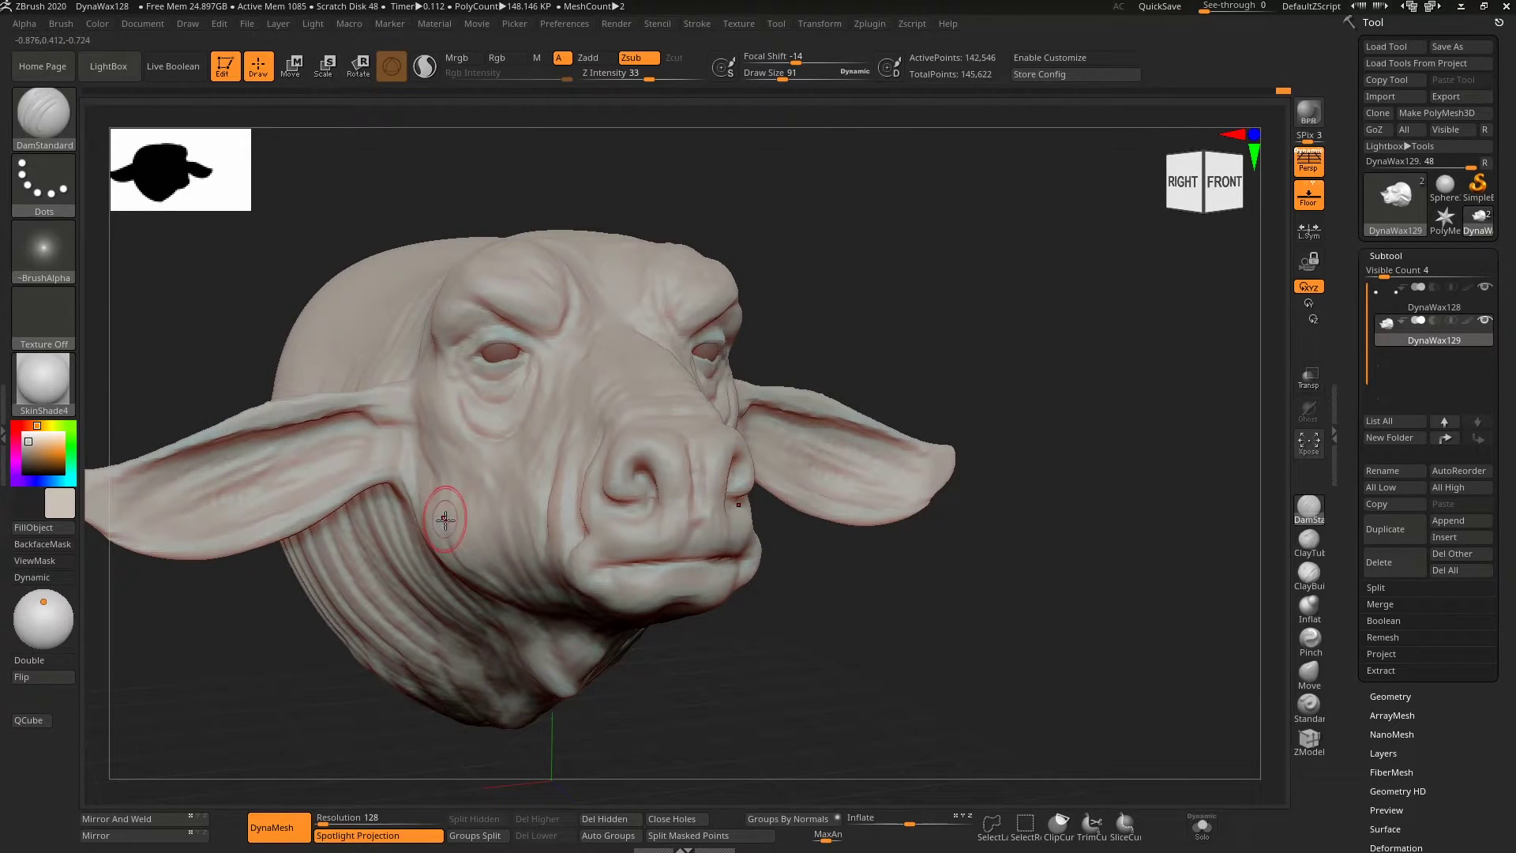
right_drag(446, 519, 441, 373)
key(b)
key(c)
key(b)
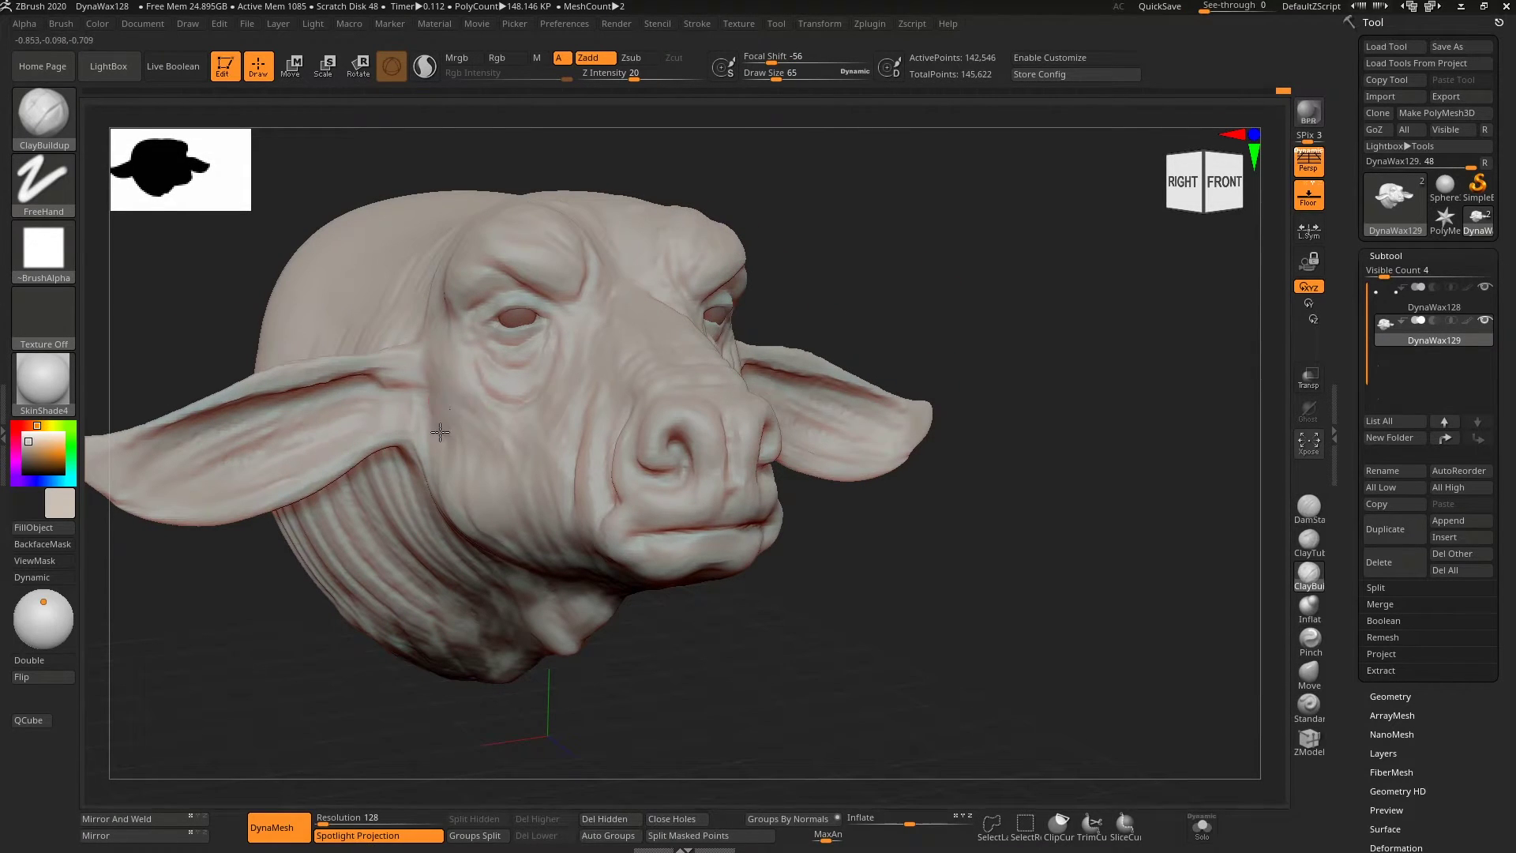
Step: Add clay between the eyes, on the cheek and on the ear, undoing one brow stroke
drag(585, 370, 569, 334)
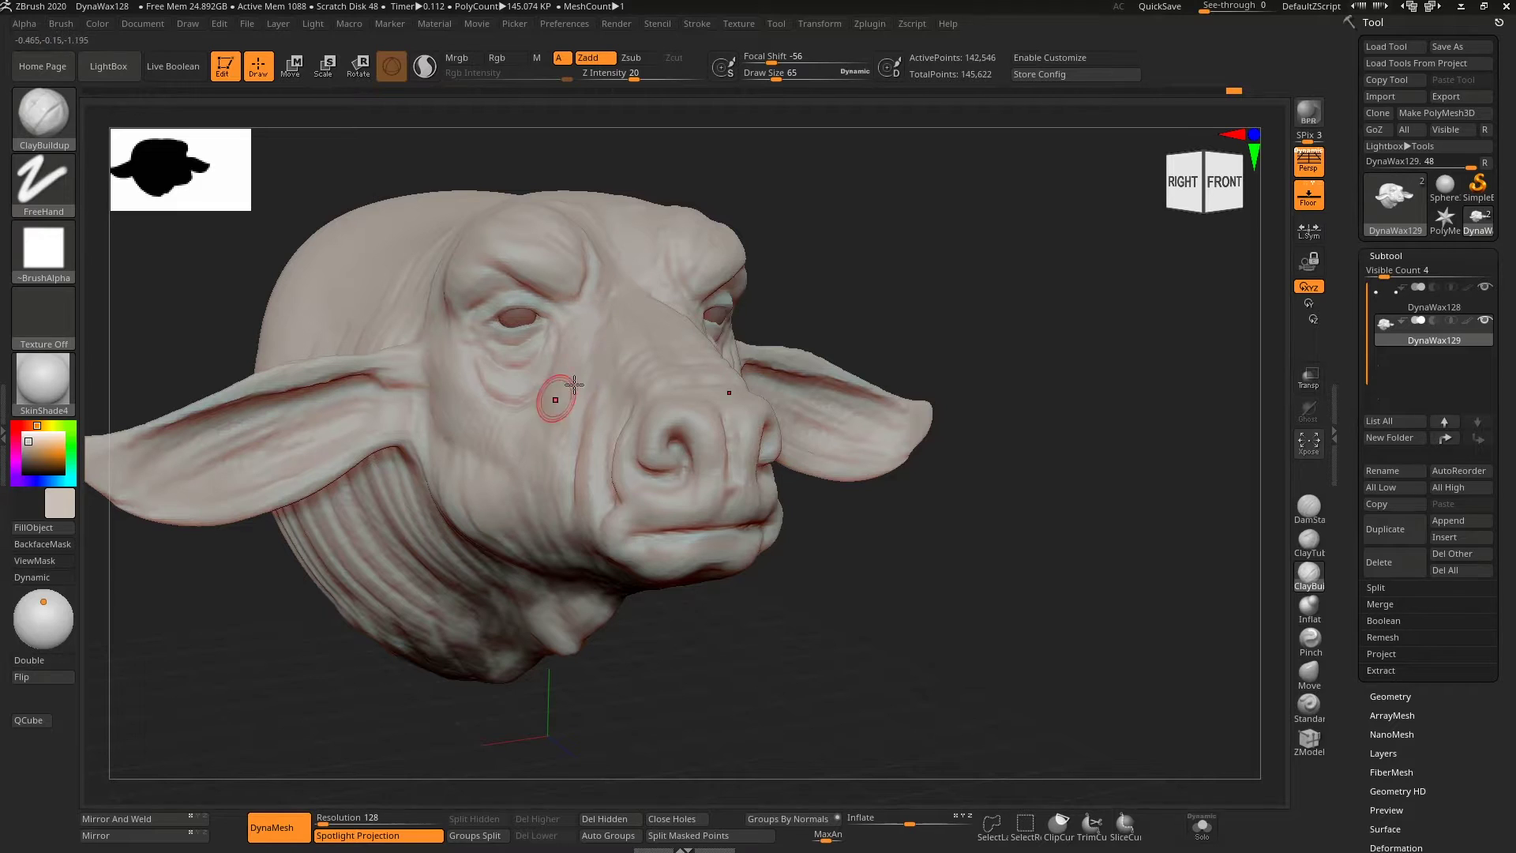
mouse_move(574, 384)
right_down()
mouse_move(1005, 271)
mouse_move(491, 320)
right_up()
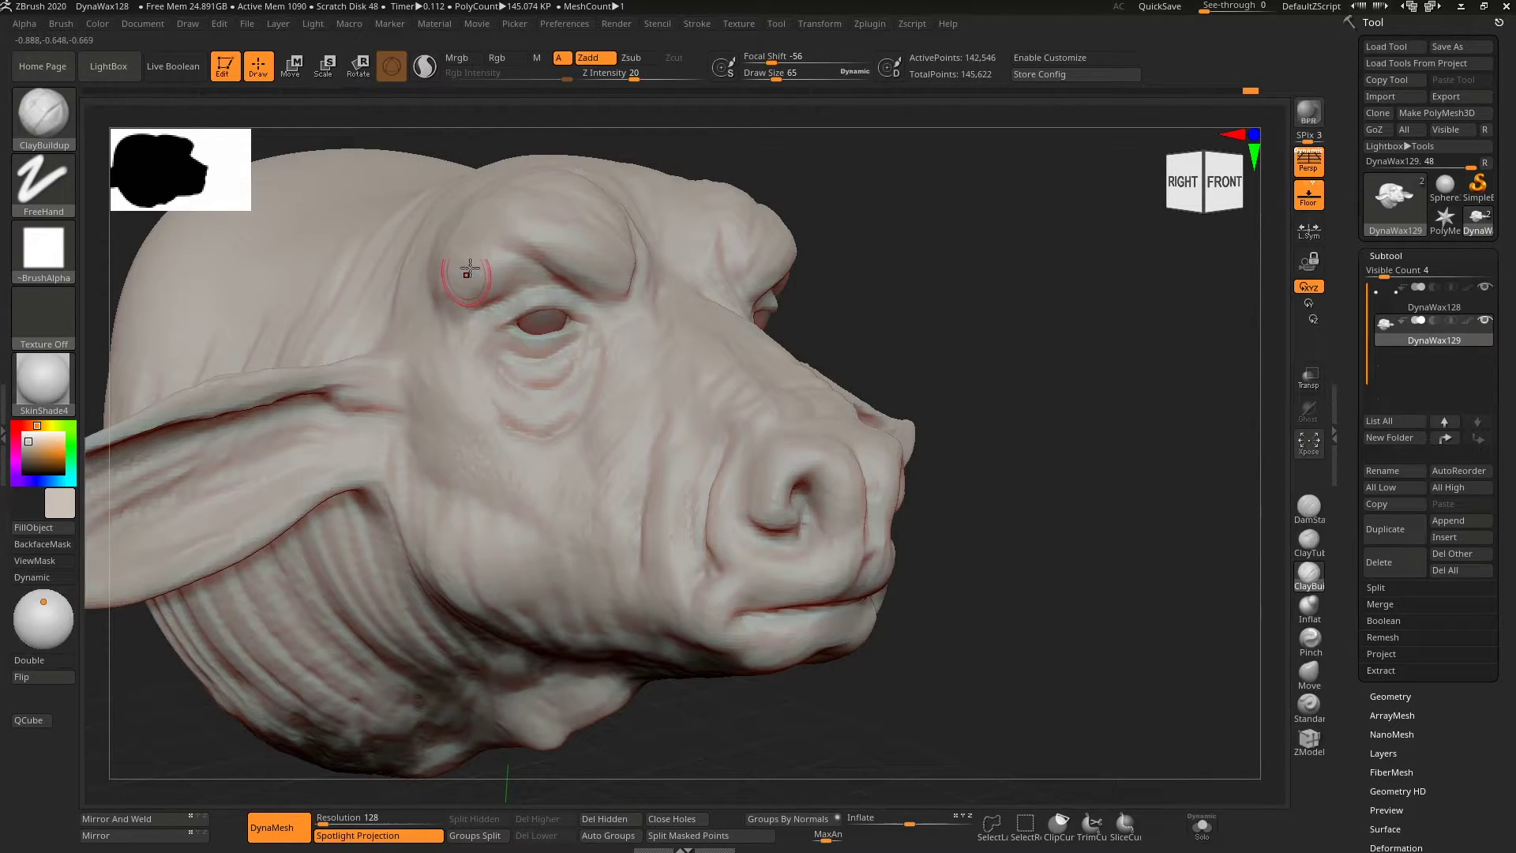
drag(550, 175, 619, 241)
key(ctrl+z)
drag(598, 604, 492, 578)
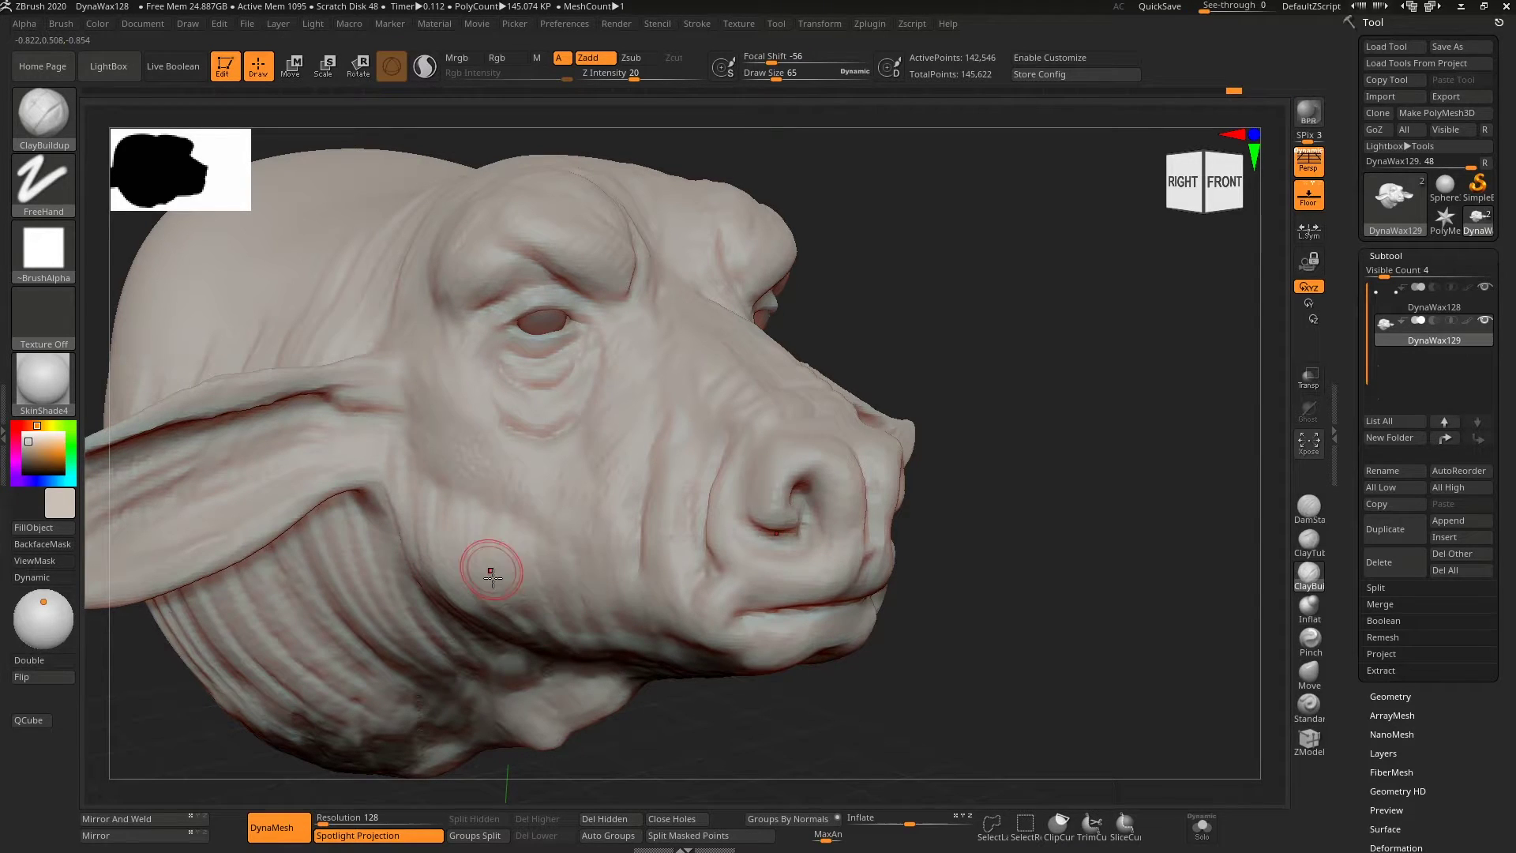
drag(315, 373, 284, 379)
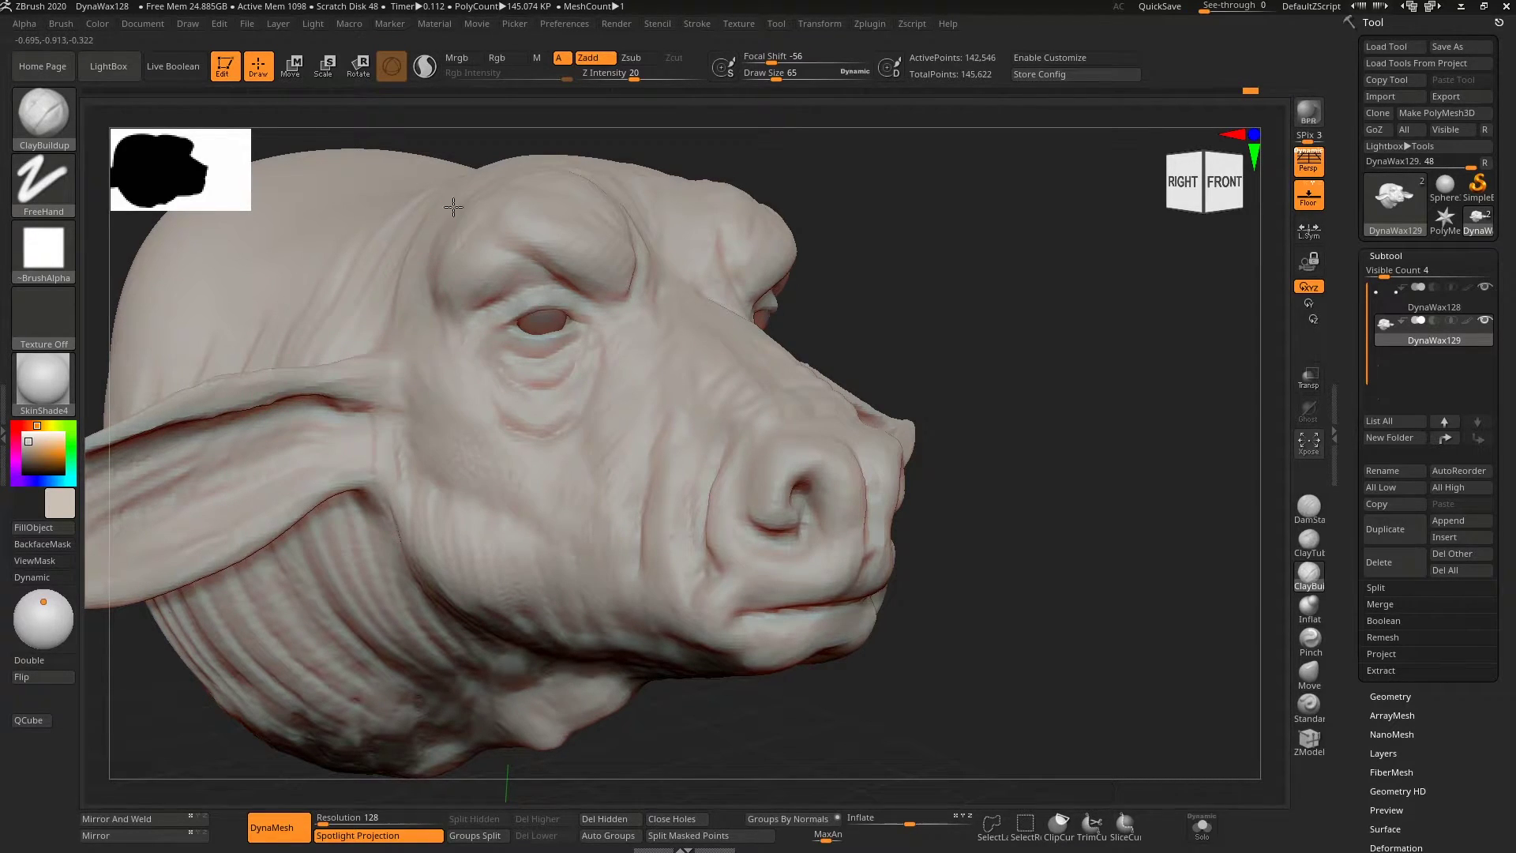
Step: Orbit through front, right-side and three-quarter views to inspect the head and the ear
shift+drag(942, 232, 643, 284)
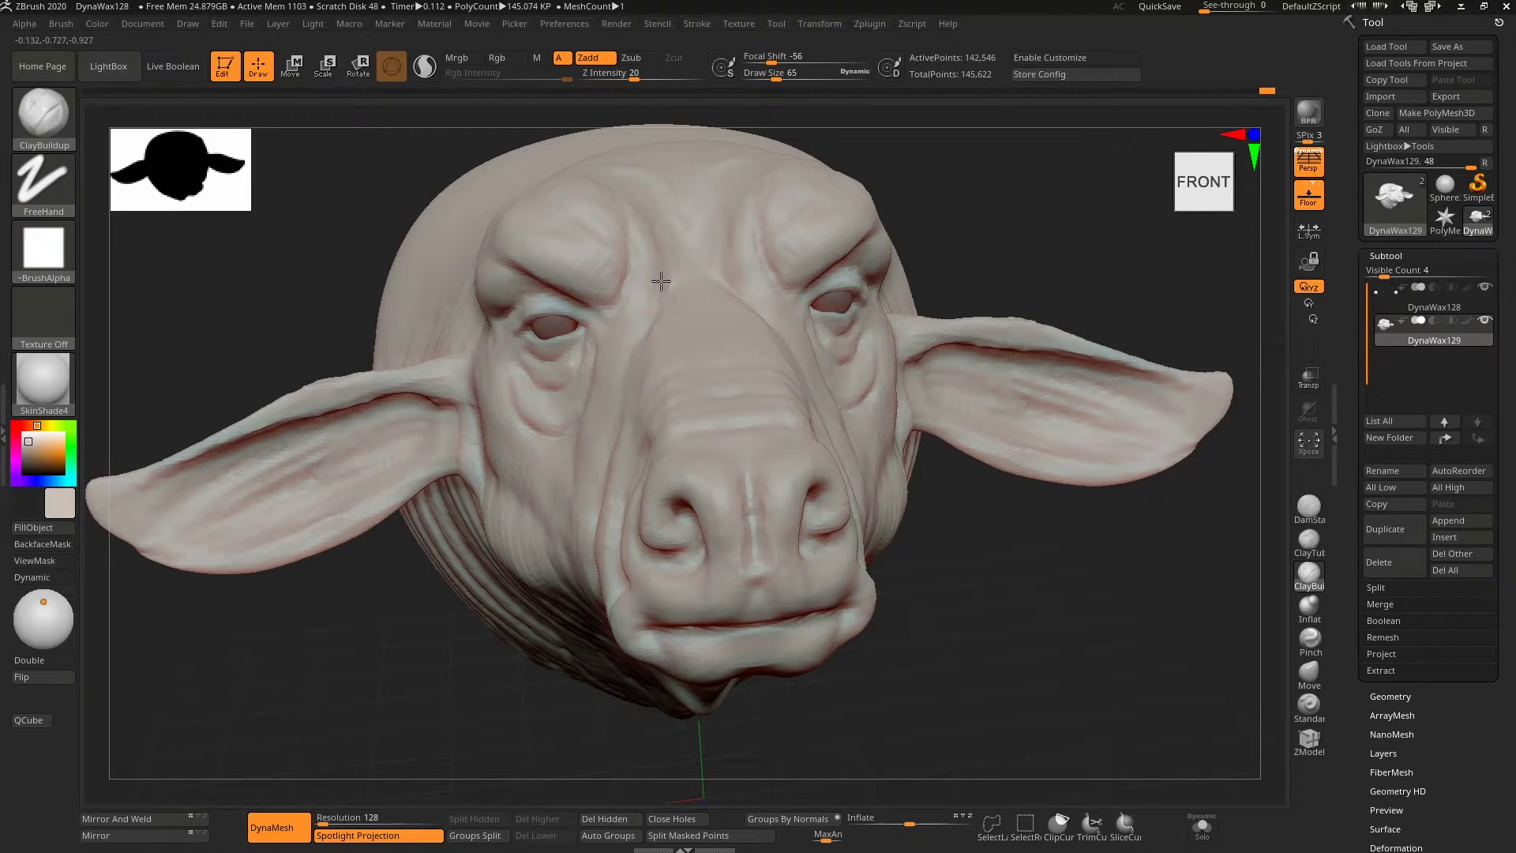
right_drag(661, 281, 689, 317)
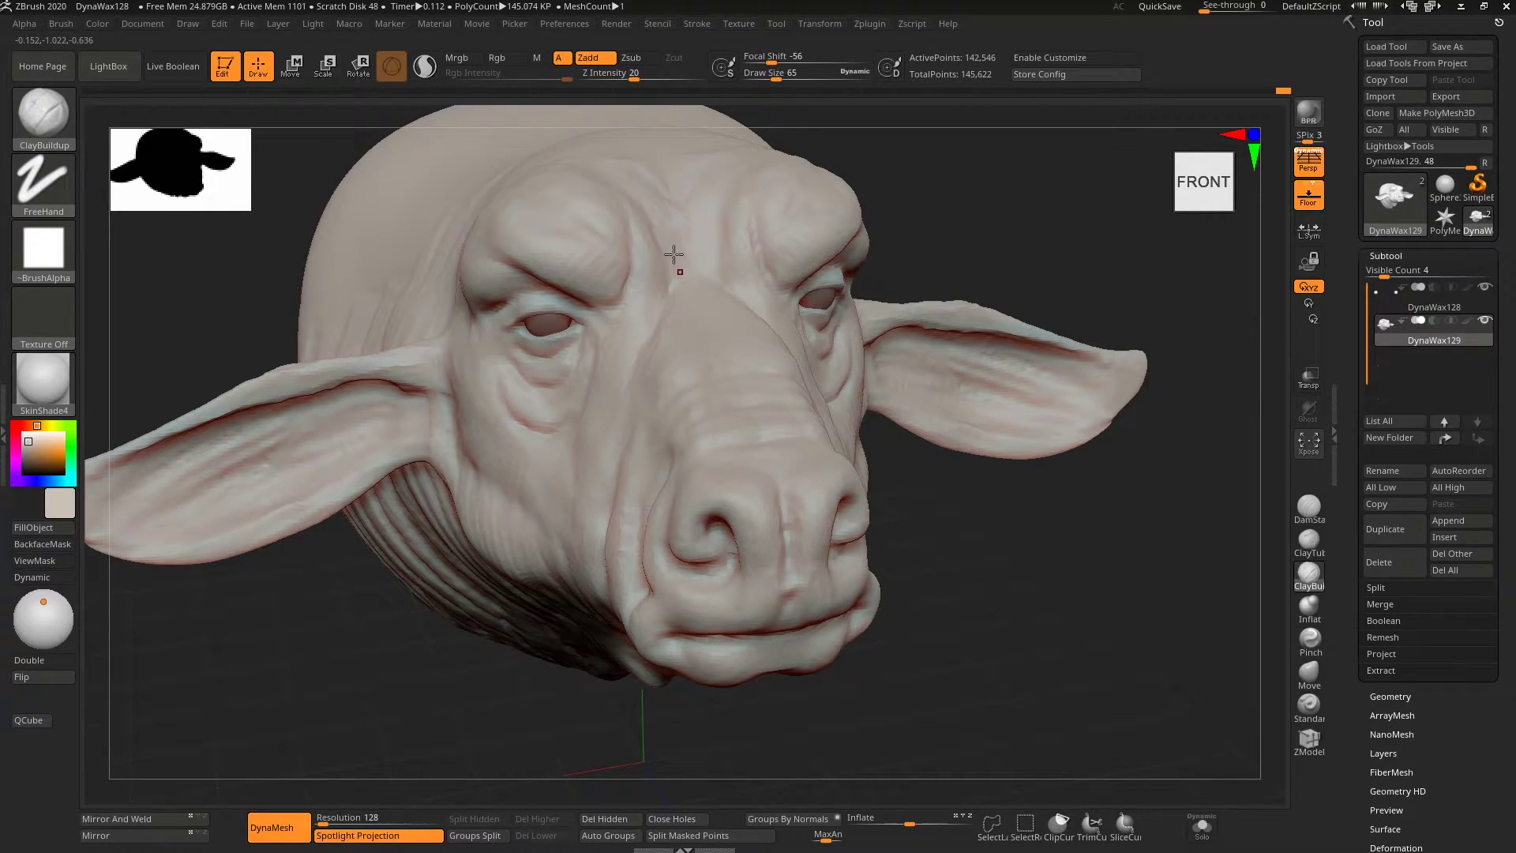
right_drag(768, 186, 727, 473)
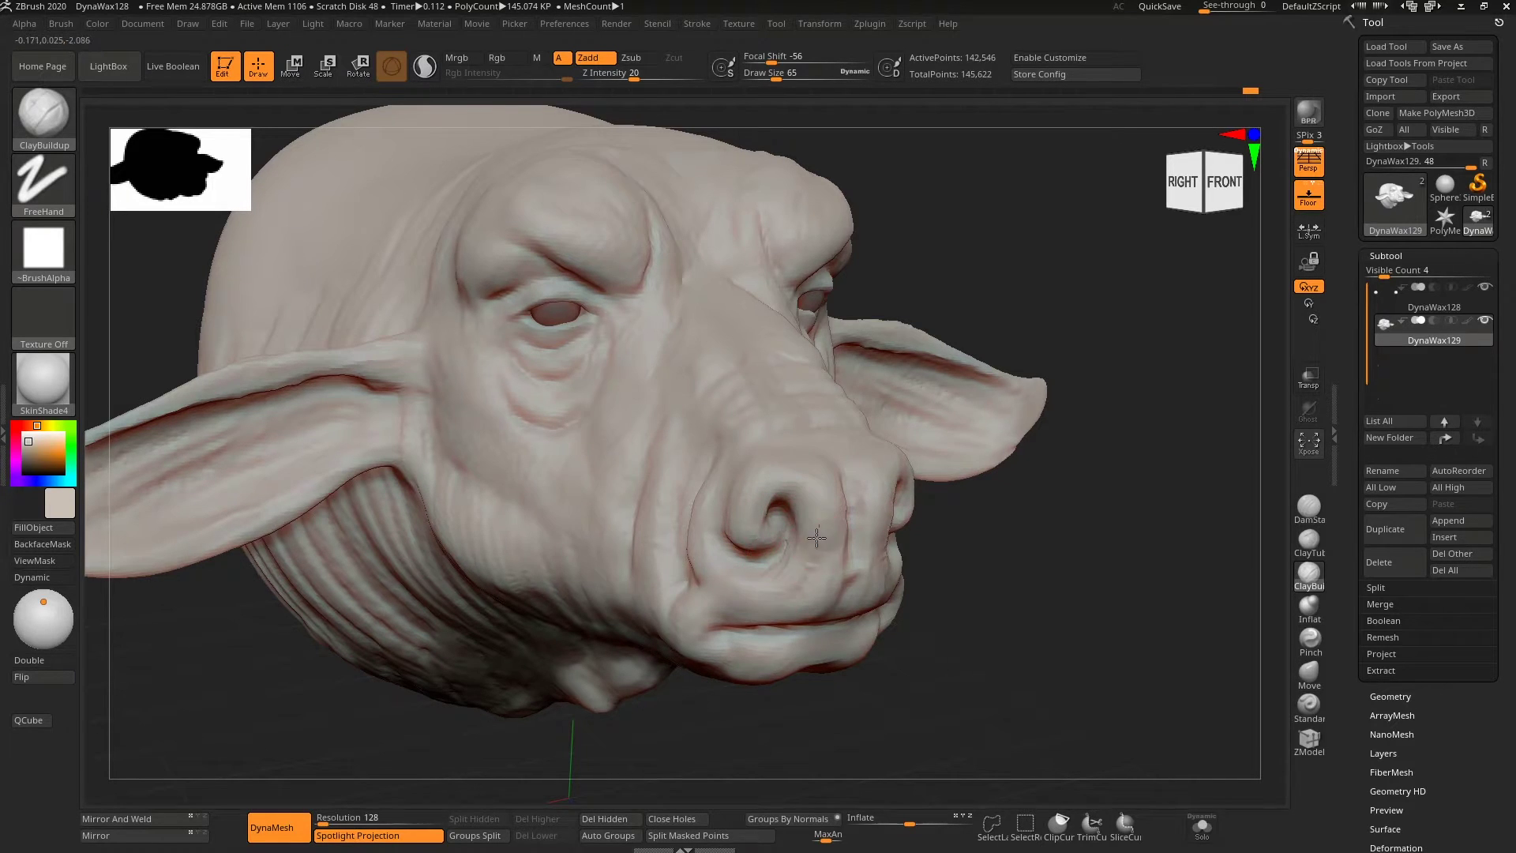
right_drag(769, 566, 849, 541)
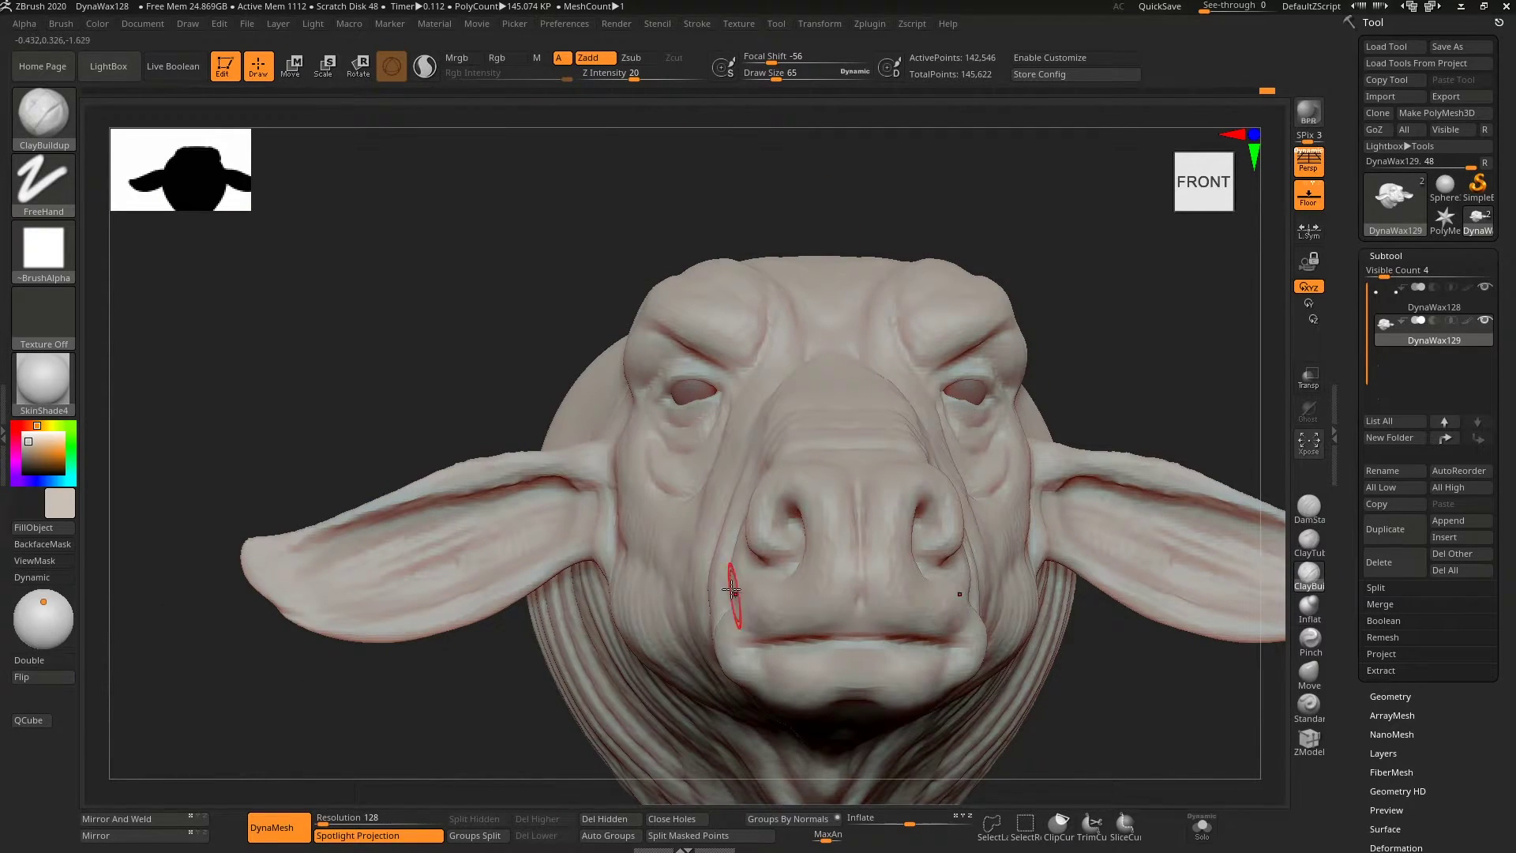
right_drag(644, 604, 650, 607)
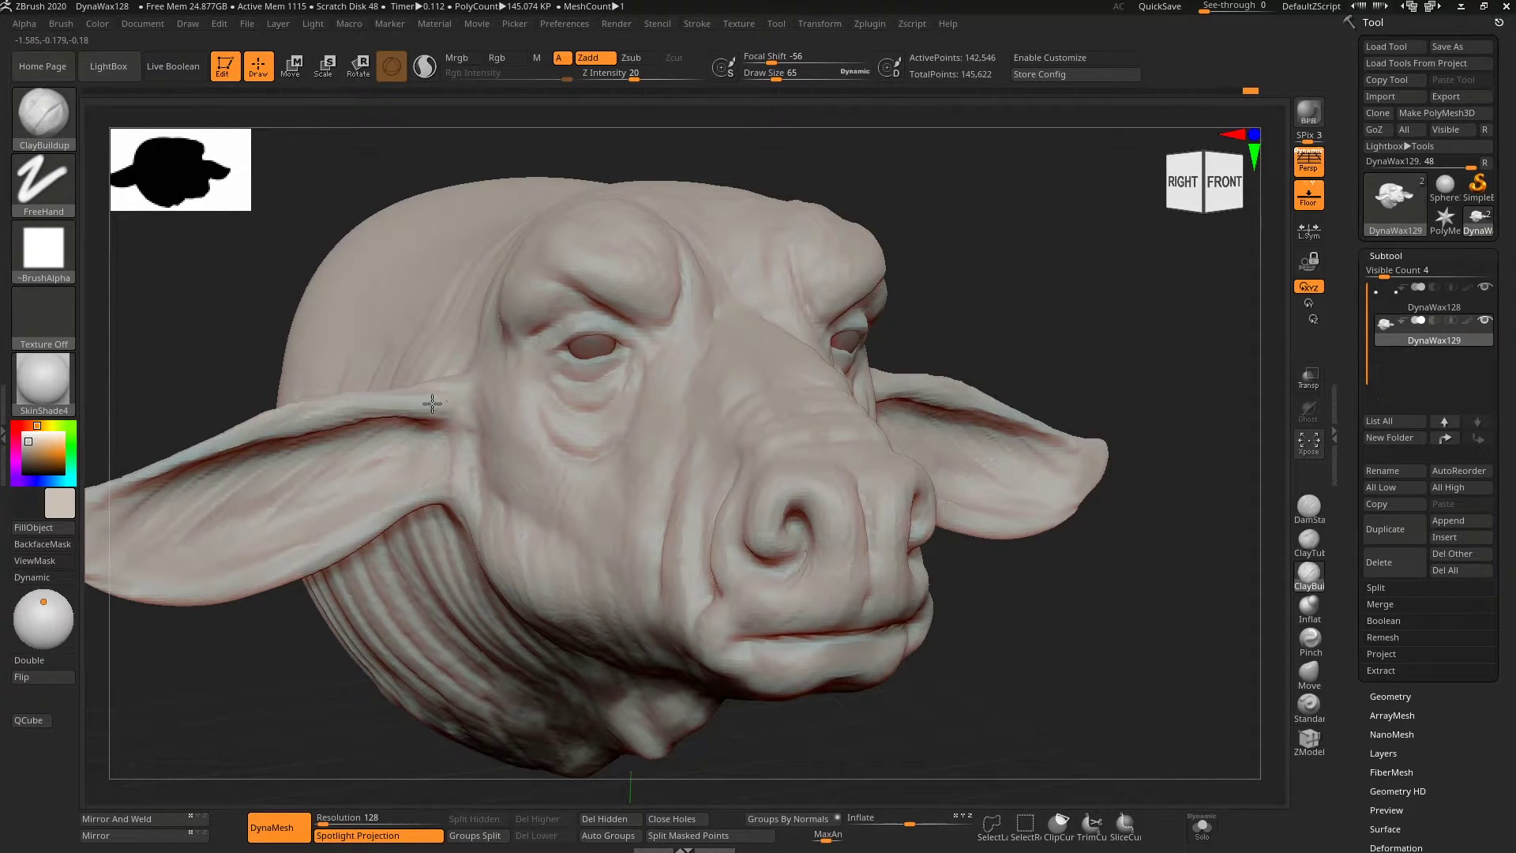
right_drag(431, 403, 503, 331)
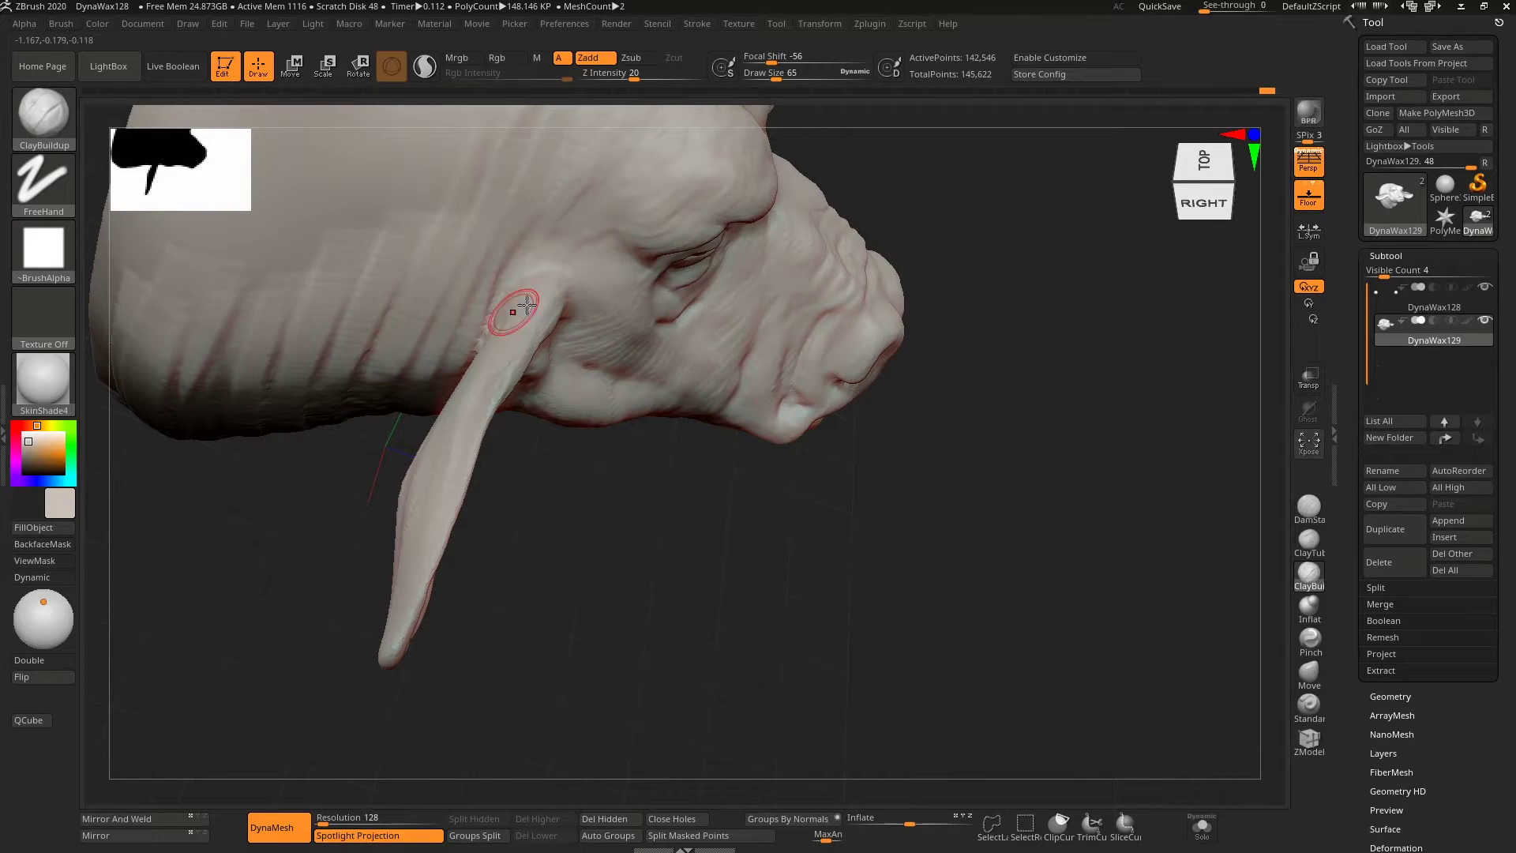
Step: Sculpt clay texture into the inner ear and add marks along the ear
mouse_move(415, 588)
right_down()
mouse_move(450, 497)
mouse_move(389, 677)
right_up()
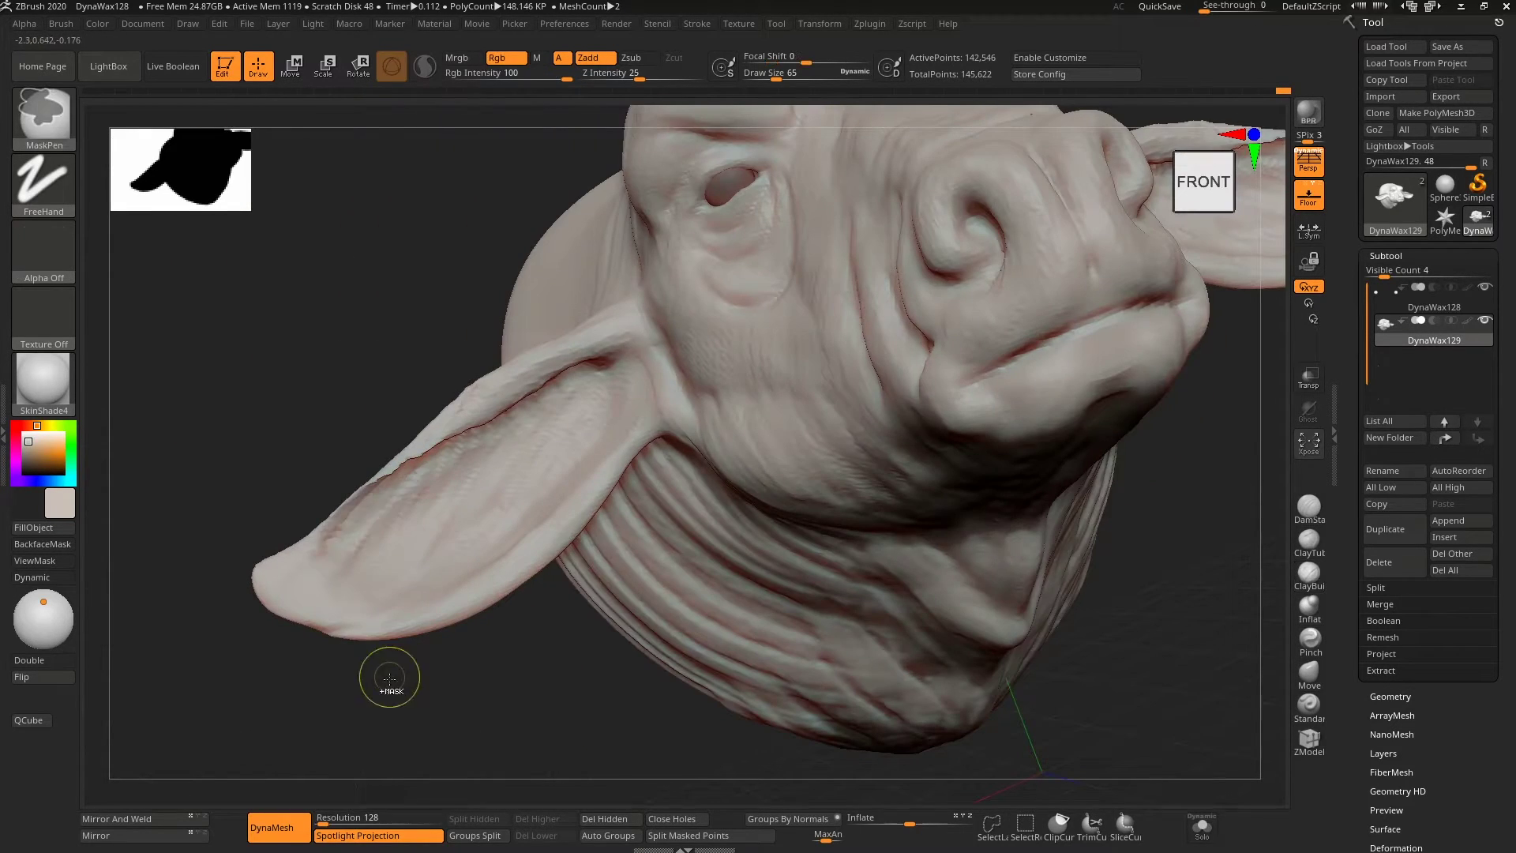
mouse_move(49, 563)
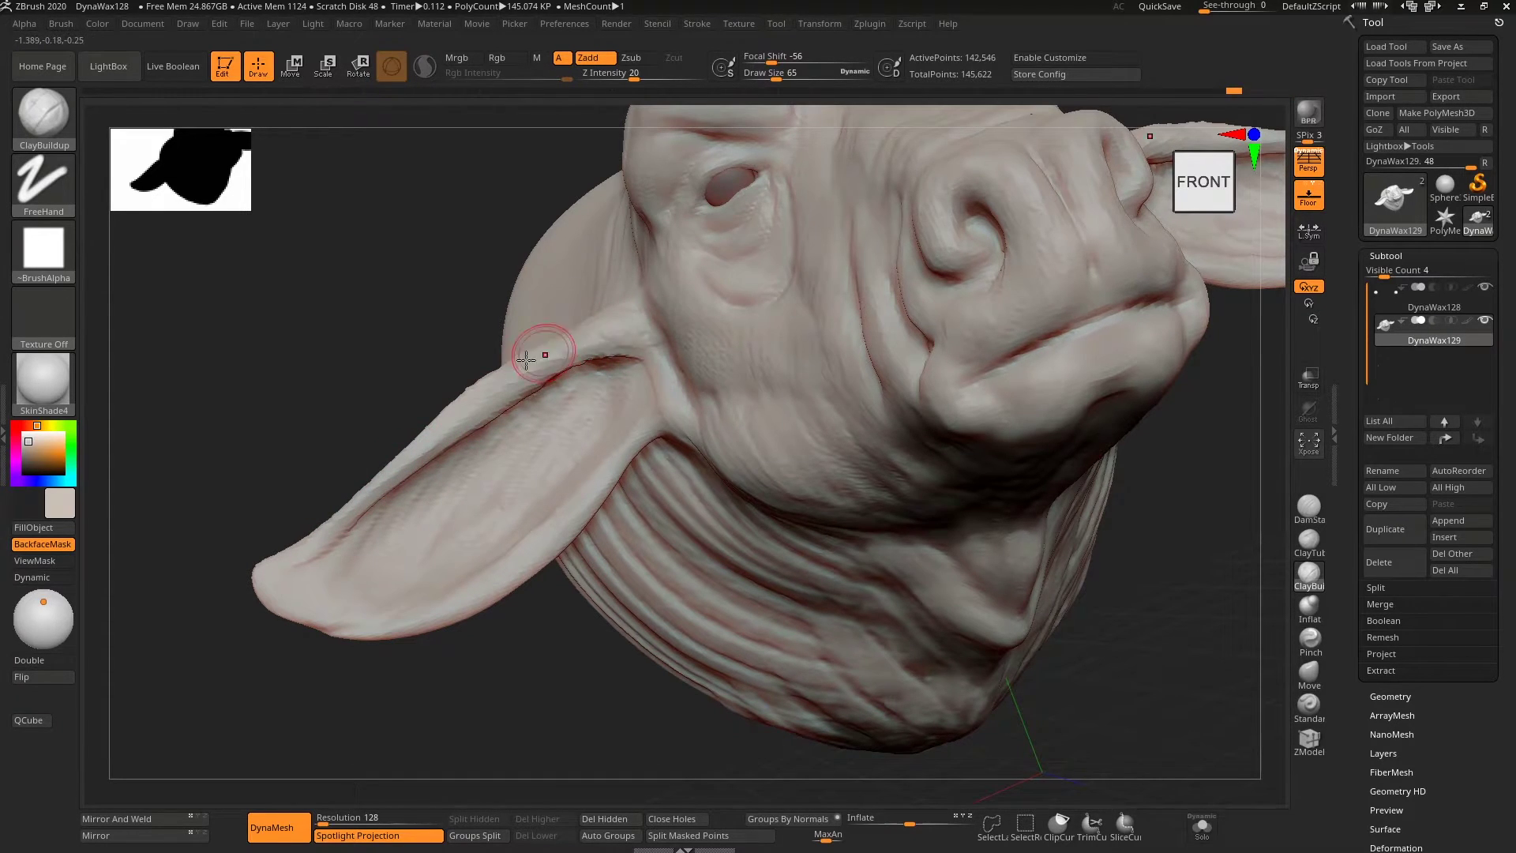
right_drag(526, 359, 641, 479)
right_drag(492, 377, 457, 375)
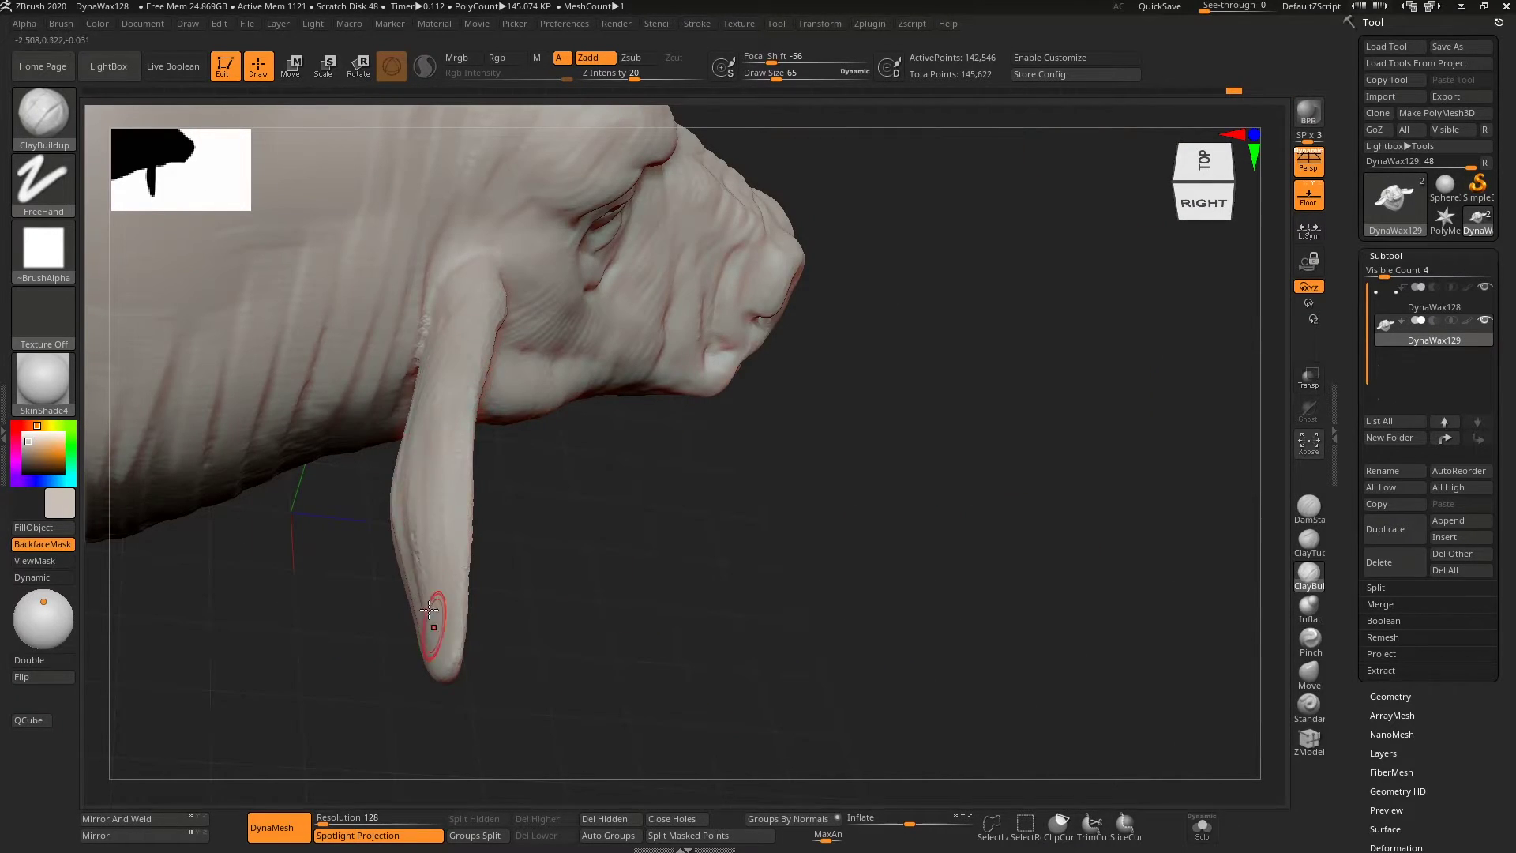
right_drag(446, 630, 447, 508)
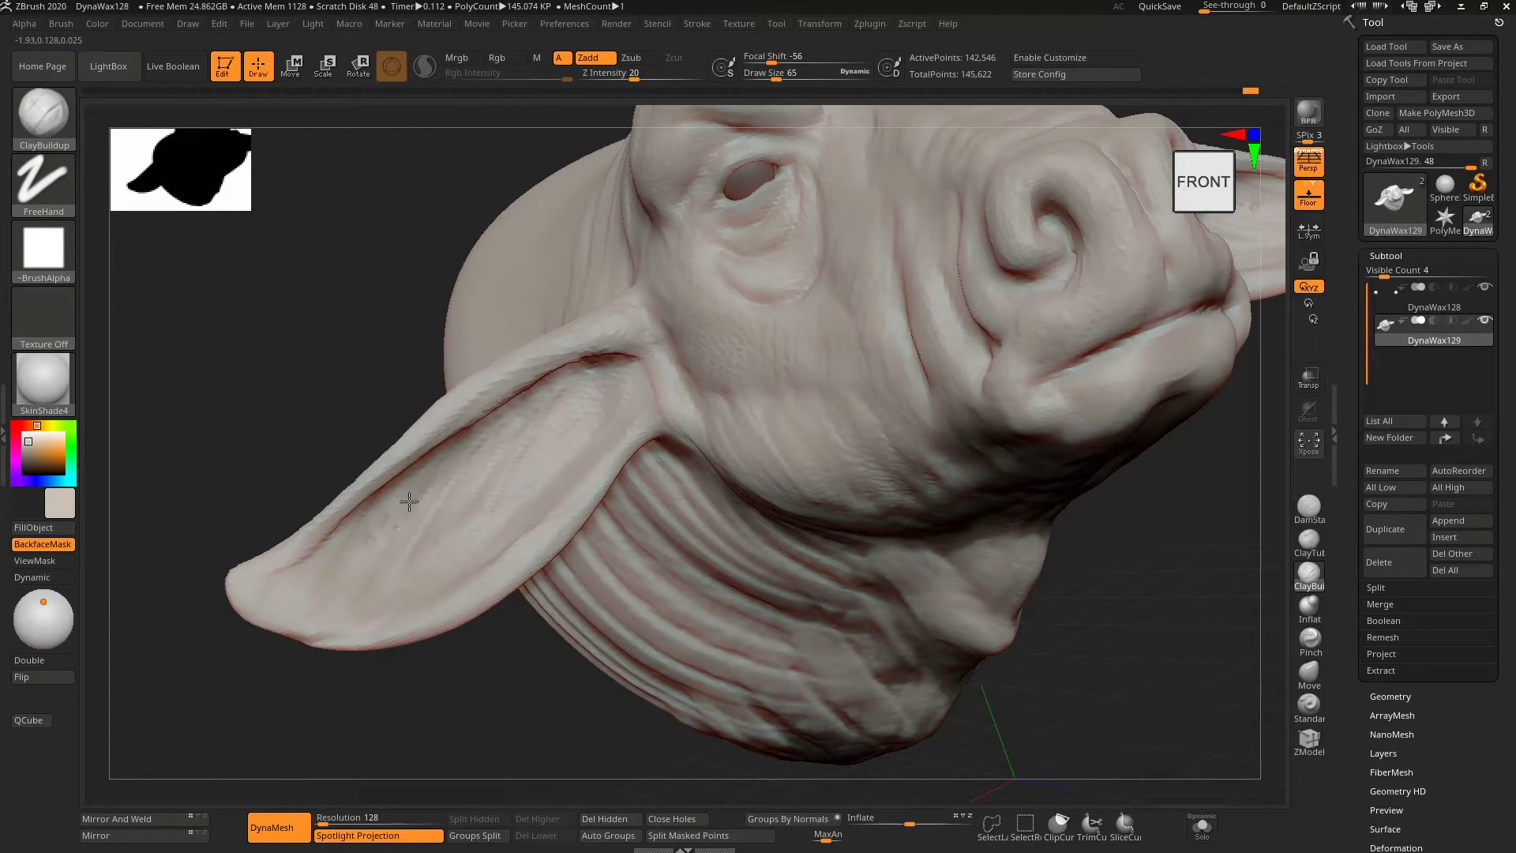
drag(409, 518, 558, 386)
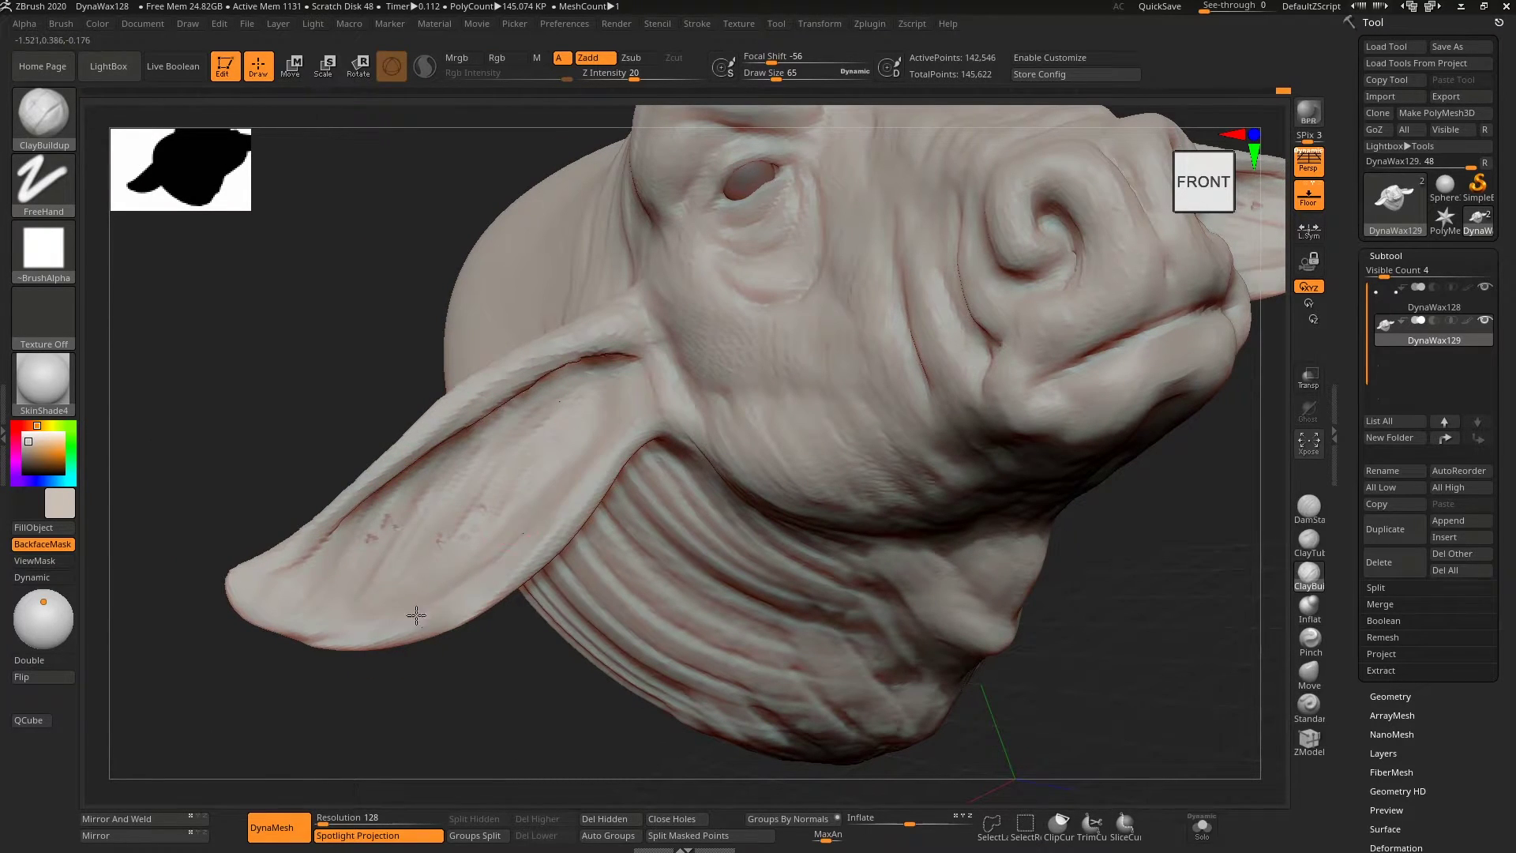
right_drag(518, 673, 466, 448)
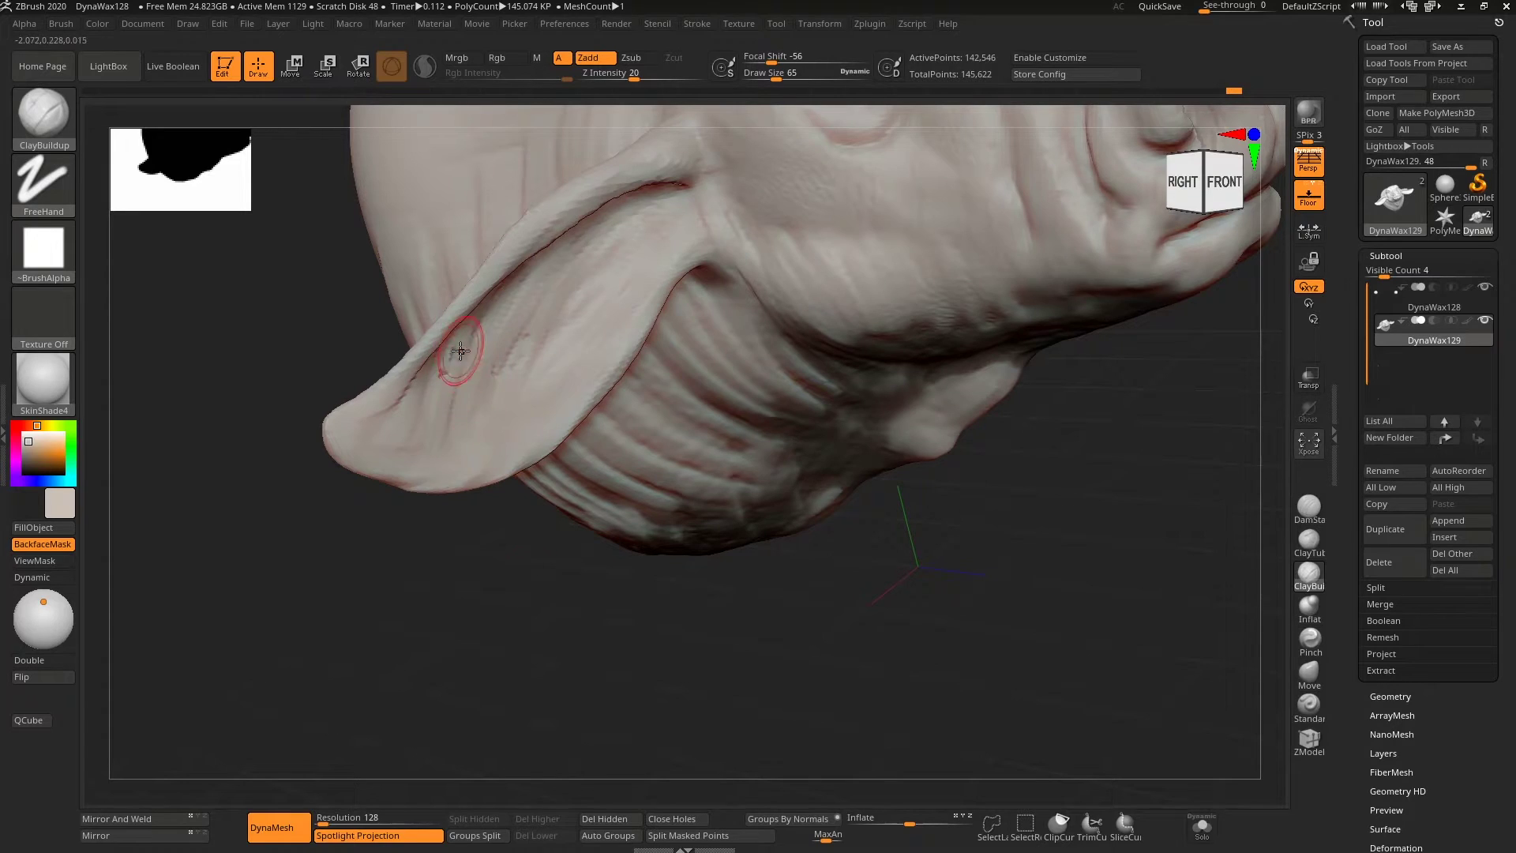
drag(460, 350, 477, 385)
Step: Raise small bumps along the ear with Inflat, then smooth the dents with ClayBuildup
click(1309, 606)
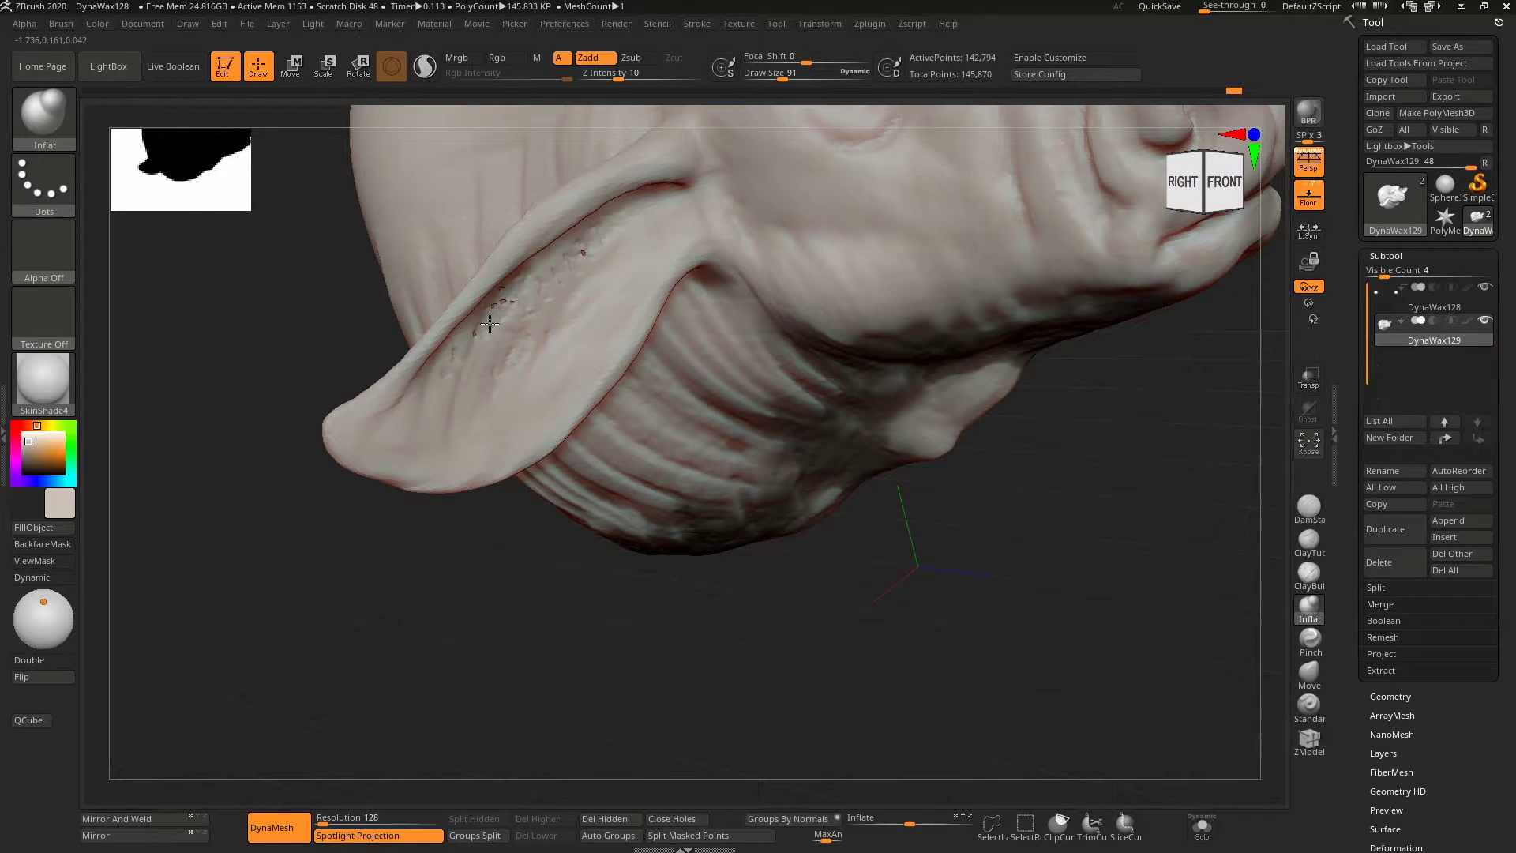
right_drag(481, 602, 510, 240)
mouse_move(545, 334)
mouse_down()
mouse_move(568, 287)
mouse_move(494, 203)
mouse_up()
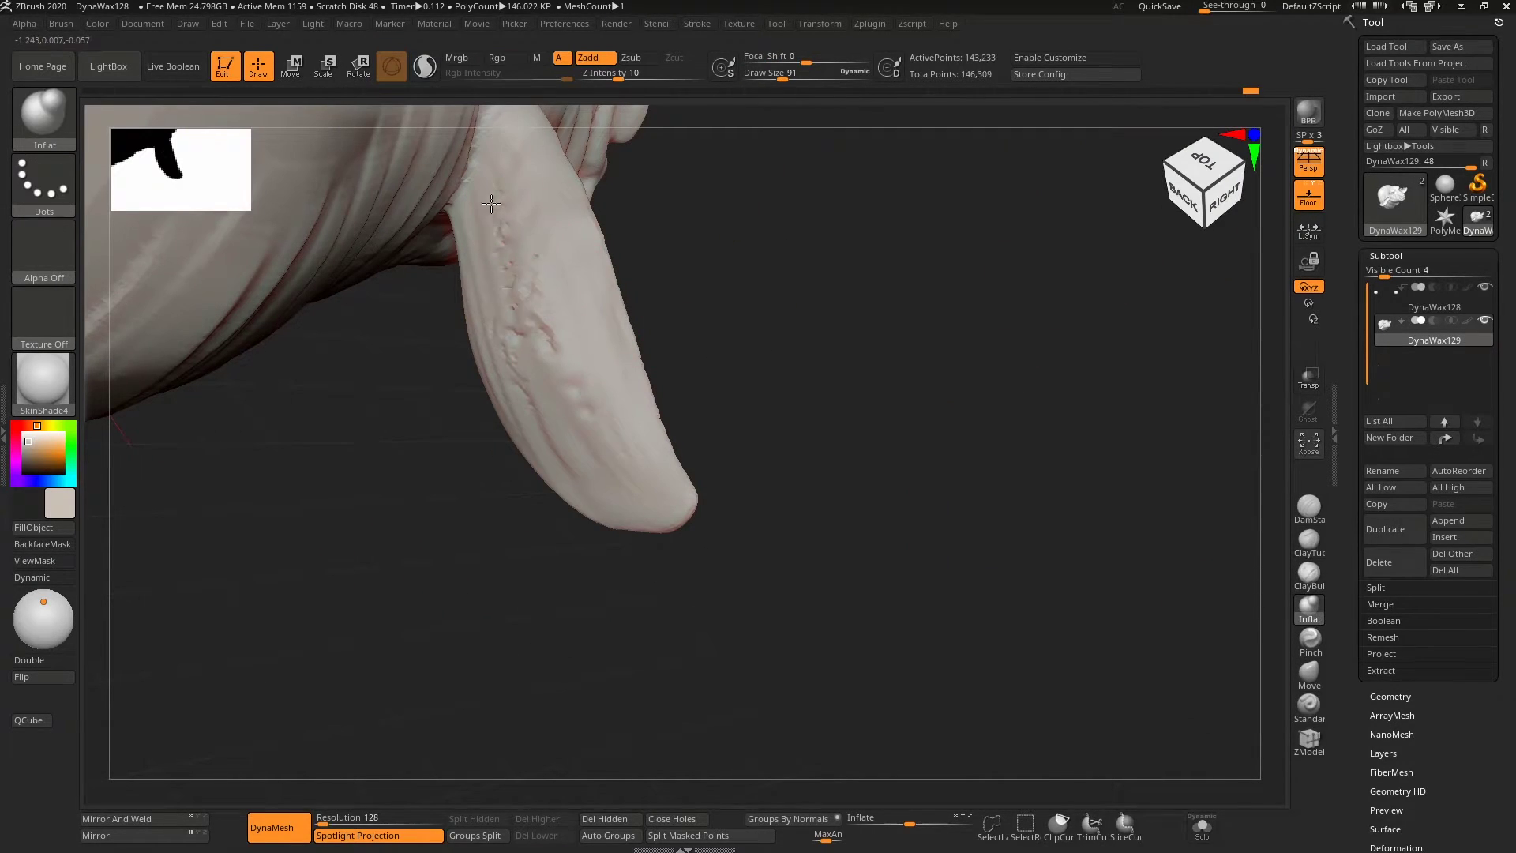
key(b)
key(c)
key(b)
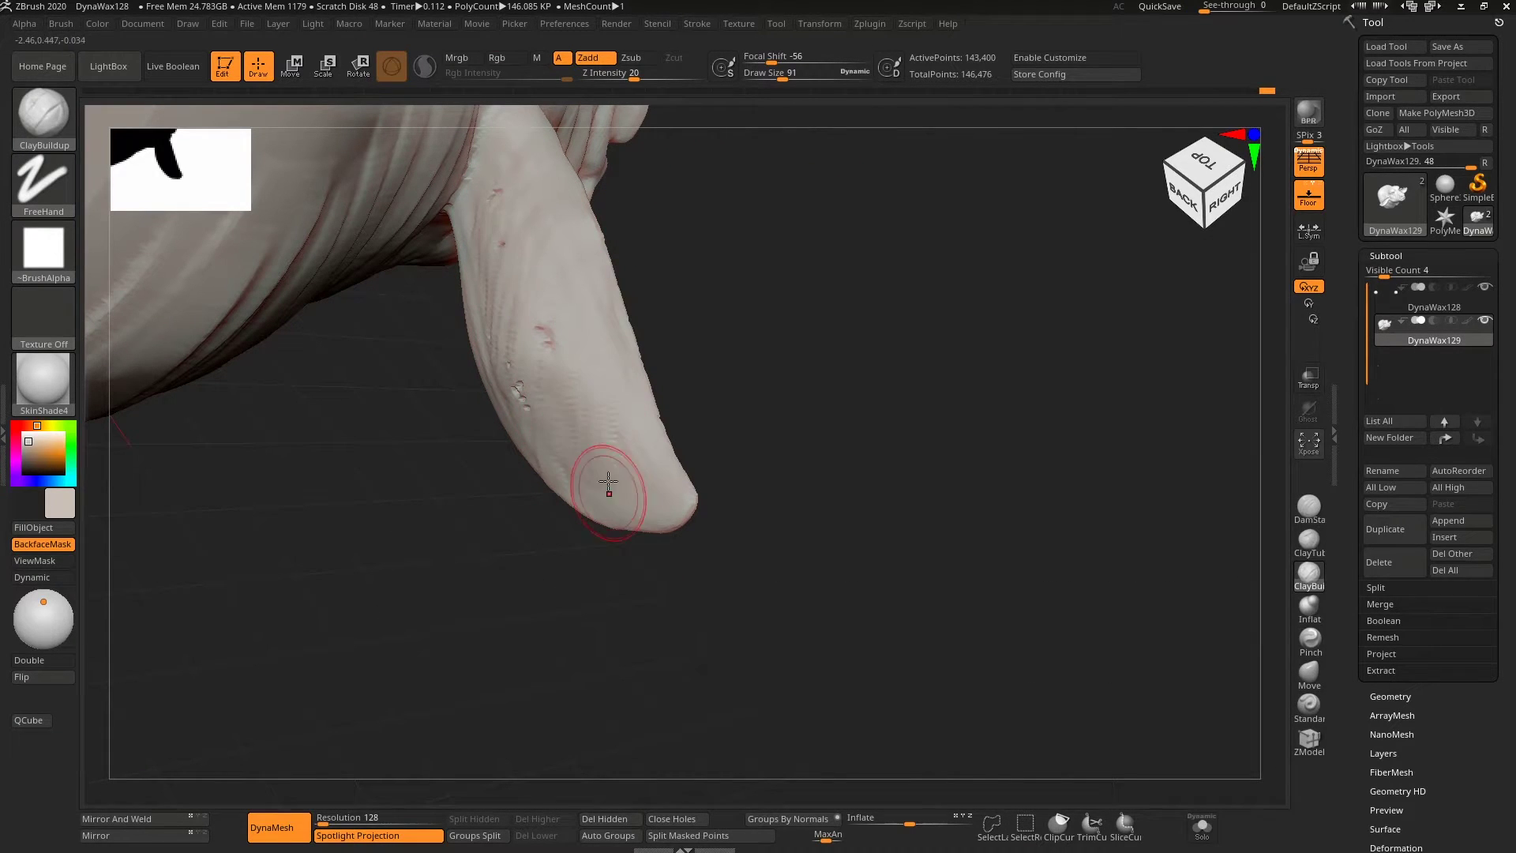
mouse_move(608, 481)
shift+mouse_down()
mouse_move(566, 223)
mouse_move(498, 157)
shift+mouse_up()
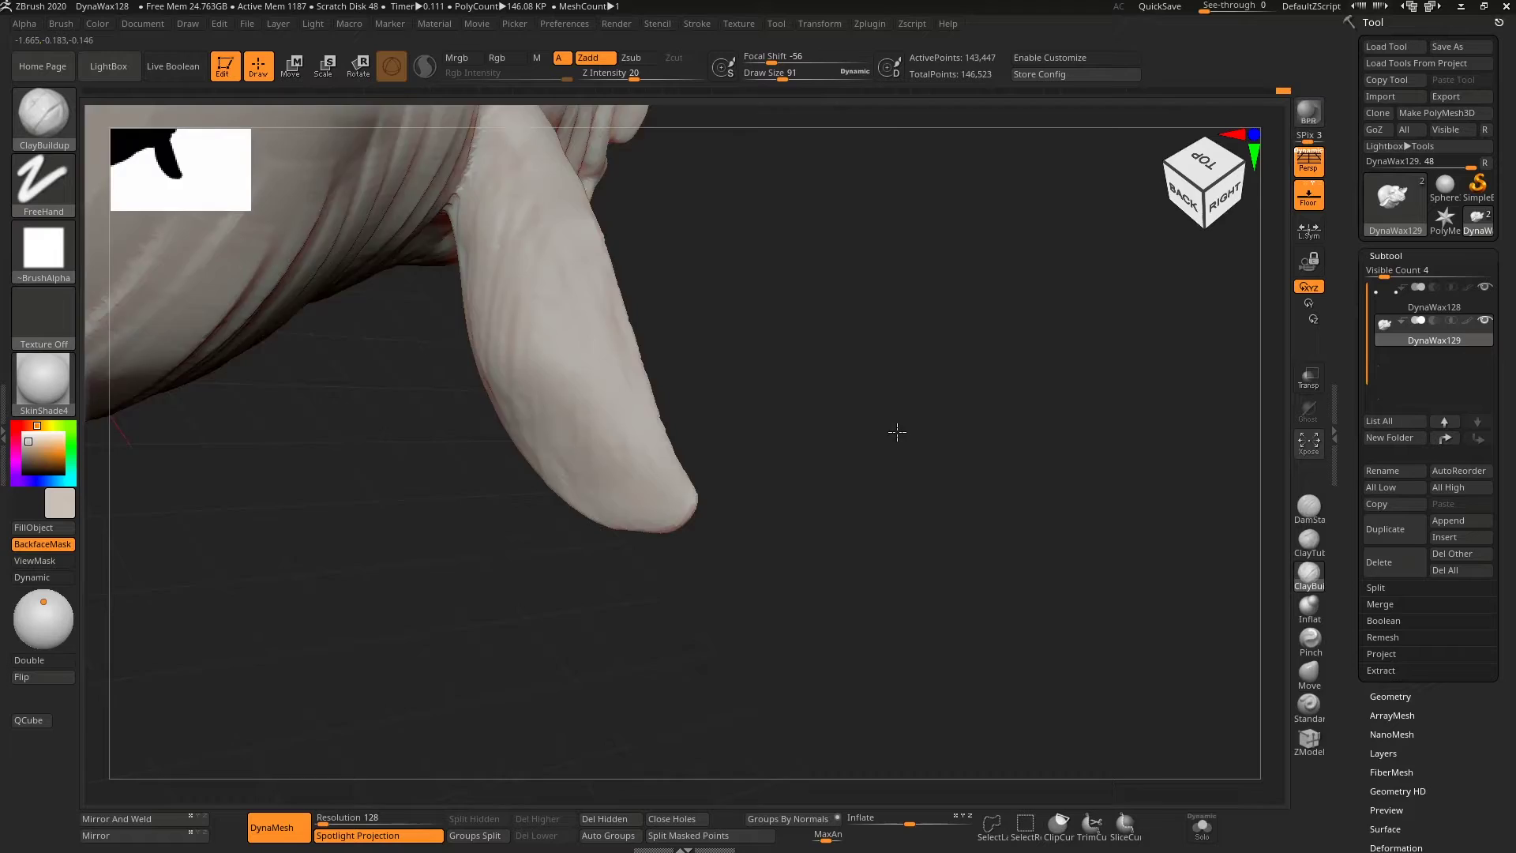
Step: Frame the head and orbit around the ear to inspect its surface and edge
shift+drag(897, 429, 484, 206)
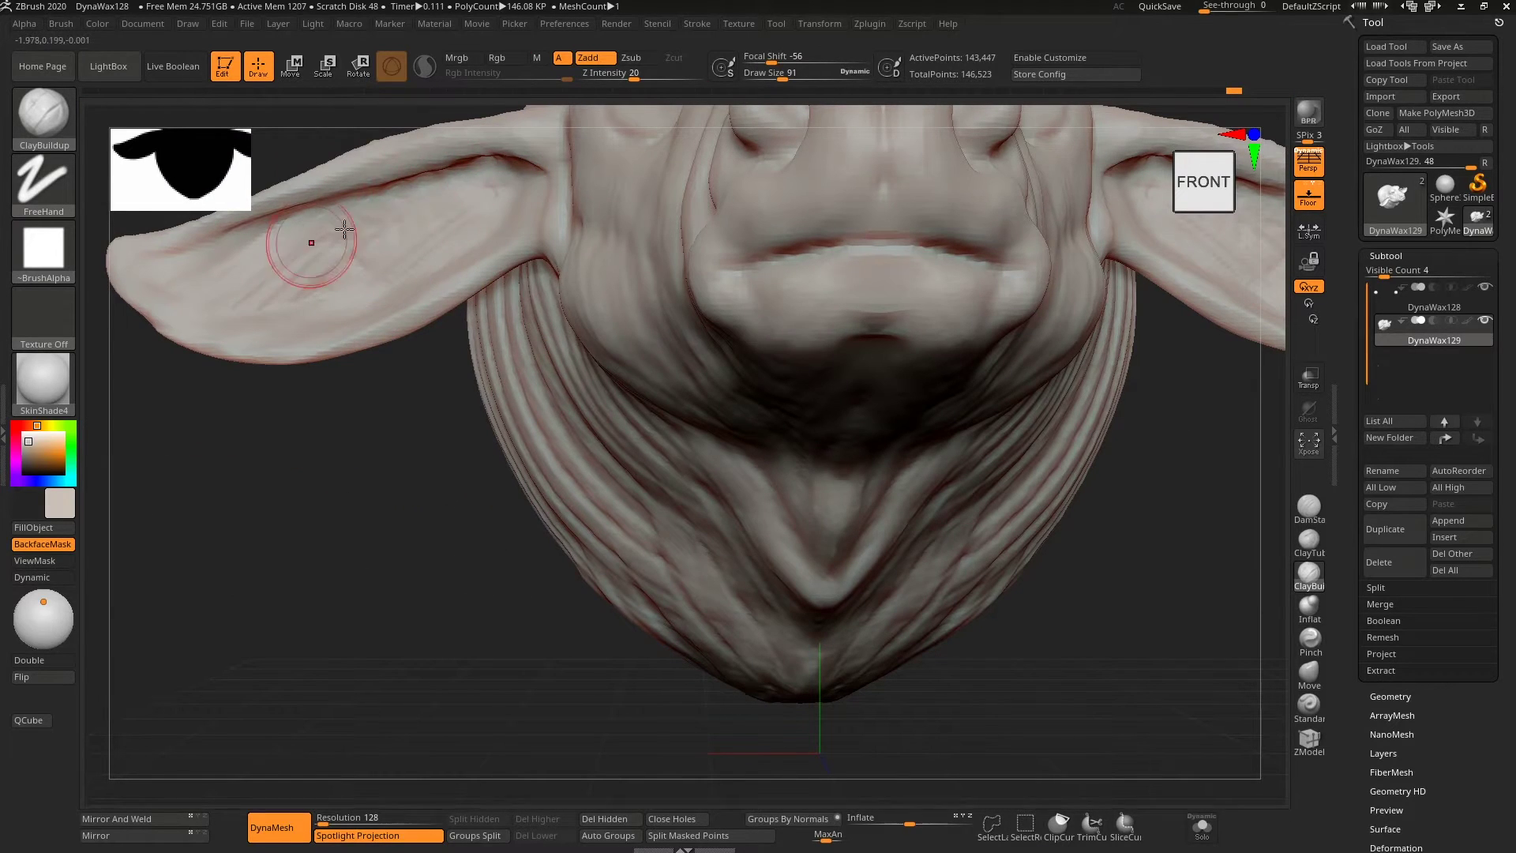
key(f)
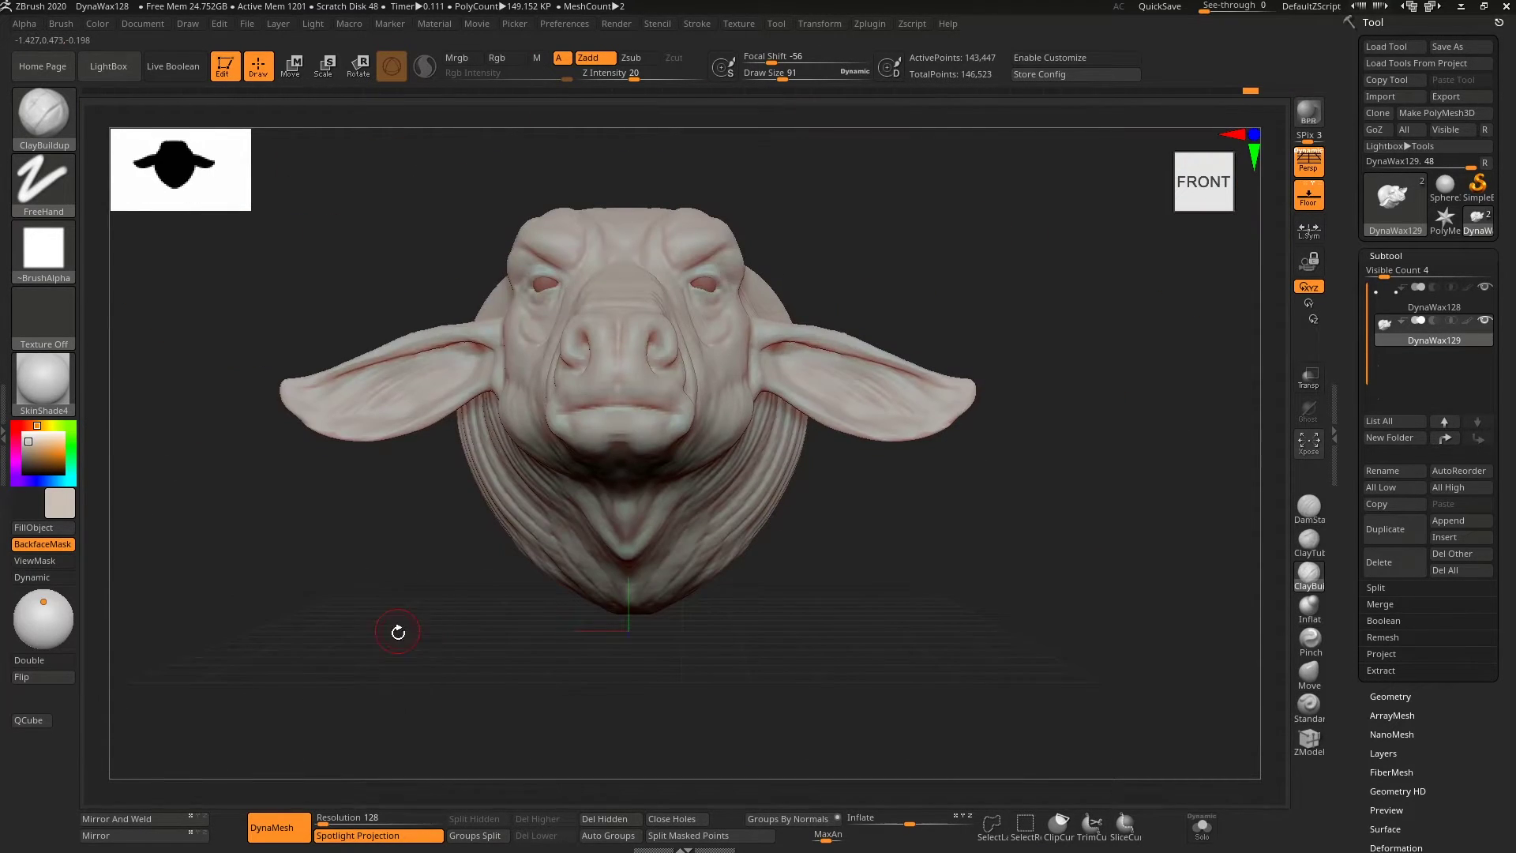
drag(396, 629, 434, 498)
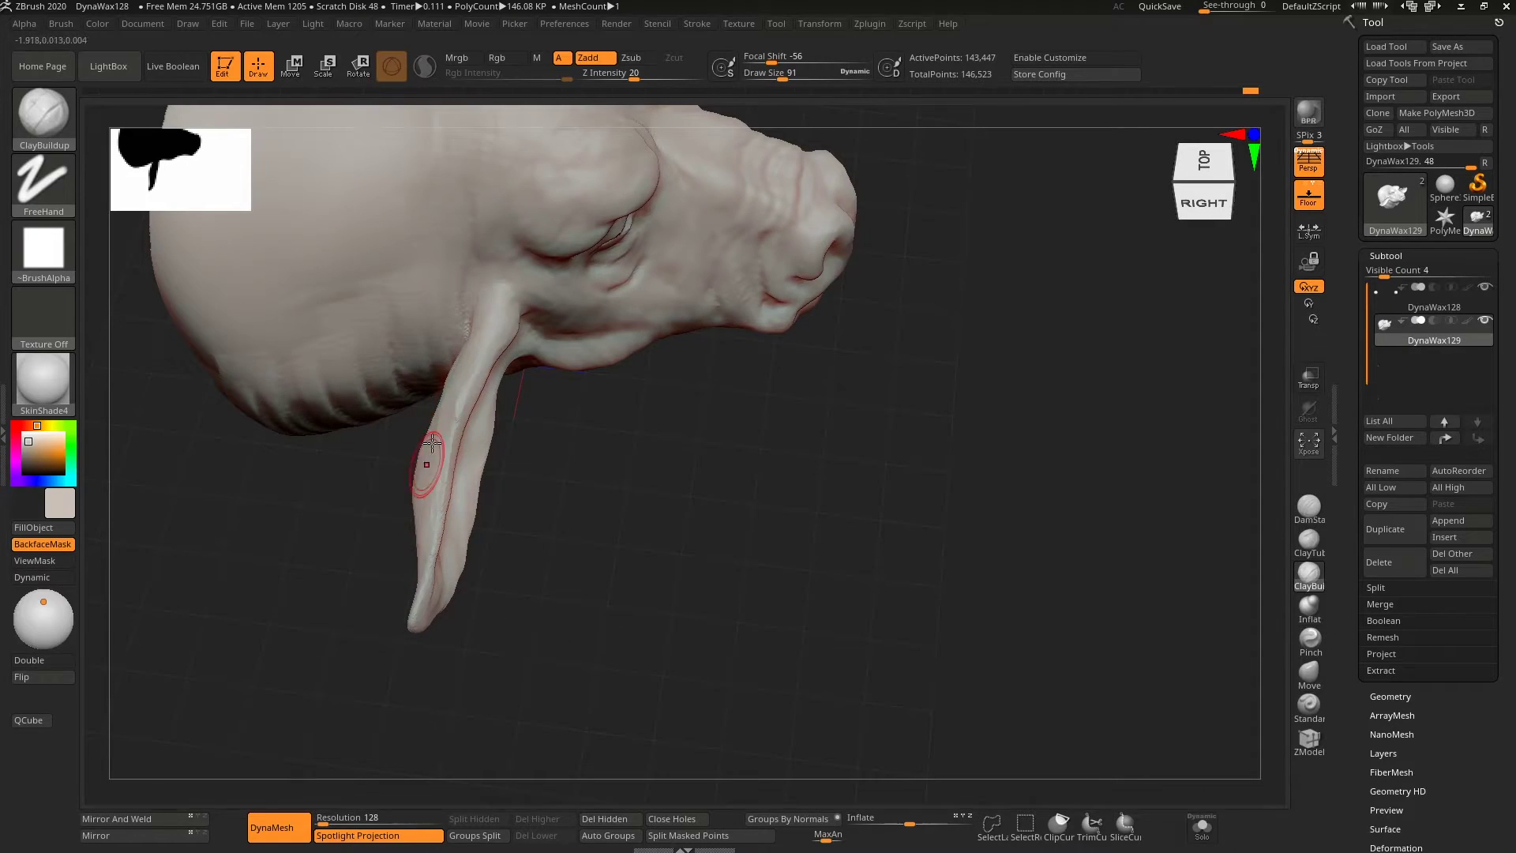
drag(545, 472, 508, 459)
drag(343, 575, 419, 405)
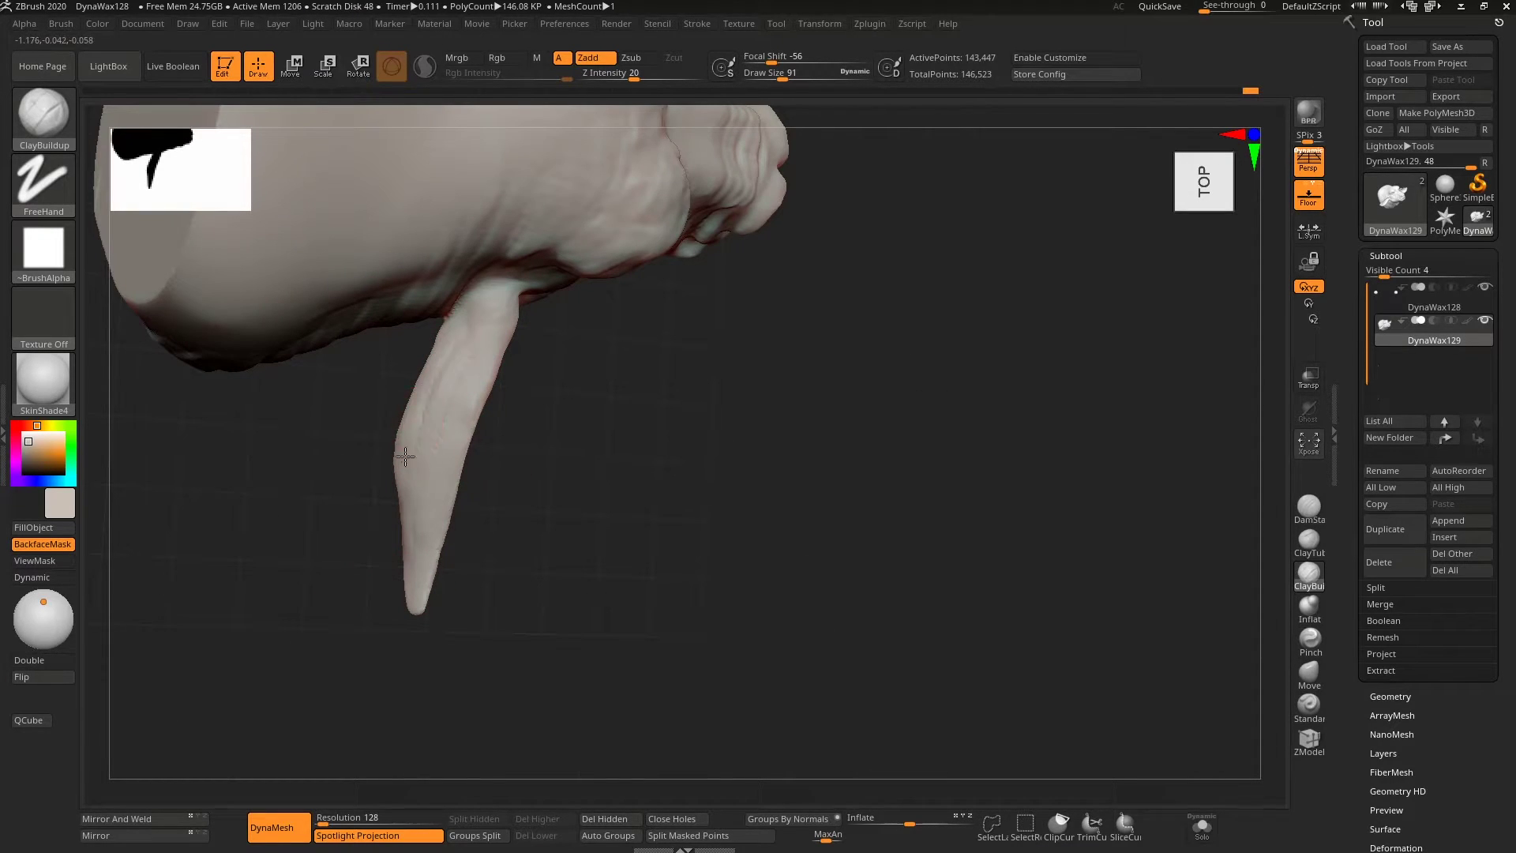
drag(405, 456, 370, 476)
key(f)
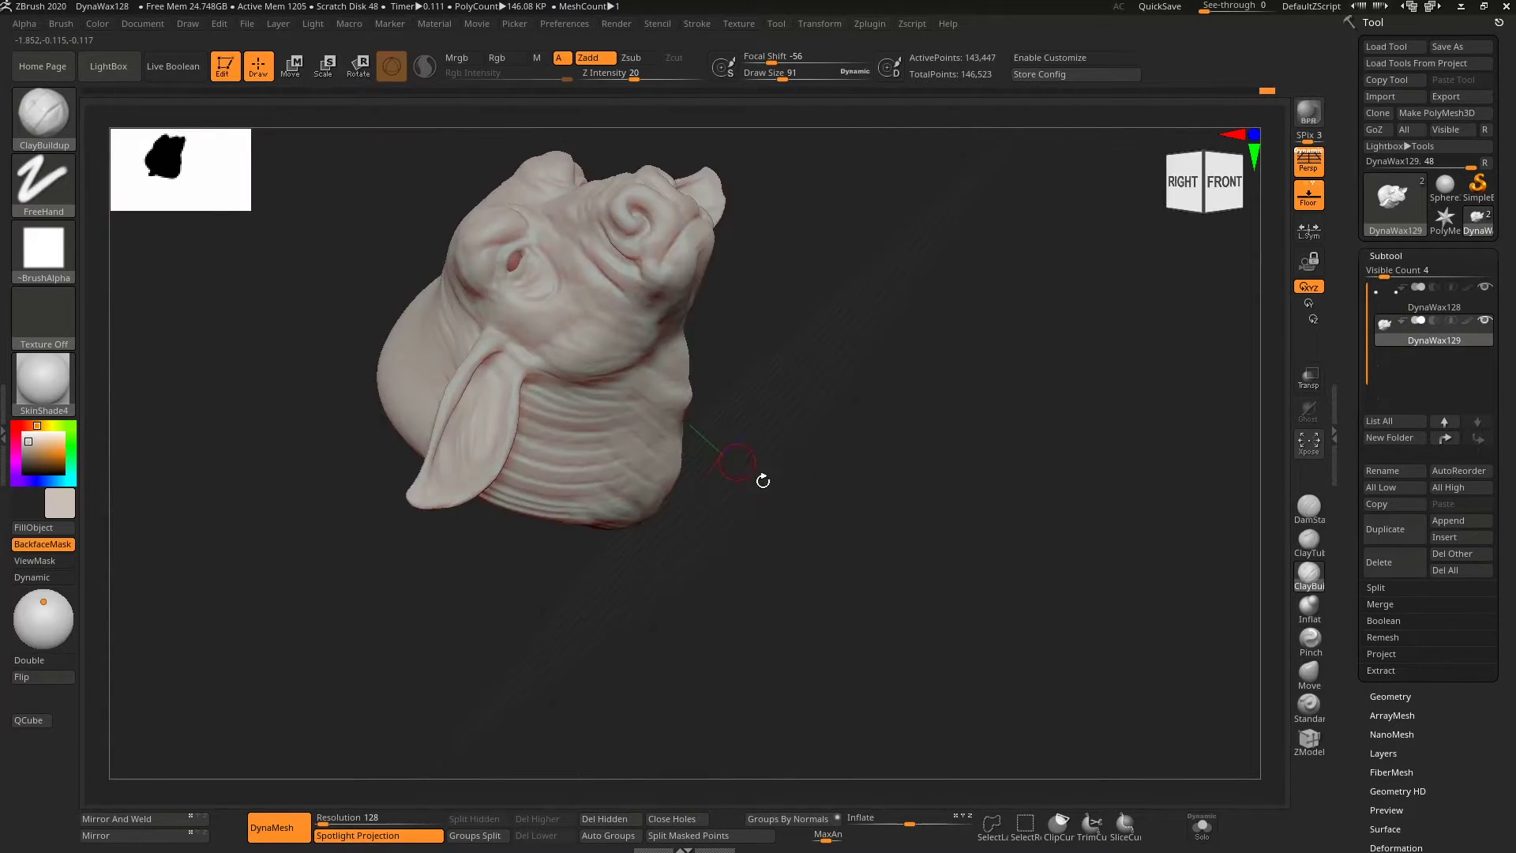
shift+drag(764, 477, 805, 270)
Step: Switch to ClayBuildup and smooth out the bumpy lower lip
key(b)
key(d)
key(s)
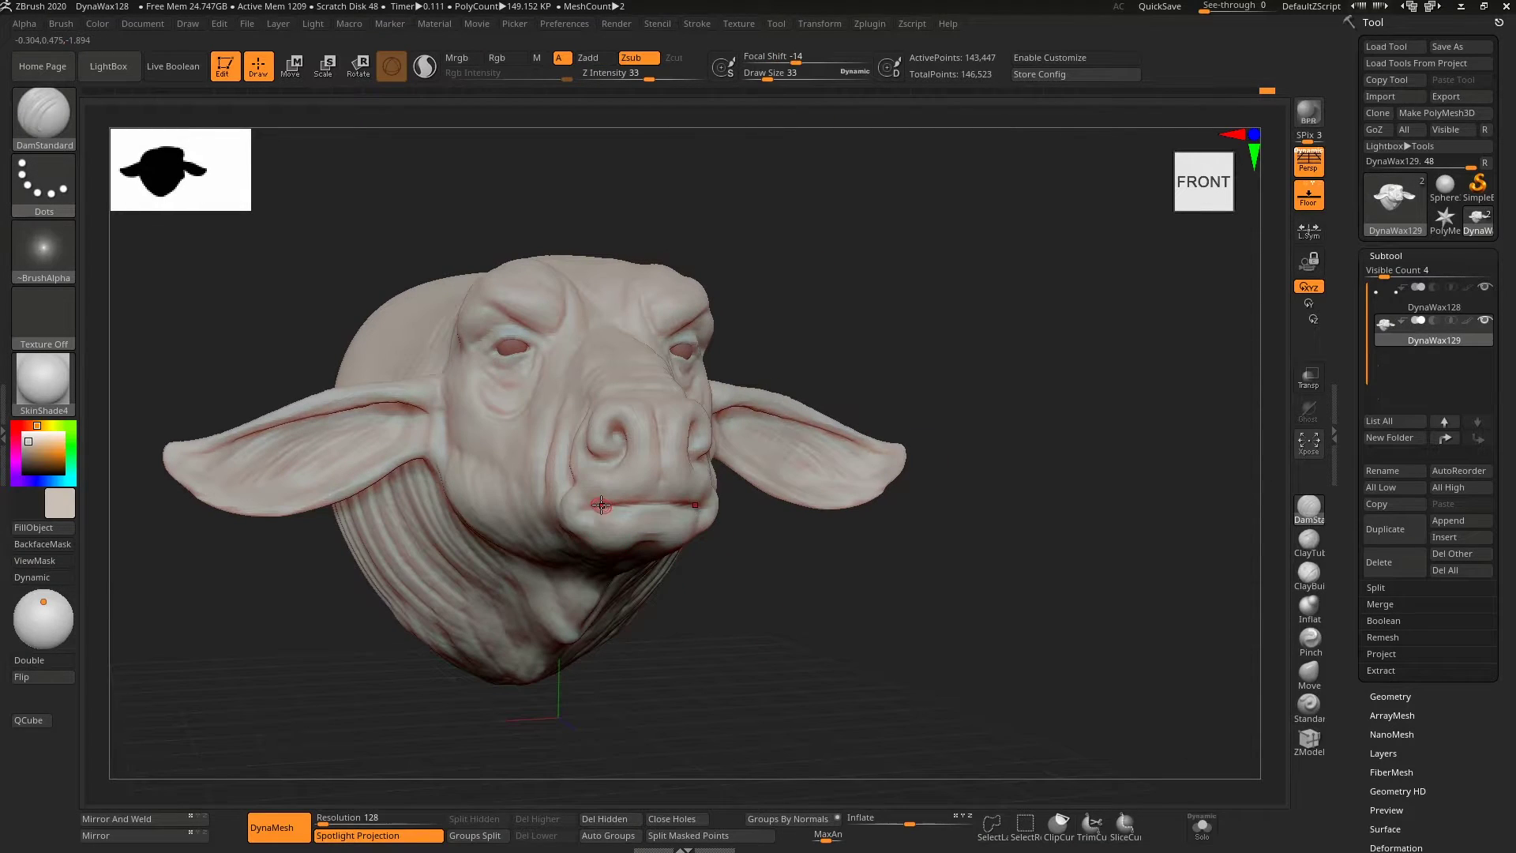
mouse_move(671, 500)
right_down()
mouse_move(806, 626)
mouse_move(540, 549)
mouse_move(679, 545)
right_up()
key(f)
key(b)
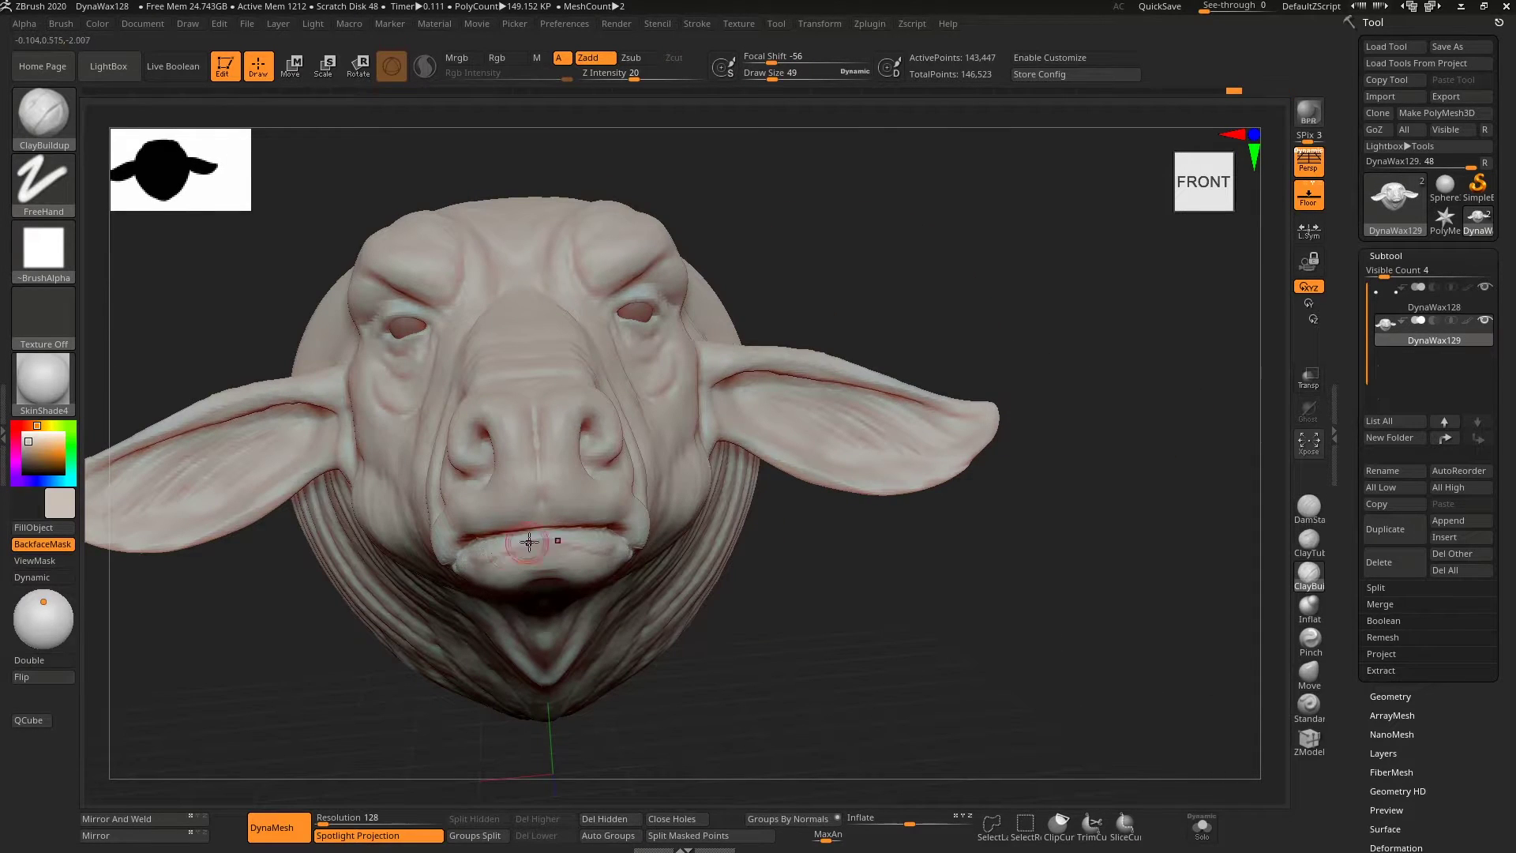
shift+drag(529, 541, 518, 579)
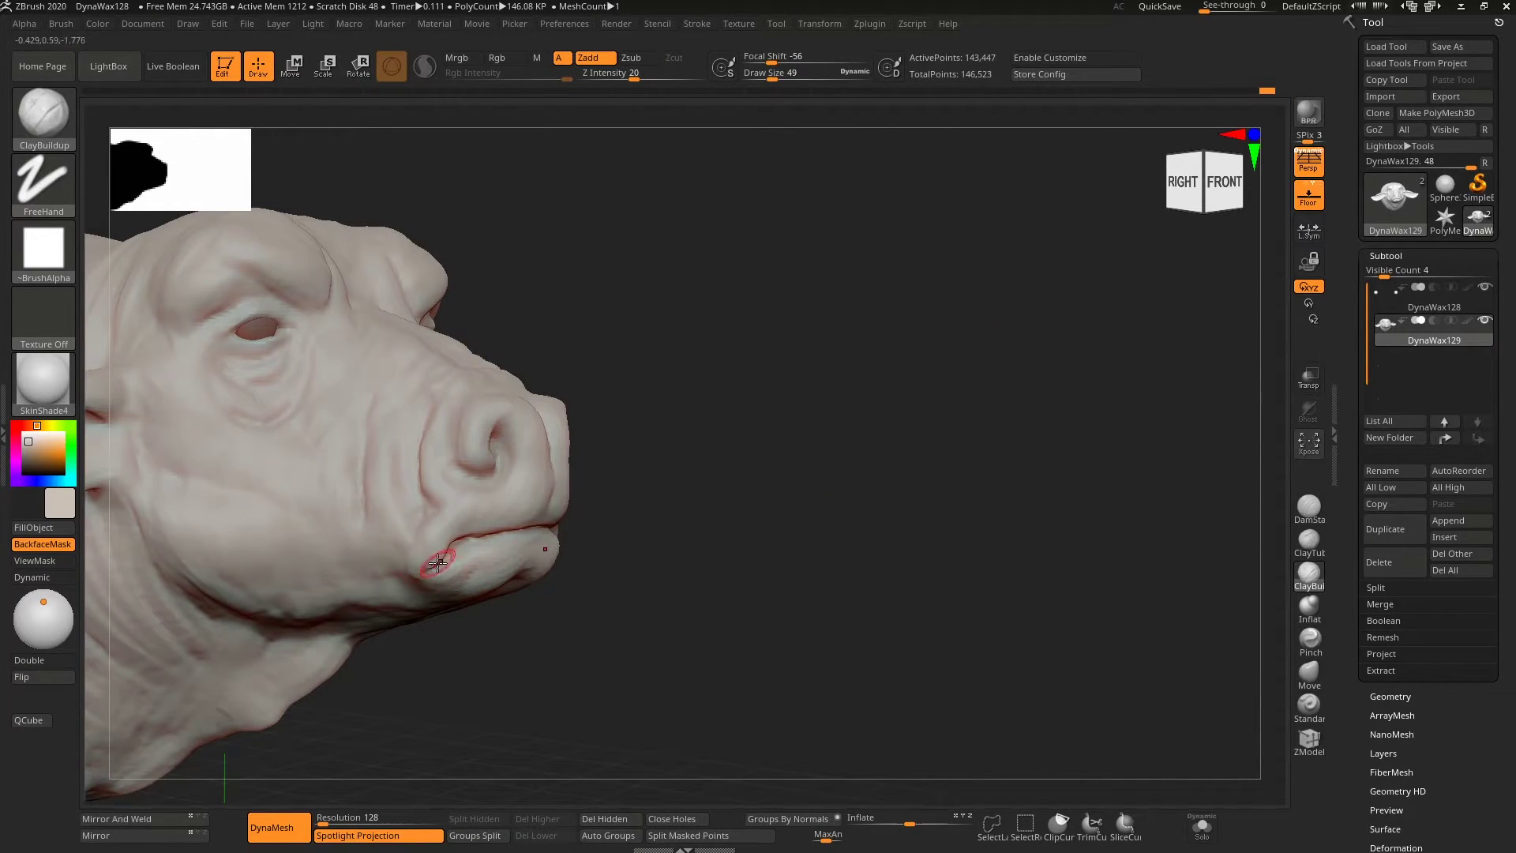
Step: Zoom in on the nose and sculpt the nostril deeper and larger
shift+drag(568, 588, 438, 563)
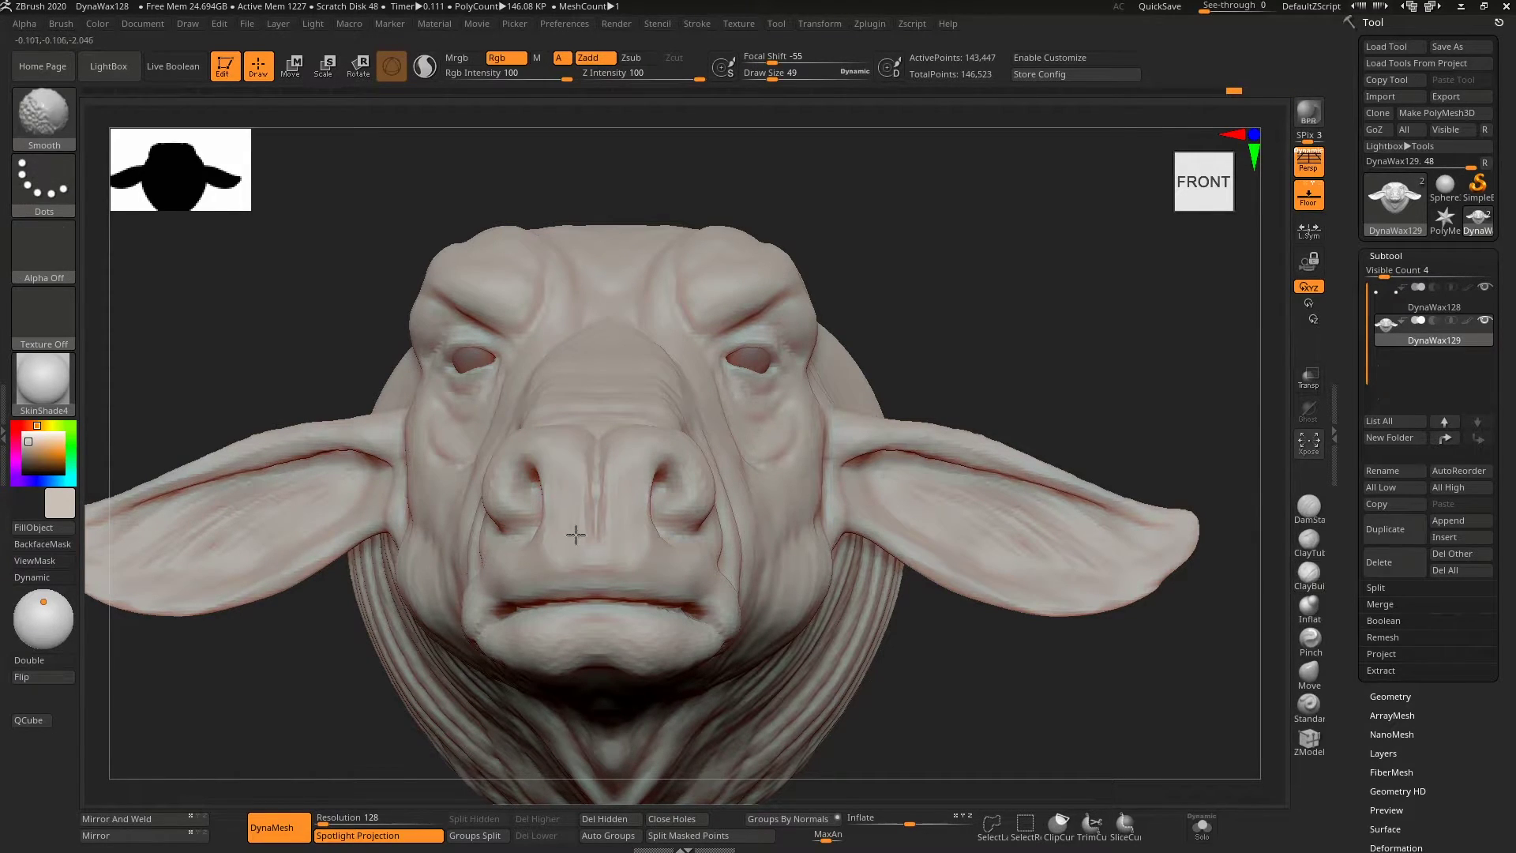
drag(979, 331, 539, 460)
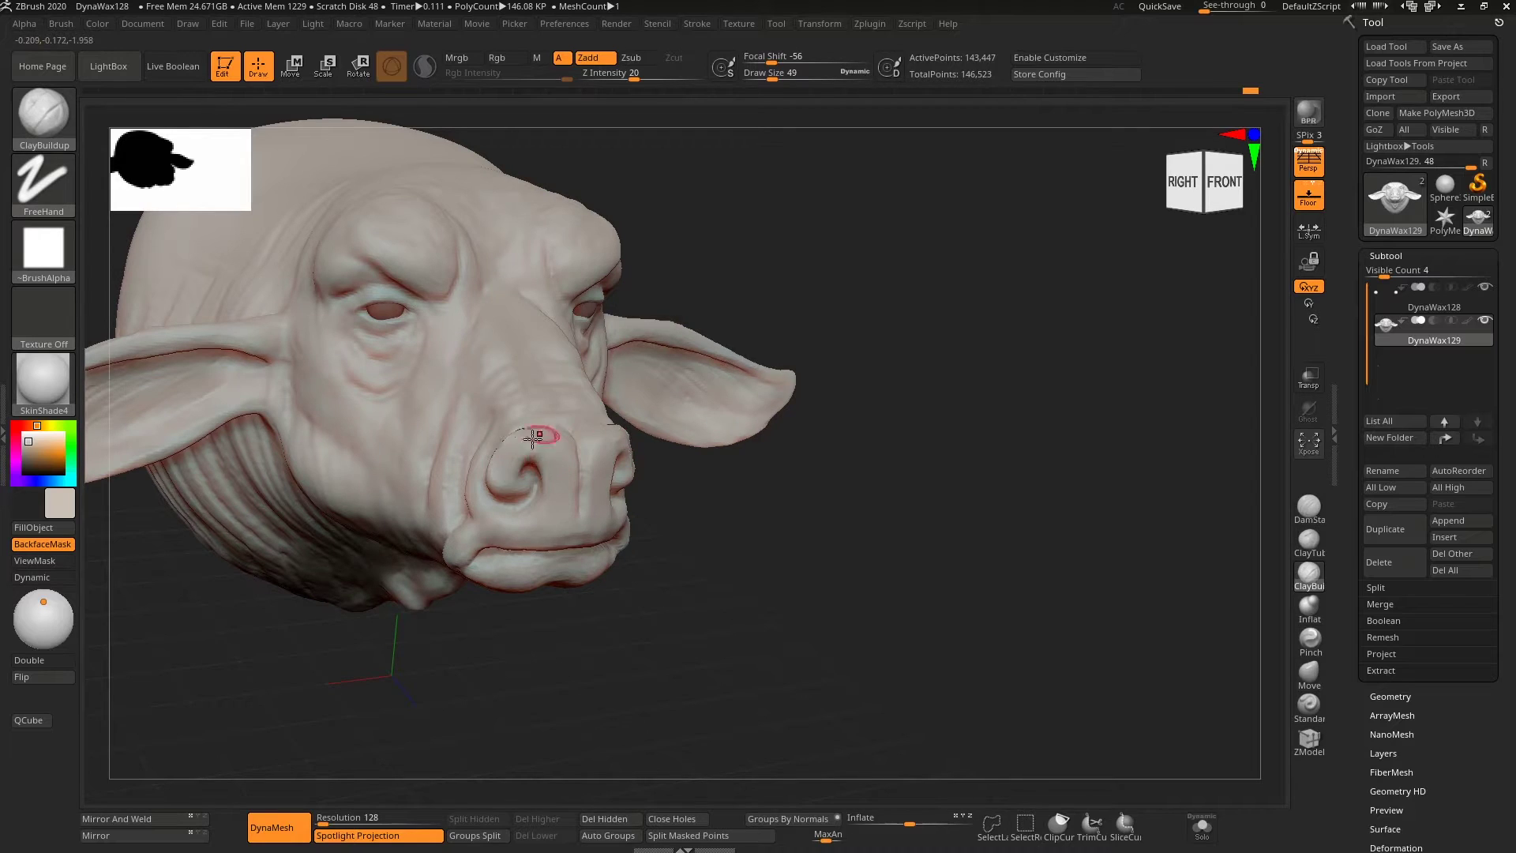
ctrl+right_drag(534, 436, 516, 462)
drag(506, 447, 488, 487)
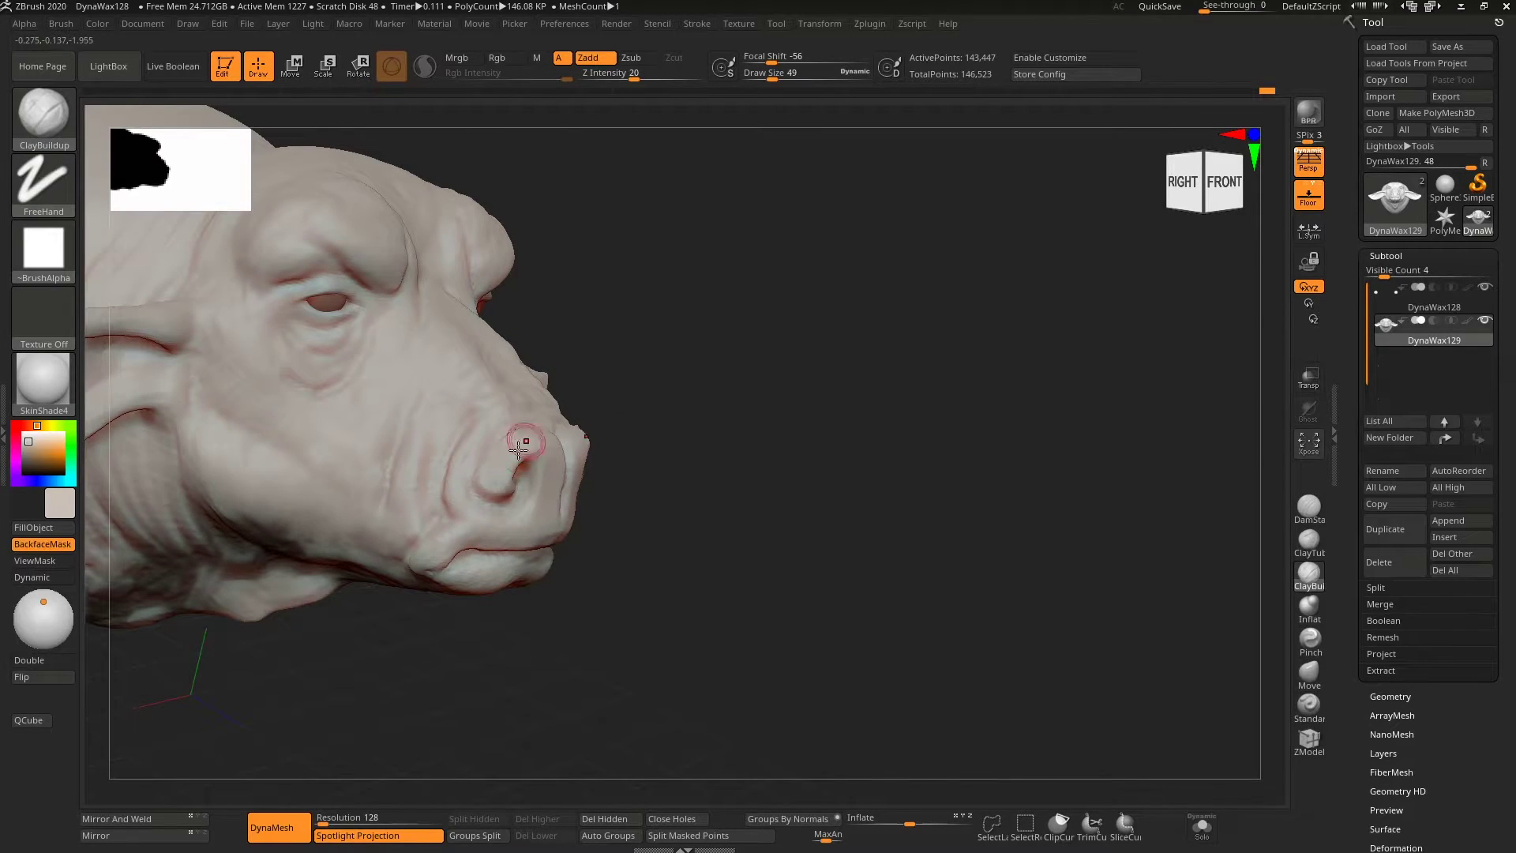
shift+right_drag(519, 449, 626, 465)
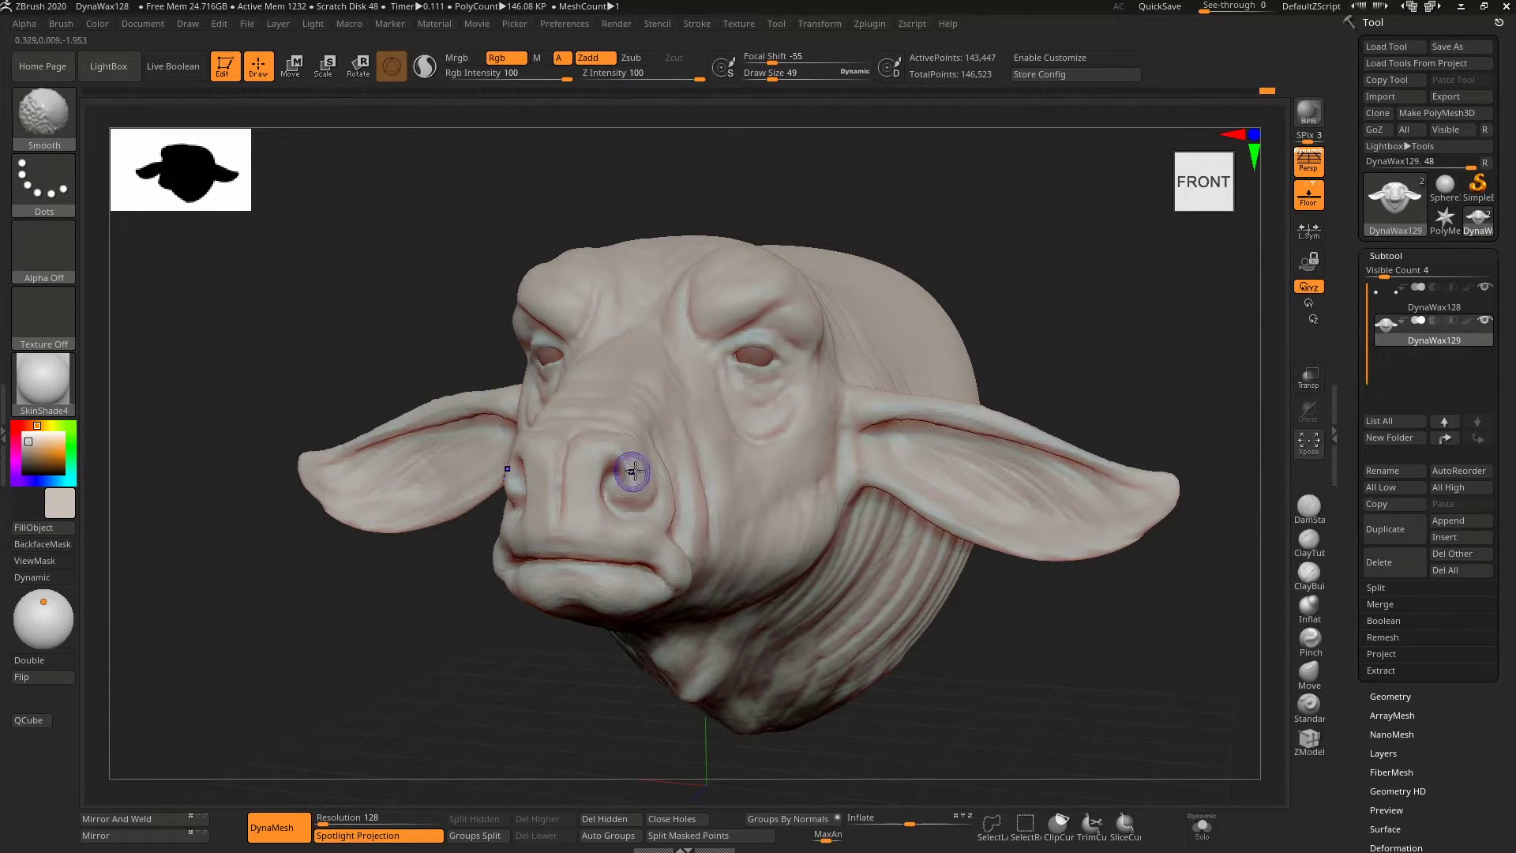
Step: Select DamStandard, zoom in on the head and return to a front view
key(b)
key(d)
key(s)
mouse_move(495, 674)
ctrl+right_down()
mouse_move(563, 482)
mouse_move(619, 513)
mouse_move(620, 457)
ctrl+right_up()
right_drag(491, 673, 787, 666)
key(b)
key(c)
Step: On the left side, build up skin folds along the cheek, alternating ClayBuildup and DamStandard
key(b)
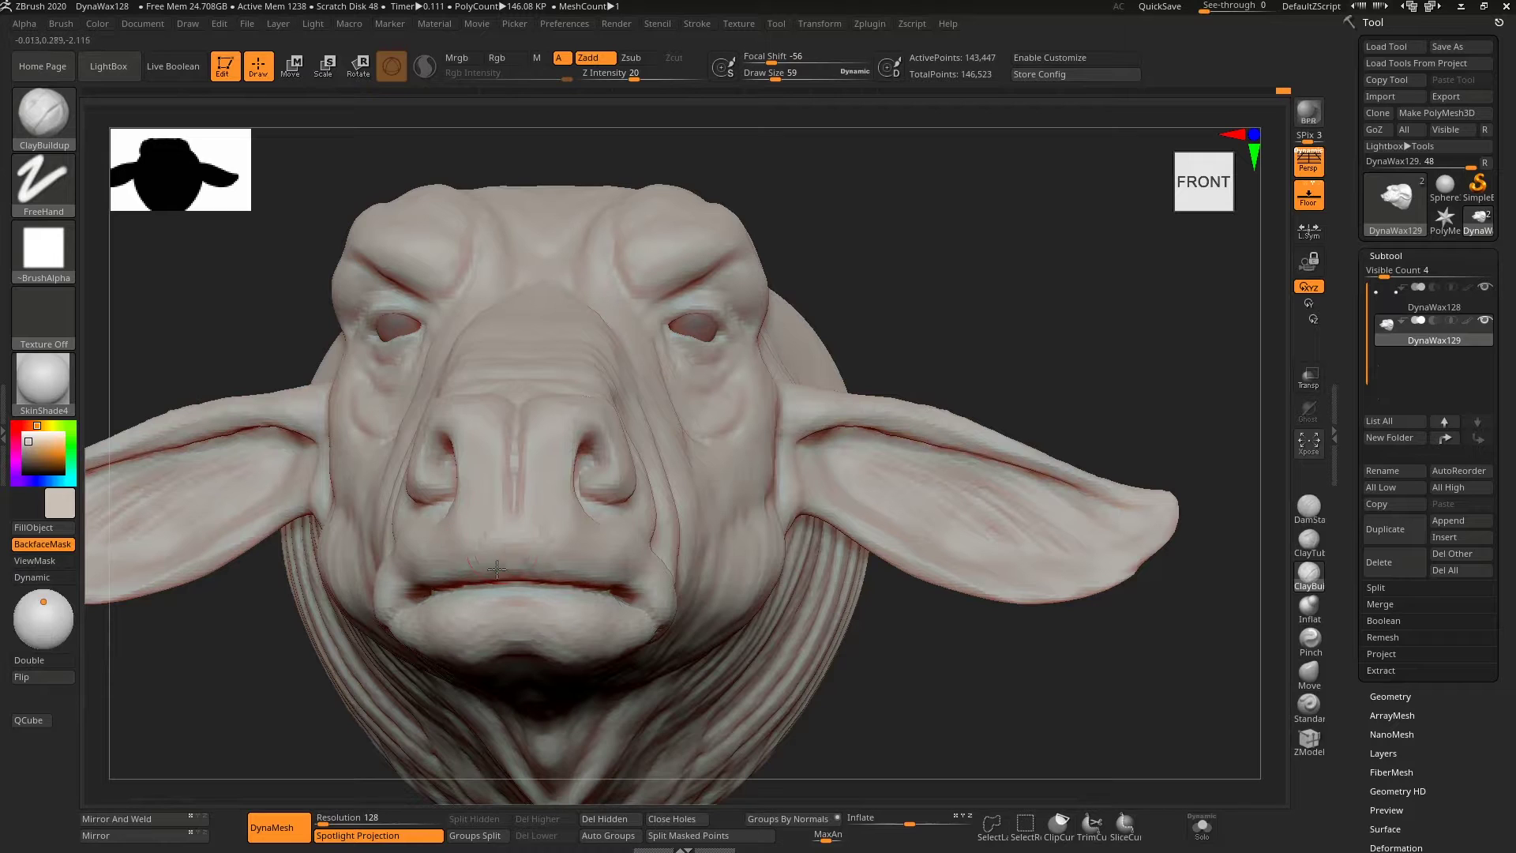
mouse_move(496, 569)
ctrl+right_down()
mouse_move(811, 305)
mouse_move(909, 407)
mouse_move(667, 306)
mouse_move(960, 263)
mouse_move(1027, 339)
mouse_move(1043, 335)
mouse_move(679, 548)
ctrl+right_up()
key(b)
key(d)
key(s)
key(f)
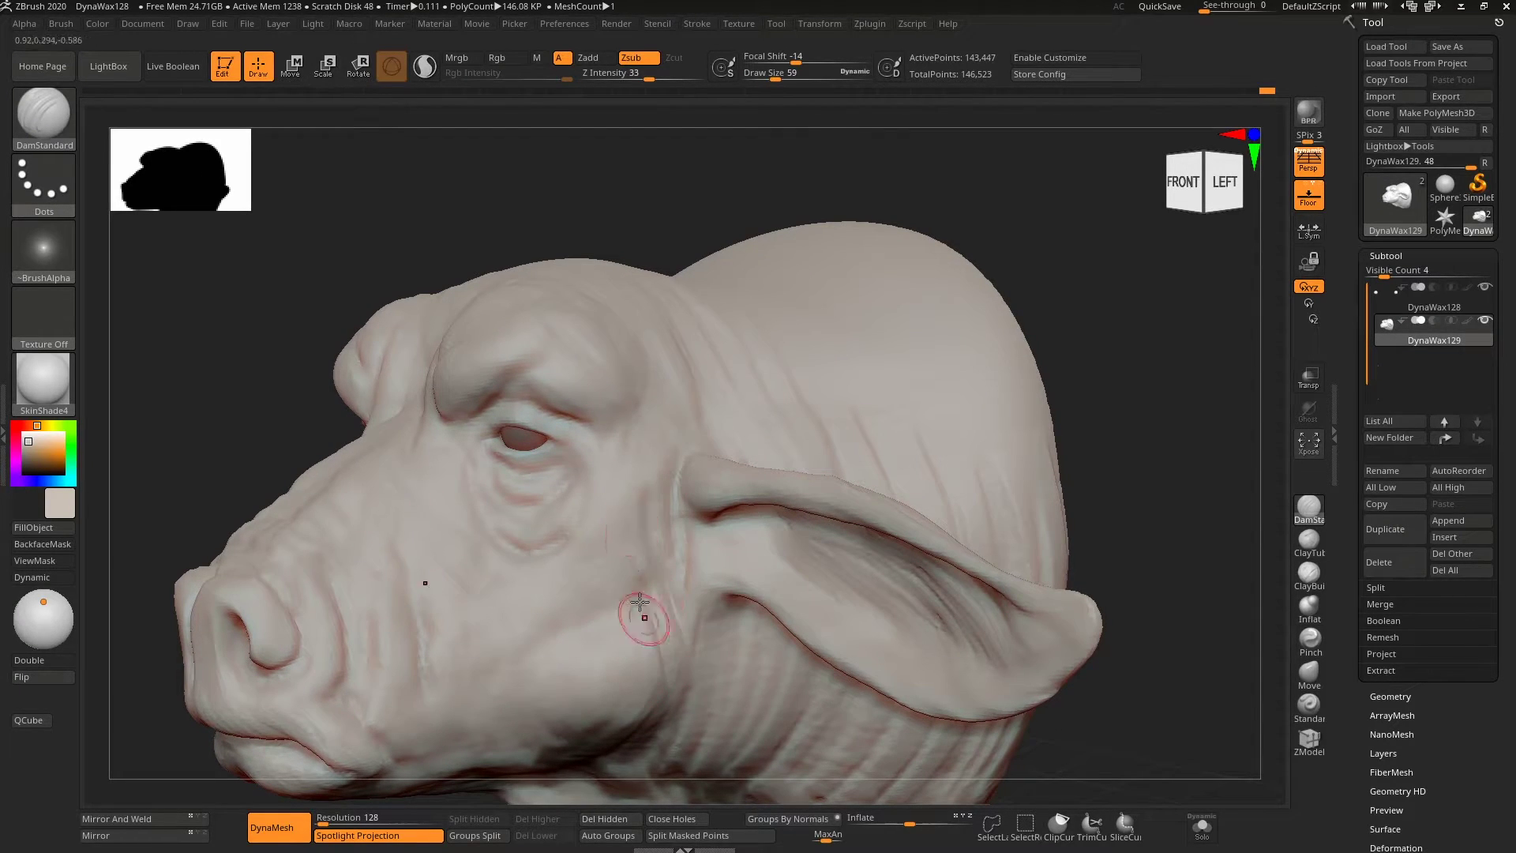
shift+right_drag(778, 542, 507, 559)
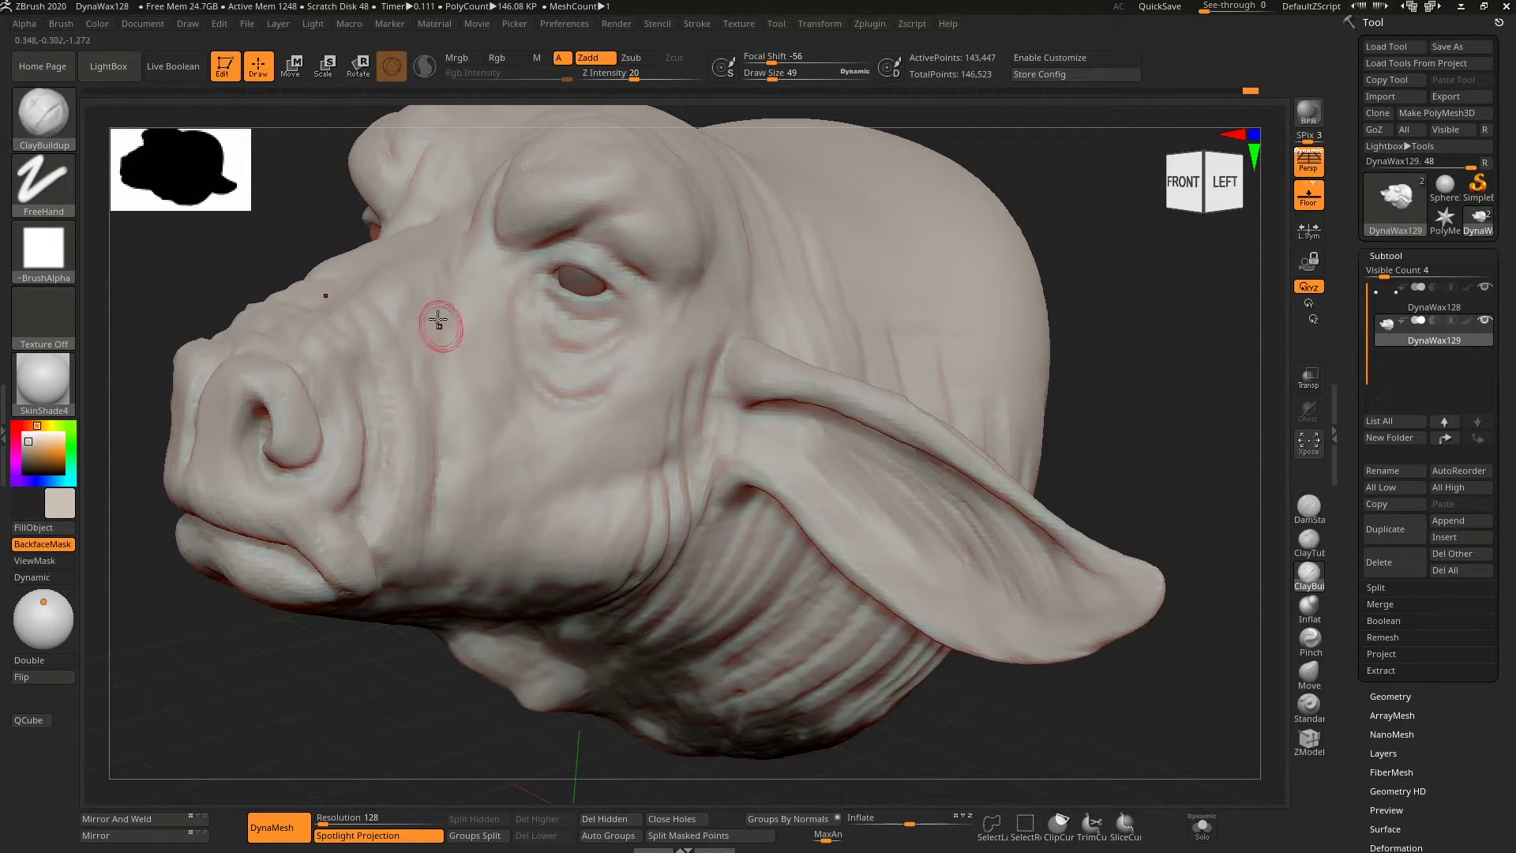
mouse_move(450, 306)
mouse_down()
mouse_move(463, 407)
mouse_move(531, 486)
mouse_up()
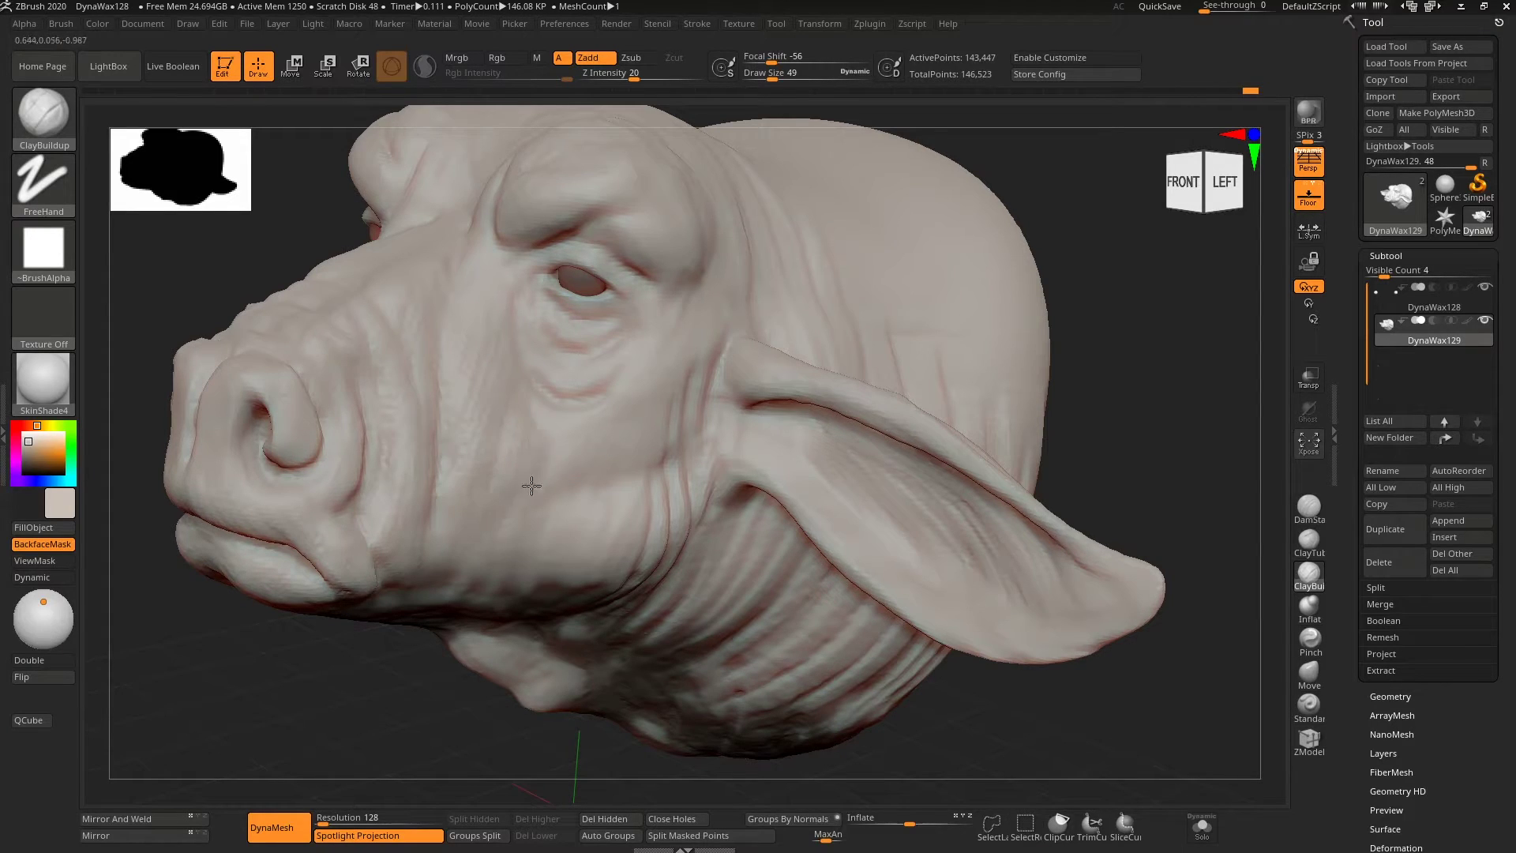
key(b)
key(d)
key(s)
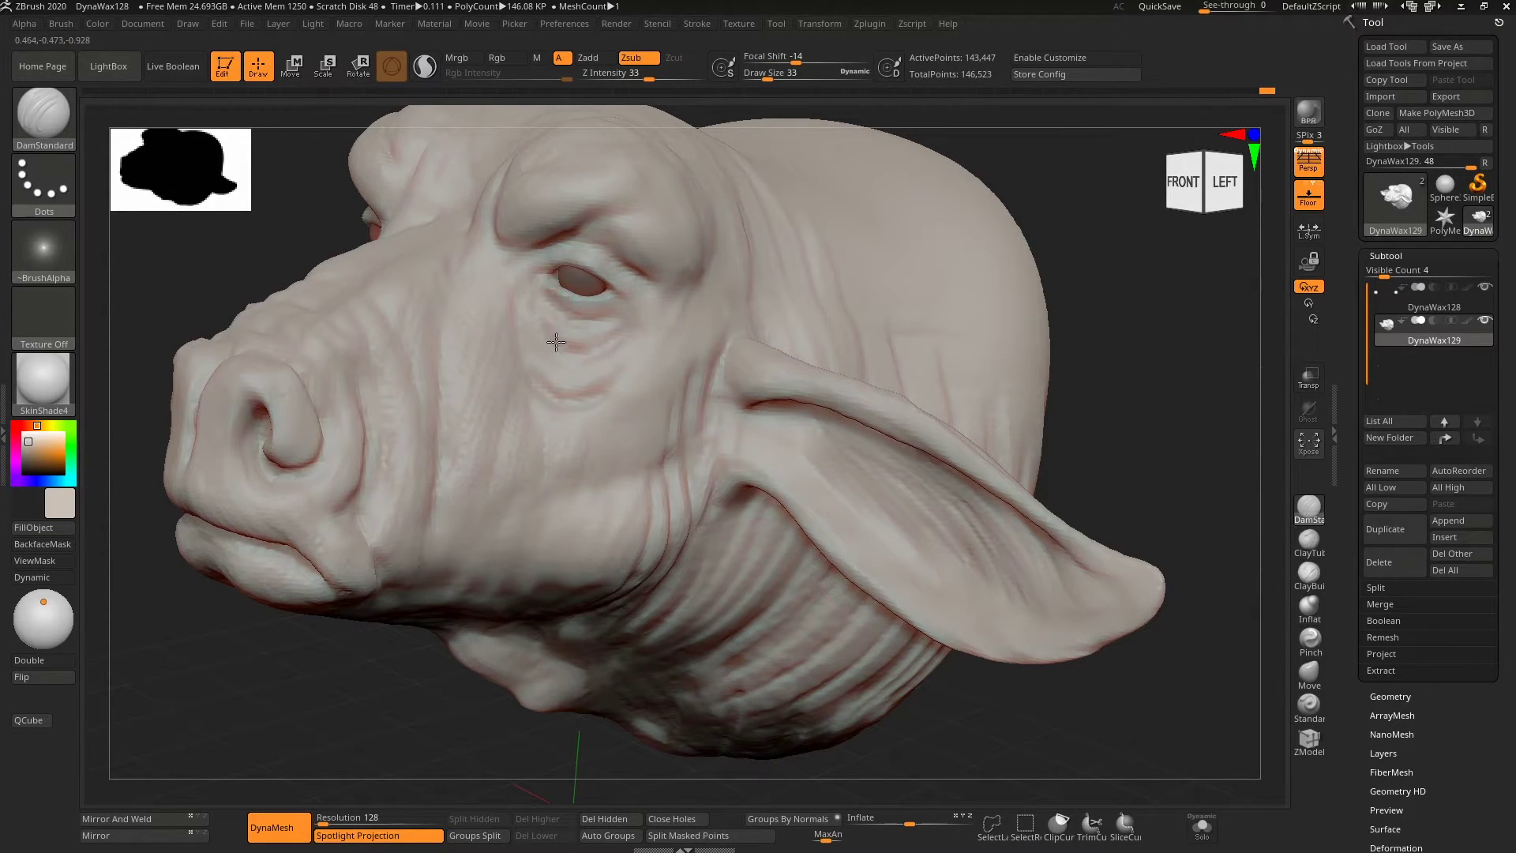
mouse_move(422, 743)
mouse_down()
mouse_move(683, 650)
mouse_move(802, 585)
mouse_up()
Step: Select CurveTube, set the Curve Modifiers falloff, and draw a horn curve across the head
key(b)
key(c)
key(t)
click(696, 23)
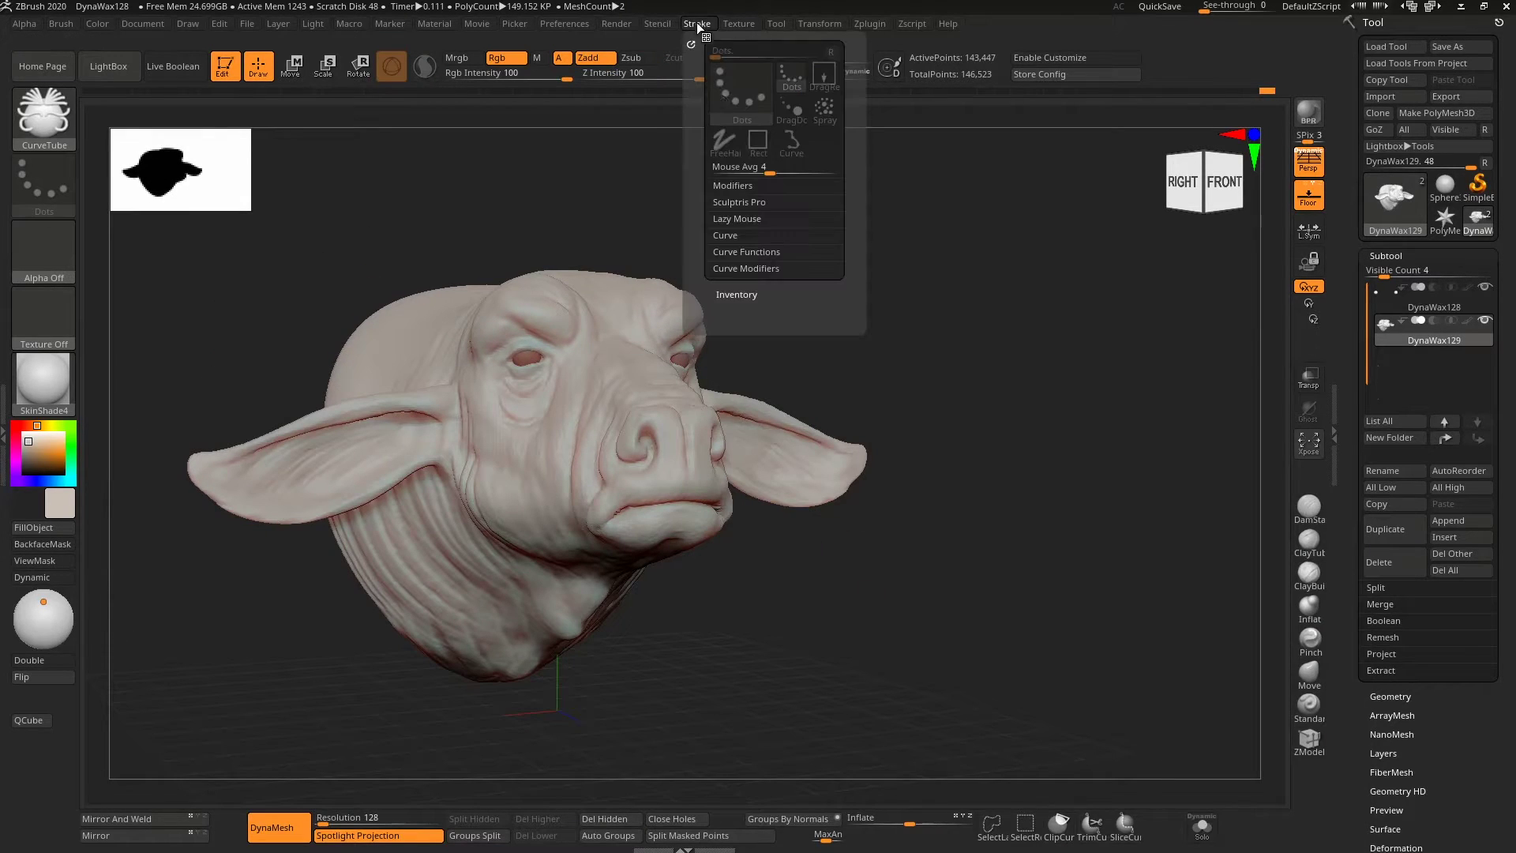
click(733, 234)
click(742, 268)
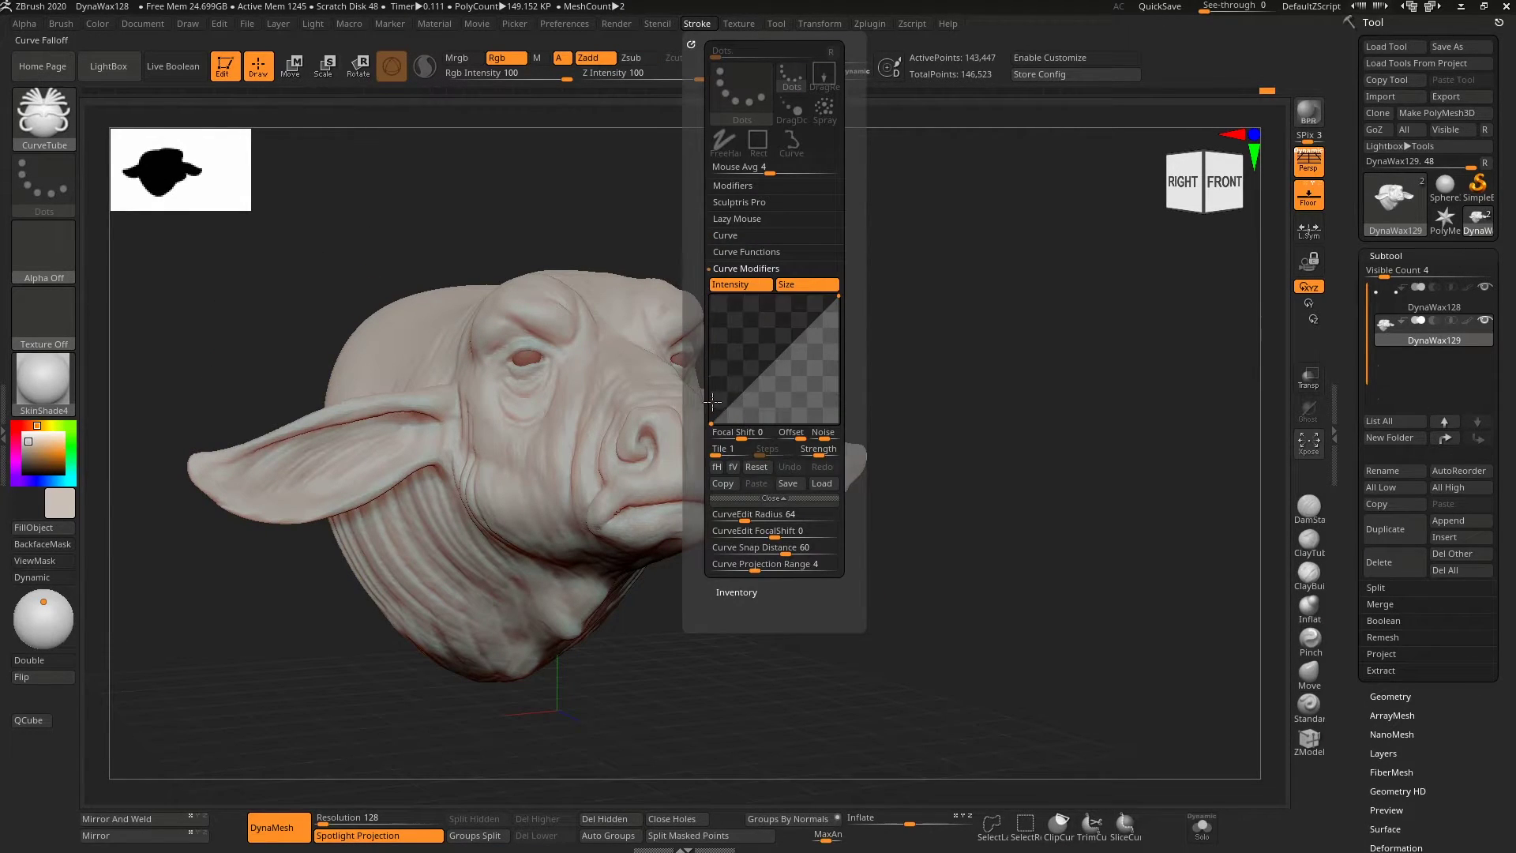
shift+drag(663, 237, 634, 283)
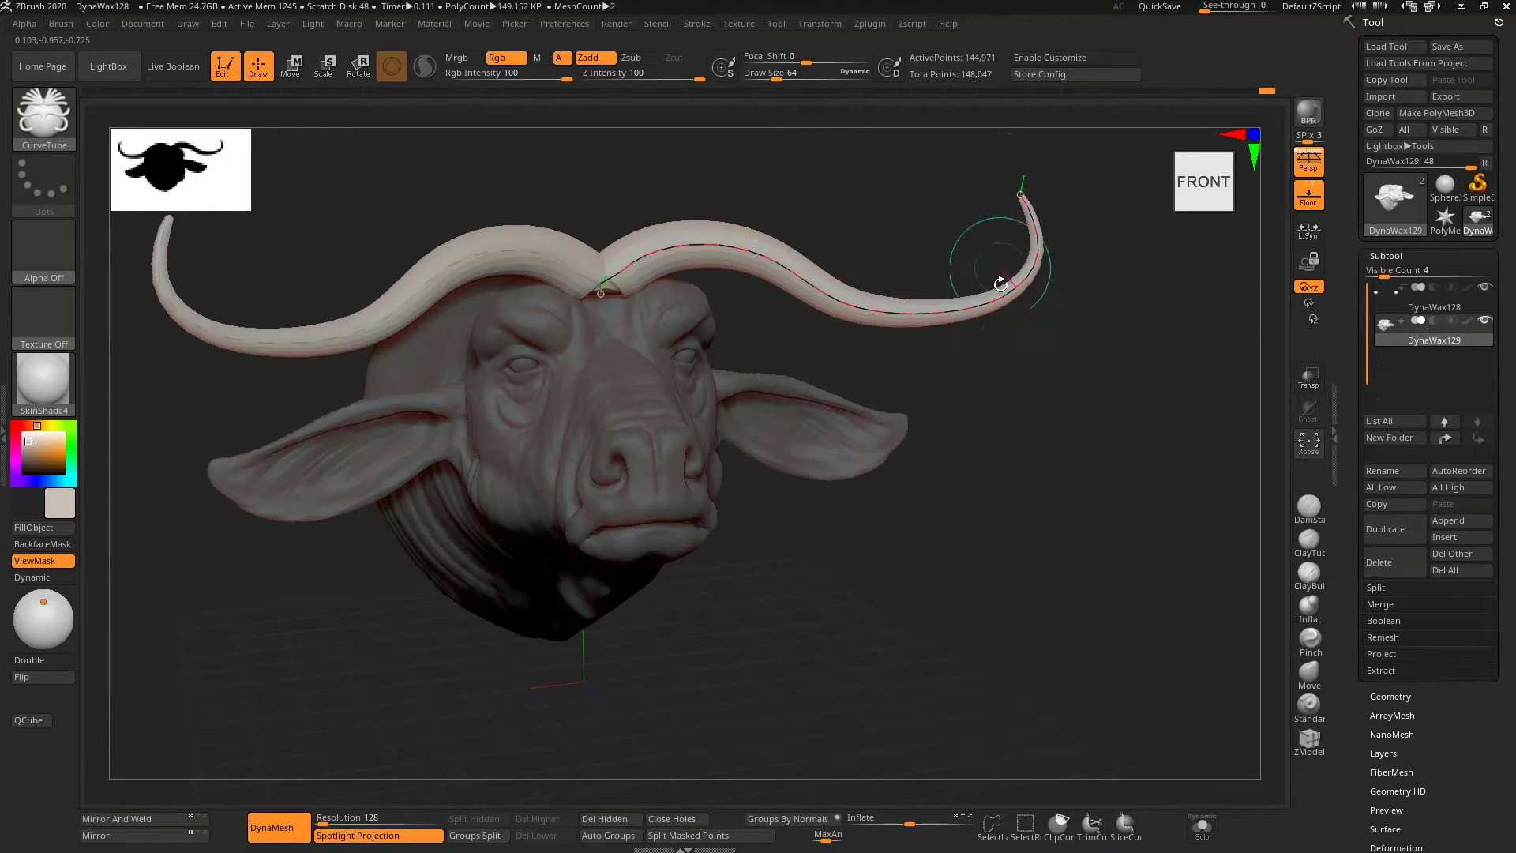
Step: Adjust the stroke curve settings to reshape the horn tube and view it from above
click(696, 23)
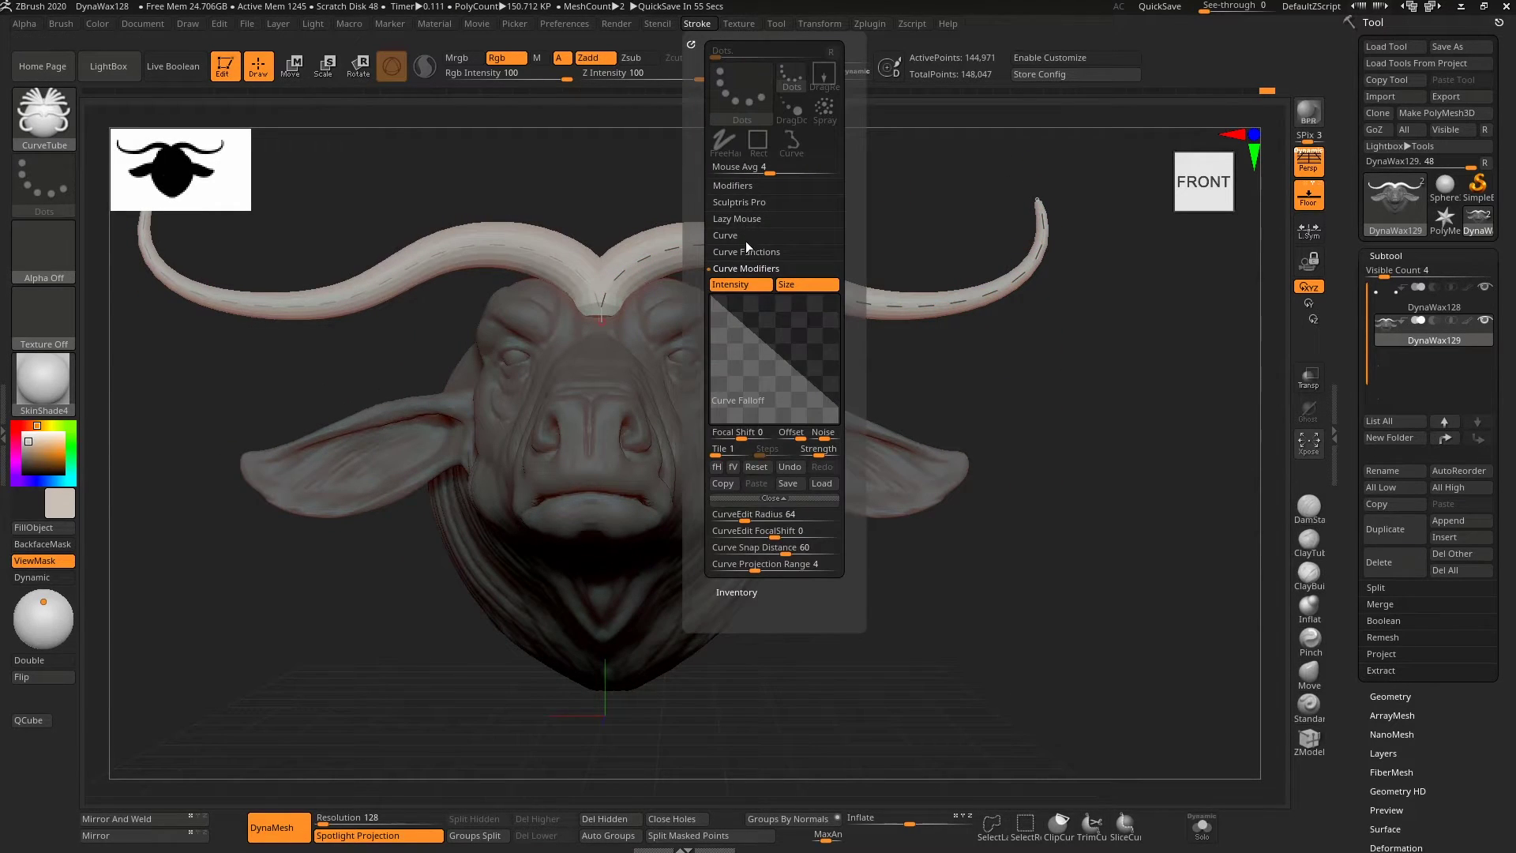
click(746, 240)
click(755, 287)
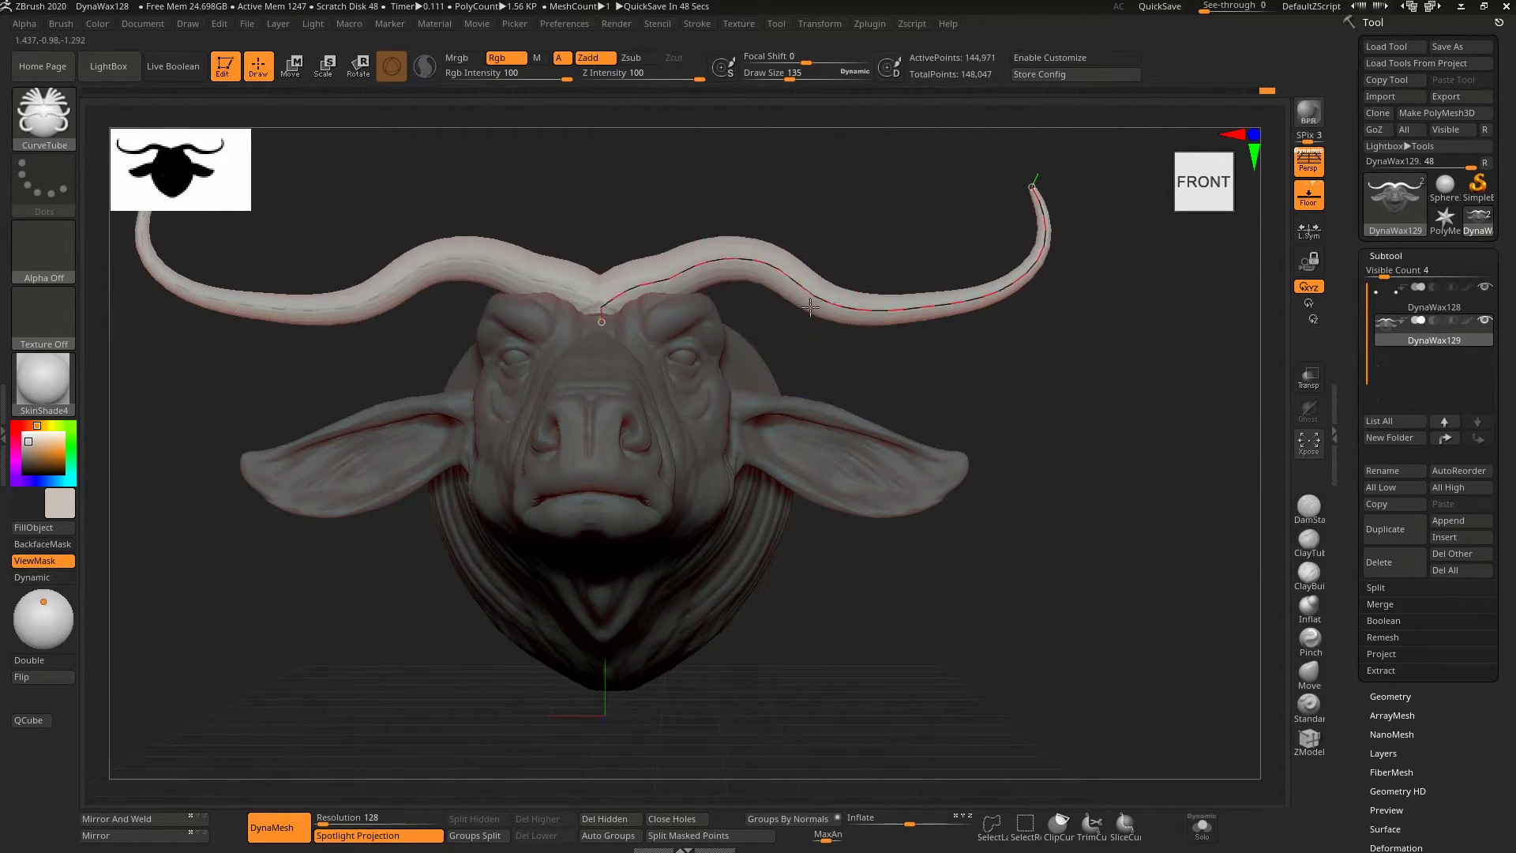
mouse_move(853, 204)
mouse_down()
mouse_move(649, 185)
mouse_move(897, 254)
mouse_move(981, 338)
mouse_move(718, 472)
mouse_move(618, 462)
mouse_move(710, 442)
mouse_up()
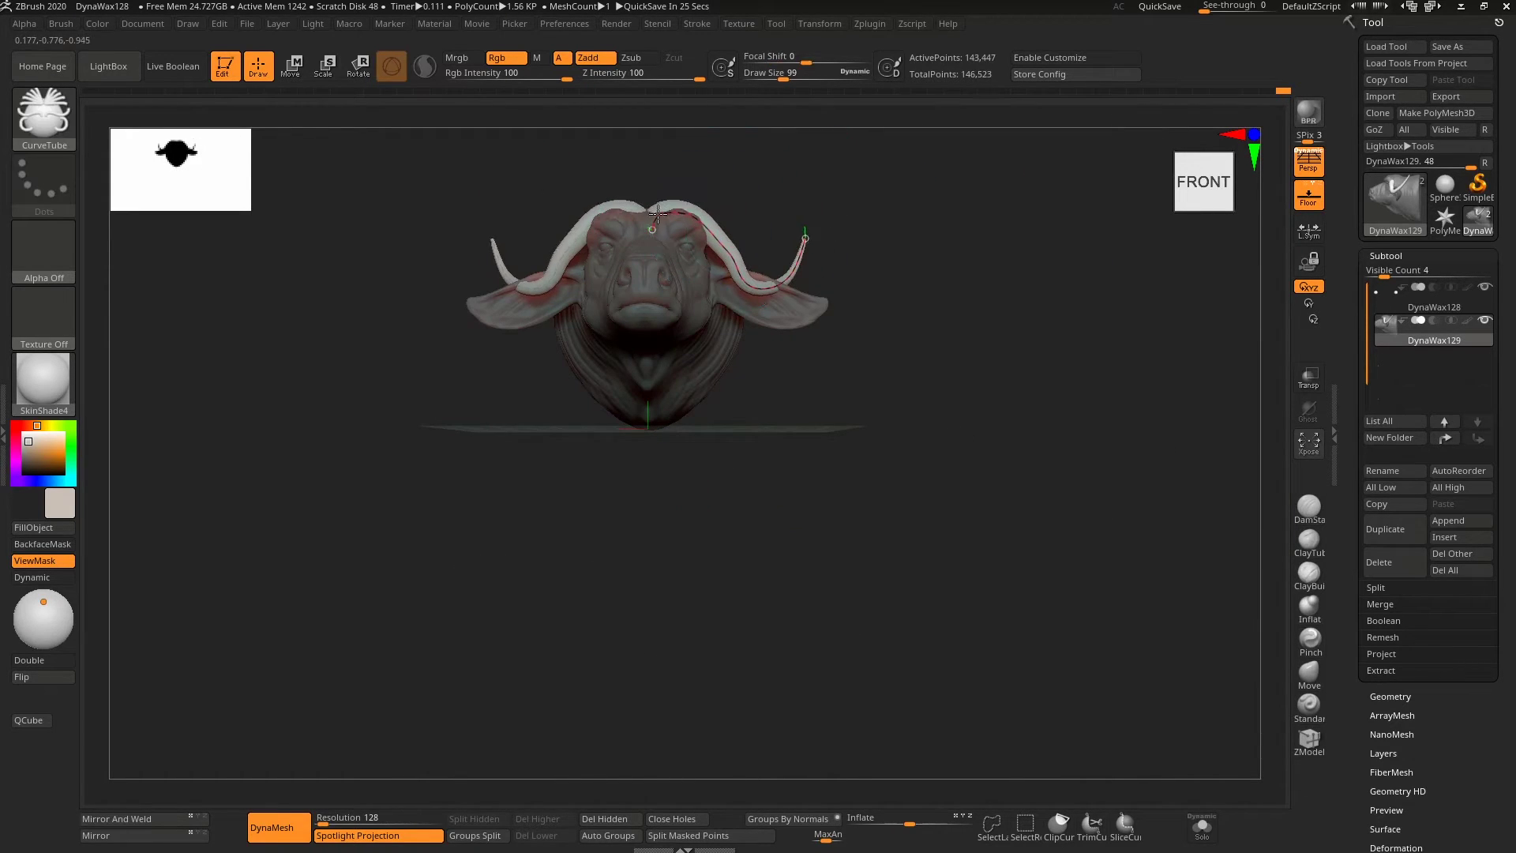
Step: Bend the horn curve into an S-shape, join both tubes across the head, and extend them to the tips
key(f)
key(s)
drag(940, 314, 873, 241)
mouse_move(918, 337)
mouse_down()
mouse_move(900, 360)
mouse_move(908, 260)
mouse_move(873, 176)
mouse_move(899, 244)
mouse_move(848, 289)
mouse_up()
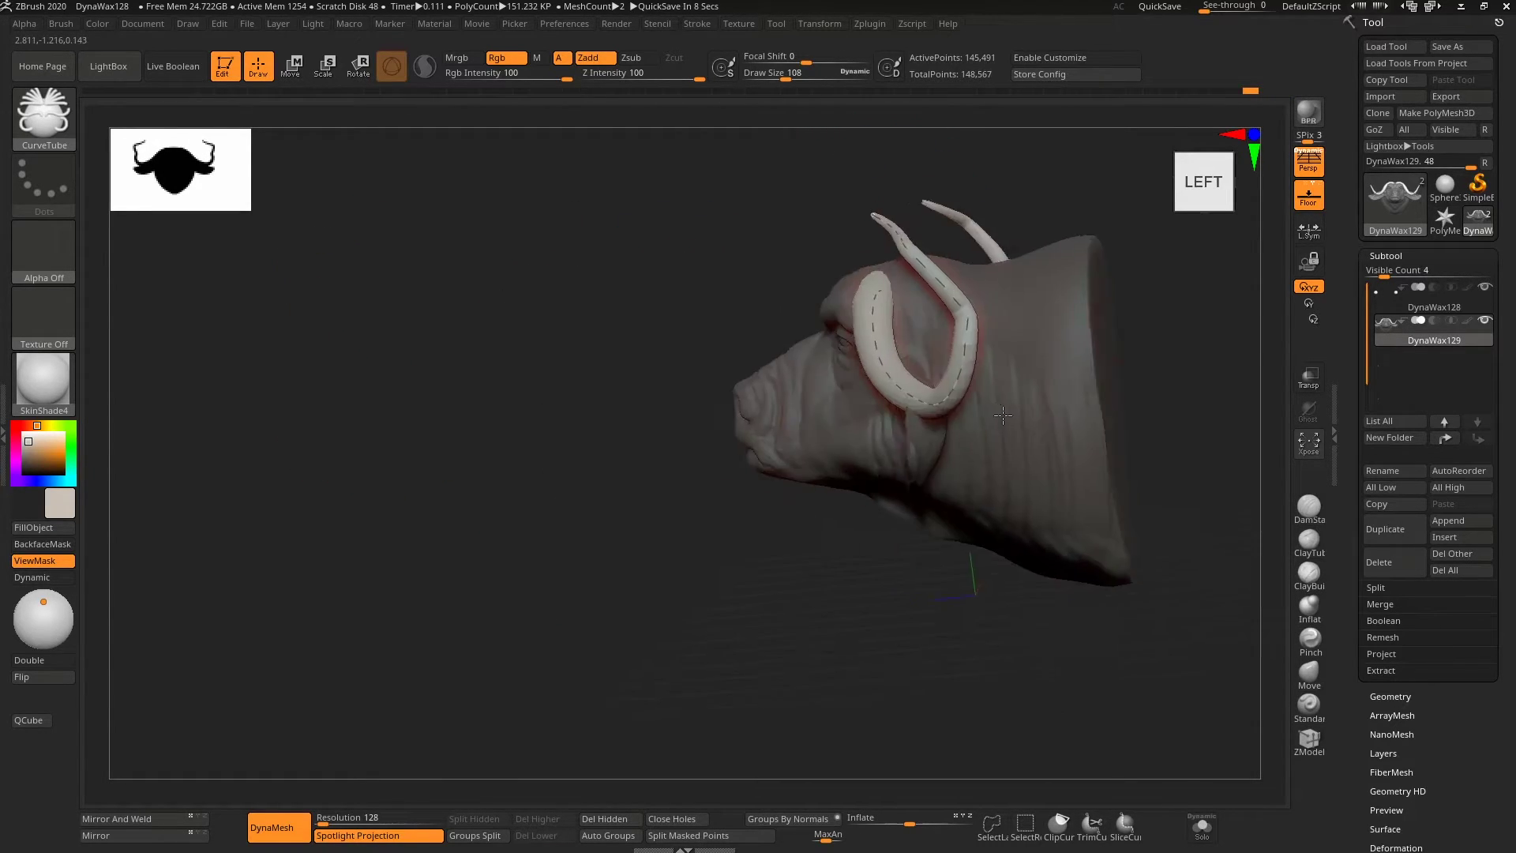
click(656, 285)
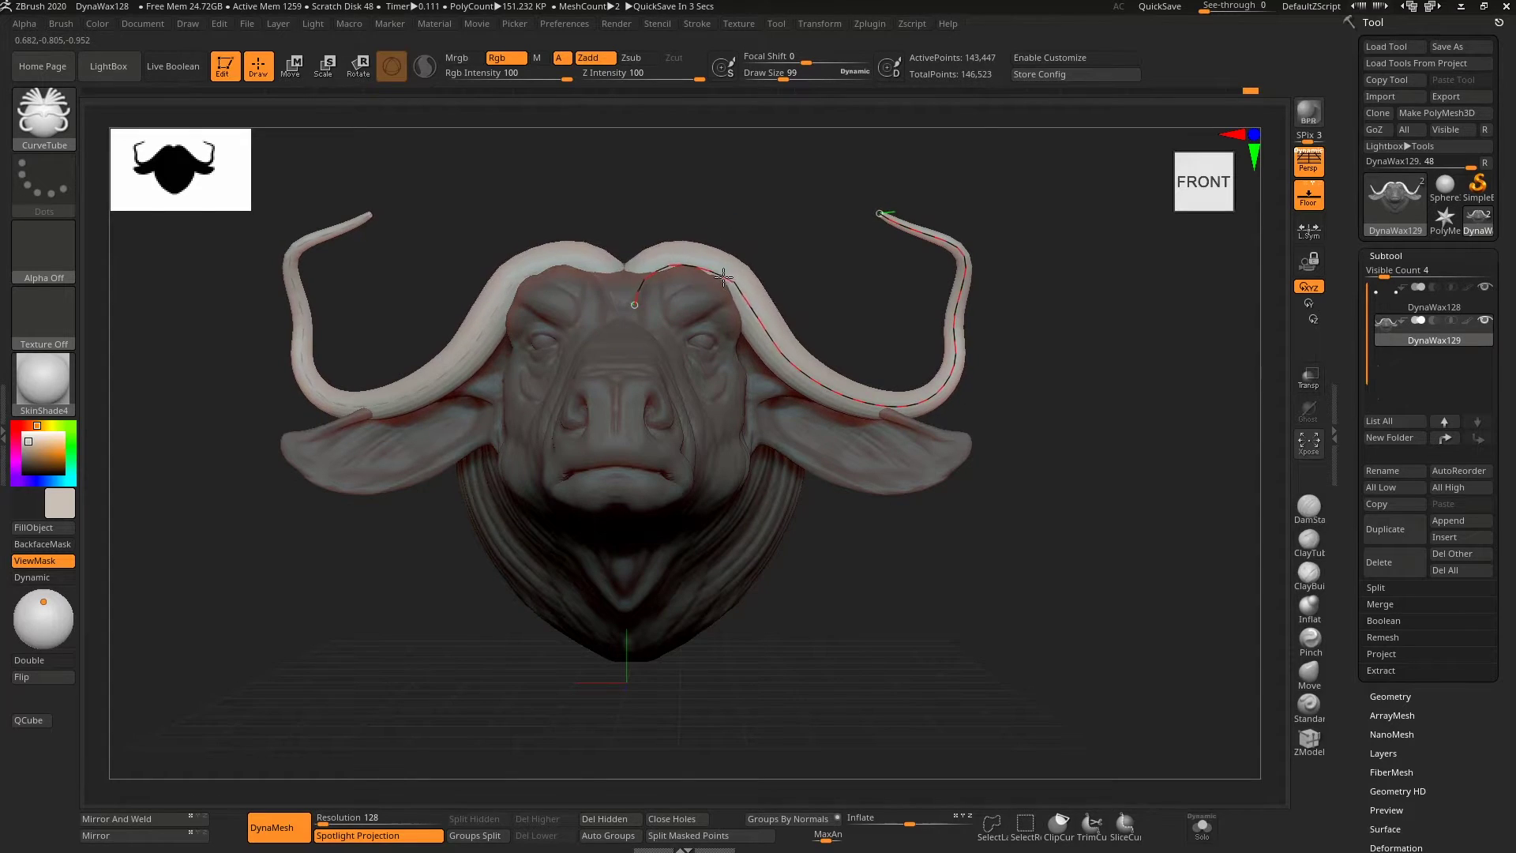
drag(885, 215, 926, 196)
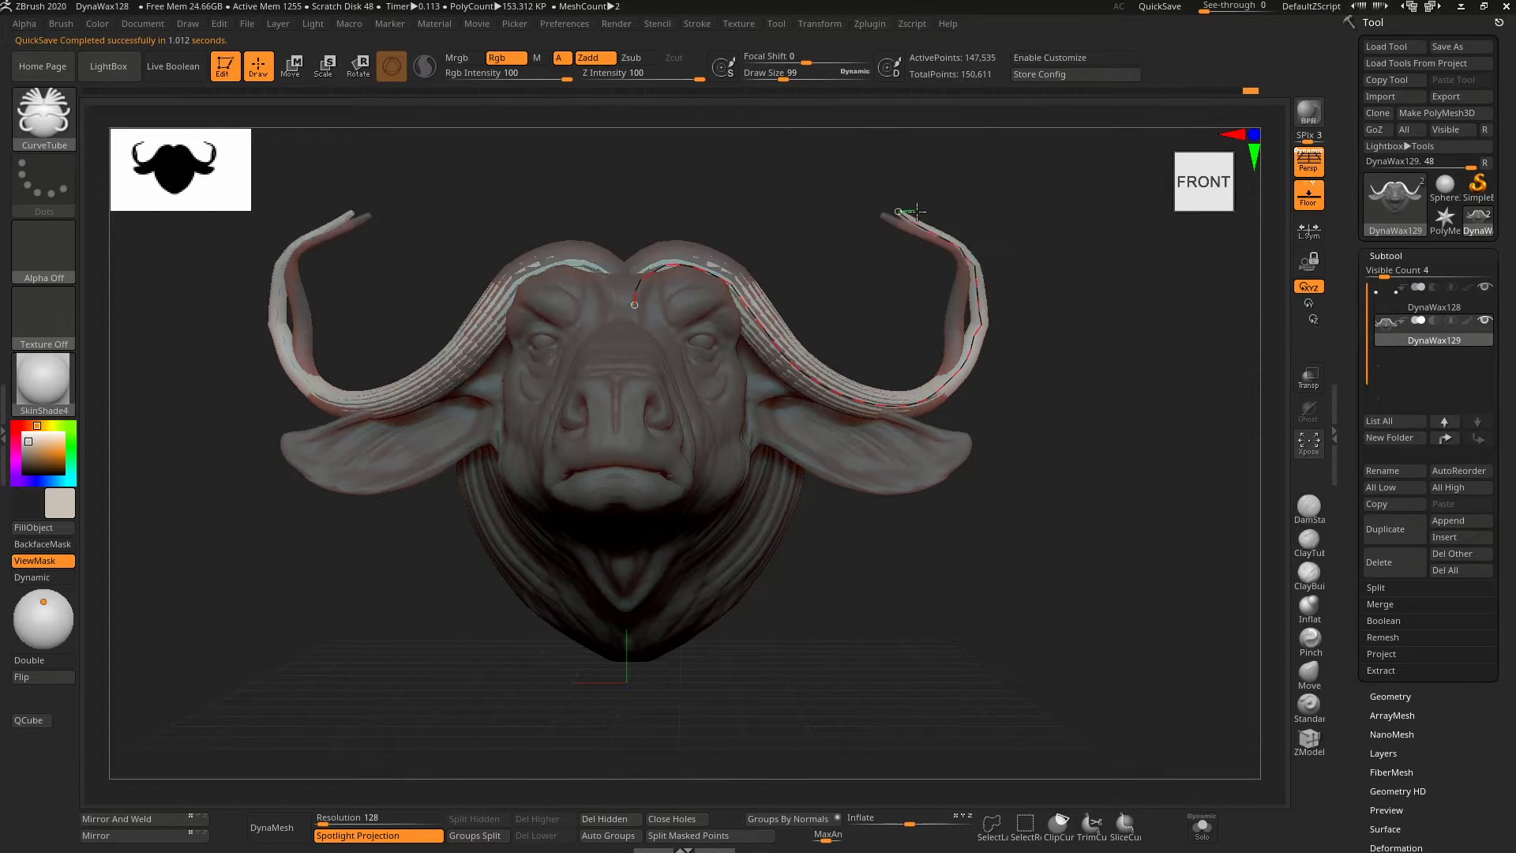
Step: Enlarge the draw size and rebuild the horn tubes thicker along their curve
click(705, 26)
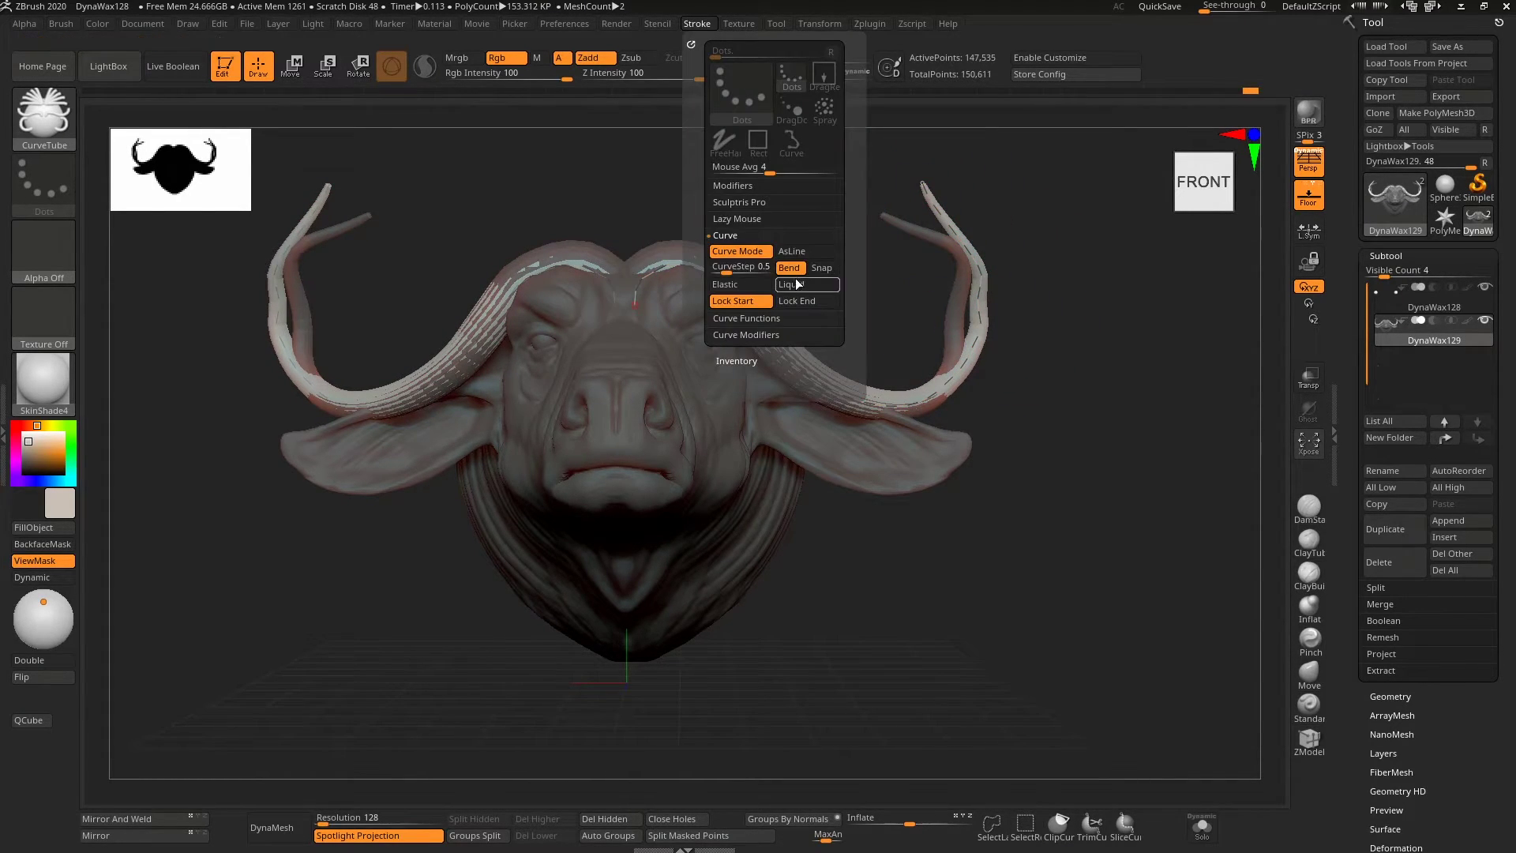
mouse_move(947, 196)
mouse_down()
mouse_move(939, 216)
mouse_move(961, 250)
mouse_up()
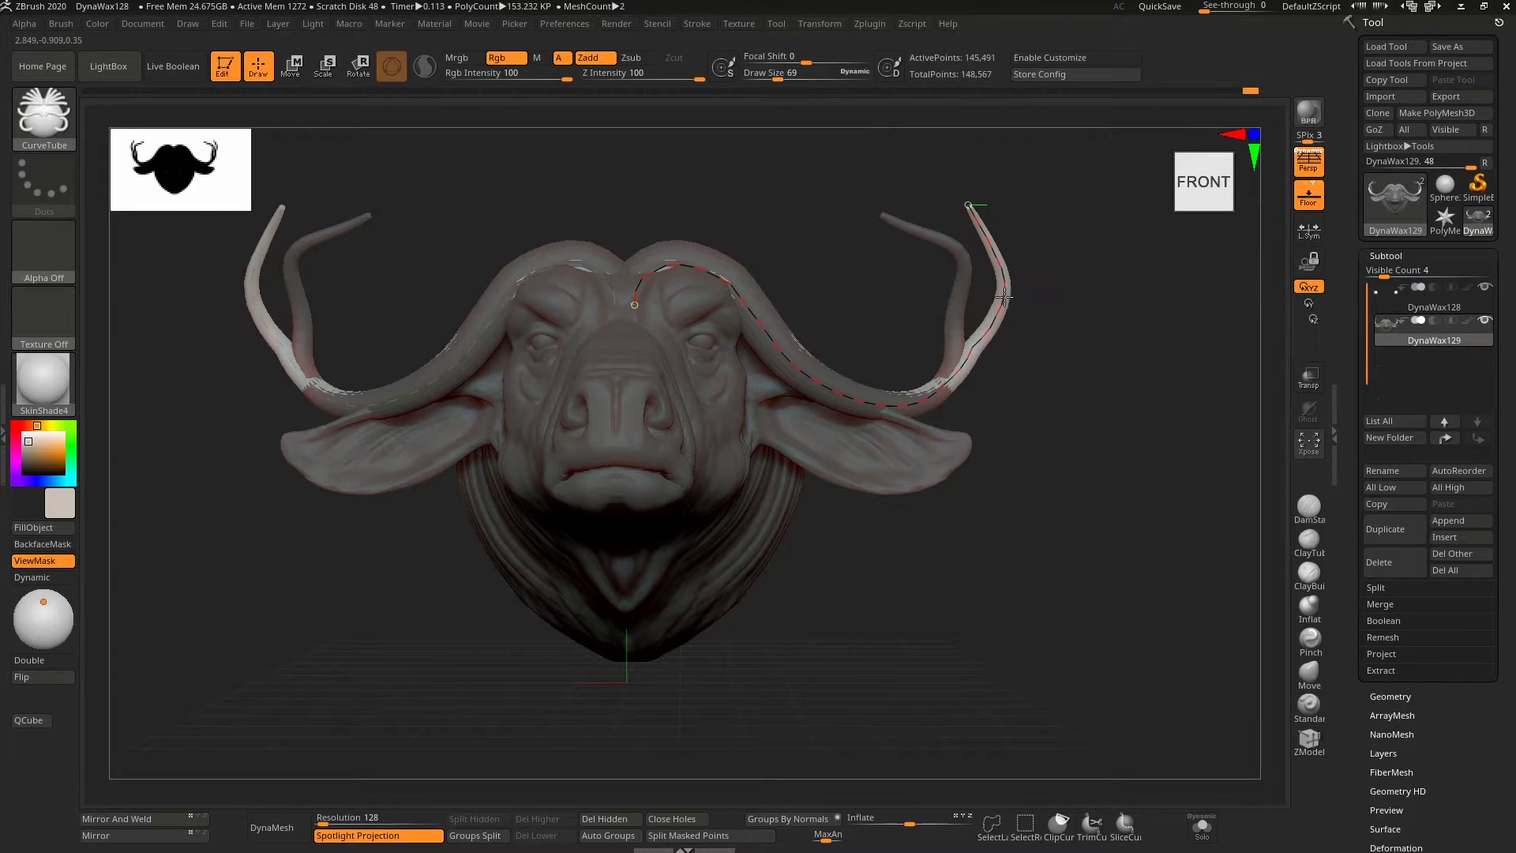
drag(1105, 395, 939, 406)
key(bracketright)
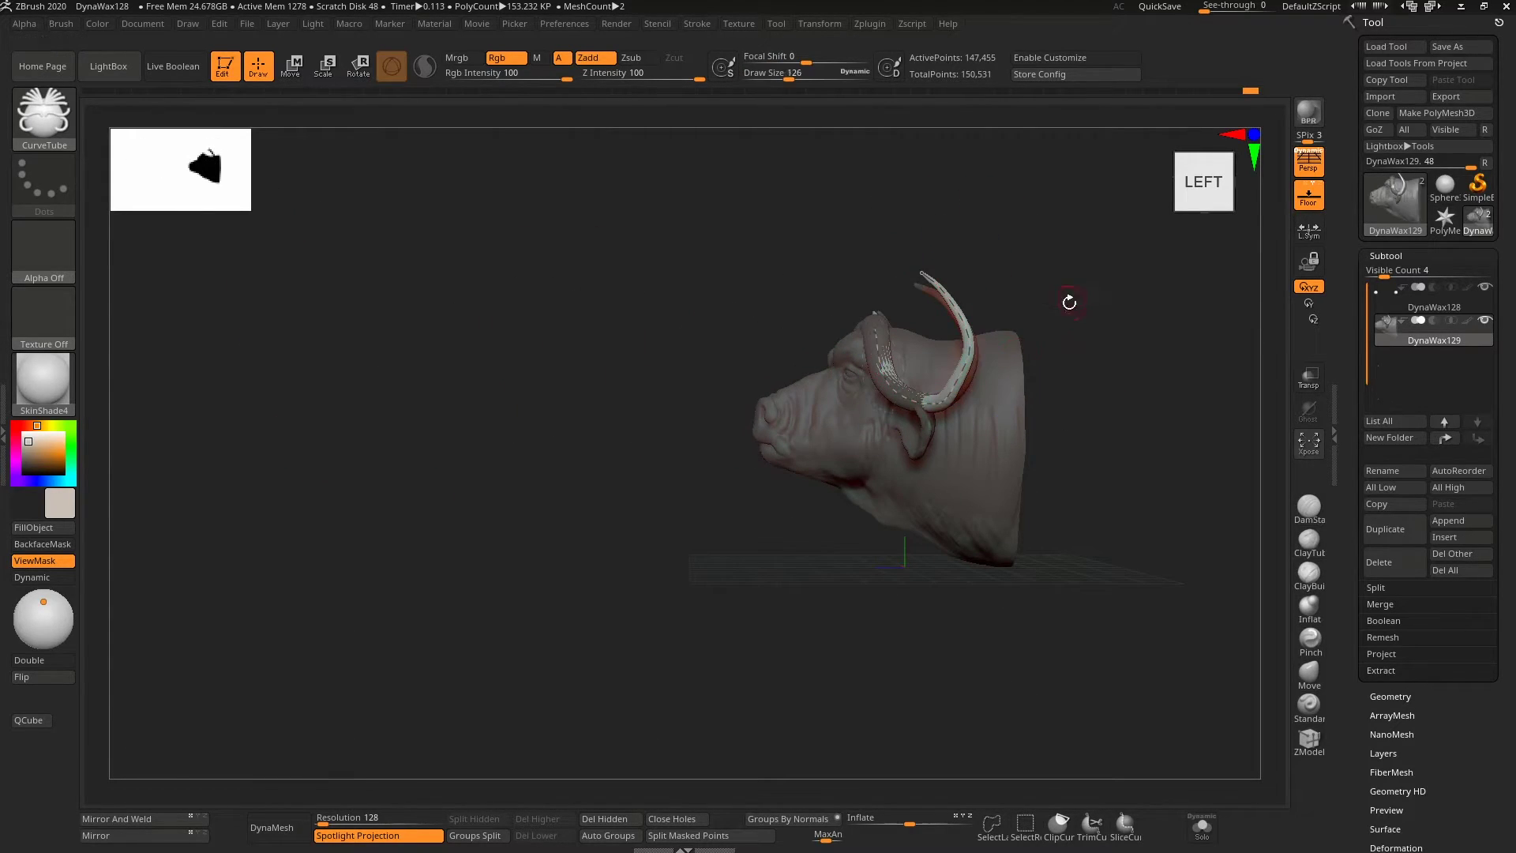
drag(1069, 301, 1018, 237)
click(697, 24)
click(828, 361)
Step: Rebuild the horn tube thicker and split it off into its own subtool
key(bracketright)
click(697, 23)
click(732, 468)
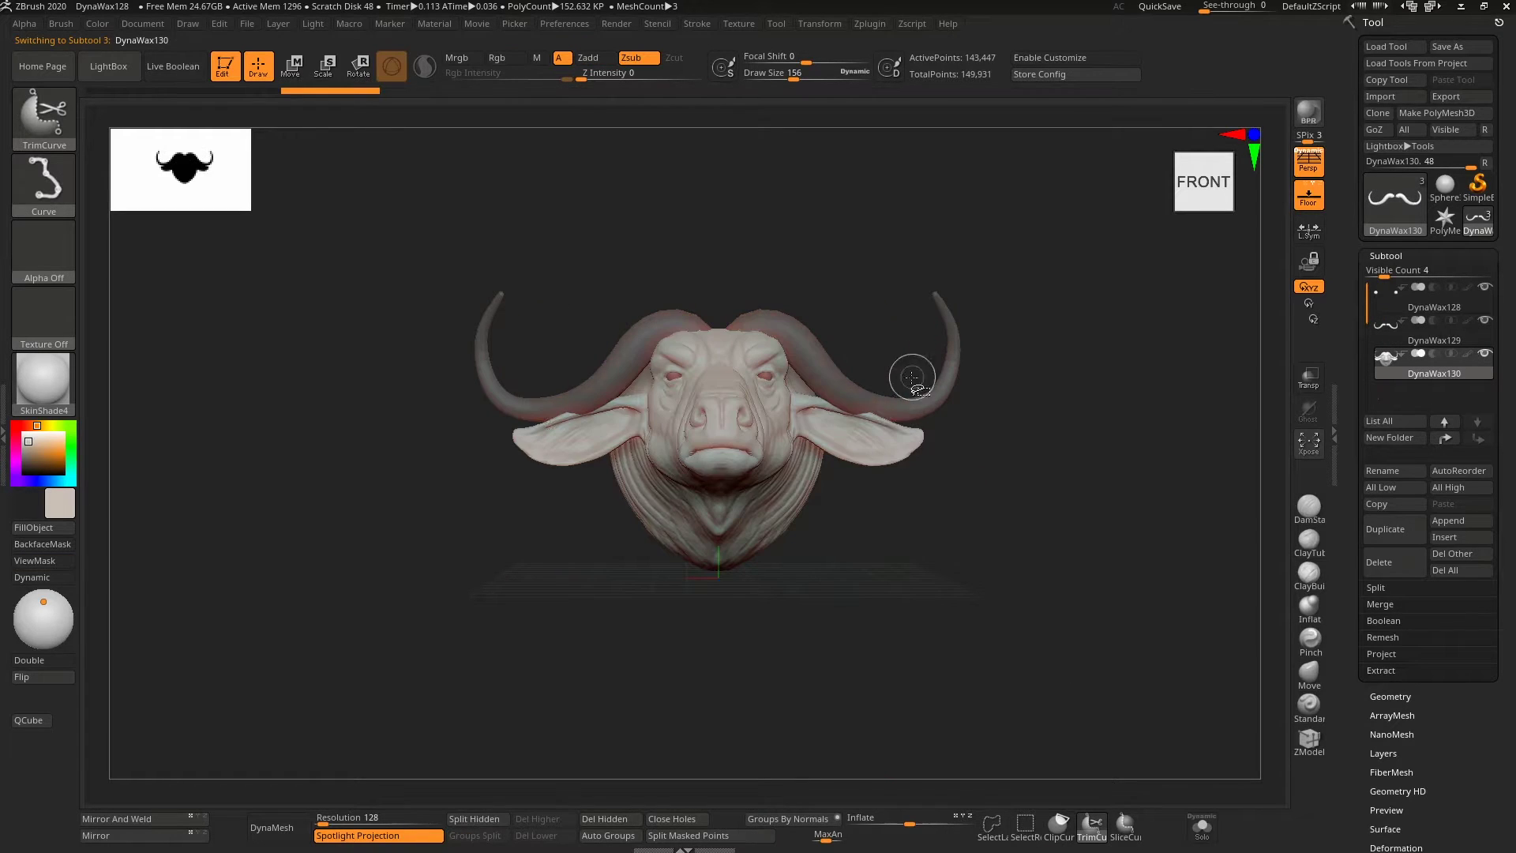
key(w)
key(q)
Step: Rotate and reposition the horn subtool onto the head with Transpose
mouse_move(932, 505)
mouse_down()
mouse_move(971, 532)
mouse_move(1049, 362)
mouse_move(843, 529)
mouse_up()
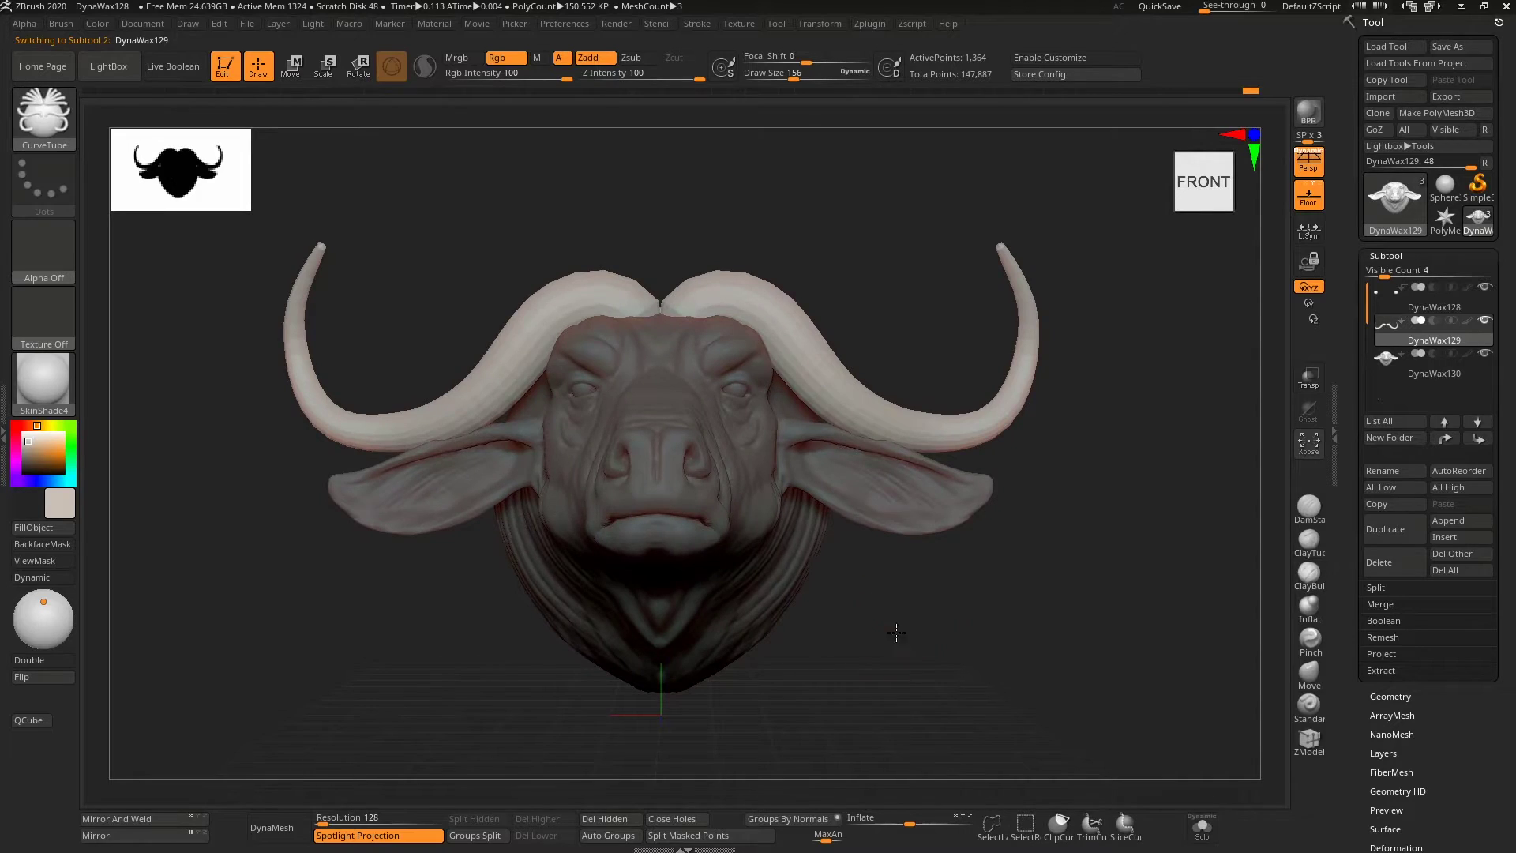
drag(897, 629, 821, 647)
key(w)
drag(878, 290, 722, 288)
key(q)
Step: On the head subtool, lasso-mask both ears and invert the mask so only the ears are free
alt+click(986, 474)
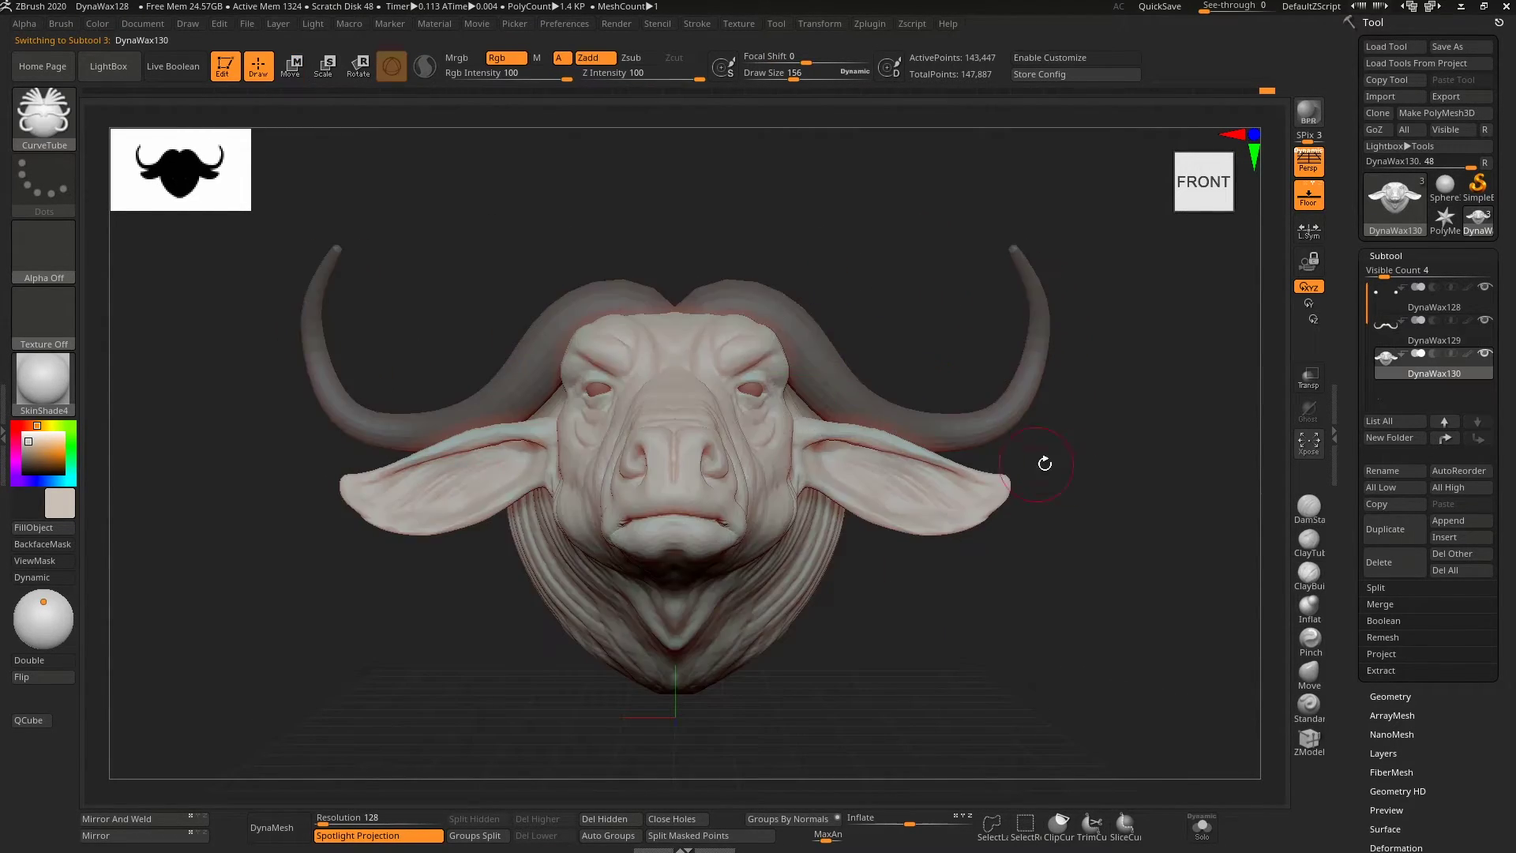
mouse_move(1042, 464)
mouse_down()
mouse_move(1213, 513)
mouse_move(1126, 507)
mouse_up()
ctrl+drag(987, 513, 1039, 531)
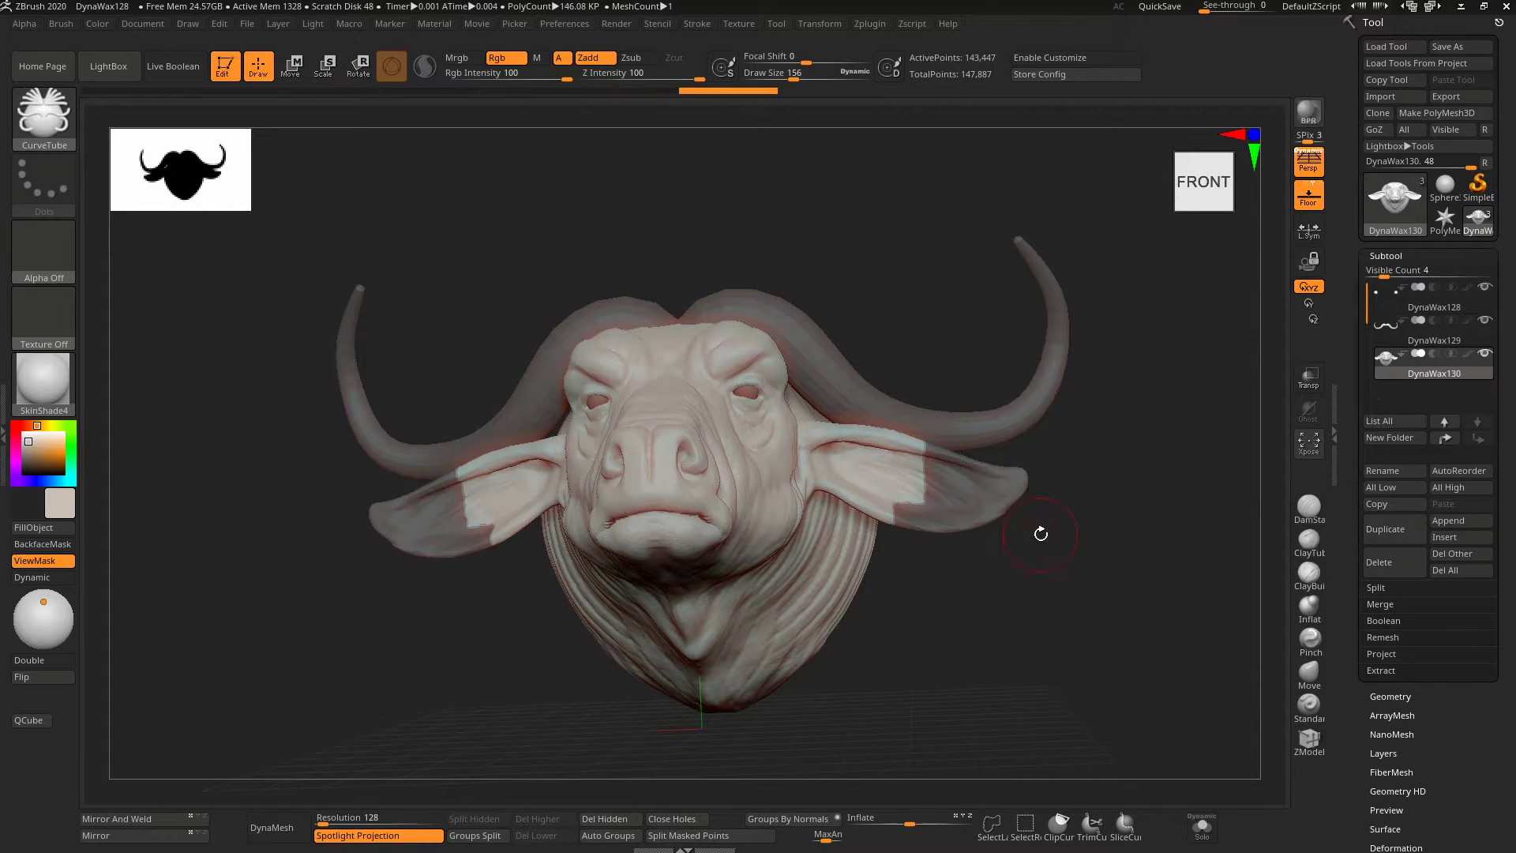
drag(1121, 600, 1105, 506)
click(43, 186)
click(262, 230)
shift+drag(955, 237, 944, 372)
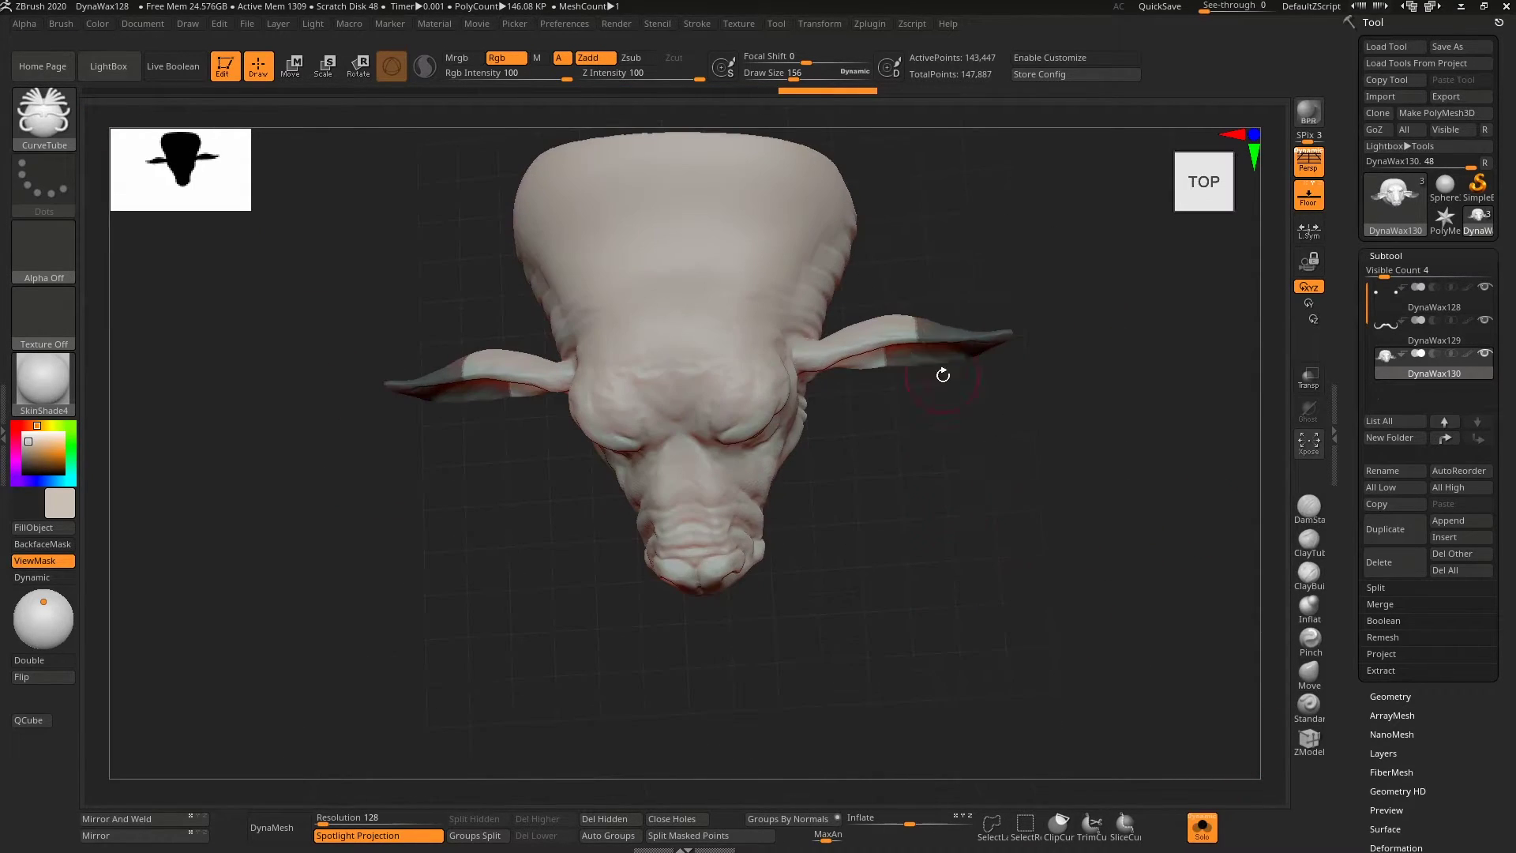
key(ctrl+i)
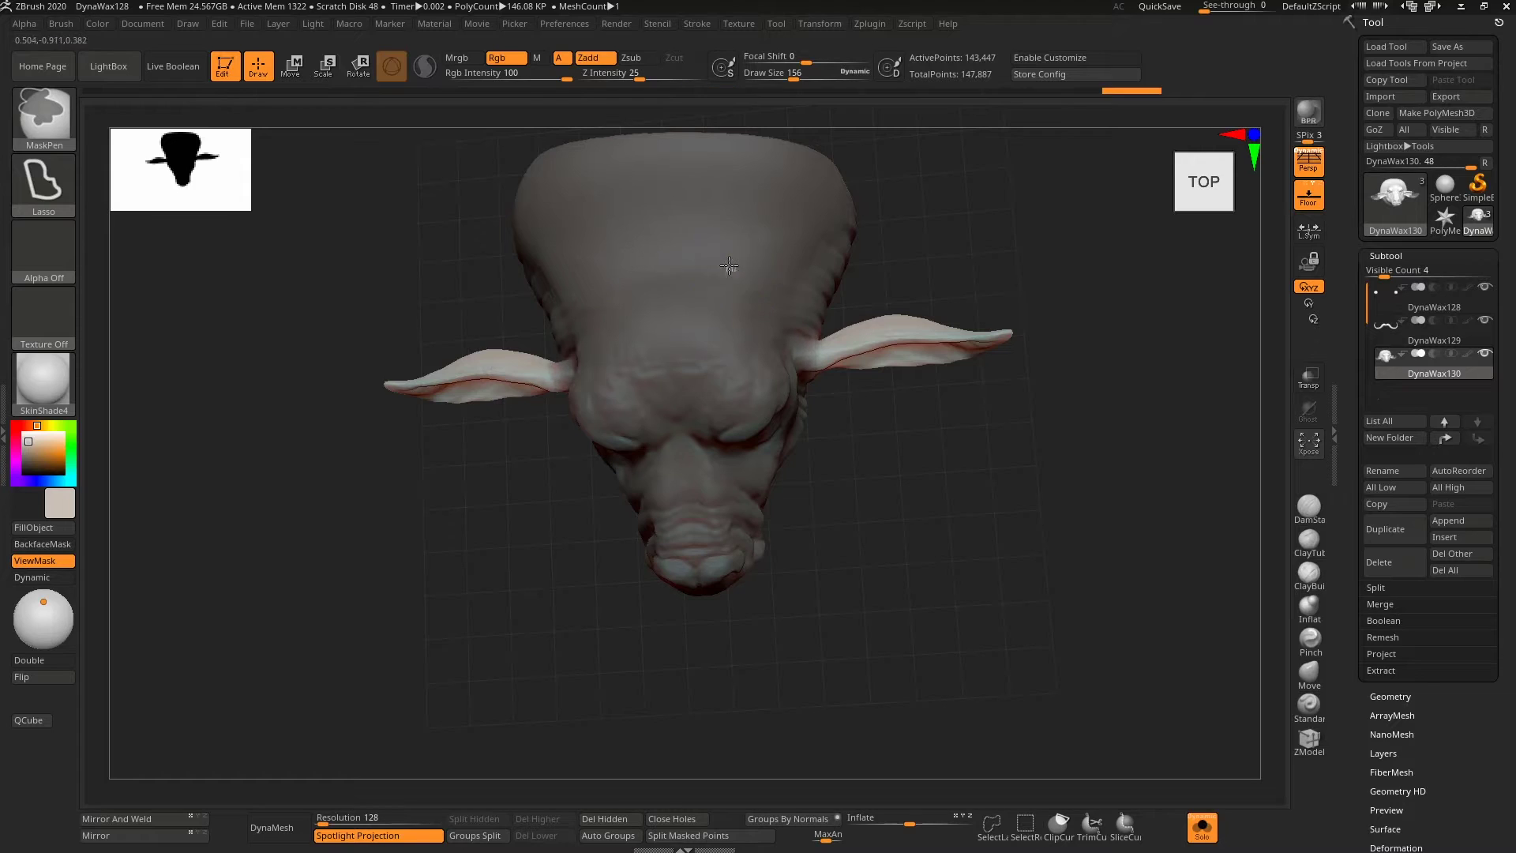
Step: Rotate the ears around a pivot placed at the ear, then clear the mask
key(w)
shift+drag(728, 265, 879, 316)
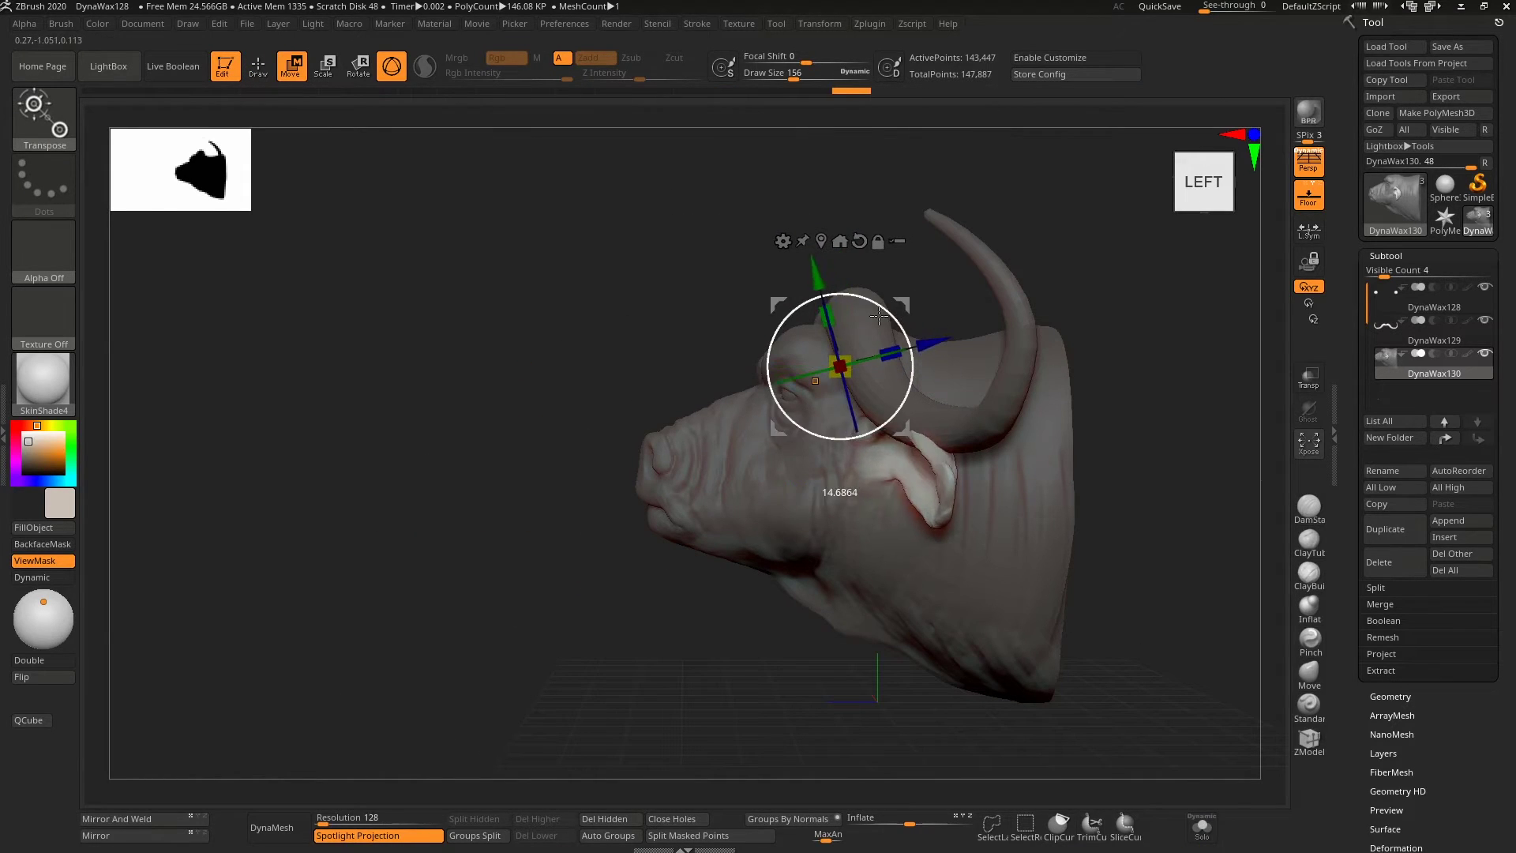
alt+click(855, 466)
drag(907, 505, 915, 406)
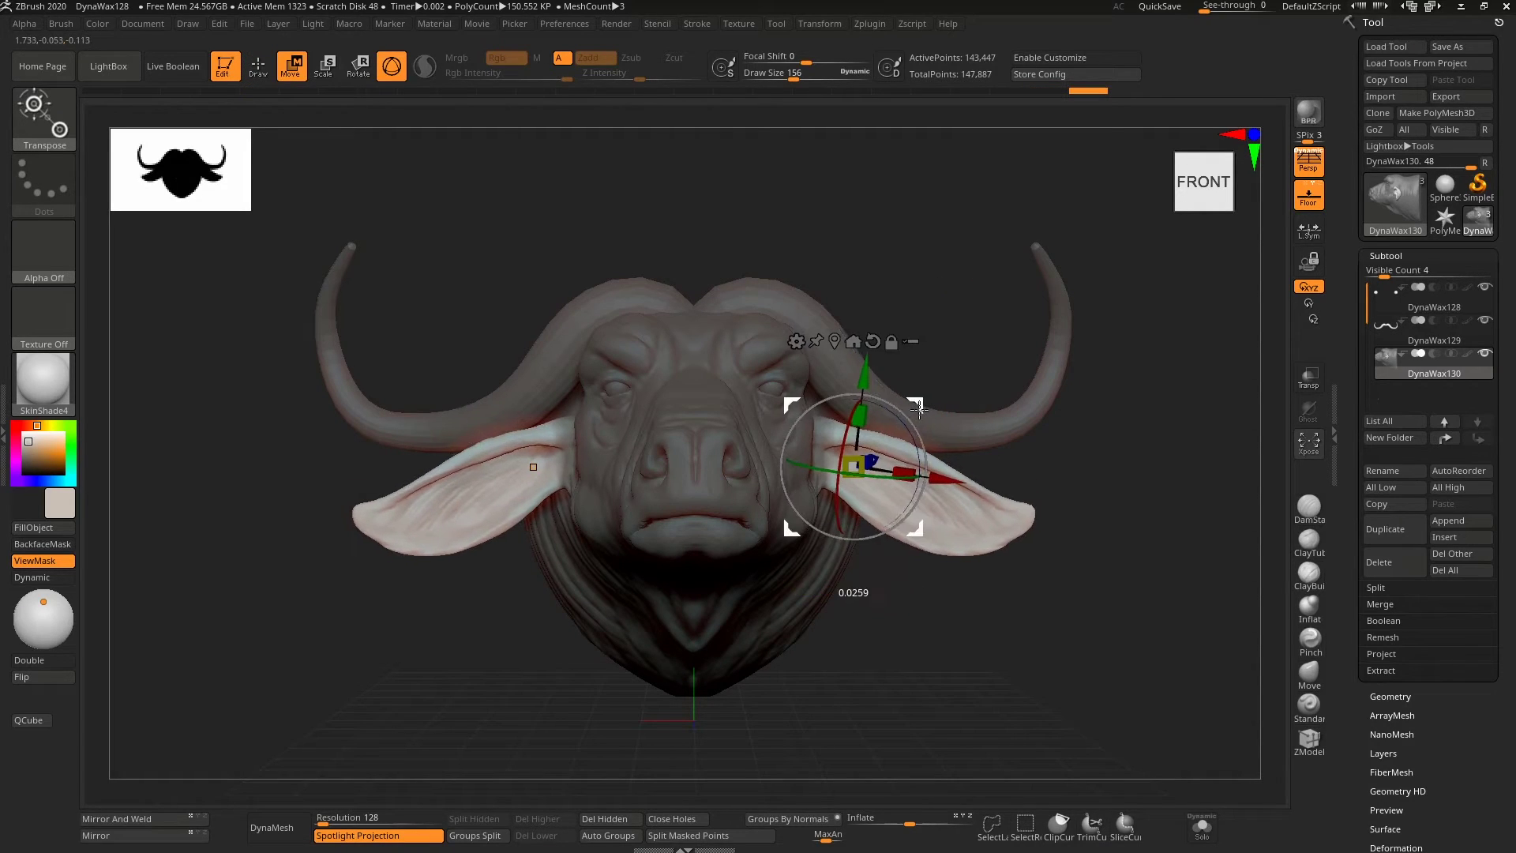
key(q)
drag(1145, 600, 987, 584)
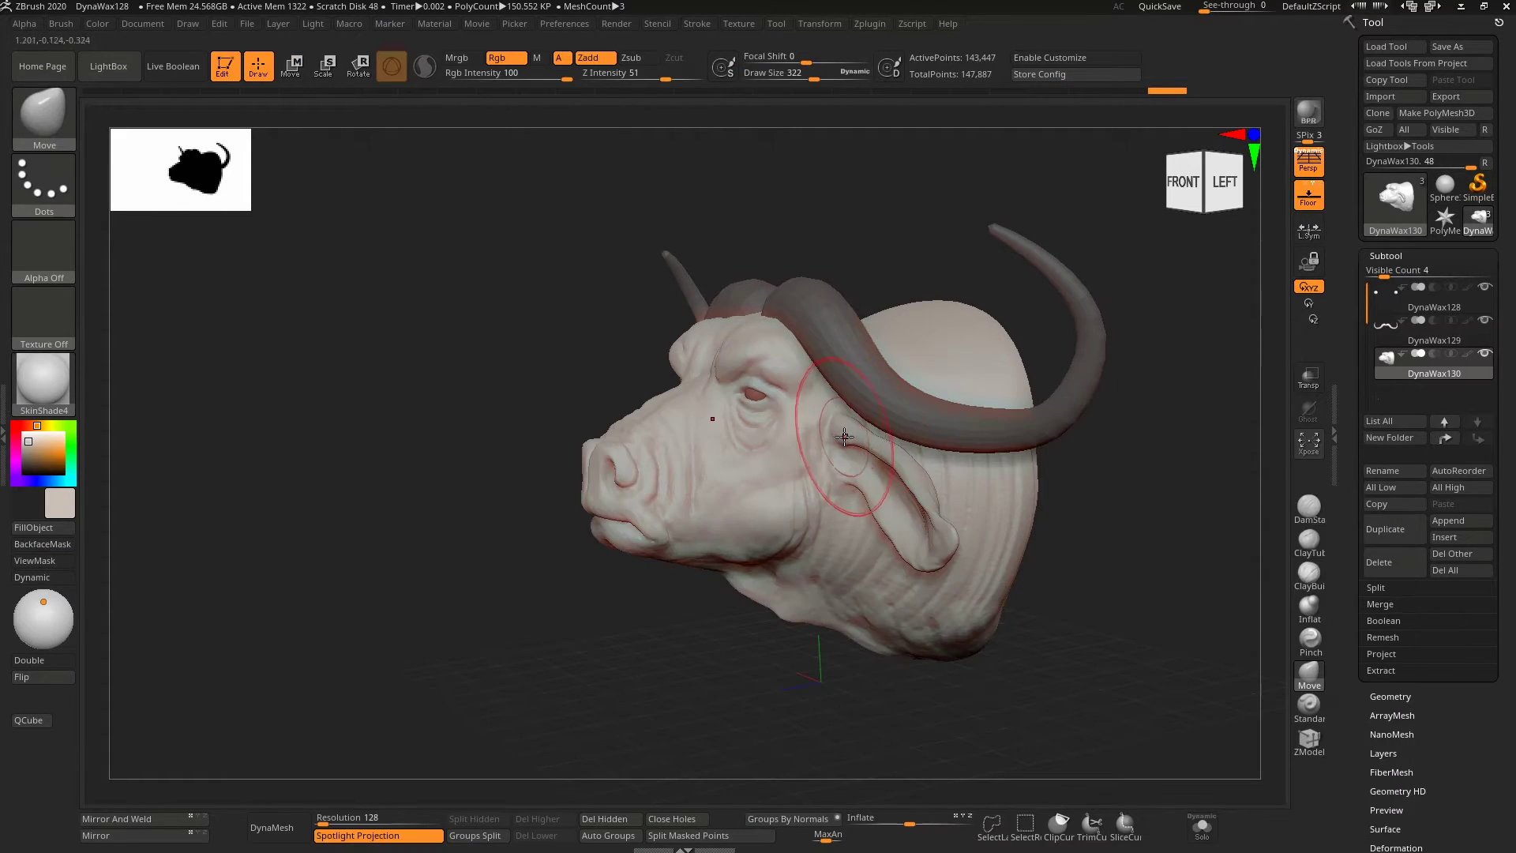
mouse_move(841, 474)
shift+mouse_down()
mouse_move(839, 271)
mouse_move(694, 271)
mouse_move(761, 280)
shift+mouse_up()
Step: Pull the horn bosses upward with the Move brush on the horns subtool
alt+click(807, 282)
key(bracketright)
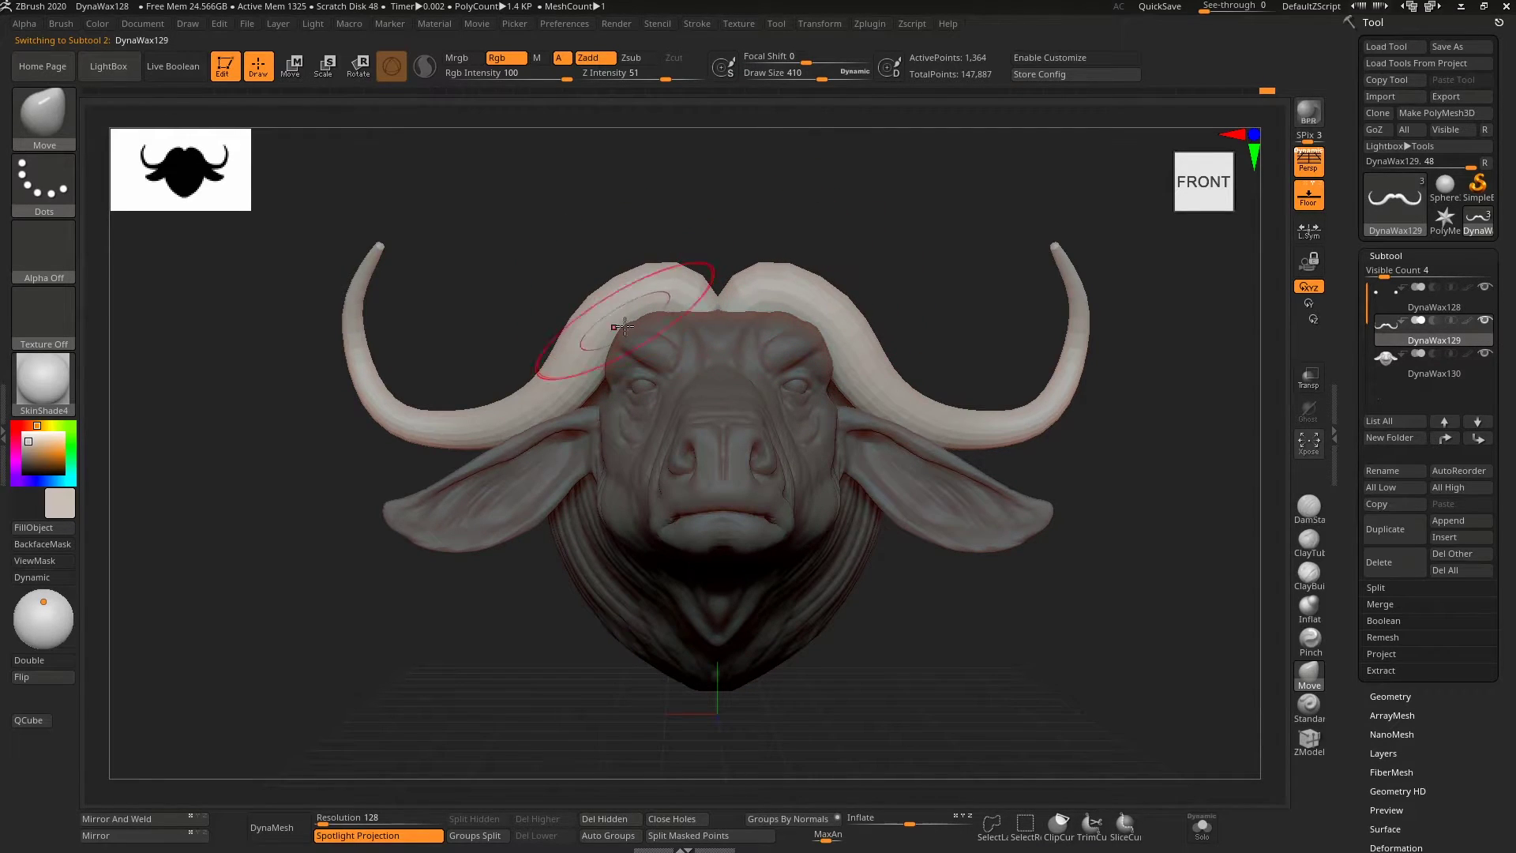
drag(822, 602, 807, 648)
ctrl+drag(948, 574, 916, 600)
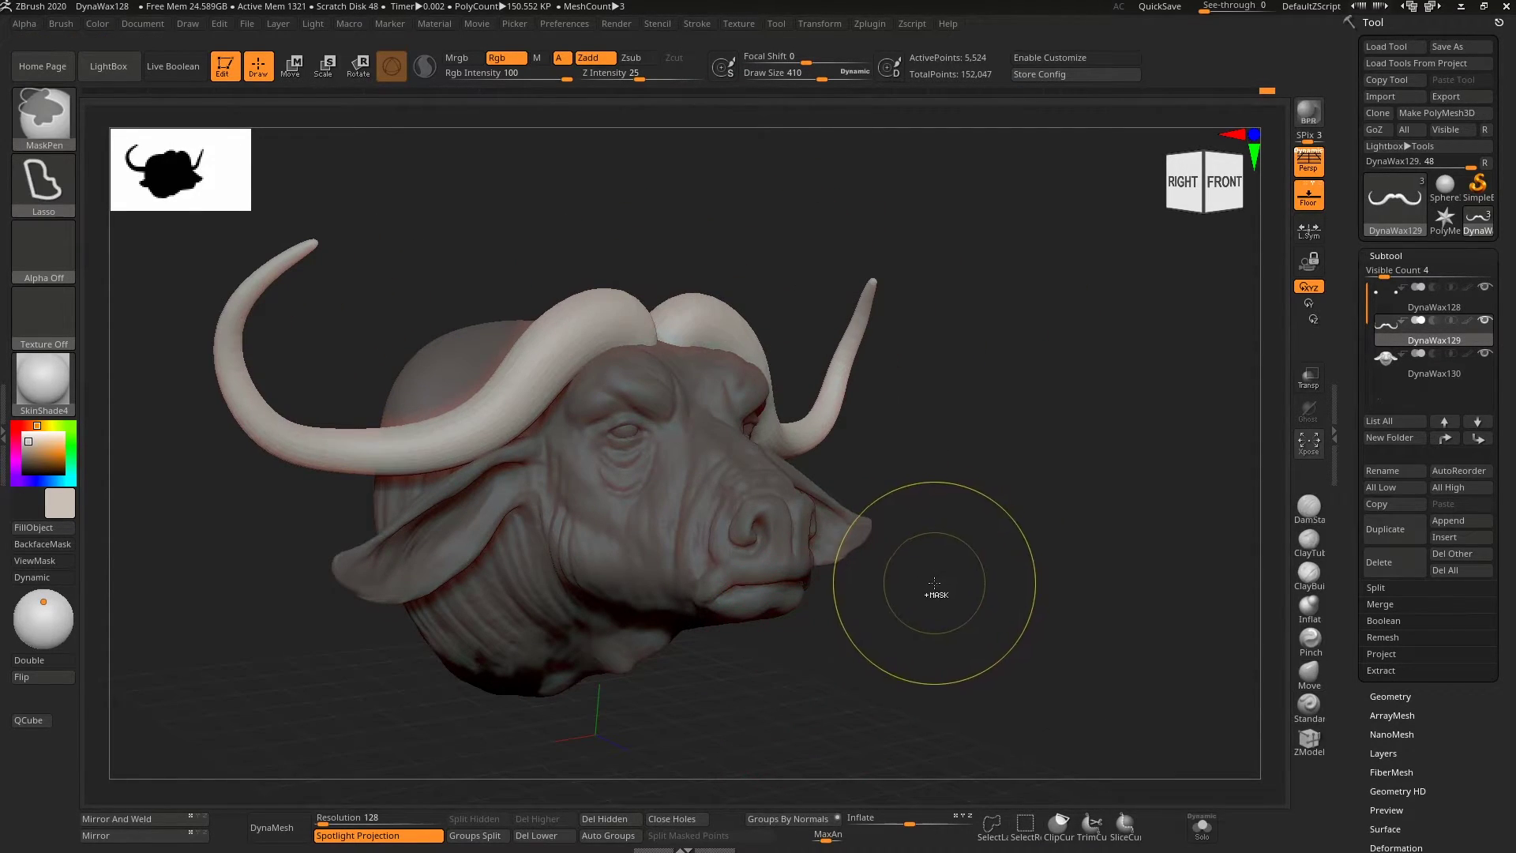
Step: DynaMesh the horns into one solid mesh and save the project as buffalo
key(bracketleft)
key(bracketleft)
key(ctrl)
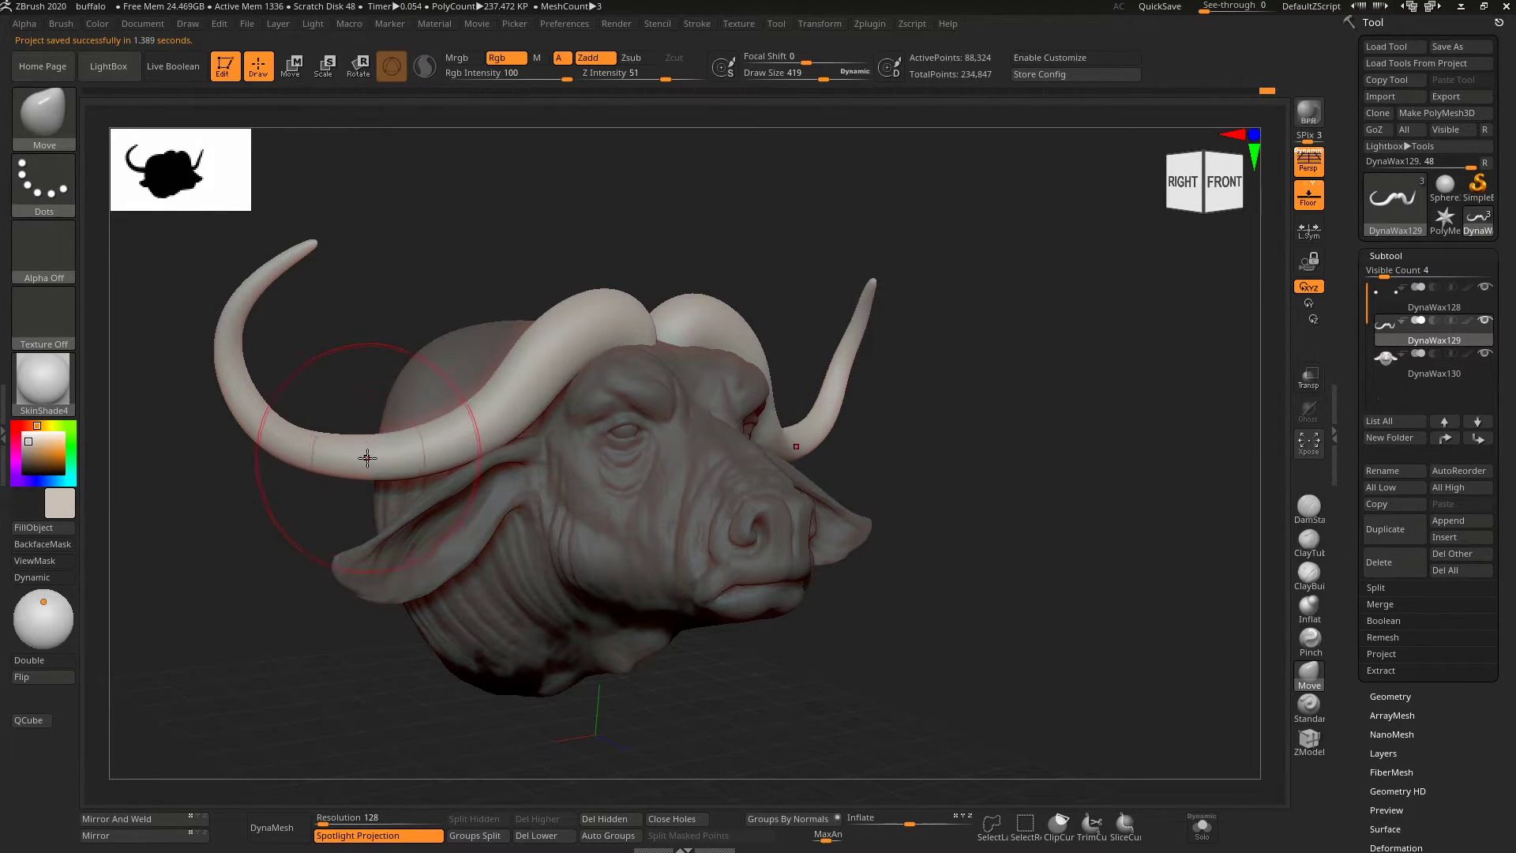
shift+drag(465, 399, 458, 395)
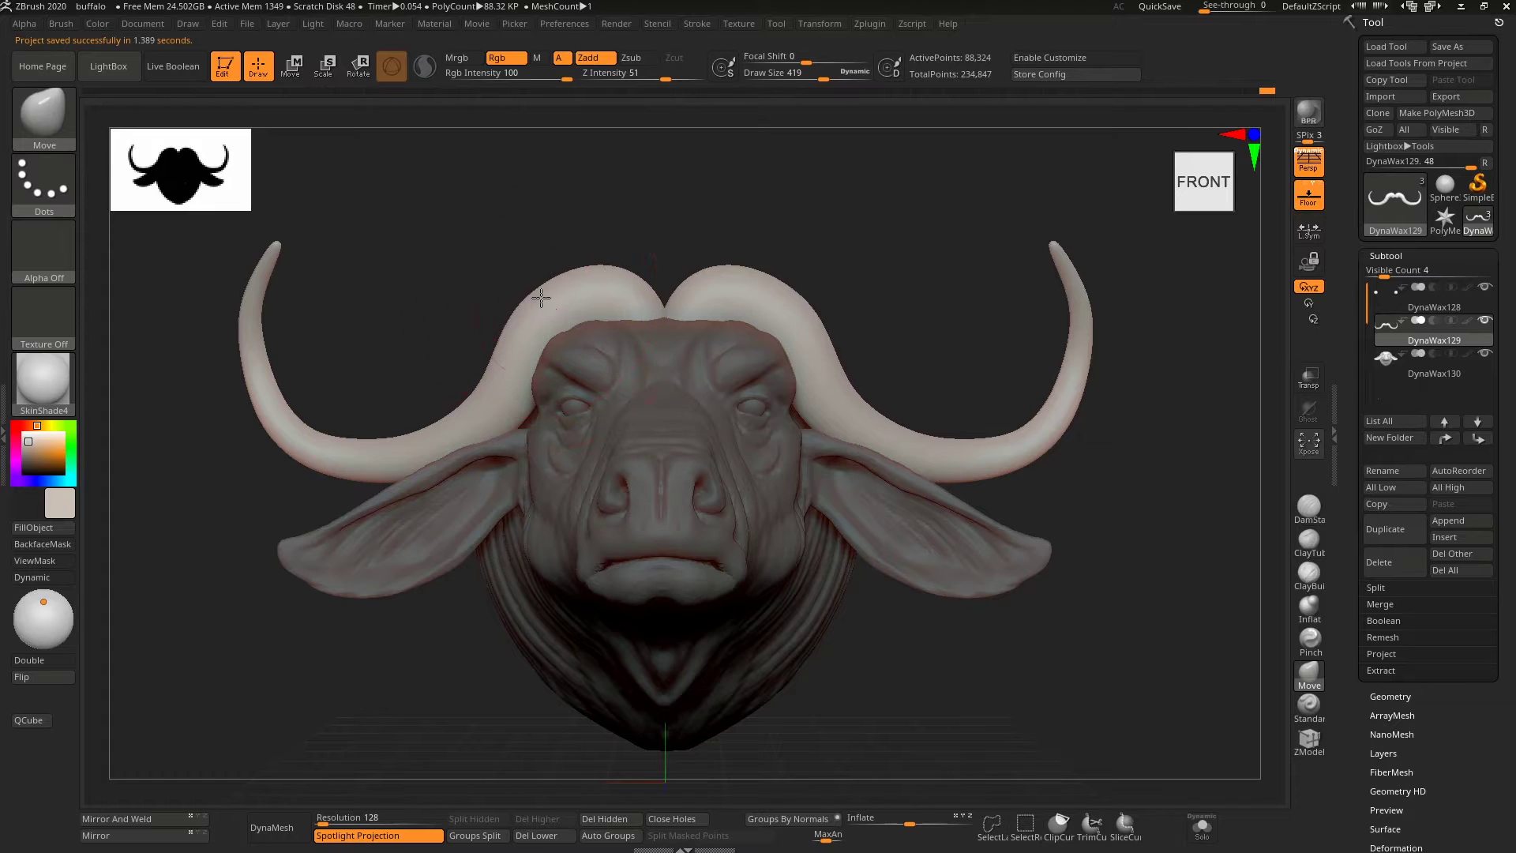
mouse_move(524, 328)
shift+right_down()
mouse_move(785, 311)
mouse_move(513, 347)
mouse_move(530, 336)
shift+right_up()
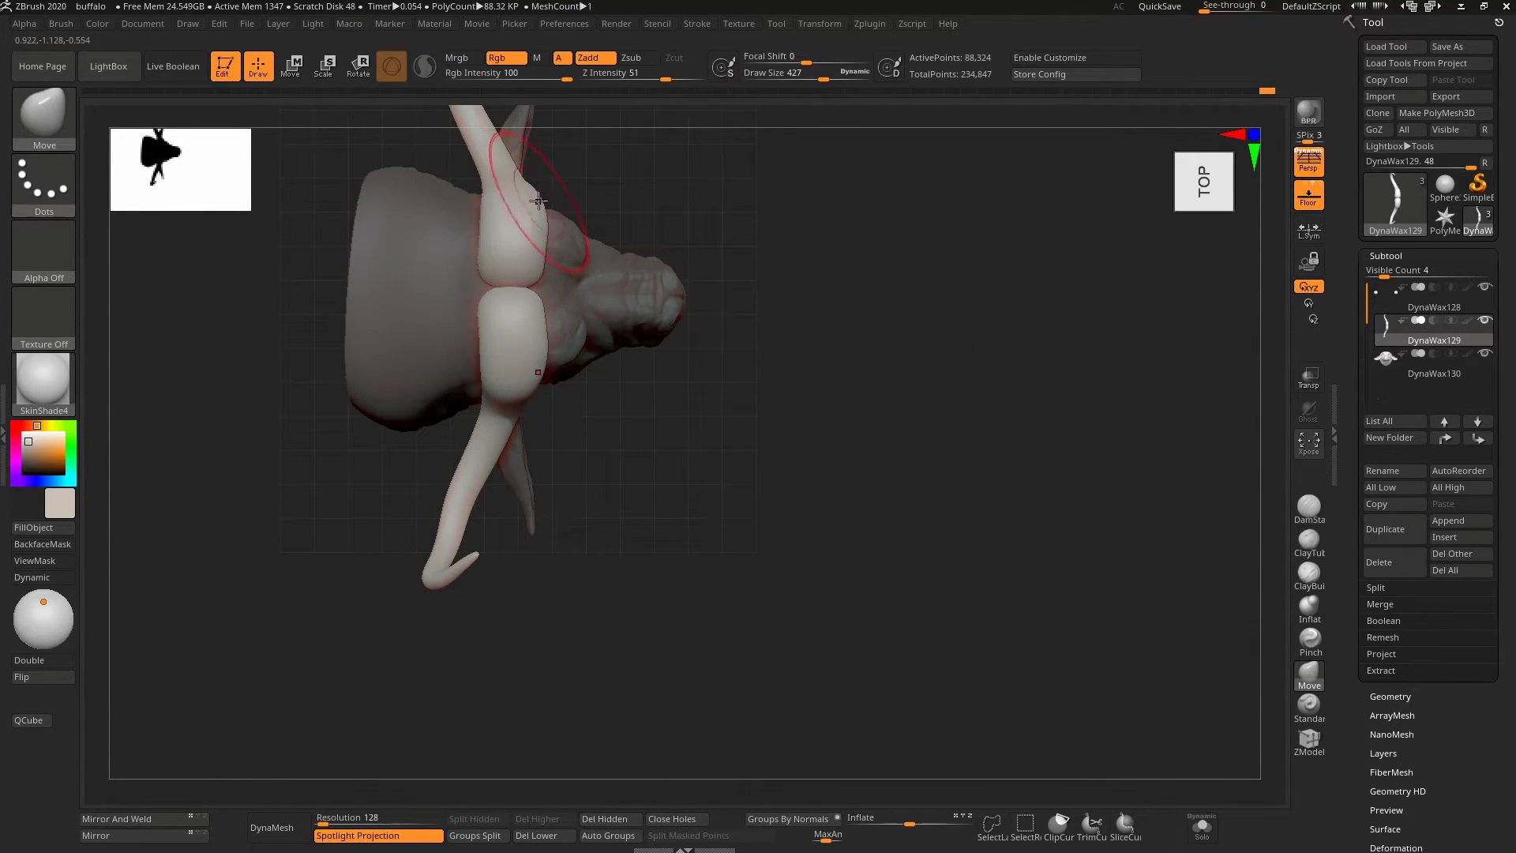
shift+right_drag(474, 501, 745, 297)
key(comma)
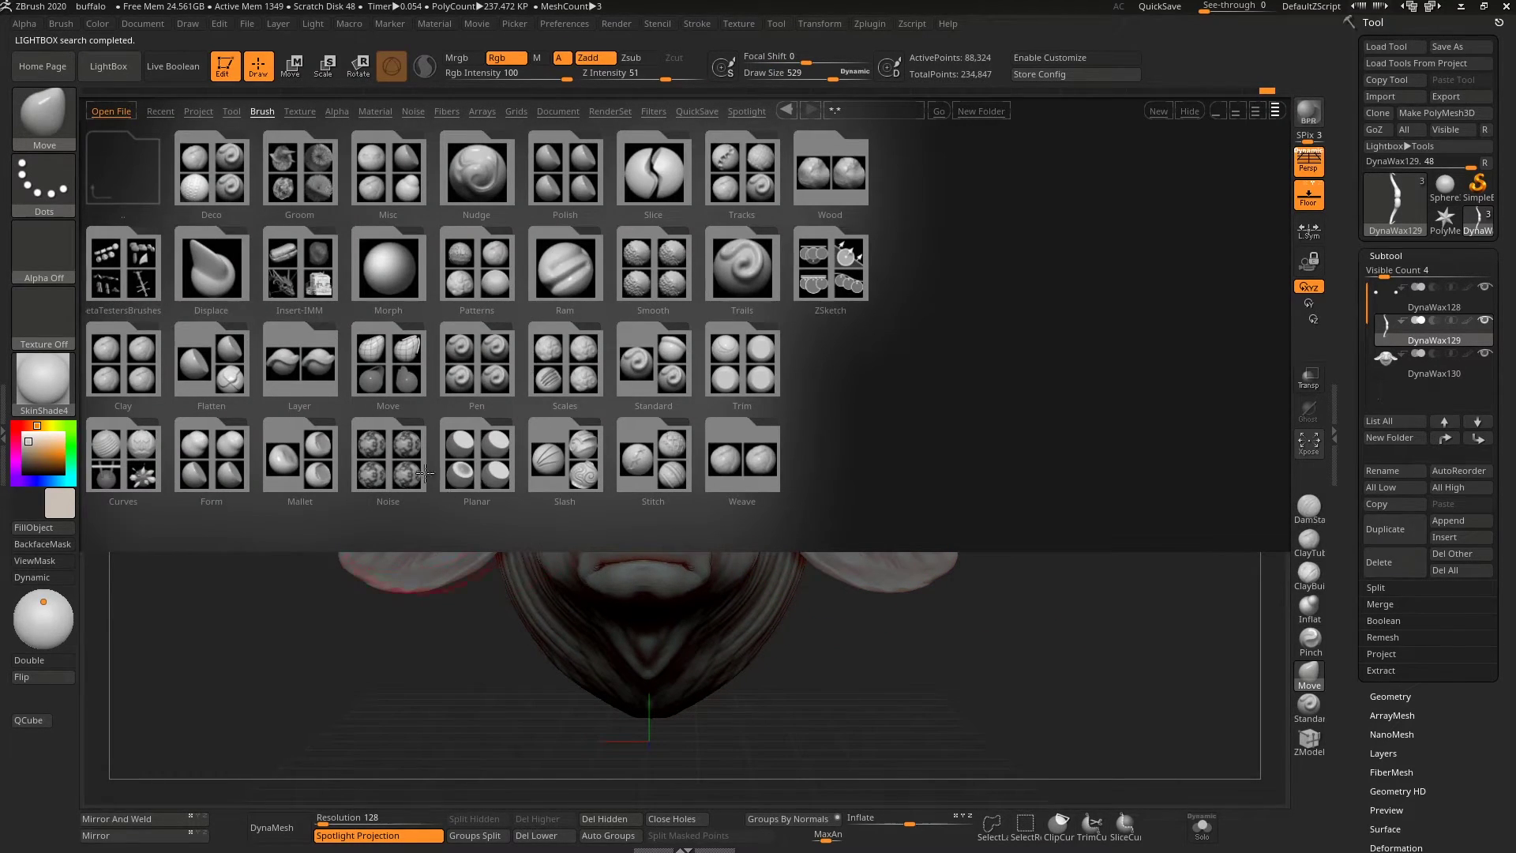
Step: Load the Noise06 brush from LightBox and roughen the horn bosses
double_click(425, 472)
double_click(218, 285)
ctrl+right_drag(507, 362, 600, 327)
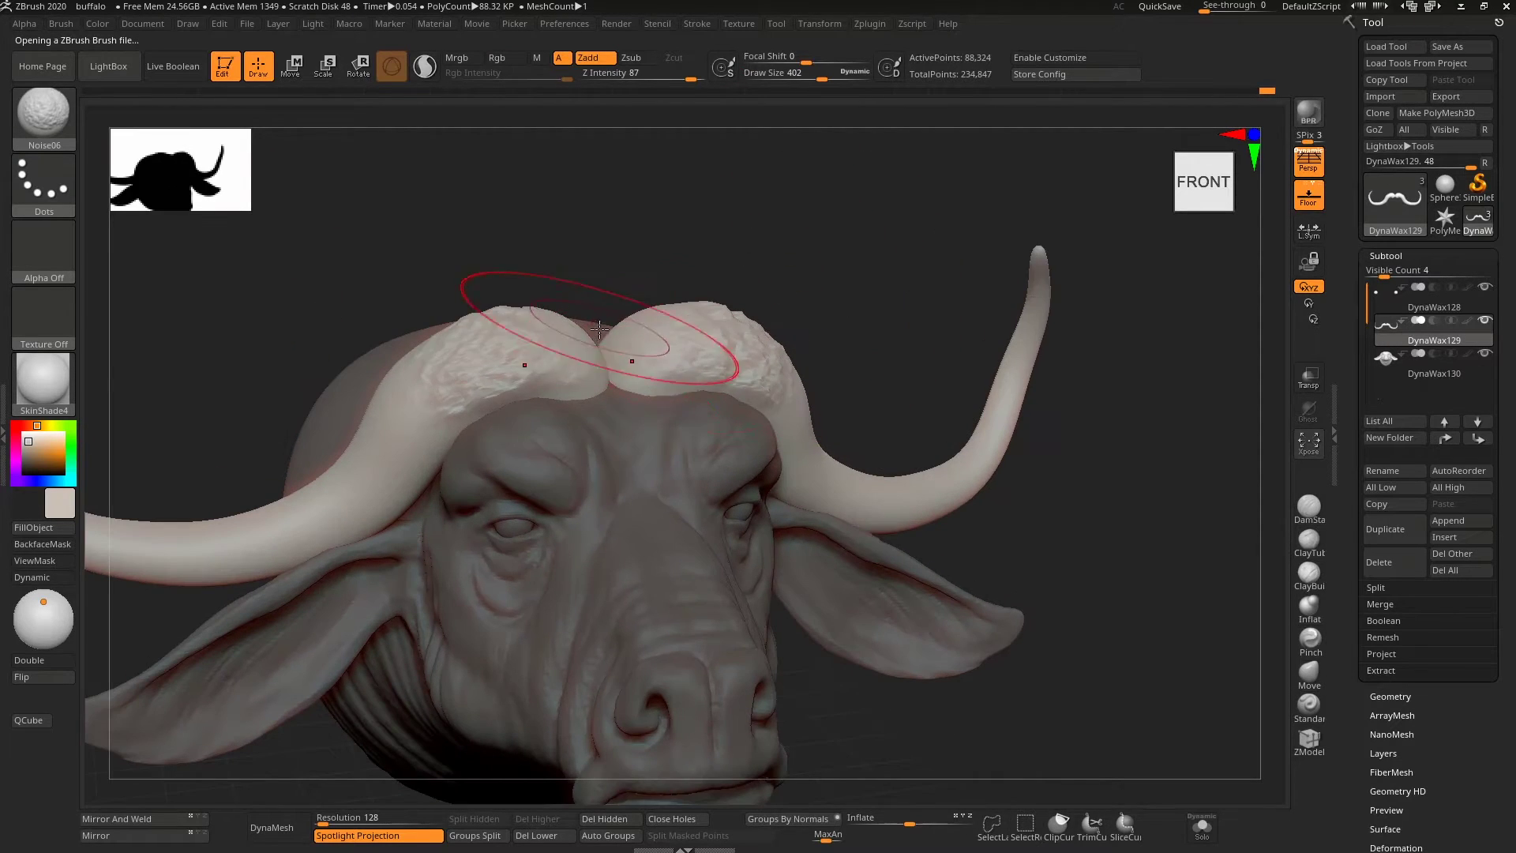
right_drag(443, 346, 758, 298)
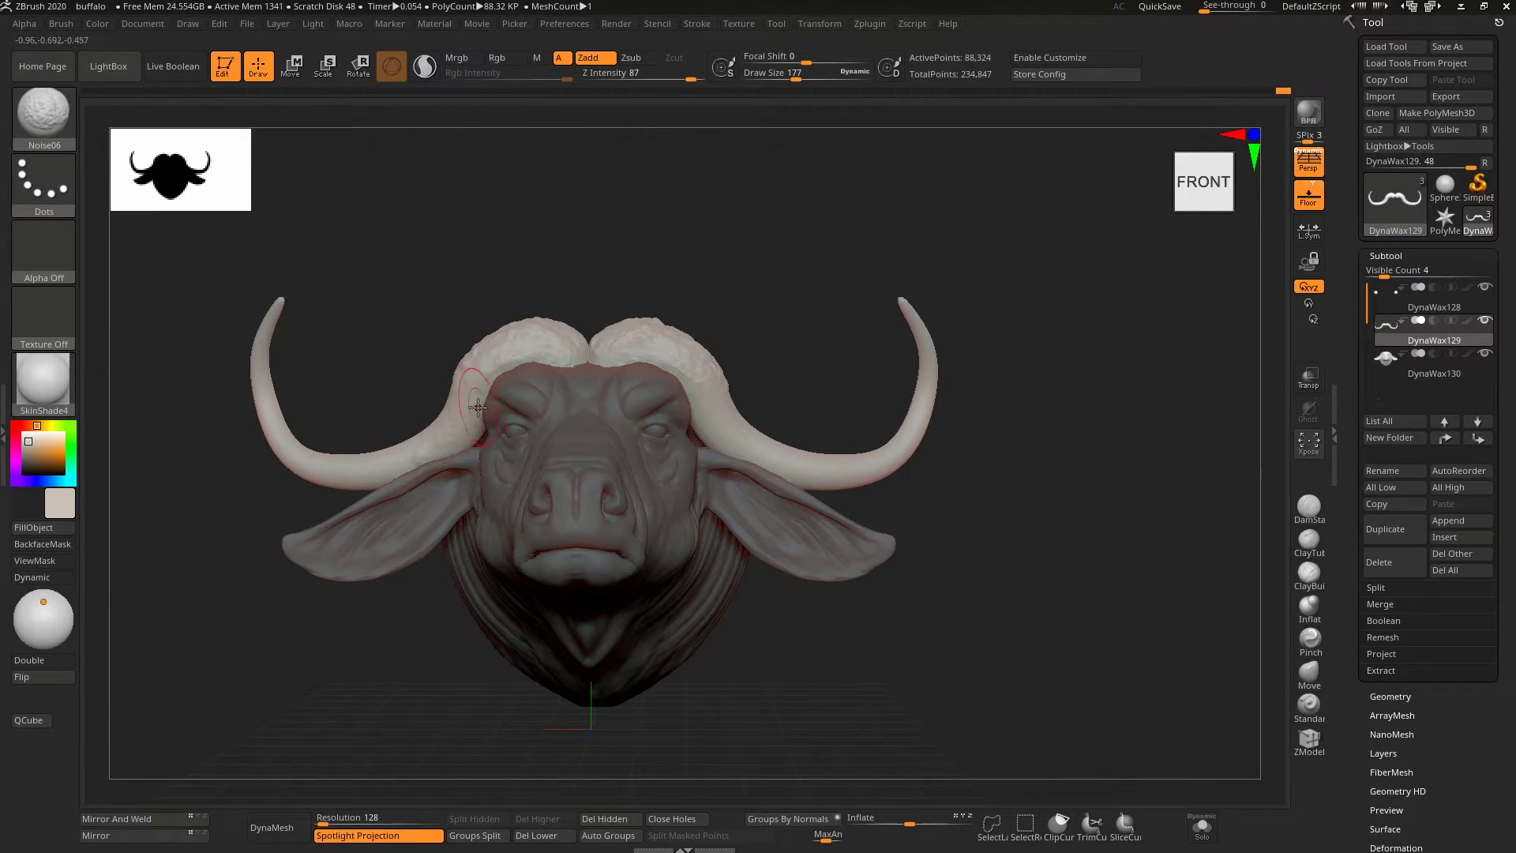
mouse_move(814, 332)
right_down()
mouse_move(758, 430)
mouse_move(812, 254)
right_up()
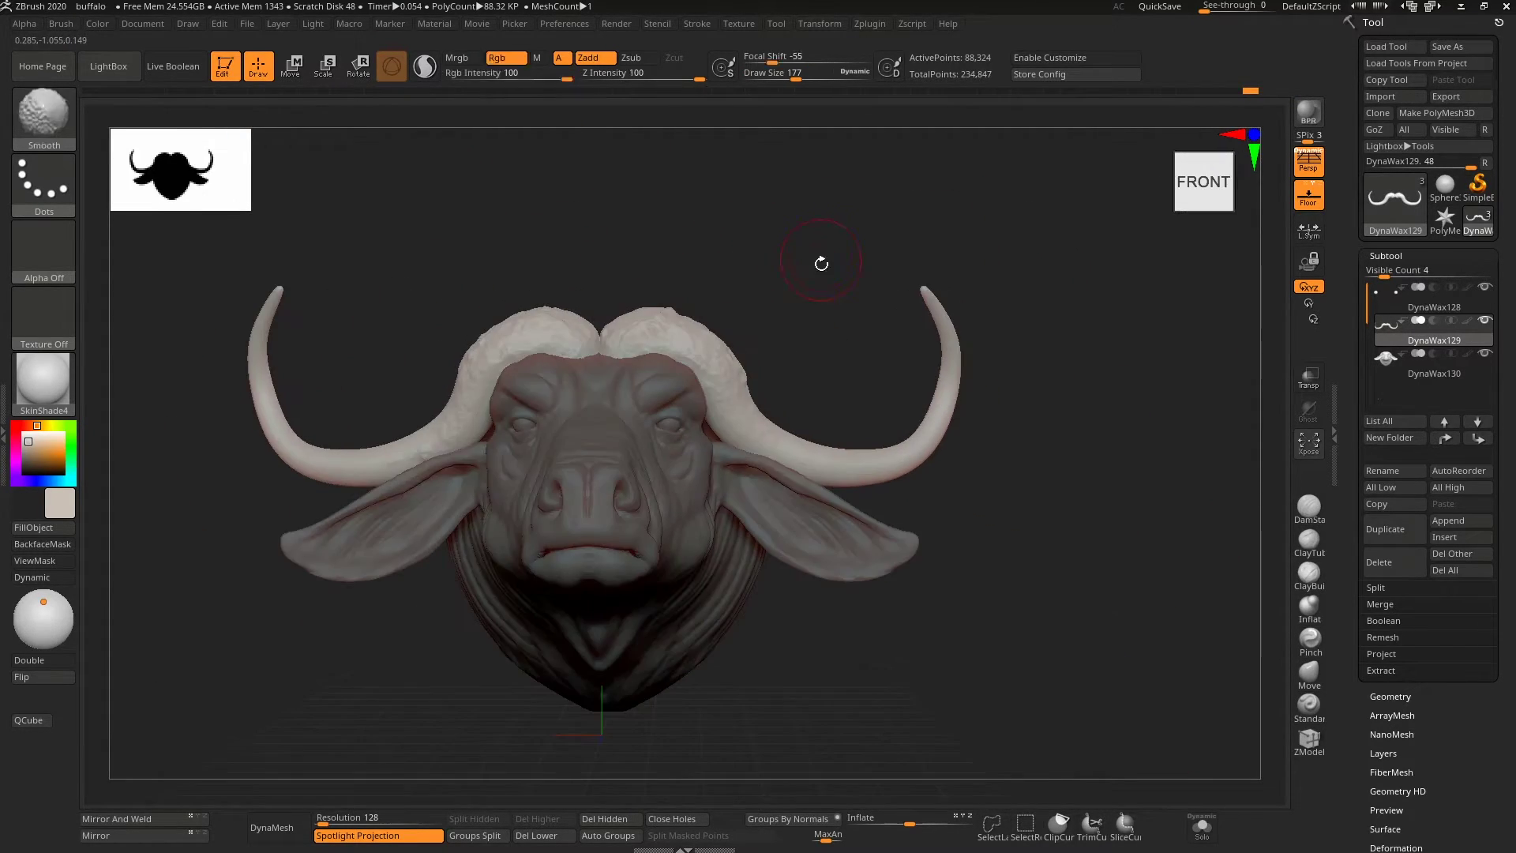
Step: Load the Slash2 brush from LightBox and carve slash lines along the horns
key(b)
key(comma)
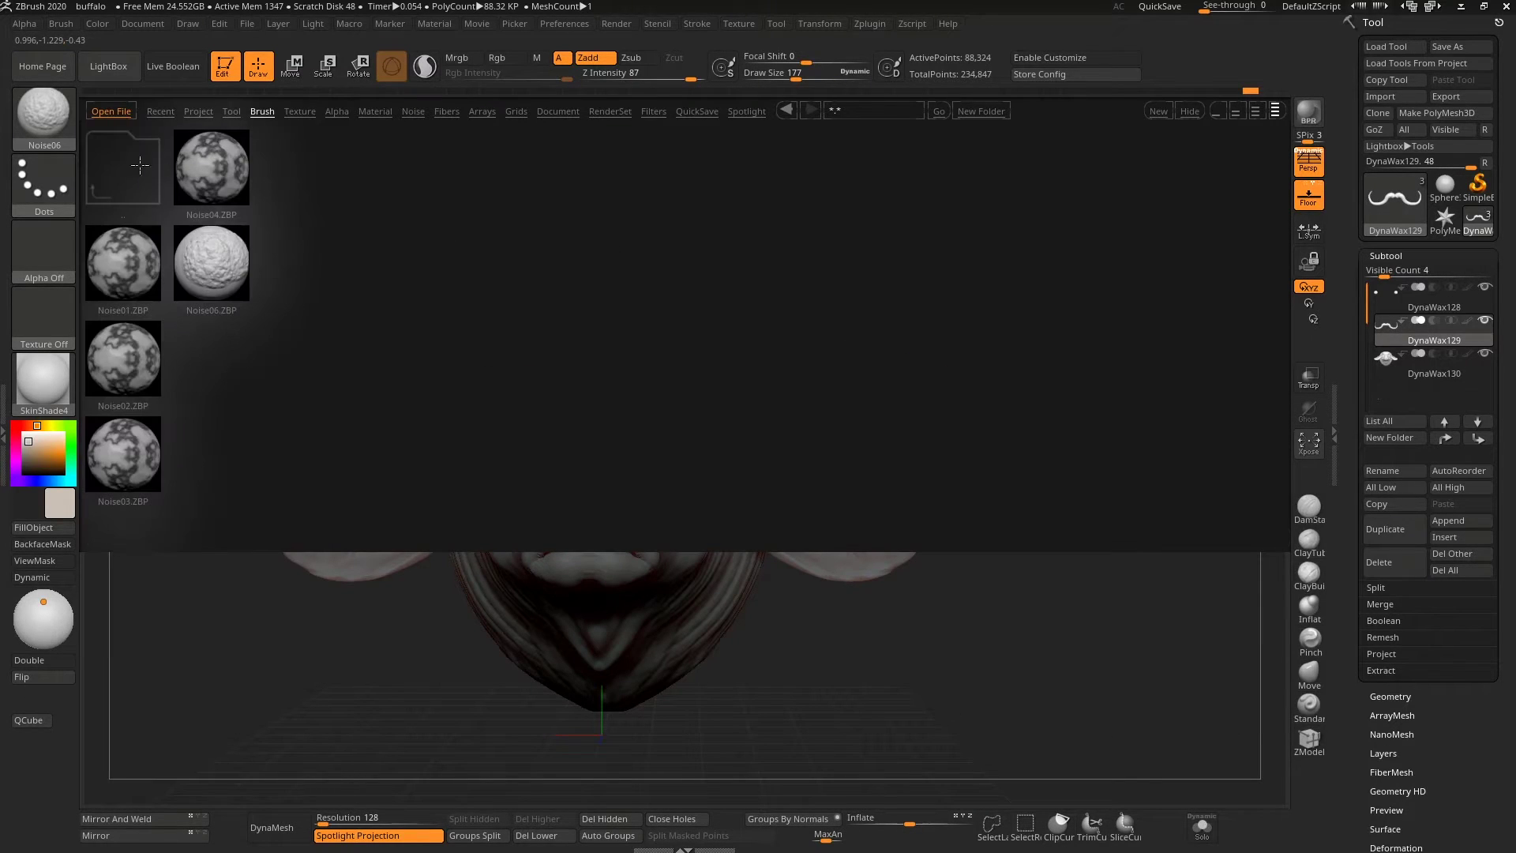
double_click(572, 432)
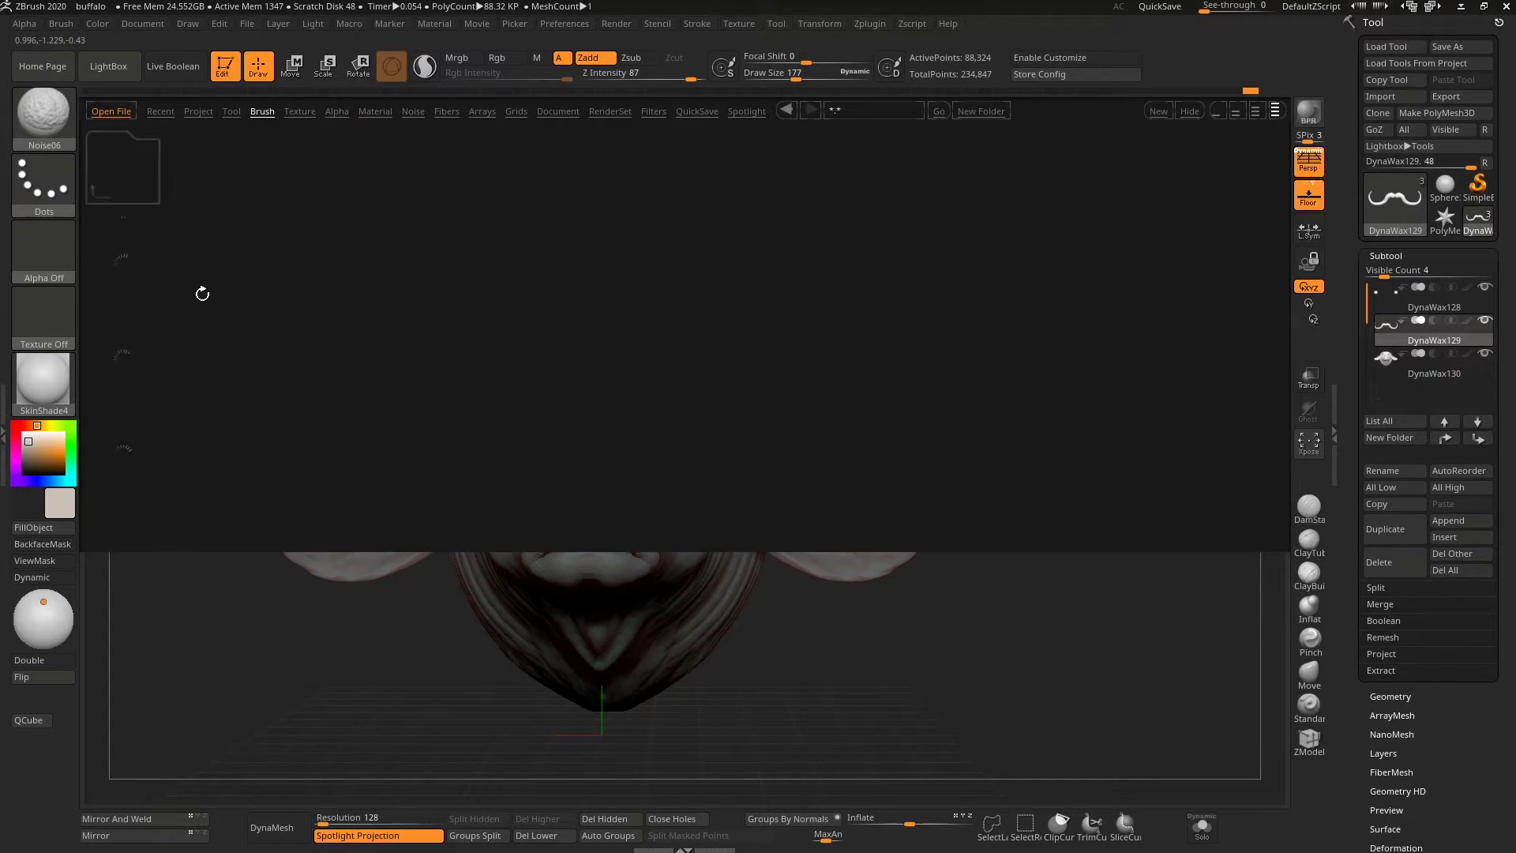
double_click(128, 352)
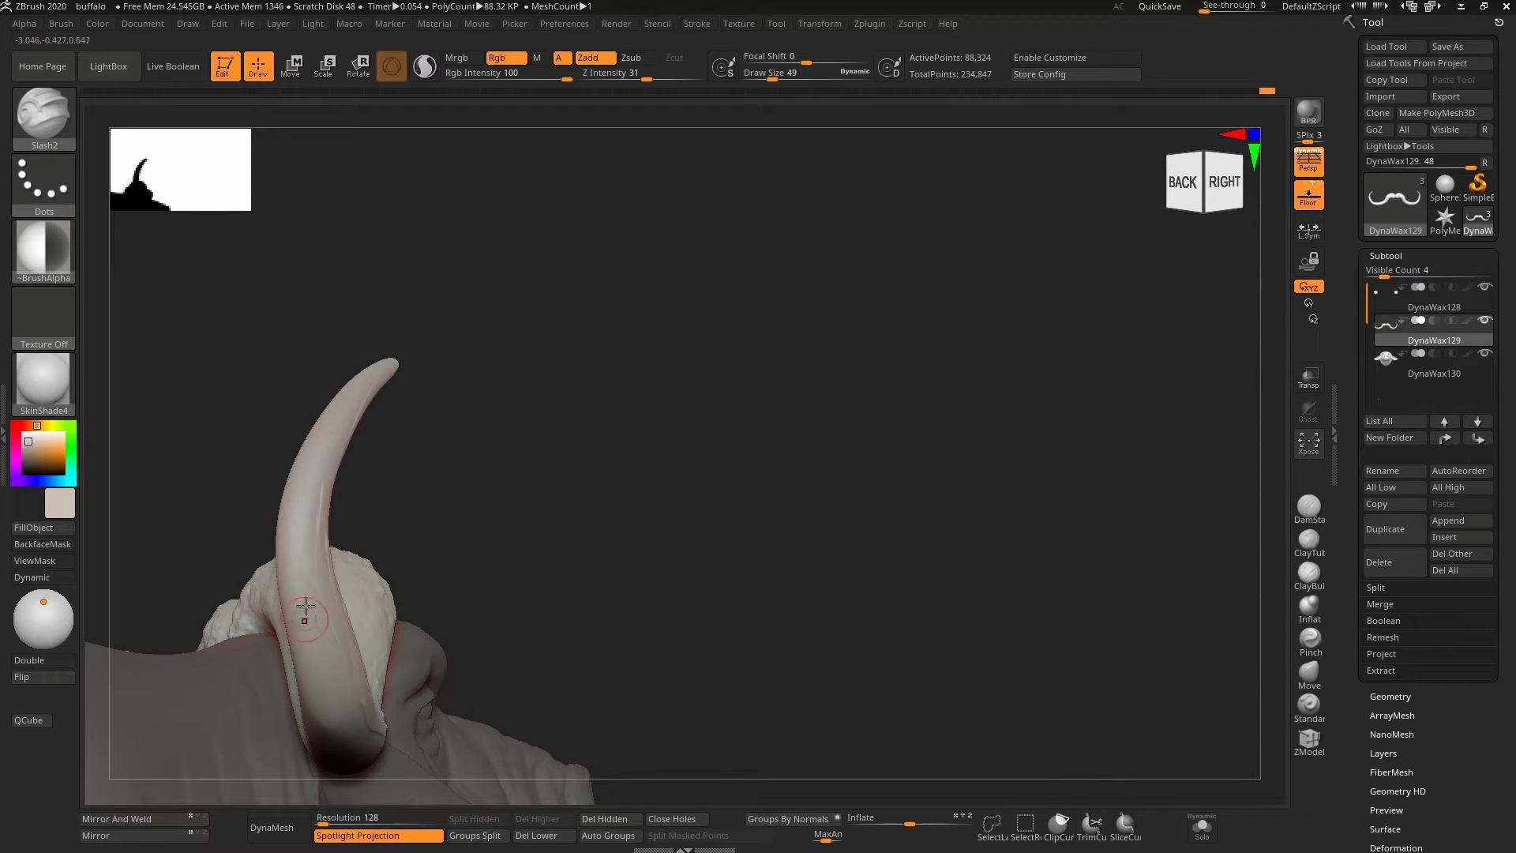
right_drag(305, 608, 381, 434)
right_drag(343, 605, 348, 454)
right_drag(763, 482, 626, 376)
right_drag(643, 161, 765, 523)
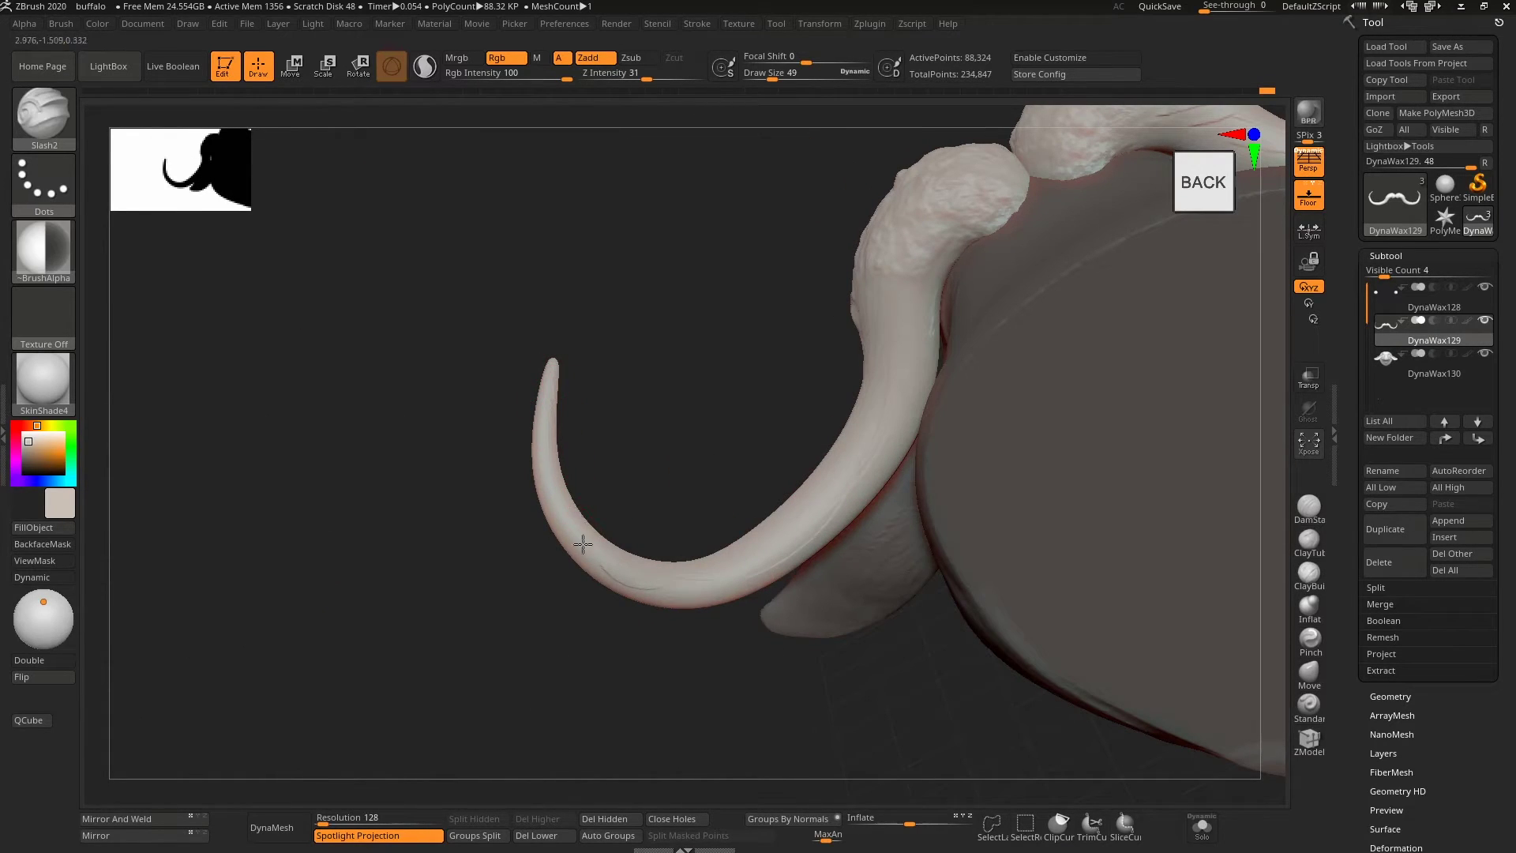
right_drag(958, 235, 895, 439)
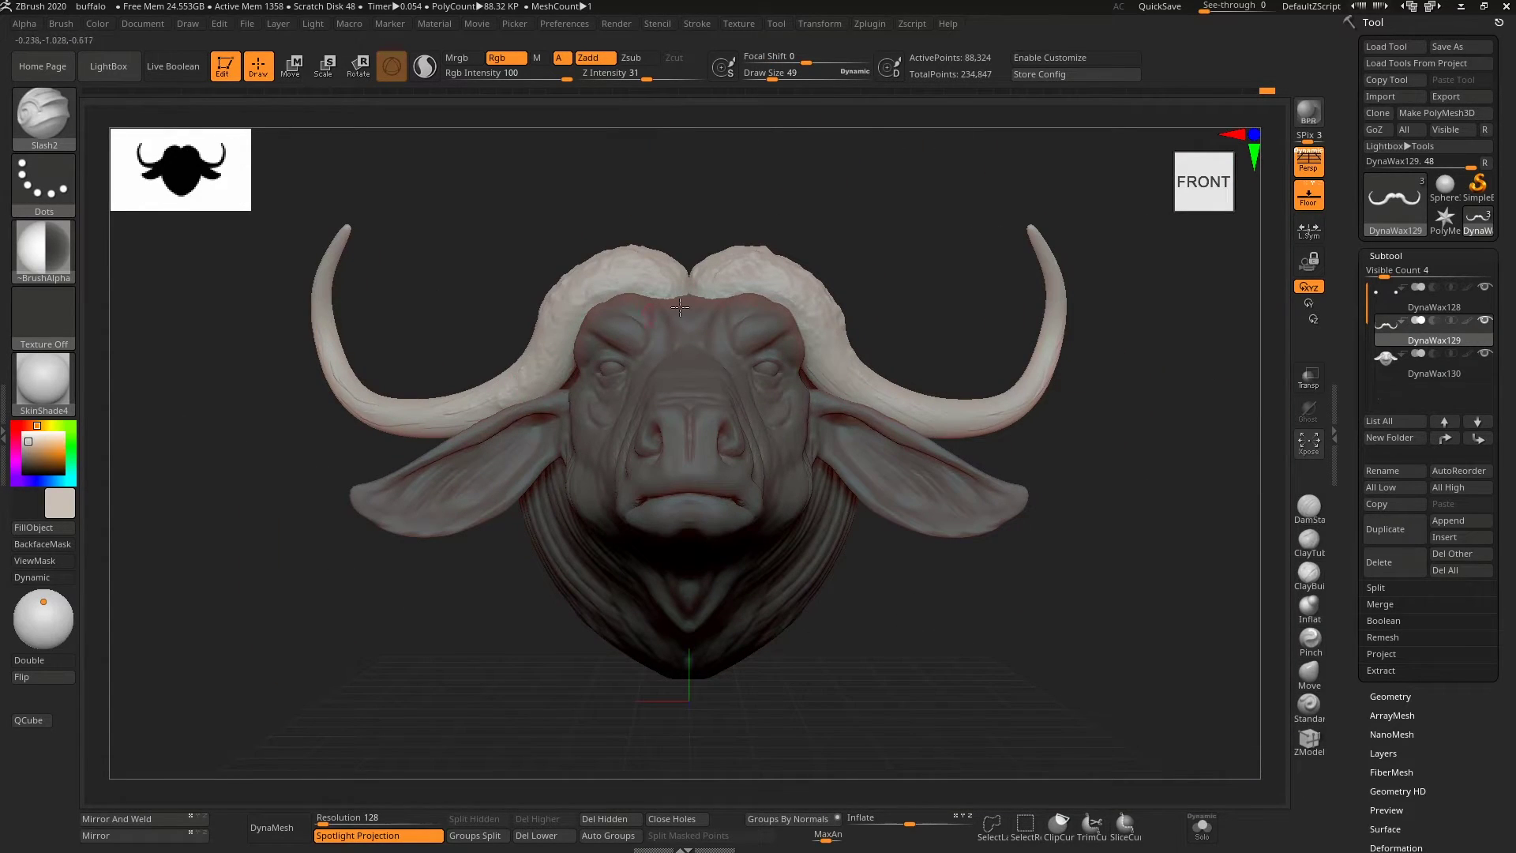
mouse_move(1051, 376)
right_down()
mouse_move(798, 294)
mouse_move(1222, 409)
mouse_move(1001, 382)
mouse_move(914, 464)
mouse_move(1002, 518)
mouse_move(1133, 503)
right_up()
click(1379, 604)
click(1391, 620)
click(1208, 653)
drag(322, 823, 330, 823)
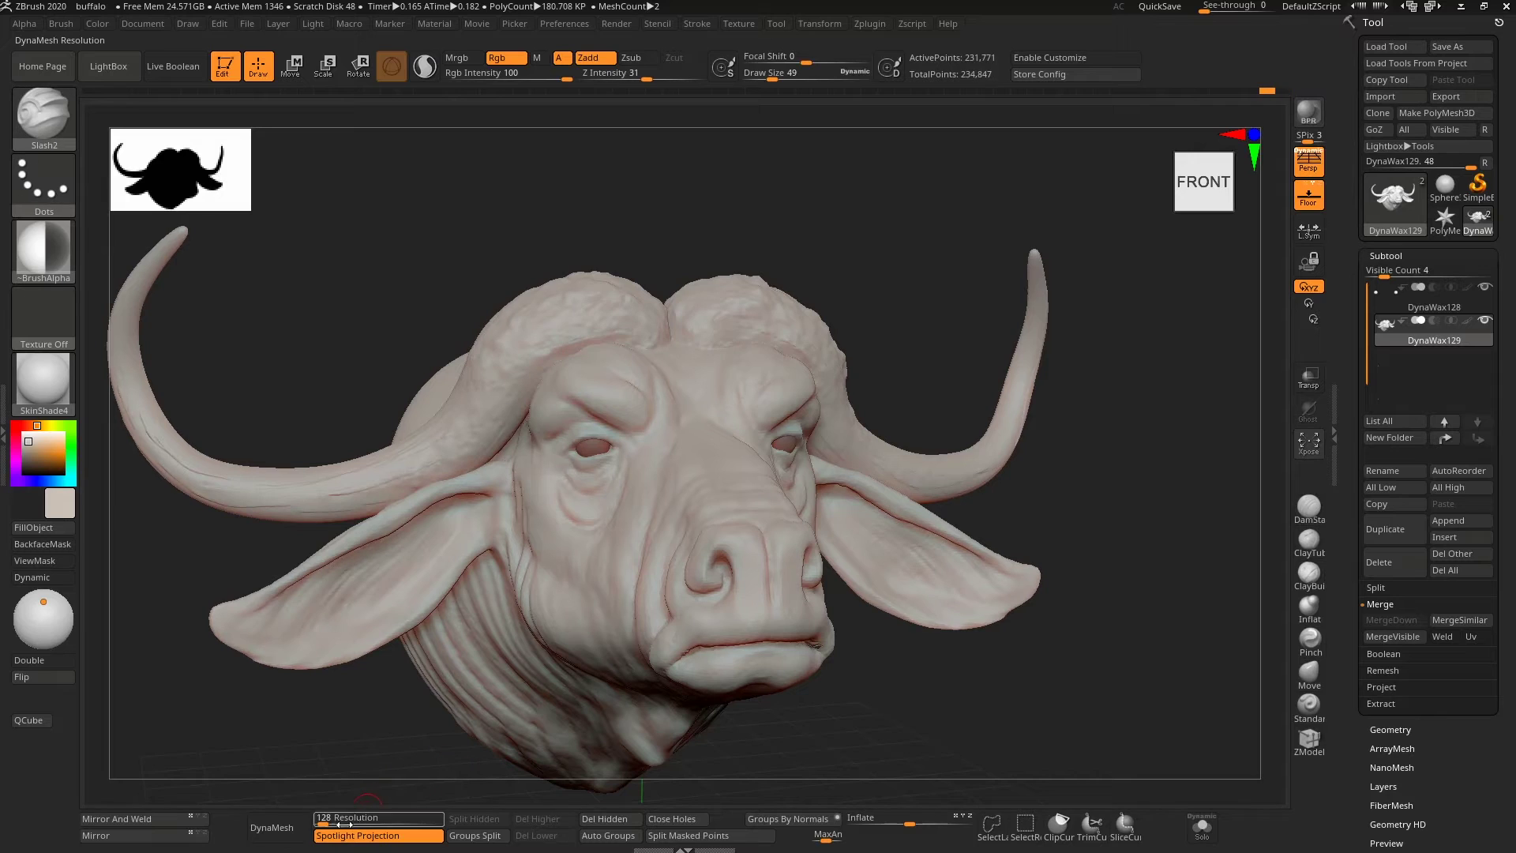
click(278, 828)
key(b)
key(c)
key(b)
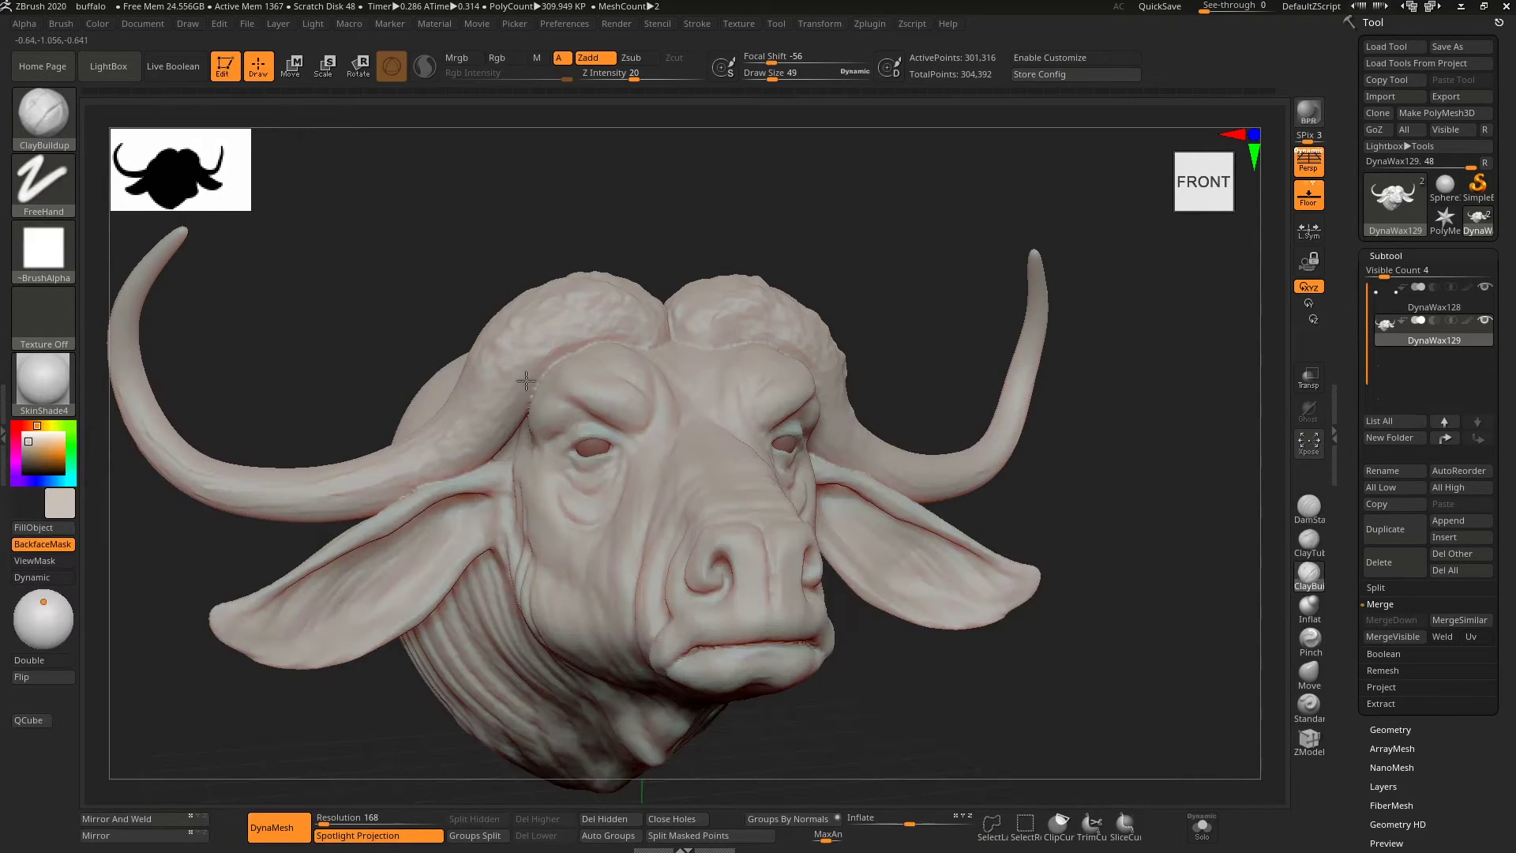
shift+right_drag(624, 324, 829, 298)
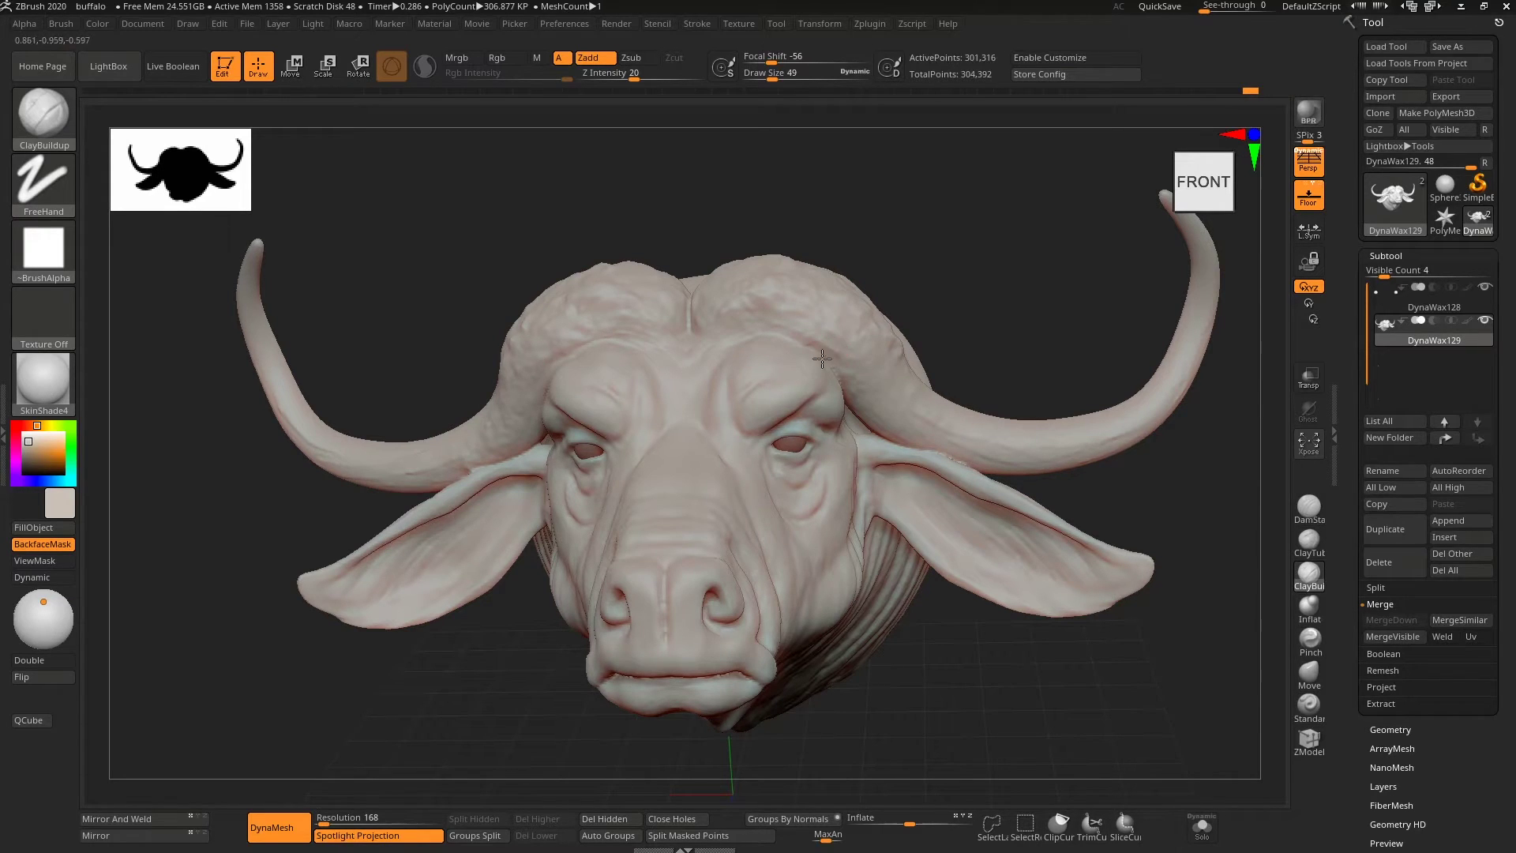
right_drag(822, 359, 841, 379)
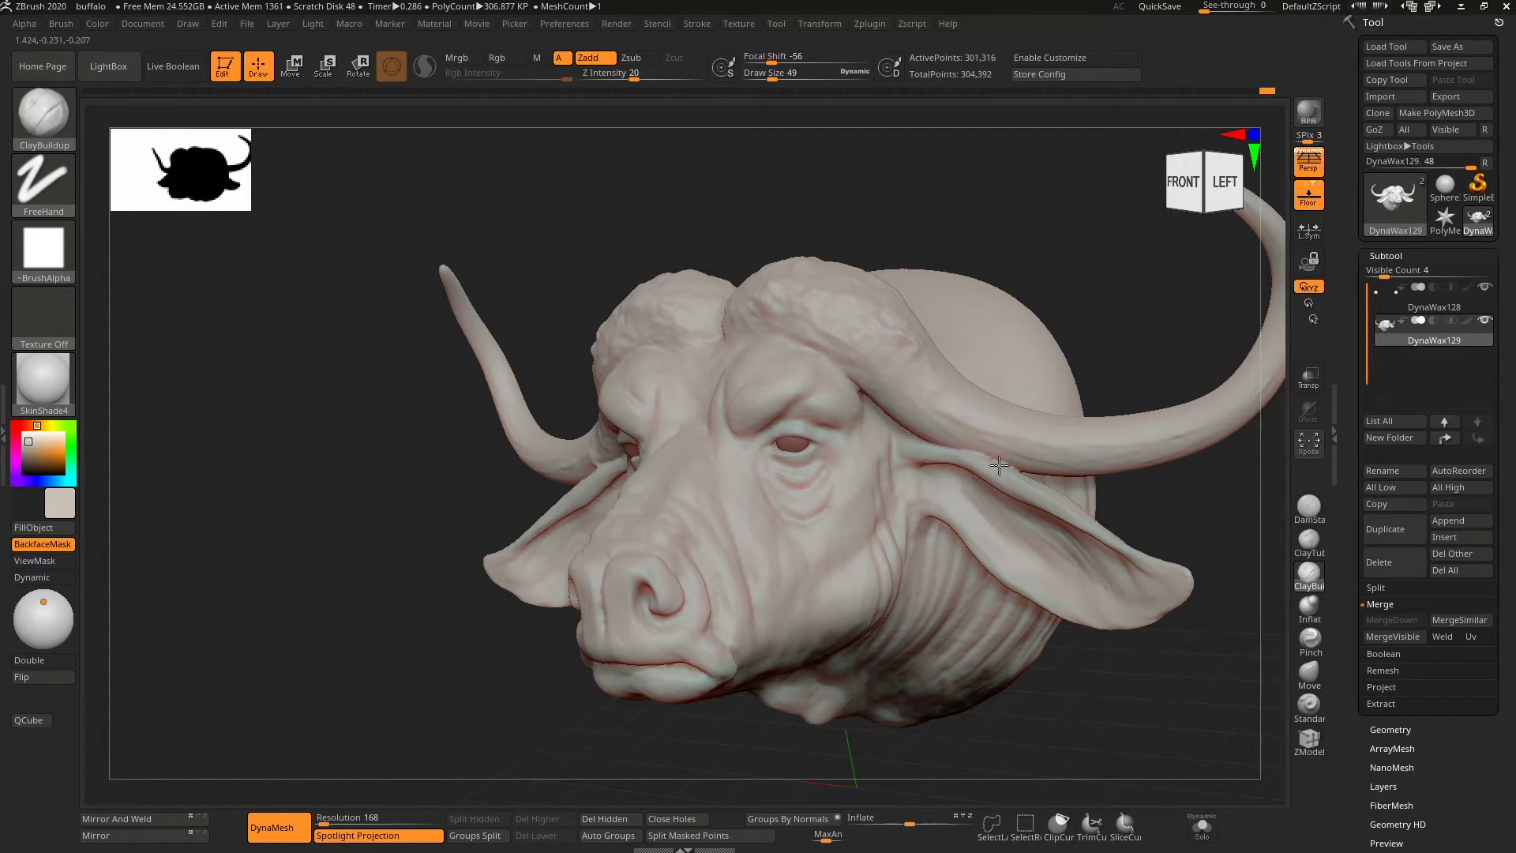
right_drag(924, 677, 710, 292)
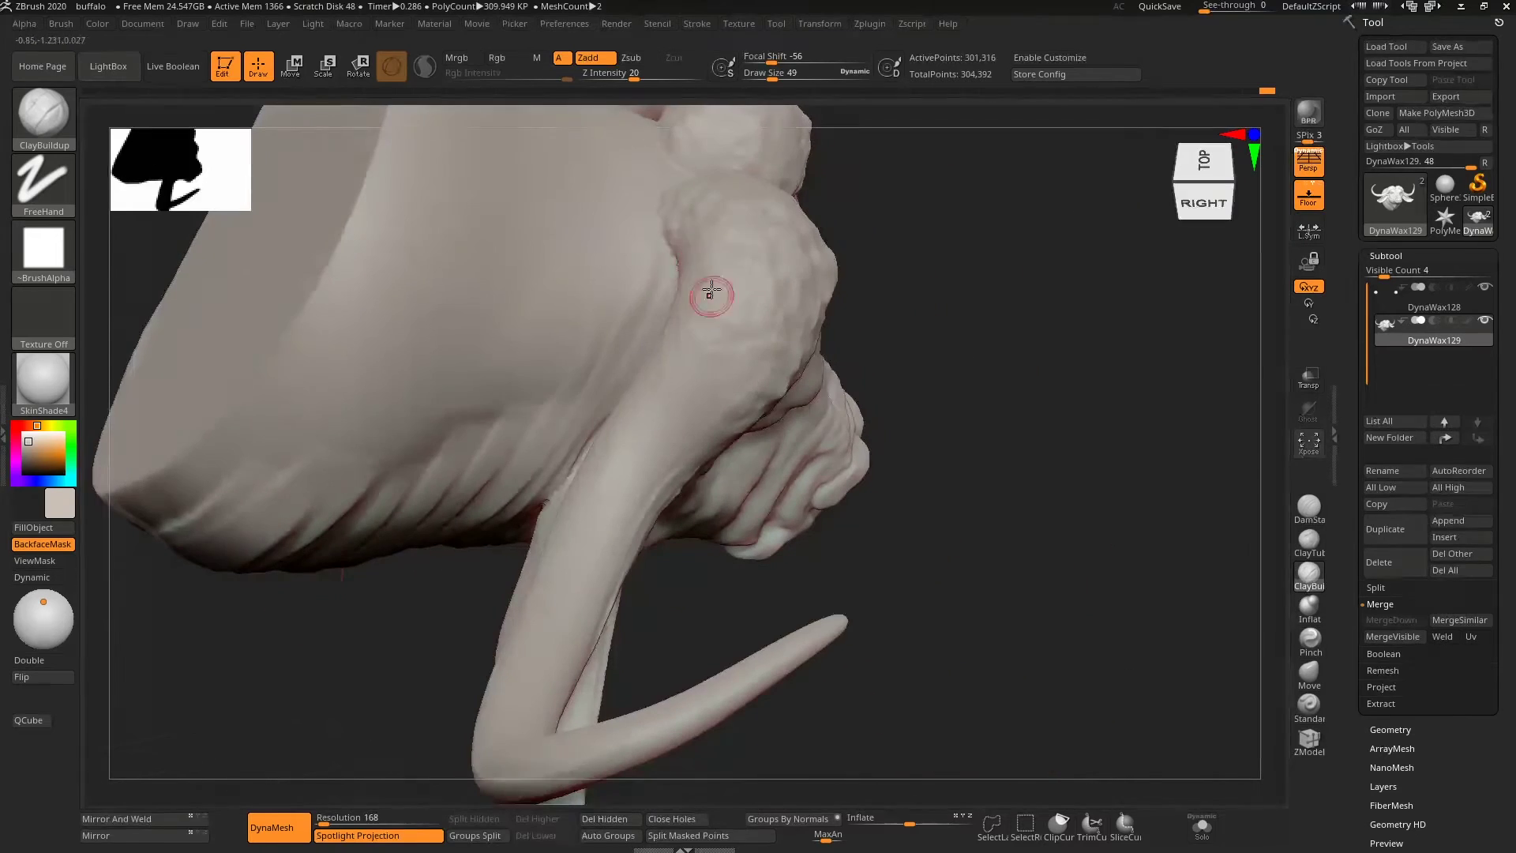
right_drag(672, 241, 668, 350)
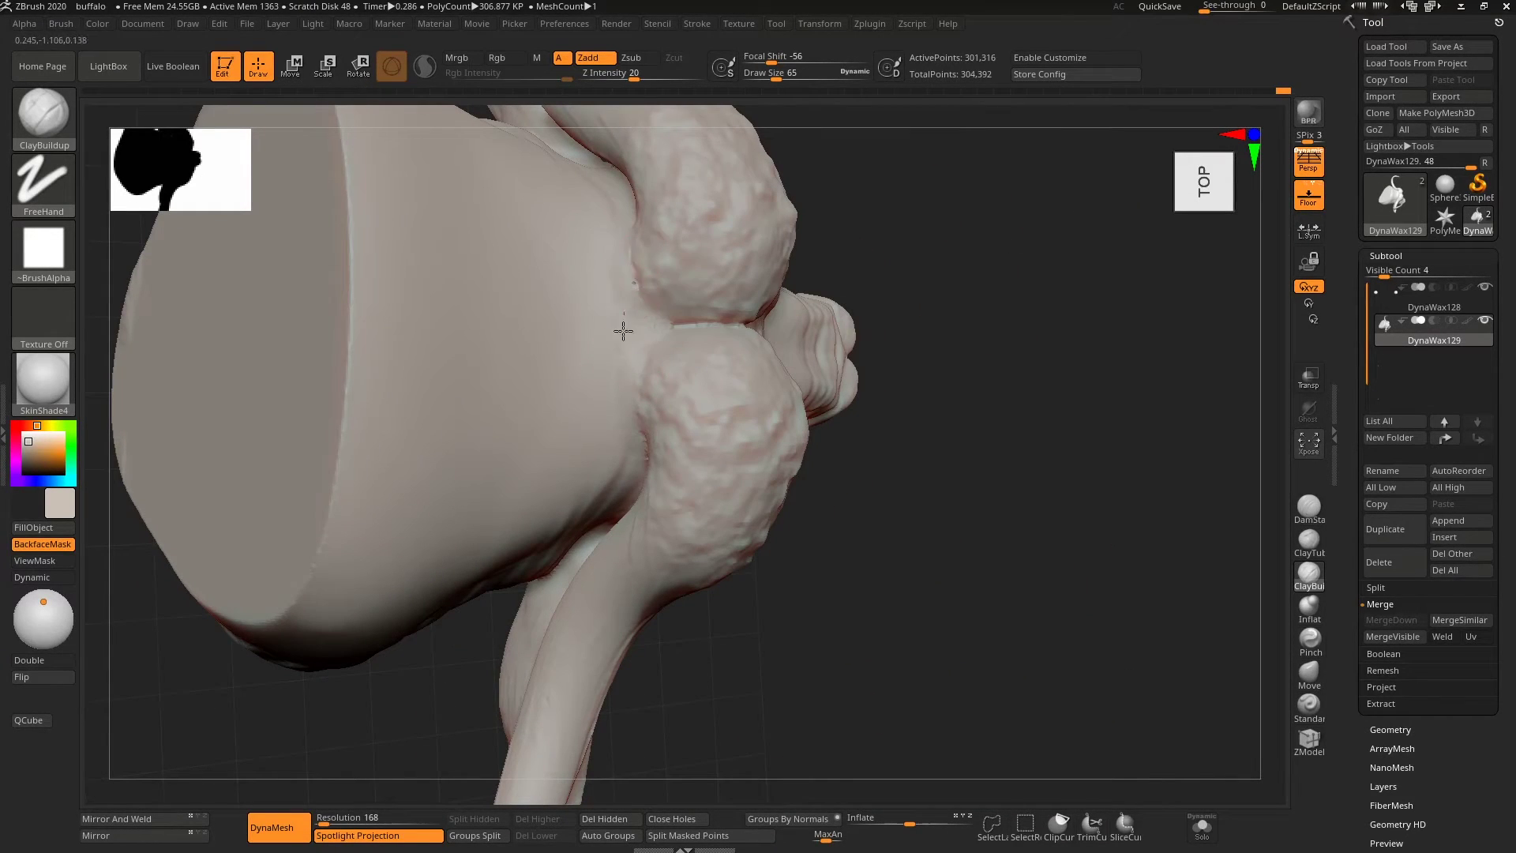
right_drag(428, 354, 619, 693)
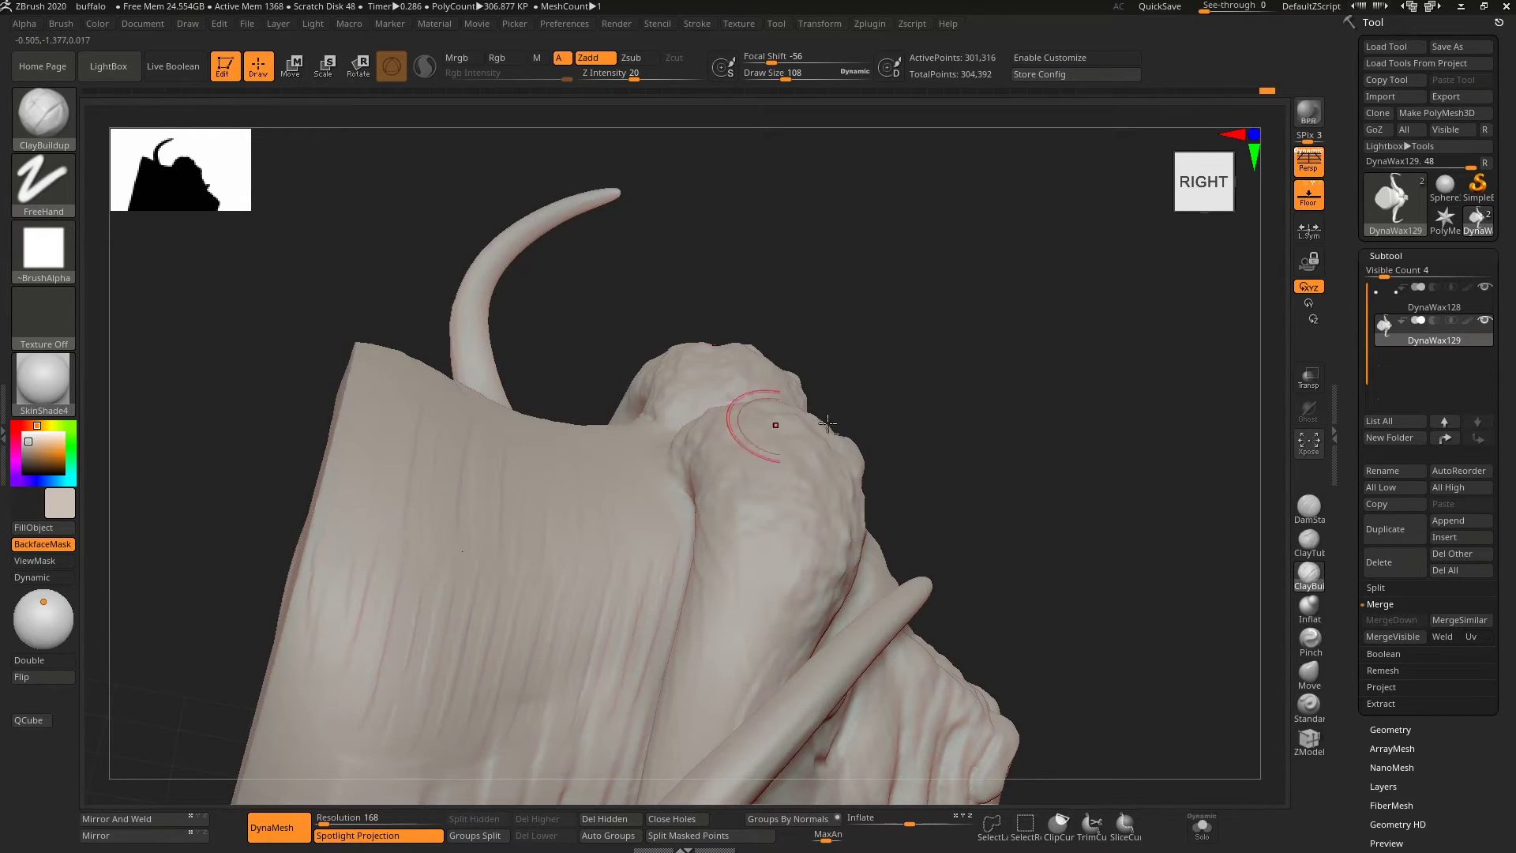
ctrl+right_drag(750, 430, 444, 532)
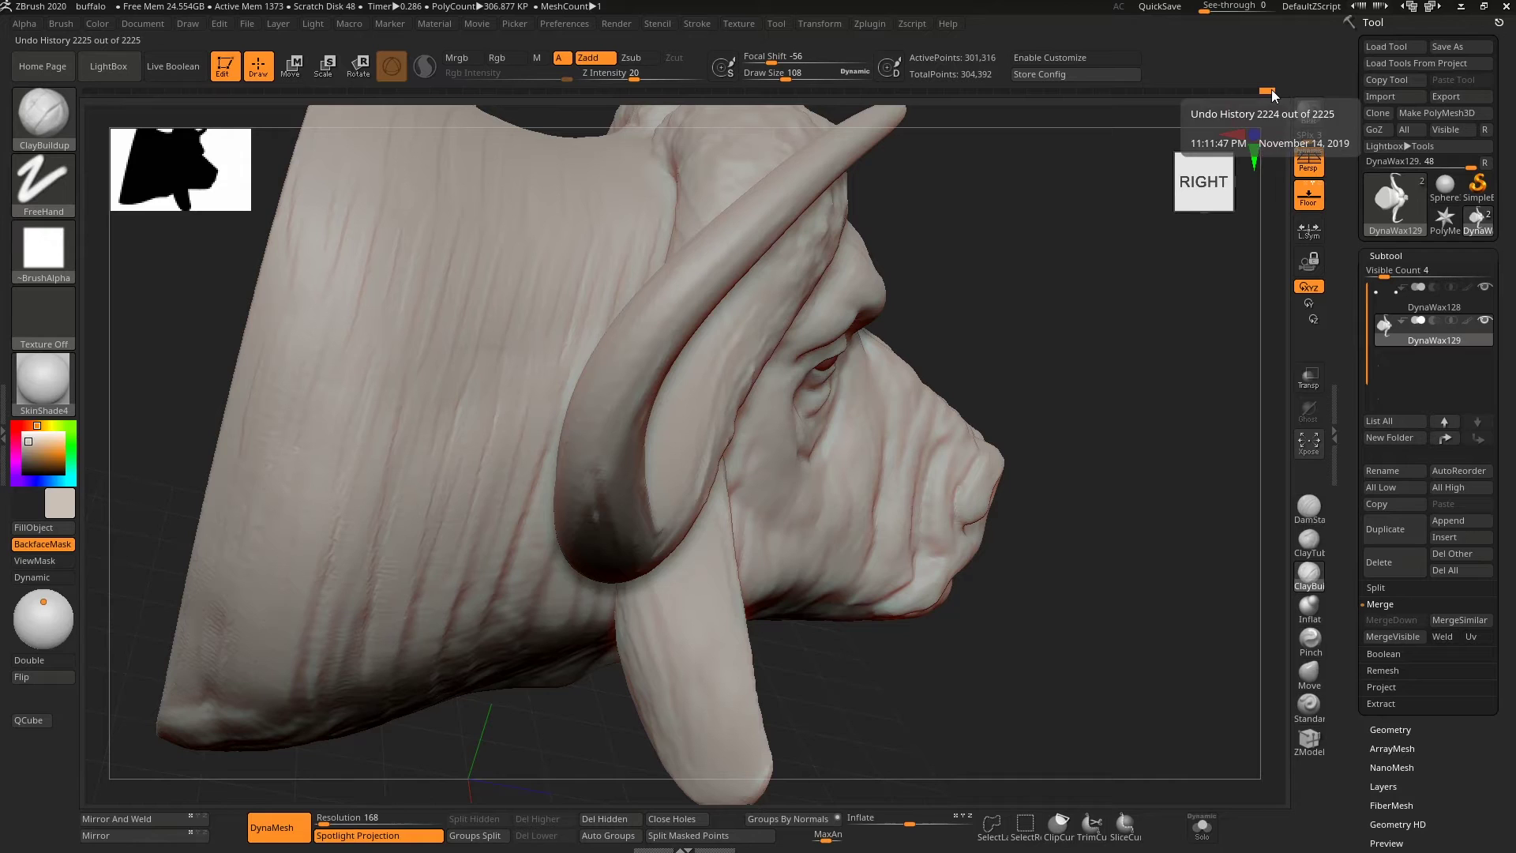
right_drag(543, 537, 626, 355)
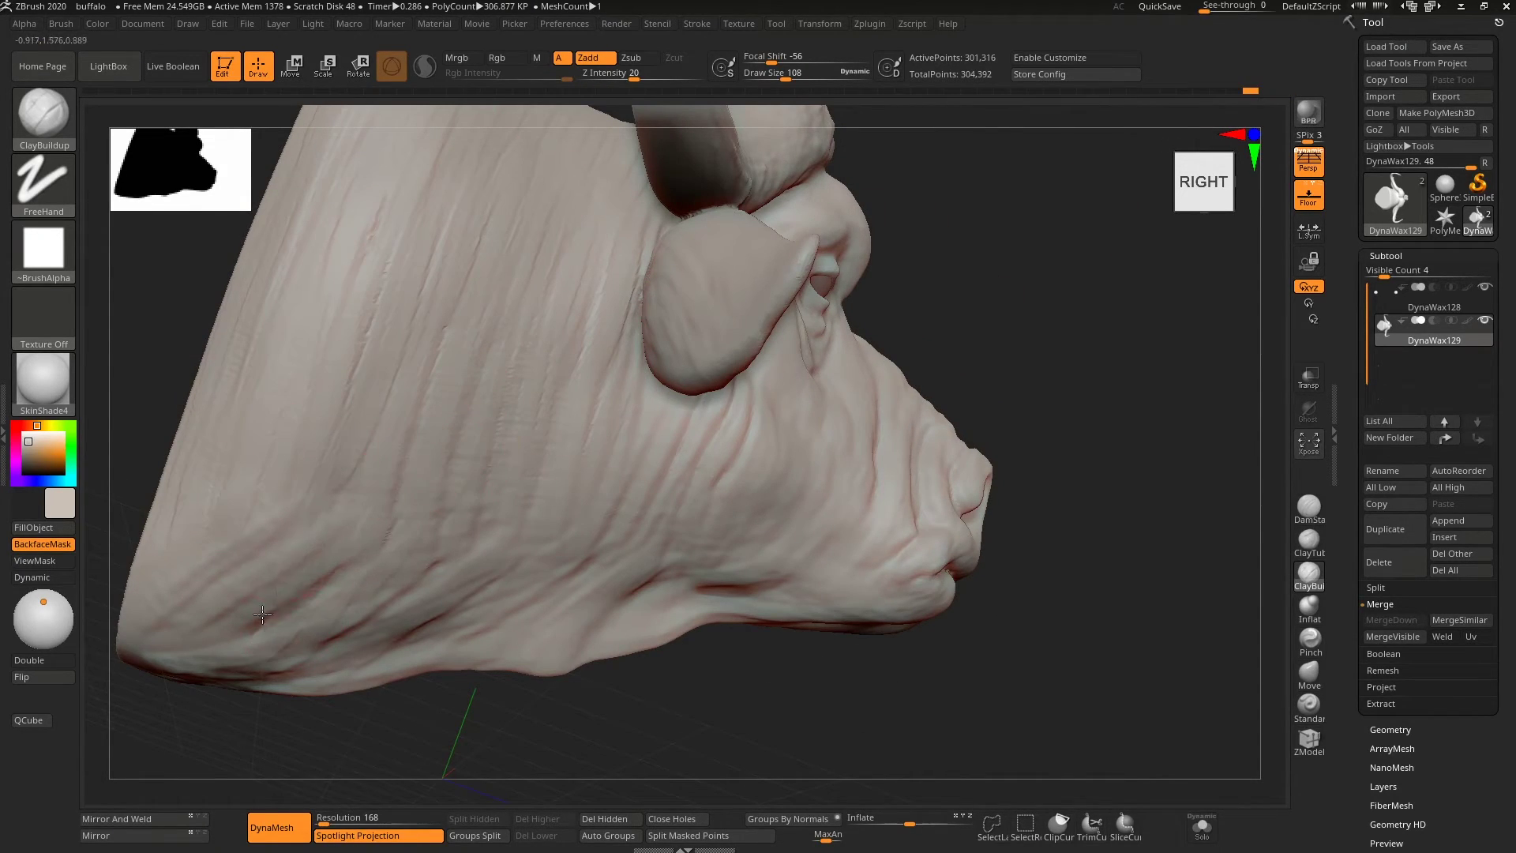
mouse_move(670, 477)
right_down()
mouse_move(710, 396)
mouse_move(1134, 299)
mouse_move(975, 542)
mouse_move(960, 666)
mouse_move(633, 547)
mouse_move(1083, 501)
mouse_move(575, 413)
right_up()
Step: Zoom in on the eye and build up skin folds below it with DamStandard and ClayBuildup
key(b)
key(d)
key(s)
right_drag(863, 271, 388, 387)
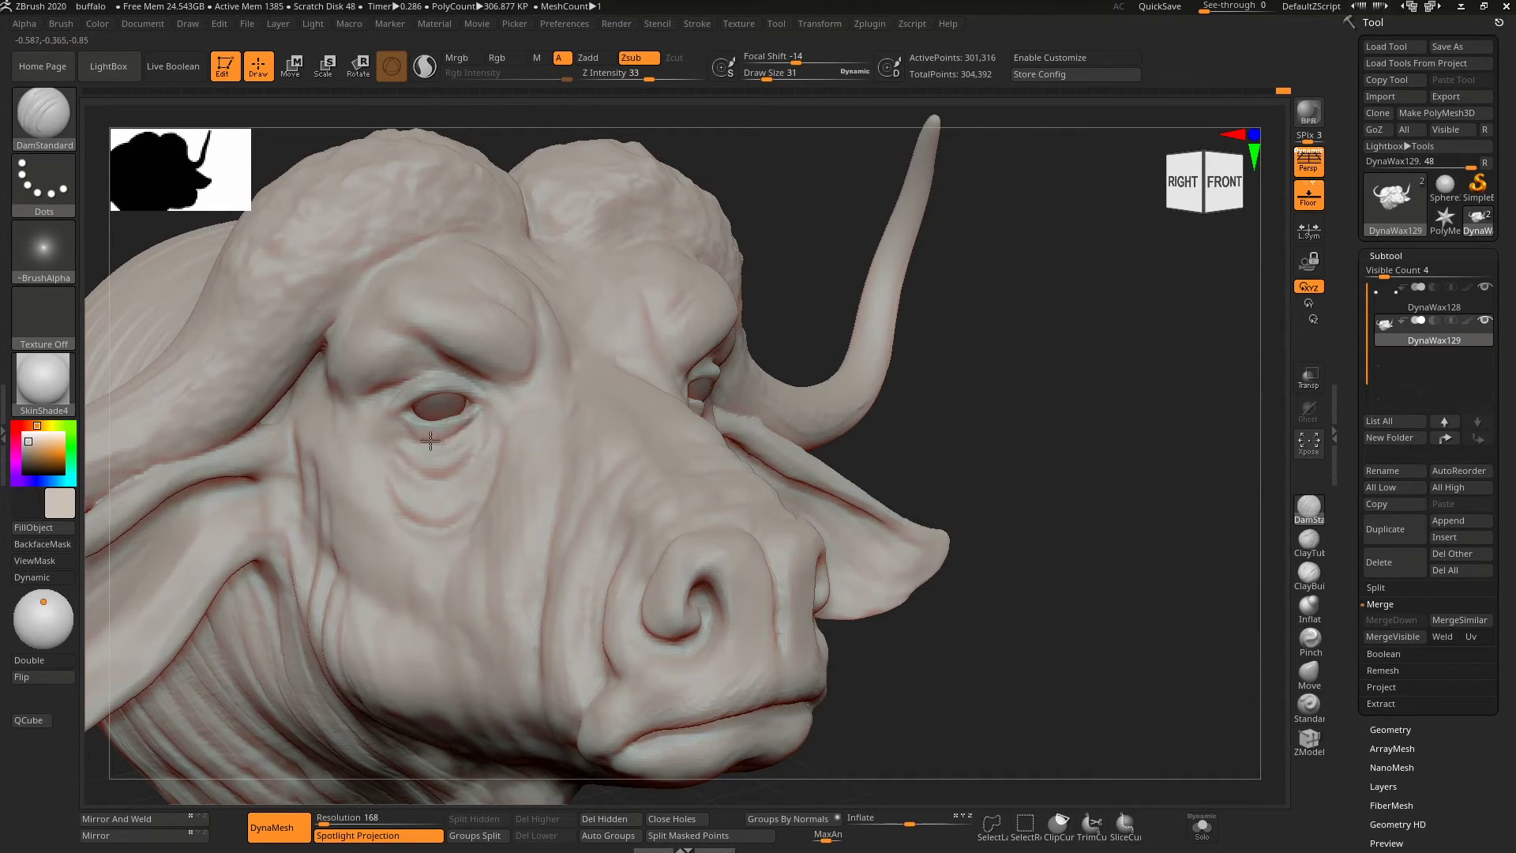
right_drag(474, 485, 423, 485)
key(b)
key(c)
key(b)
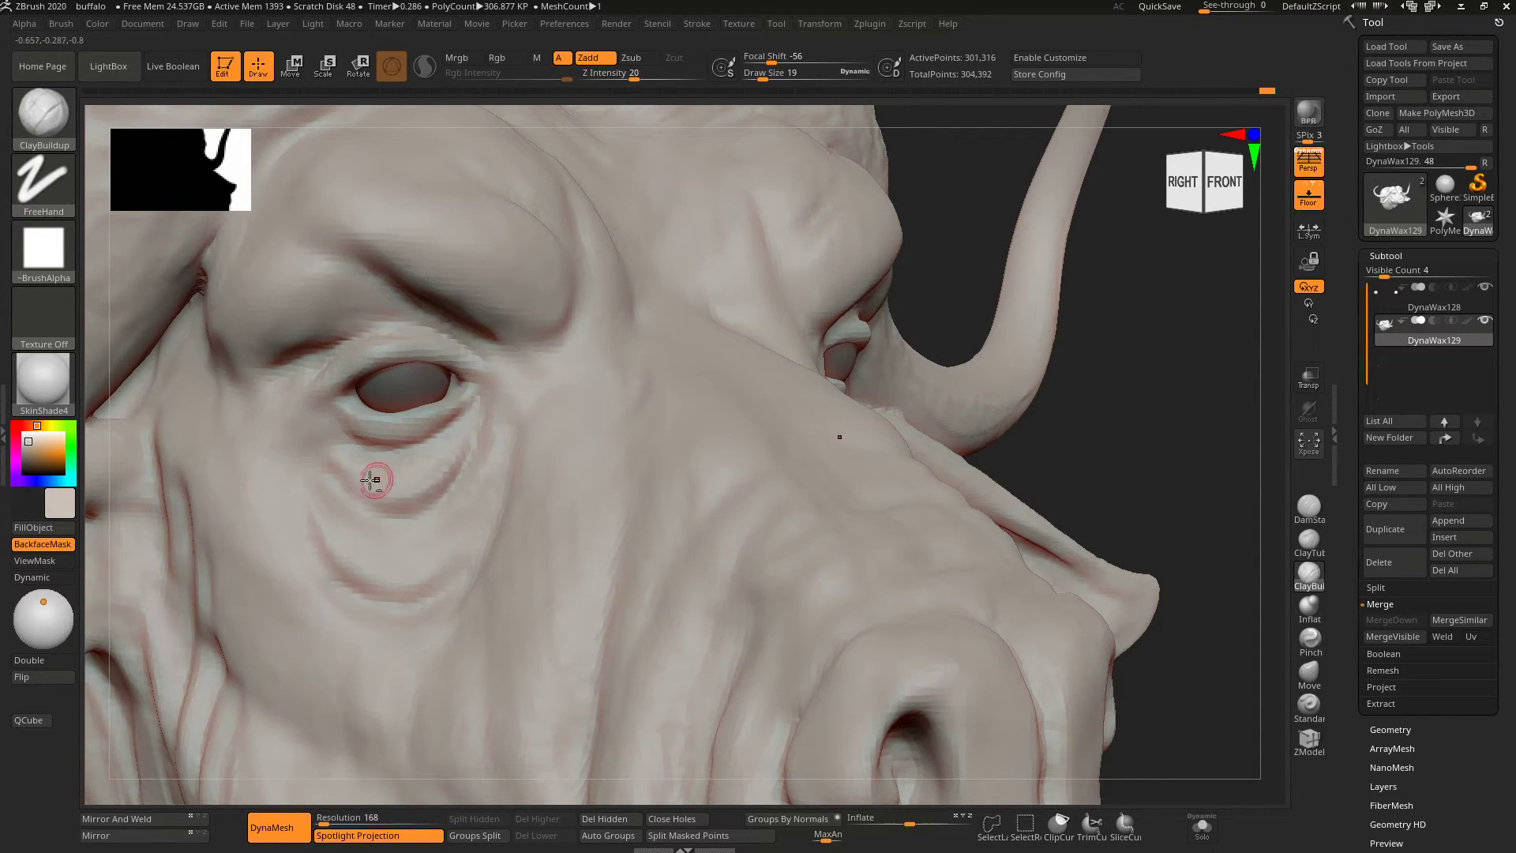
mouse_move(358, 456)
mouse_down()
mouse_move(425, 453)
mouse_move(466, 521)
mouse_up()
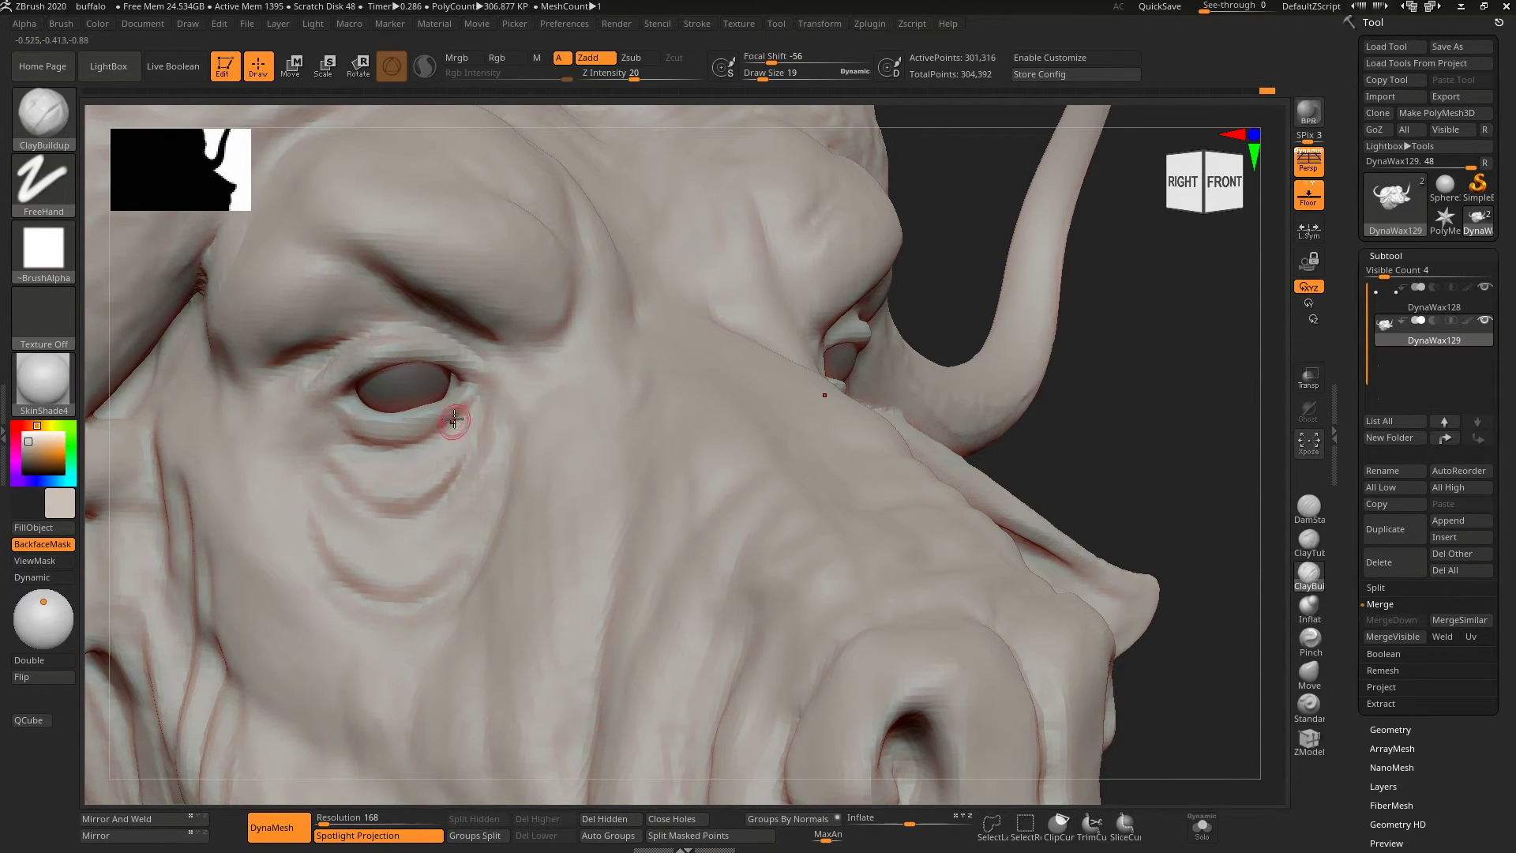
Step: Carve further creases around the eye with DamStandard from front and left views
key(b)
key(d)
key(s)
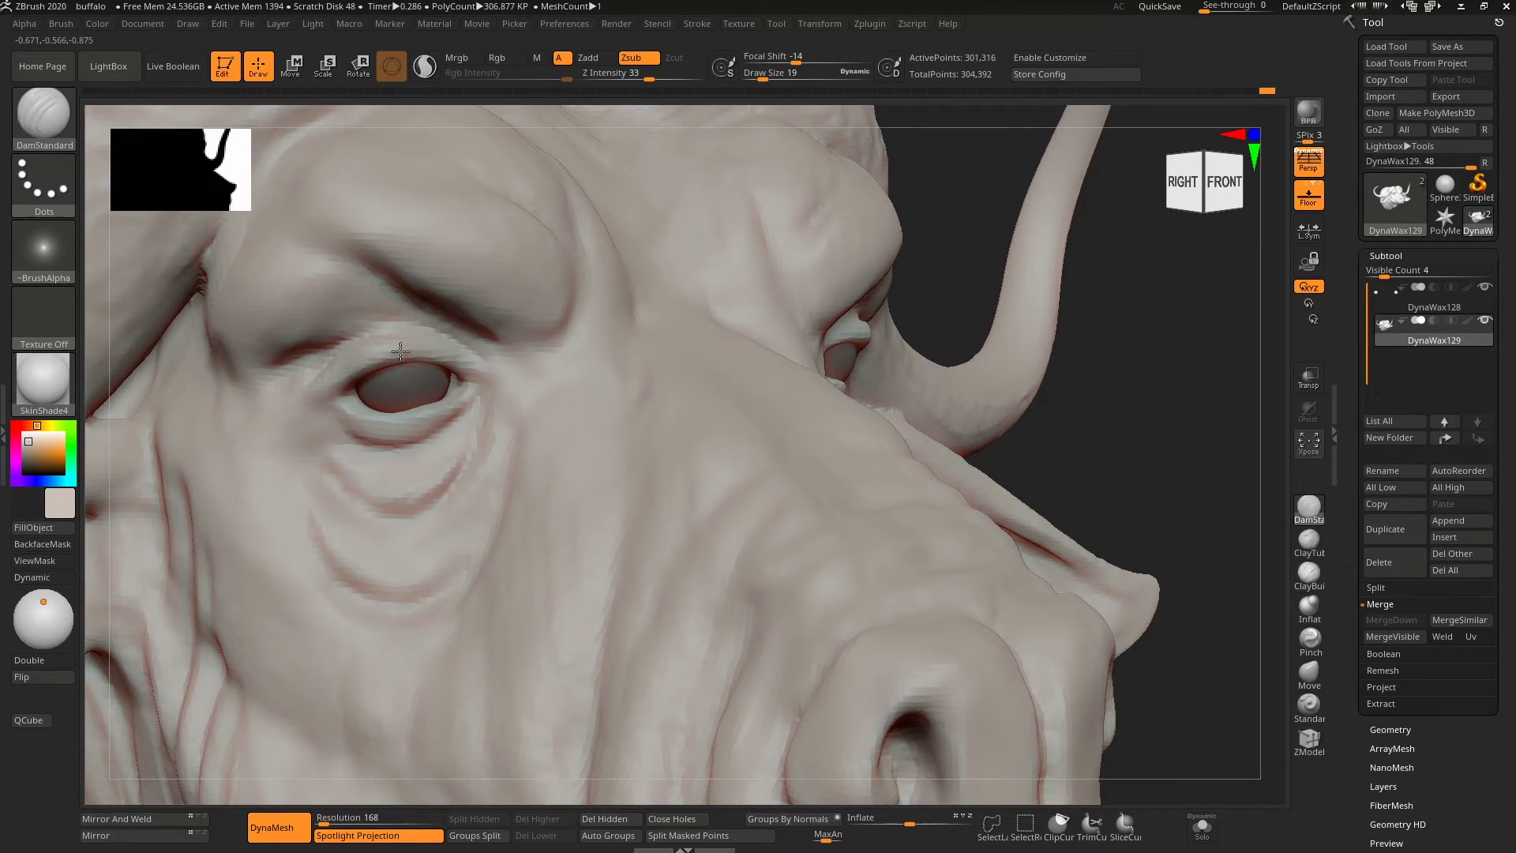
key(f)
shift+drag(1053, 410, 998, 330)
right_drag(998, 330, 1199, 234)
drag(1199, 234, 899, 388)
mouse_move(1227, 237)
mouse_down()
mouse_move(1259, 223)
mouse_move(695, 432)
mouse_up()
right_drag(630, 431, 445, 344)
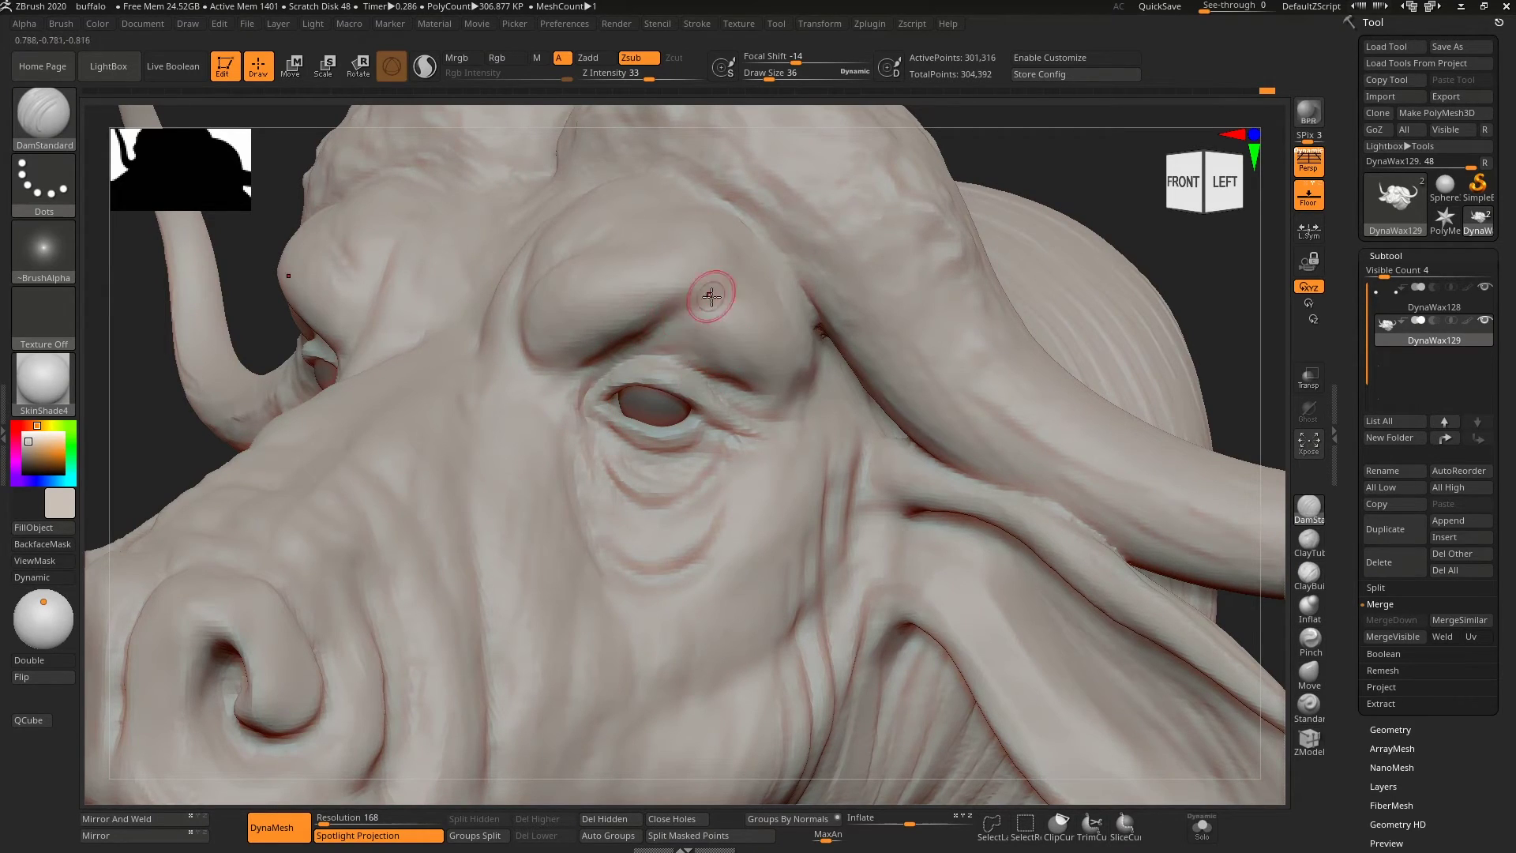
key(f)
shift+drag(709, 540, 963, 321)
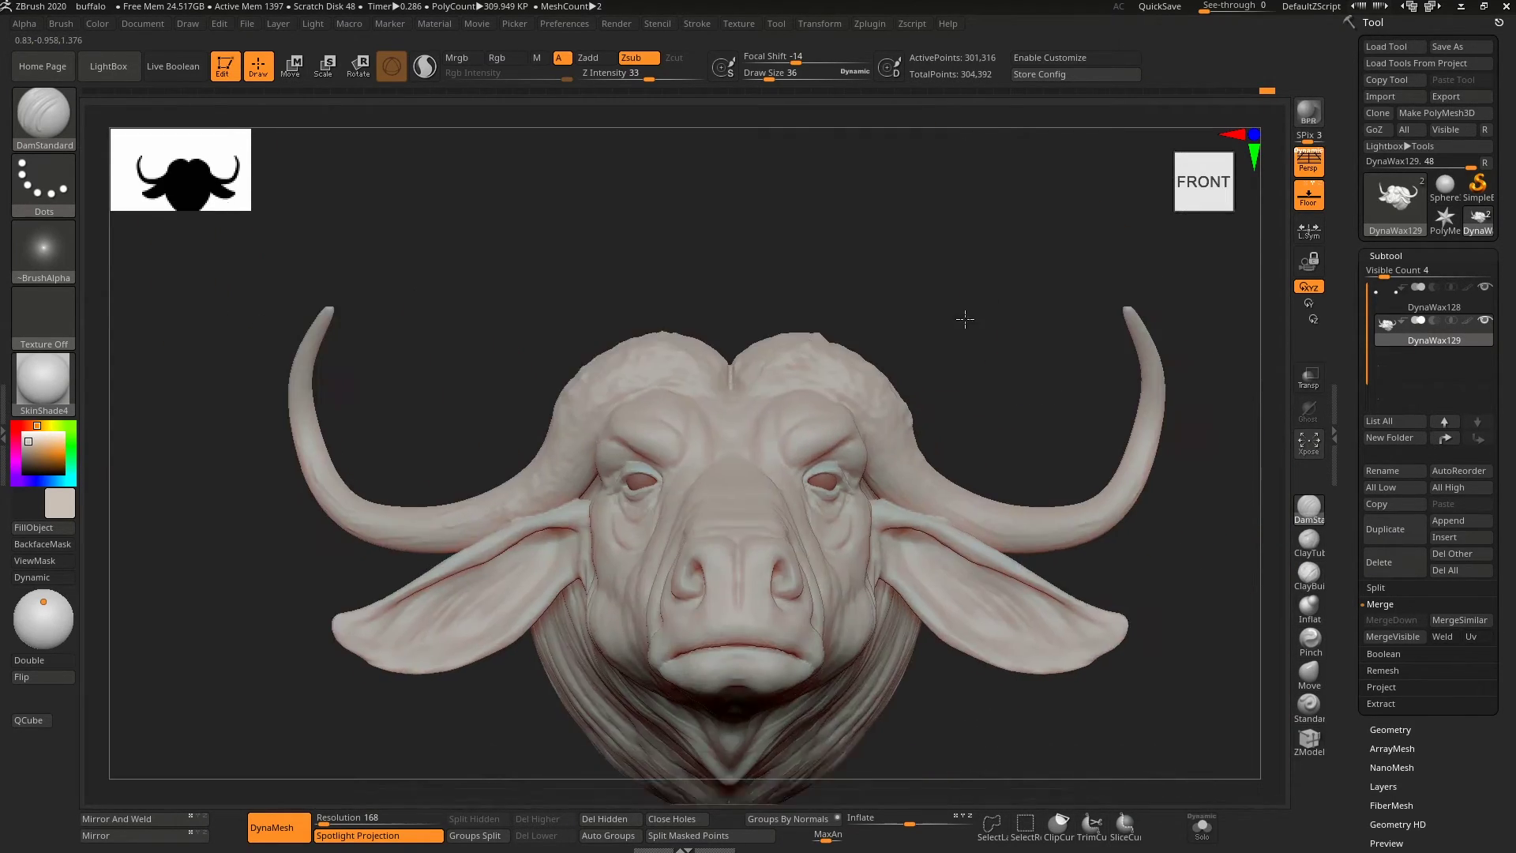
key(f)
drag(697, 653, 642, 508)
Step: Build up the brow and under-eye area with a smaller ClayBuildup brush
key(b)
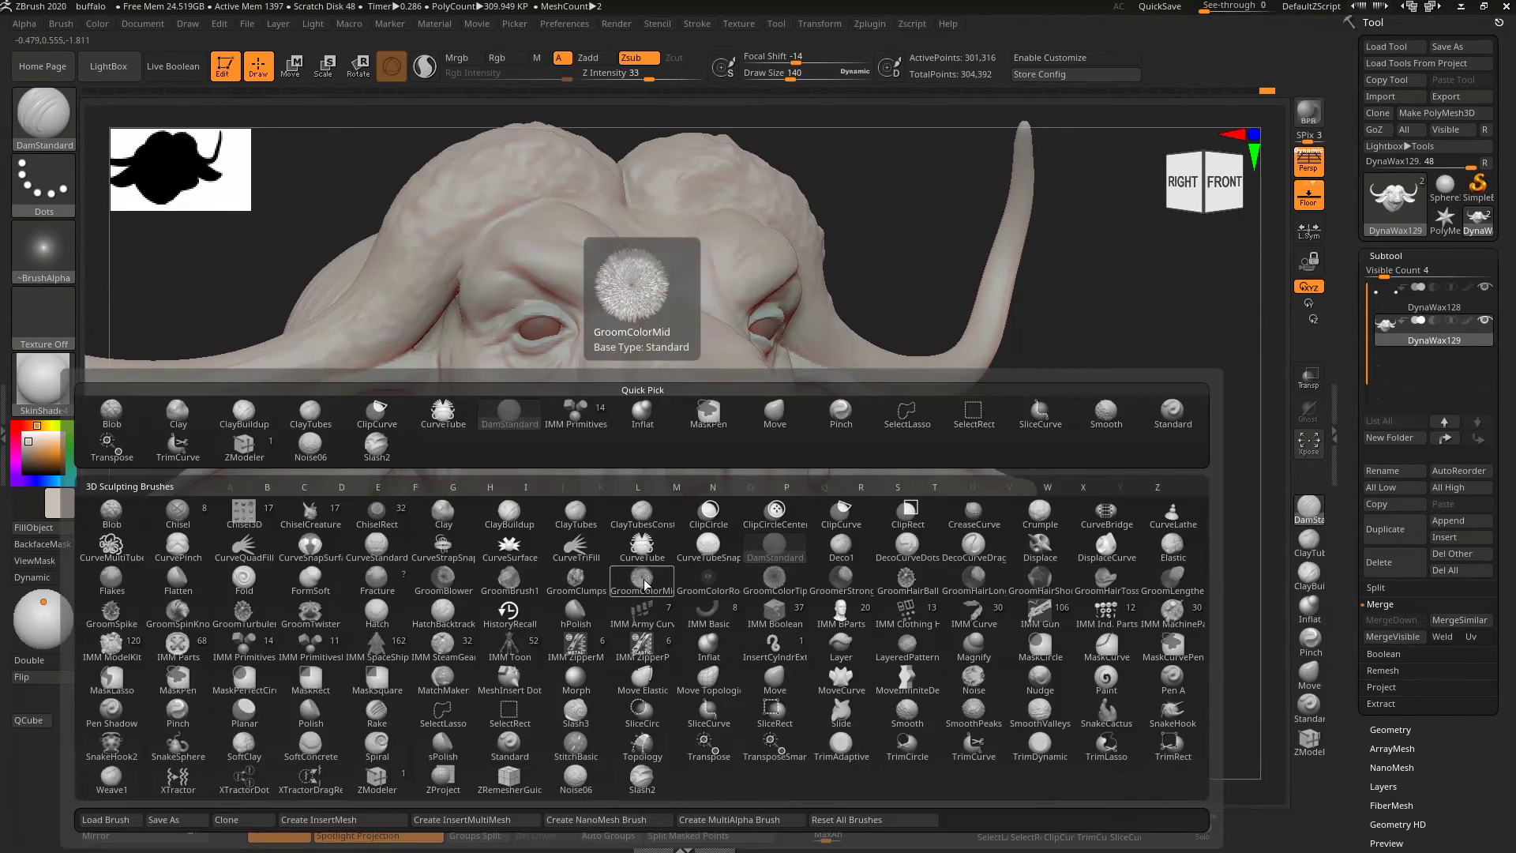
key(c)
key(b)
key(bracketleft)
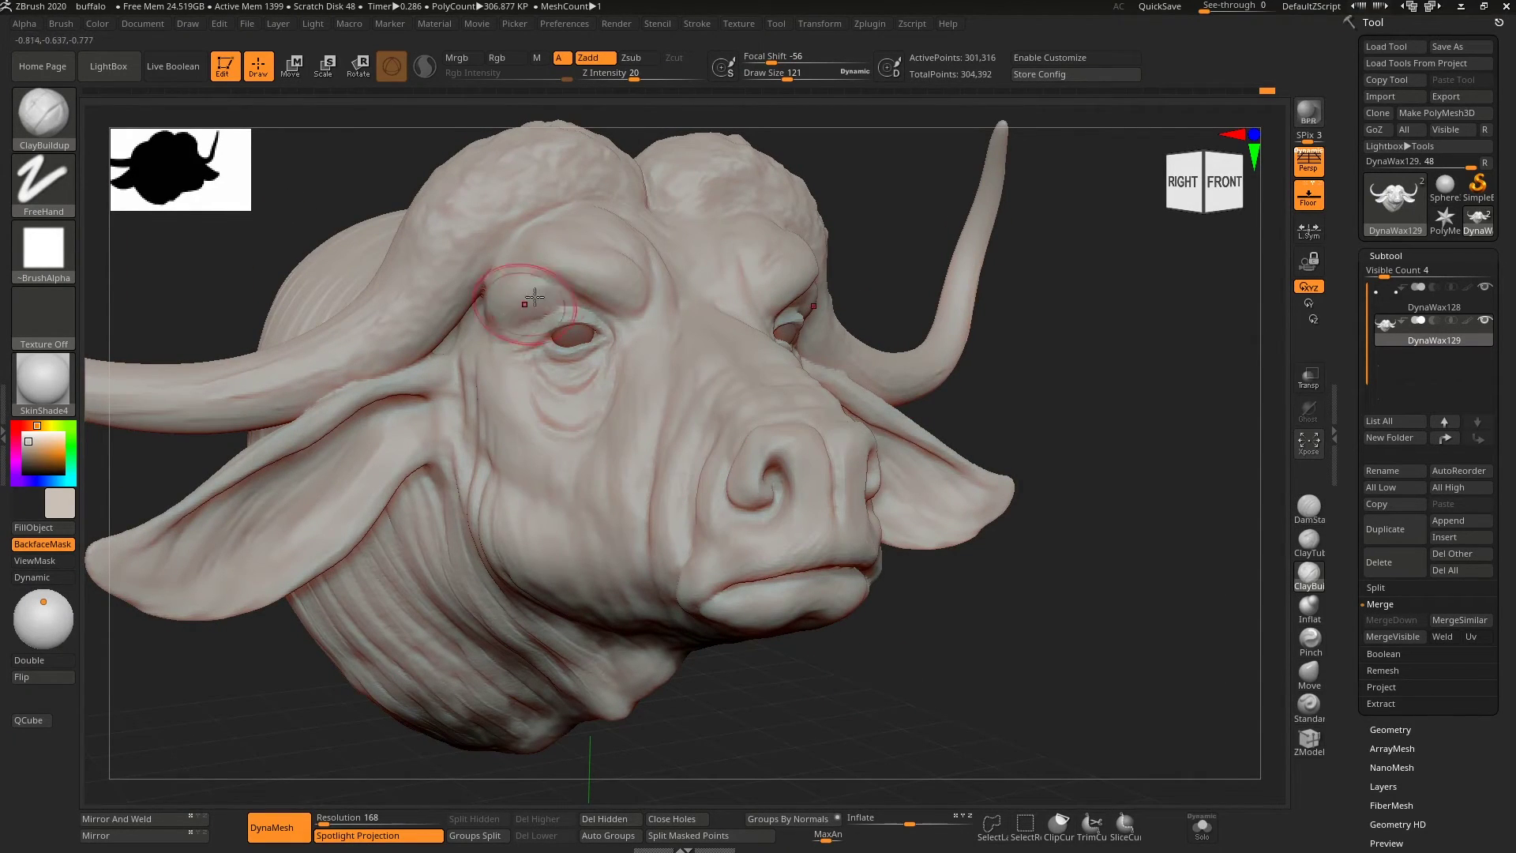
key(bracketleft)
key(bracketleft)
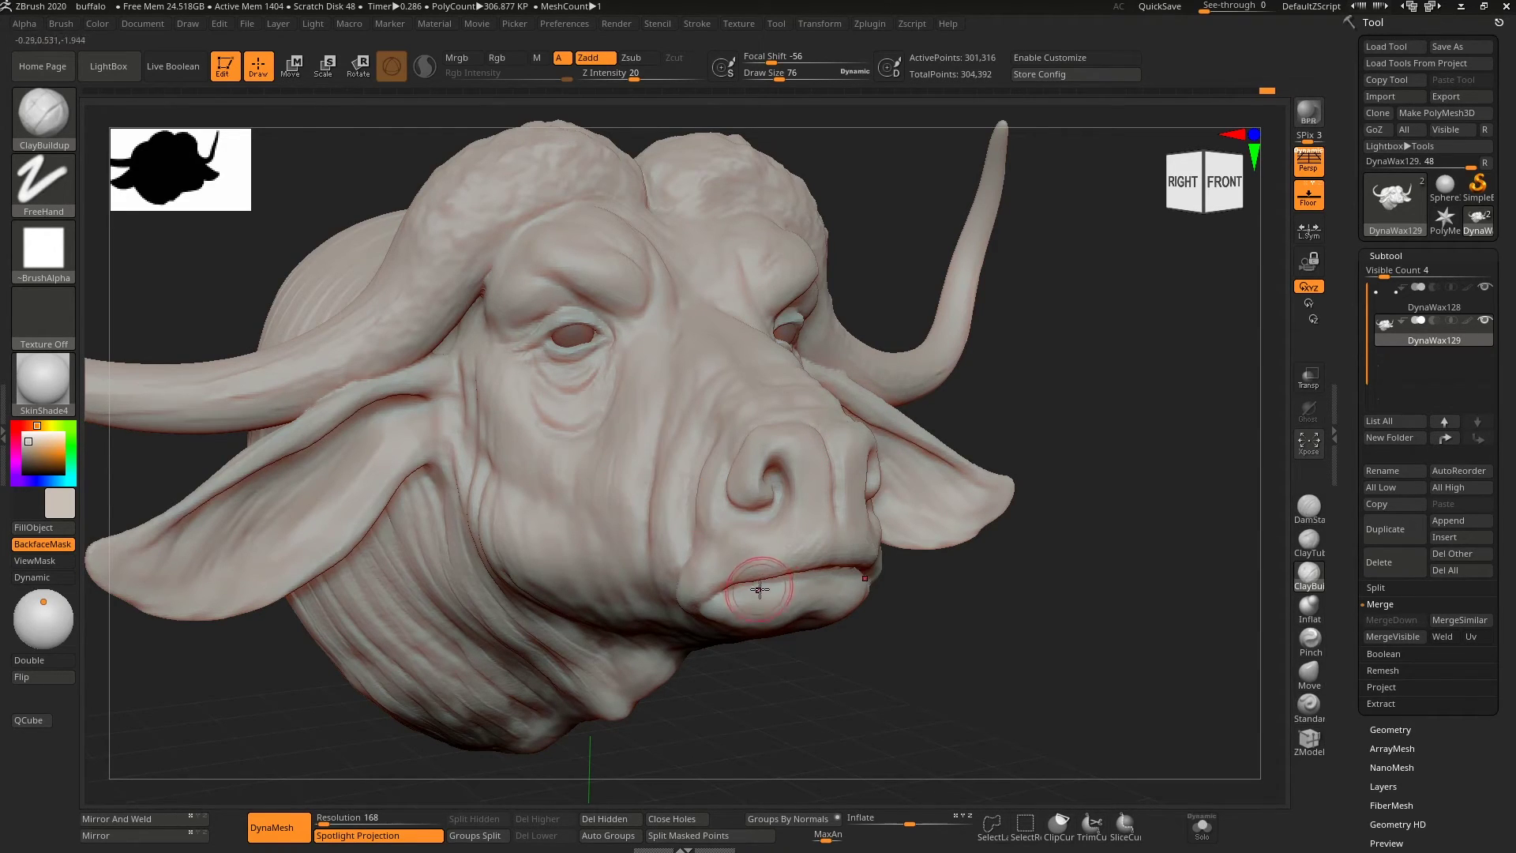
Step: Refine the eye with the Standard brush at size 24, then pick a dark brown colour
key(b)
key(s)
key(t)
key(b)
key(Escape)
text(s)
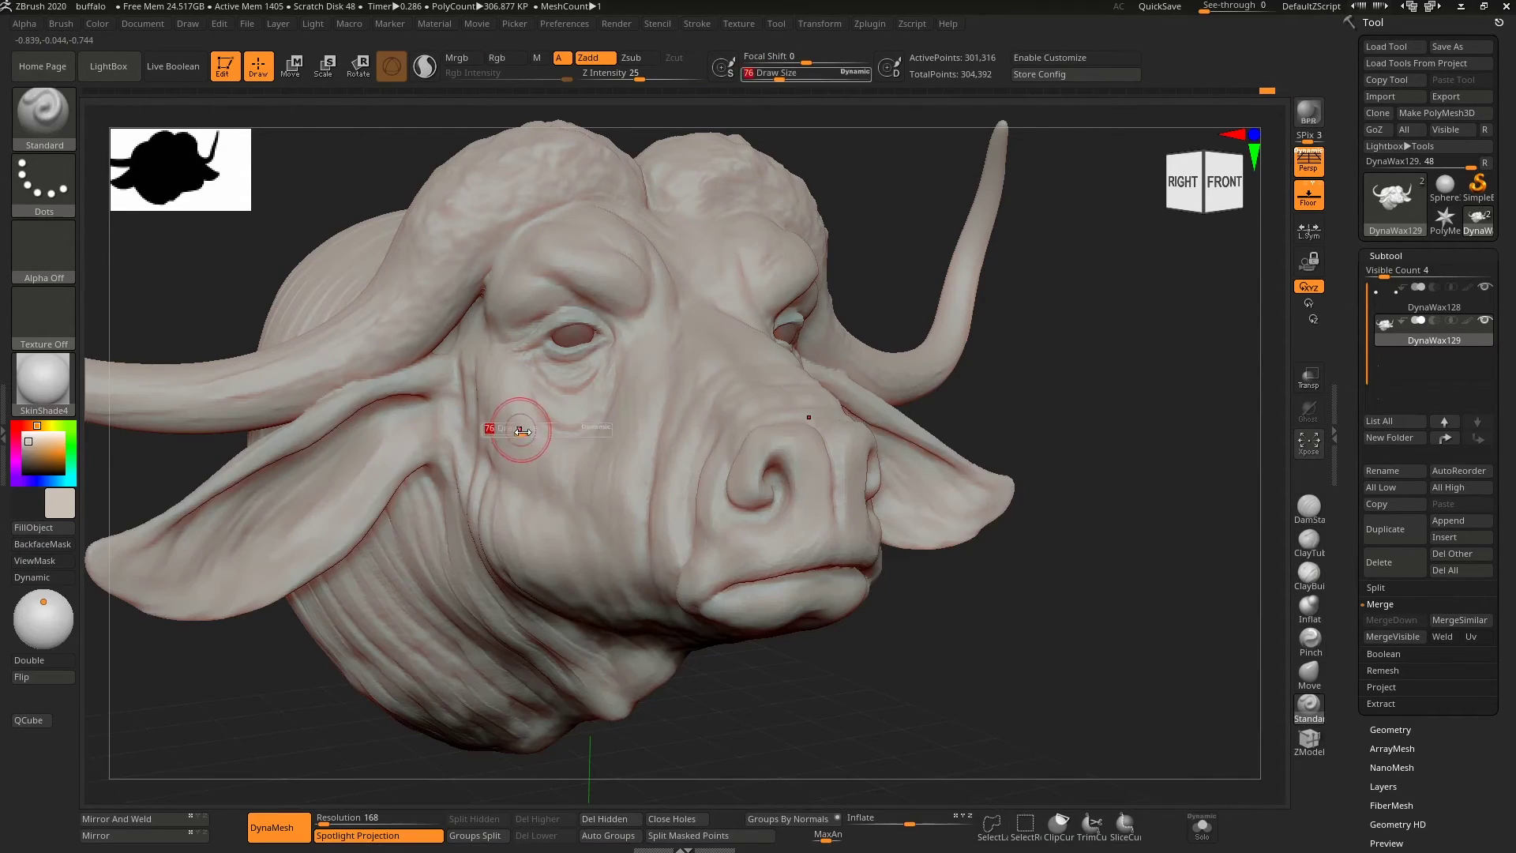
text(24)
key(Return)
drag(1011, 323, 656, 458)
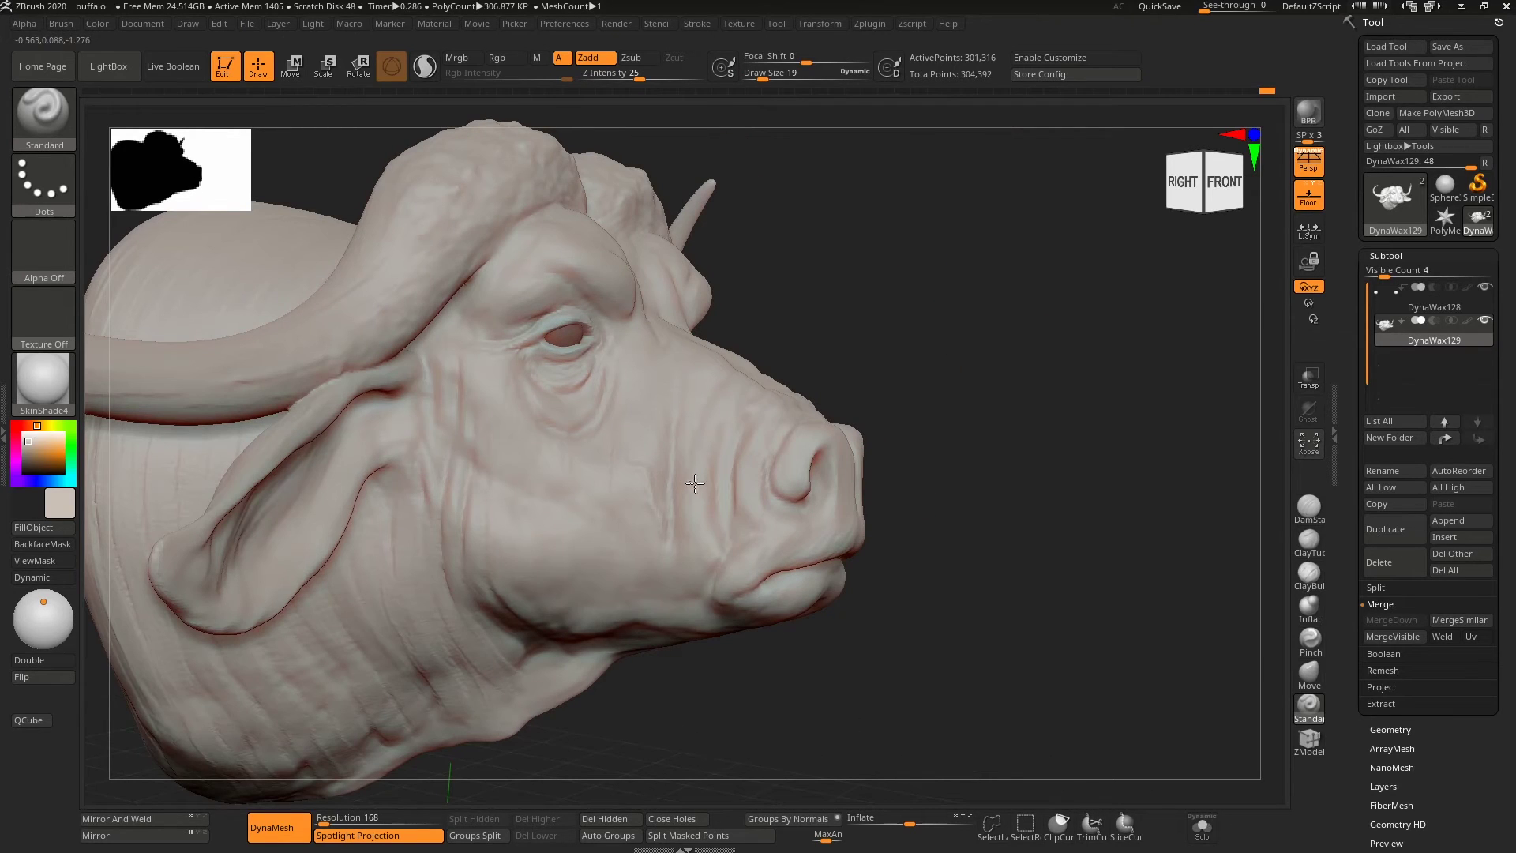
mouse_move(660, 531)
right_down()
mouse_move(916, 454)
mouse_move(836, 675)
mouse_move(892, 585)
right_up()
shift+right_drag(878, 454, 315, 626)
drag(36, 462, 28, 455)
Step: Reshape both cheeks symmetrically with the Move brush from a front view
alt+right_drag(491, 592, 873, 565)
key(b)
key(m)
key(v)
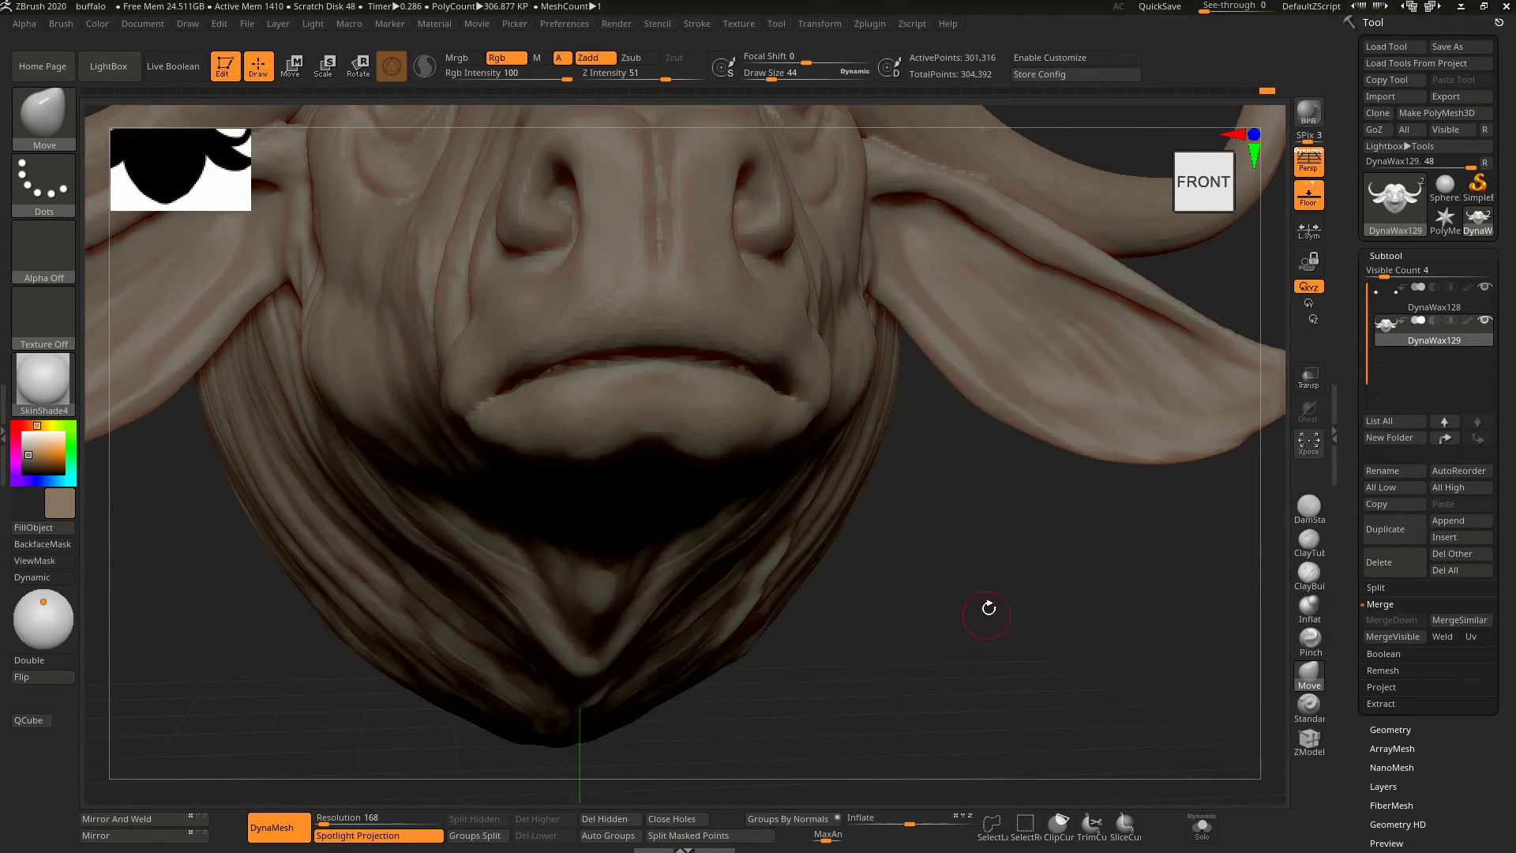
alt+right_drag(984, 608, 425, 270)
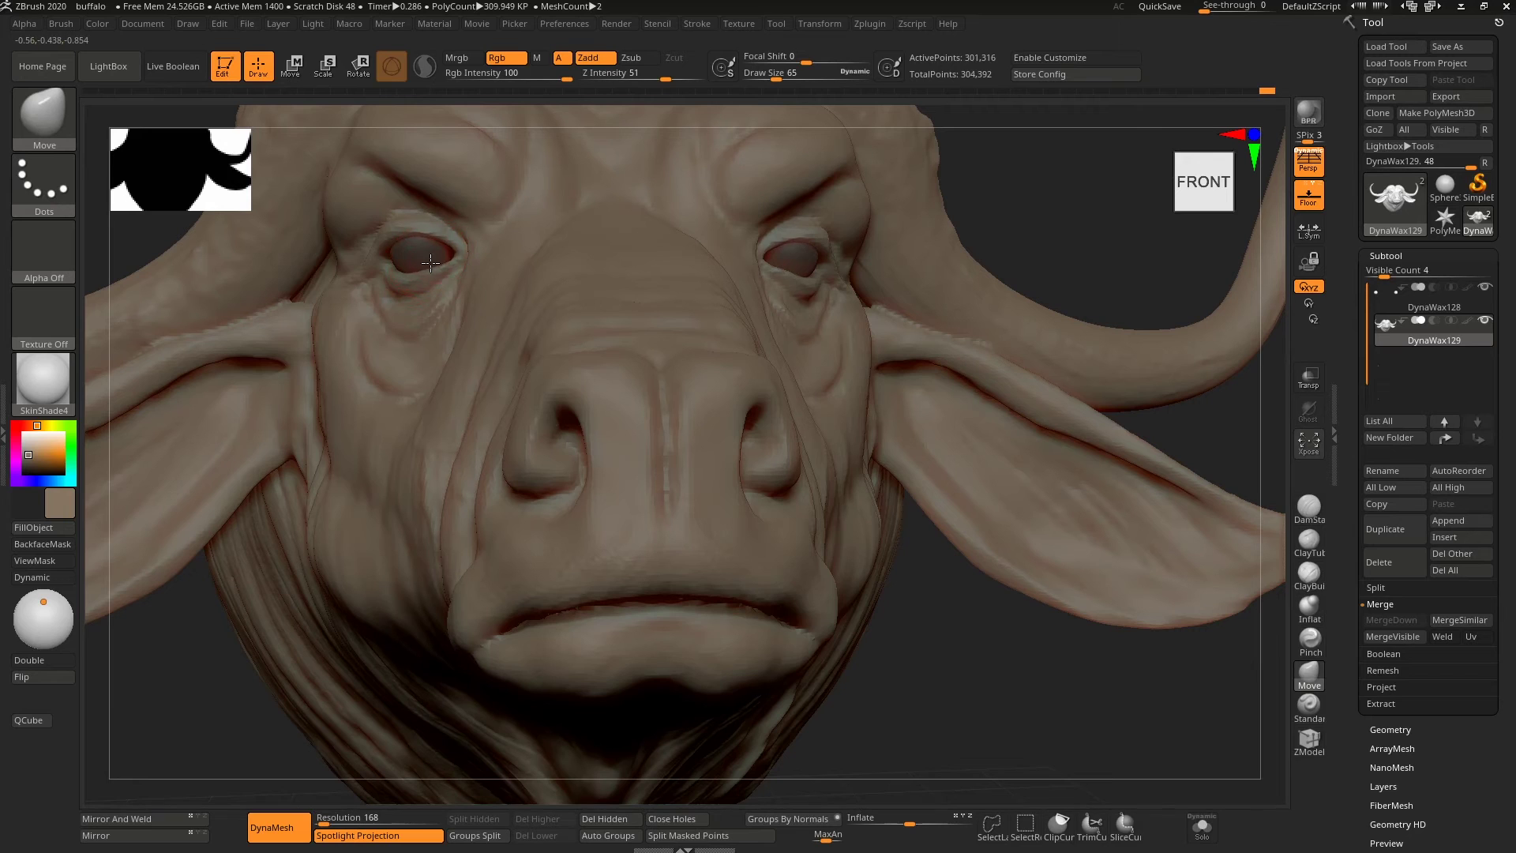
drag(1042, 169, 410, 228)
shift+drag(954, 260, 692, 234)
mouse_move(399, 237)
alt+right_down()
mouse_move(482, 330)
mouse_move(459, 258)
alt+right_up()
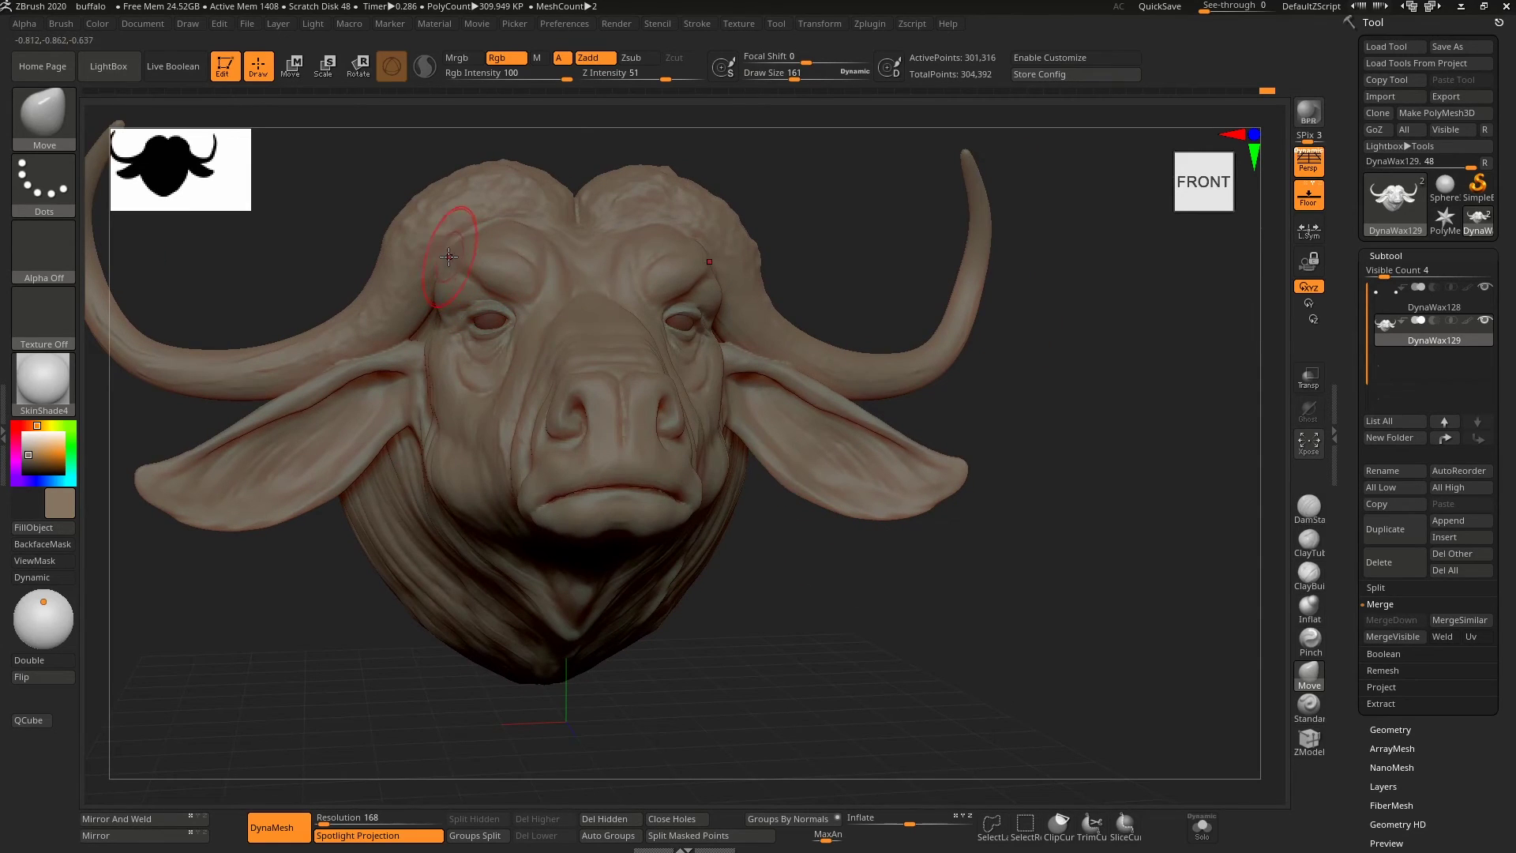
key(s)
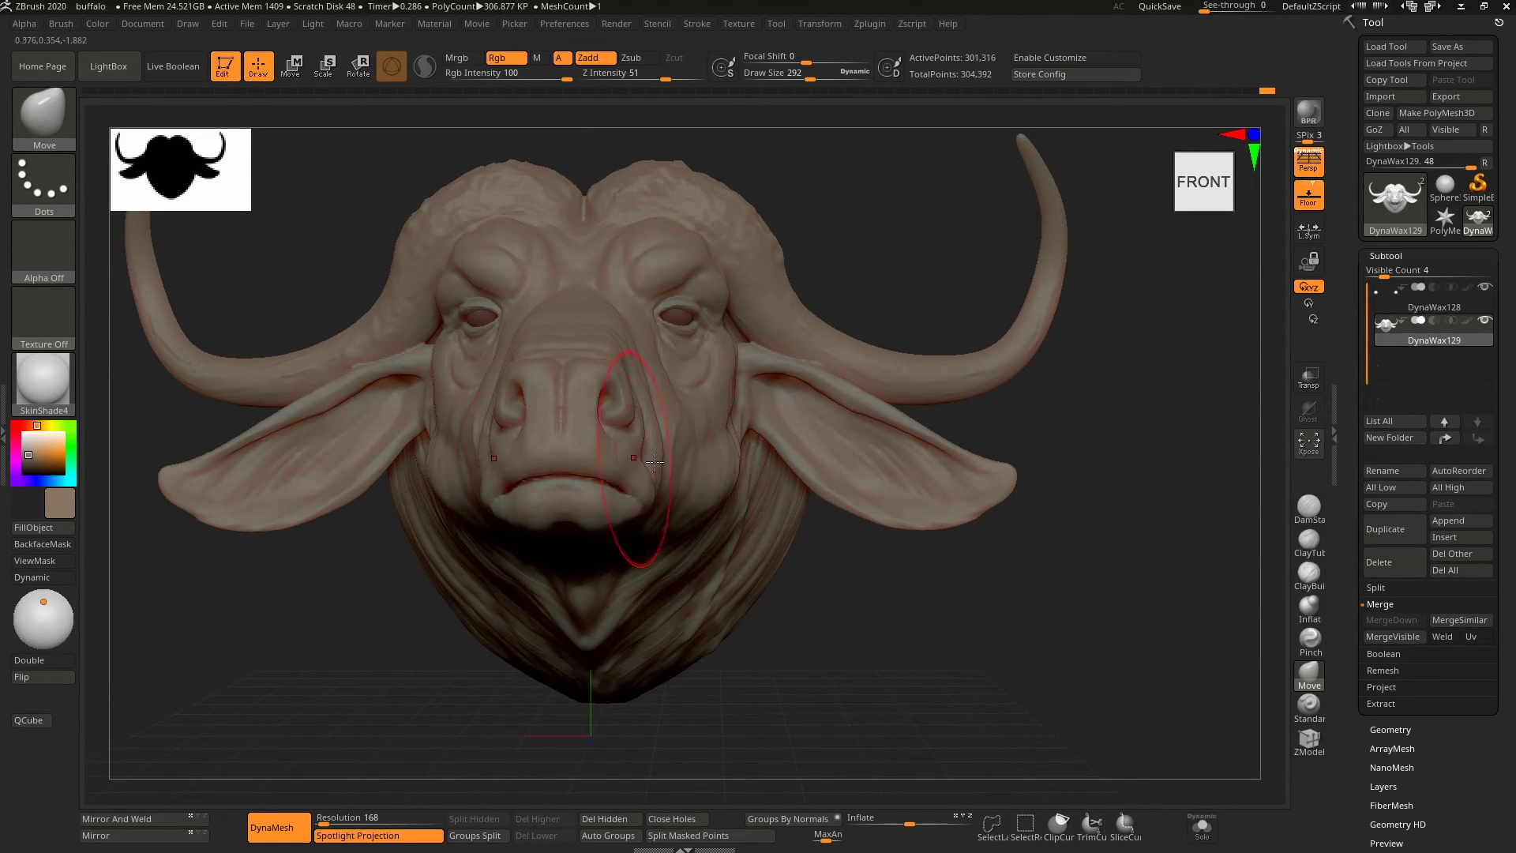
drag(655, 462, 714, 484)
Step: Slice the back of the neck off flat with two TrimCurve cuts and run a BPR render
alt+drag(821, 625, 845, 585)
key(ctrl+shift)
ctrl+shift+drag(825, 237, 823, 820)
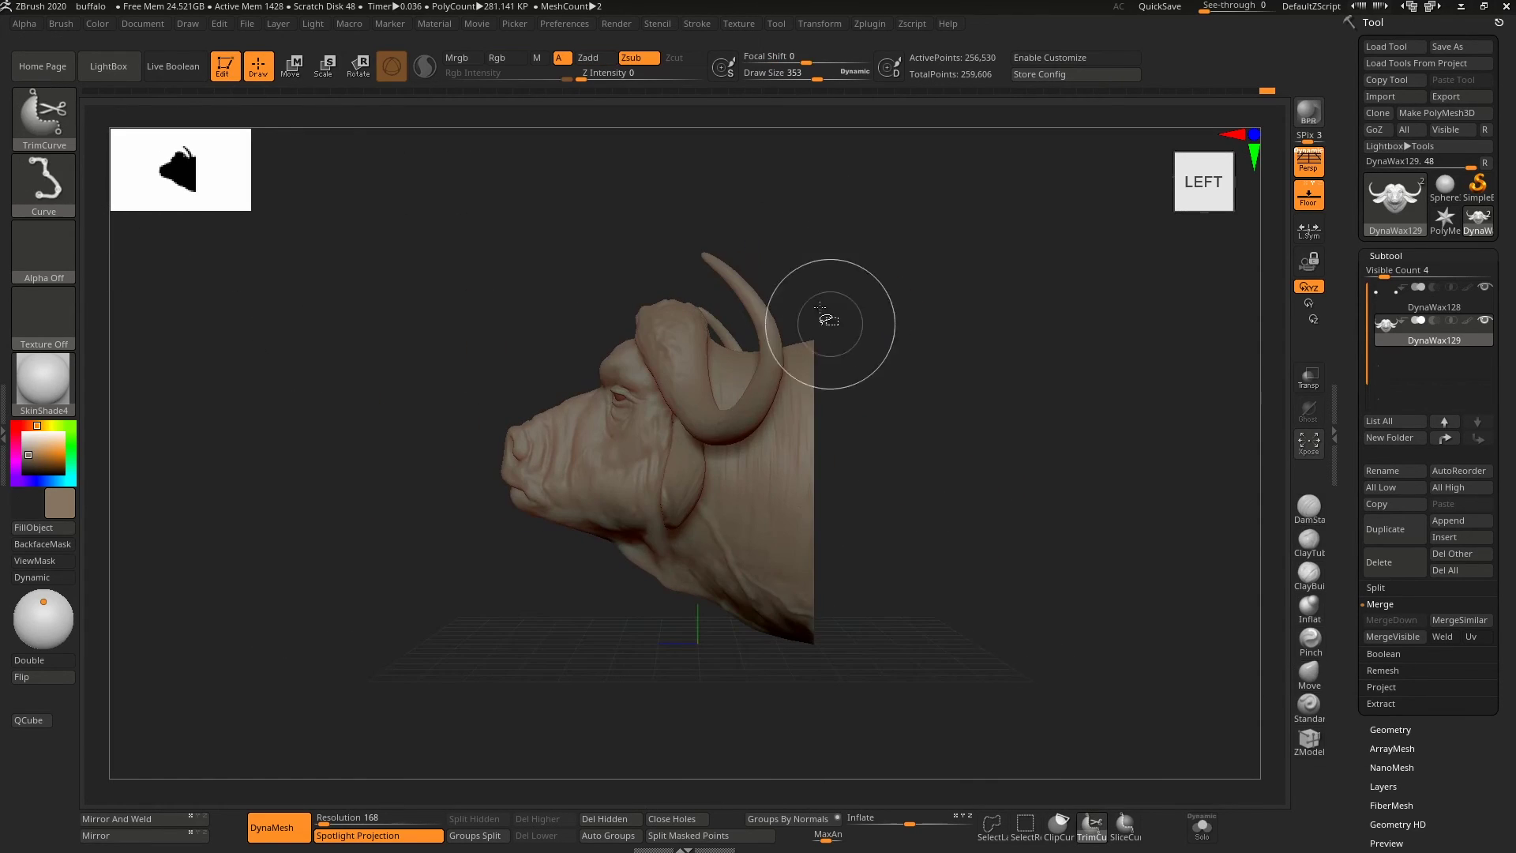
ctrl+shift+drag(799, 236, 812, 731)
shift+drag(908, 505, 1032, 500)
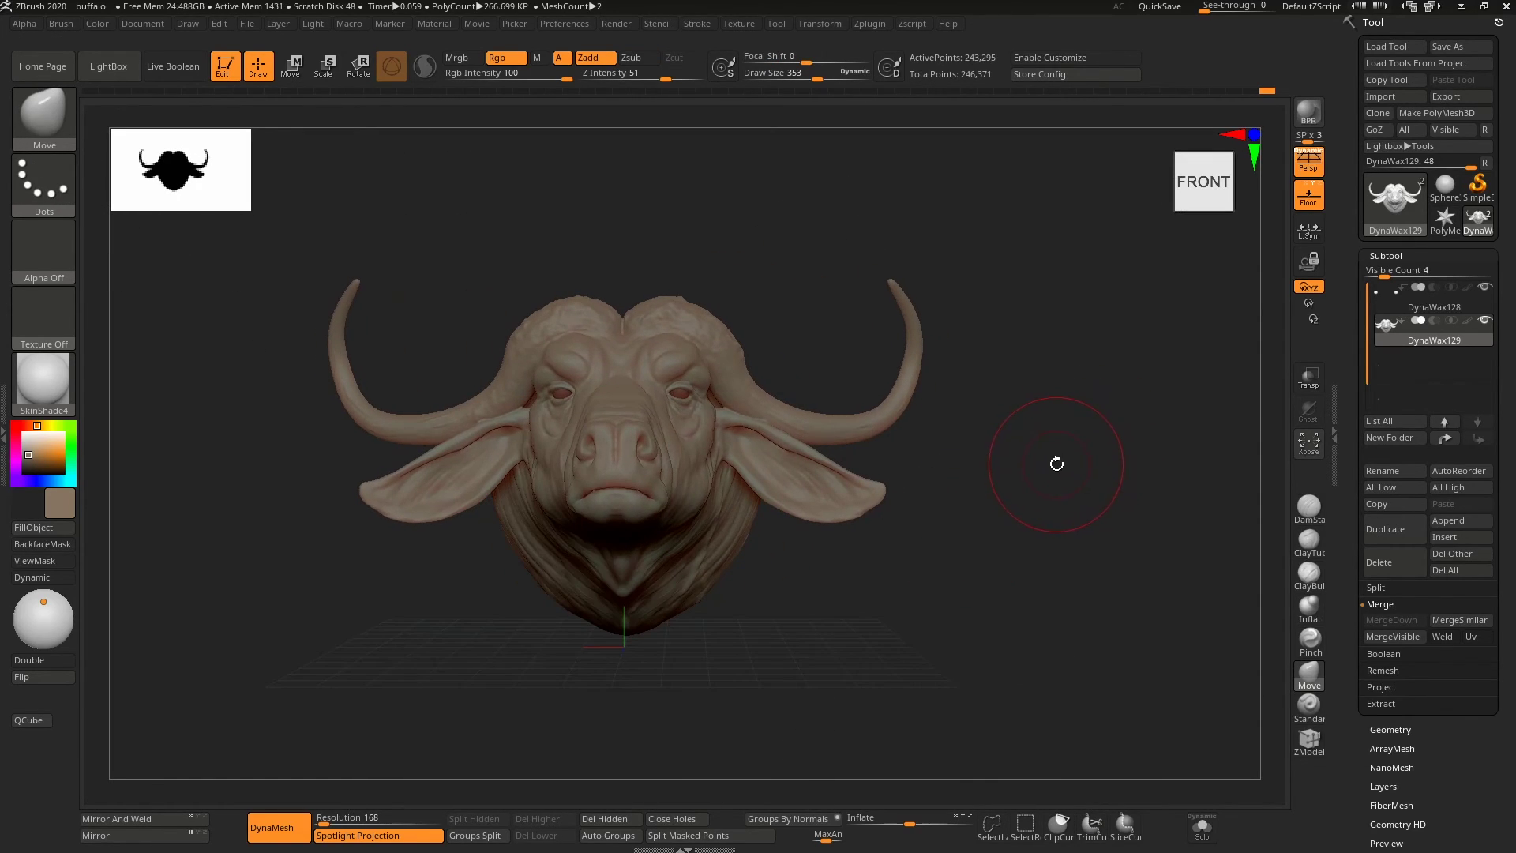
key(shift+r)
alt+drag(1091, 381, 976, 358)
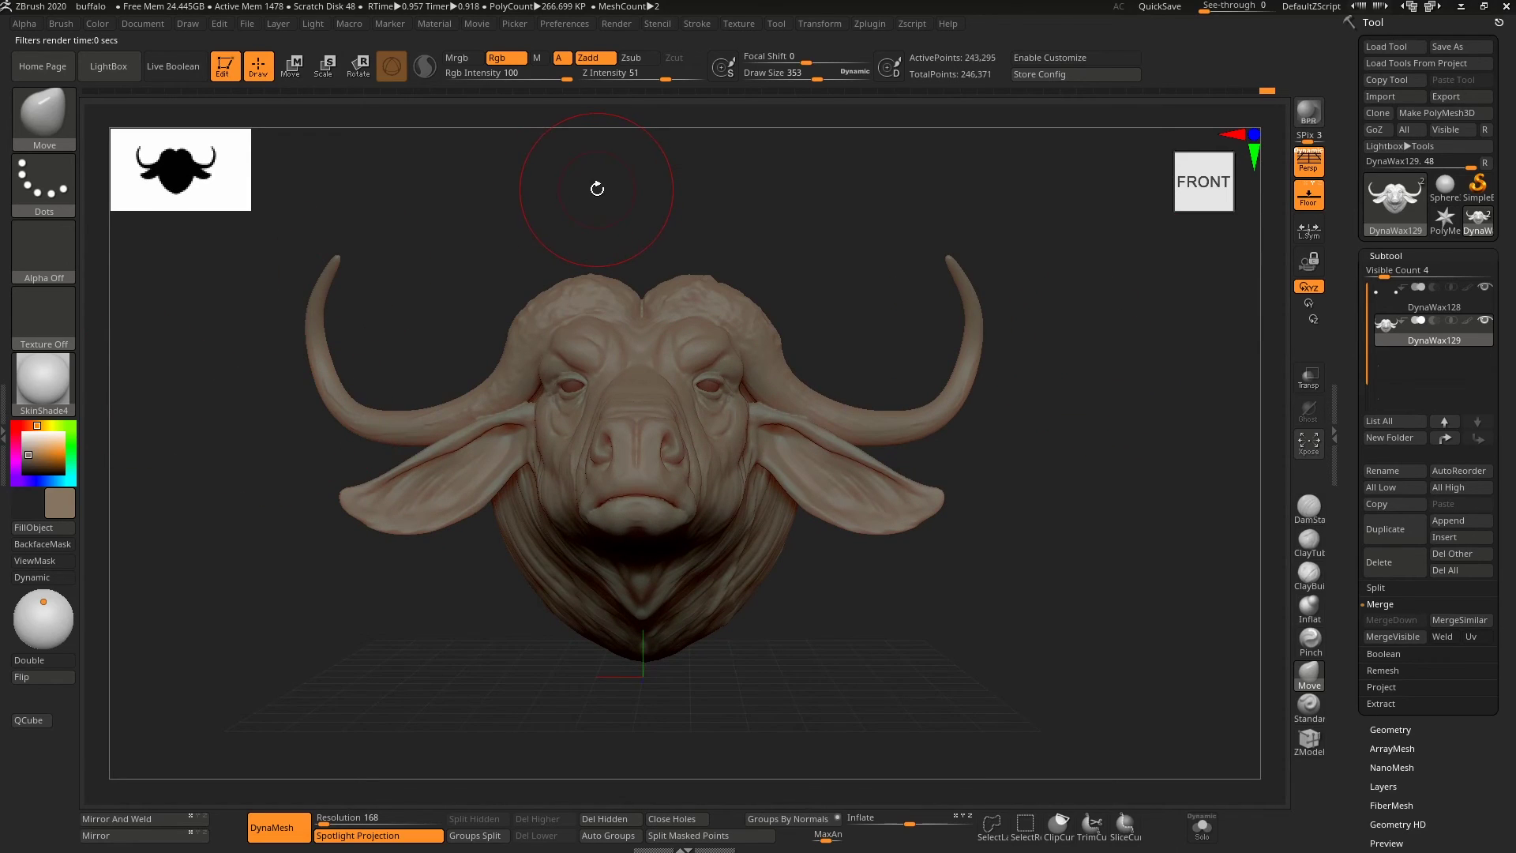
Step: Record a turntable movie of the buffalo head from the Movie menu, re-recording after repositioning
click(485, 23)
click(585, 98)
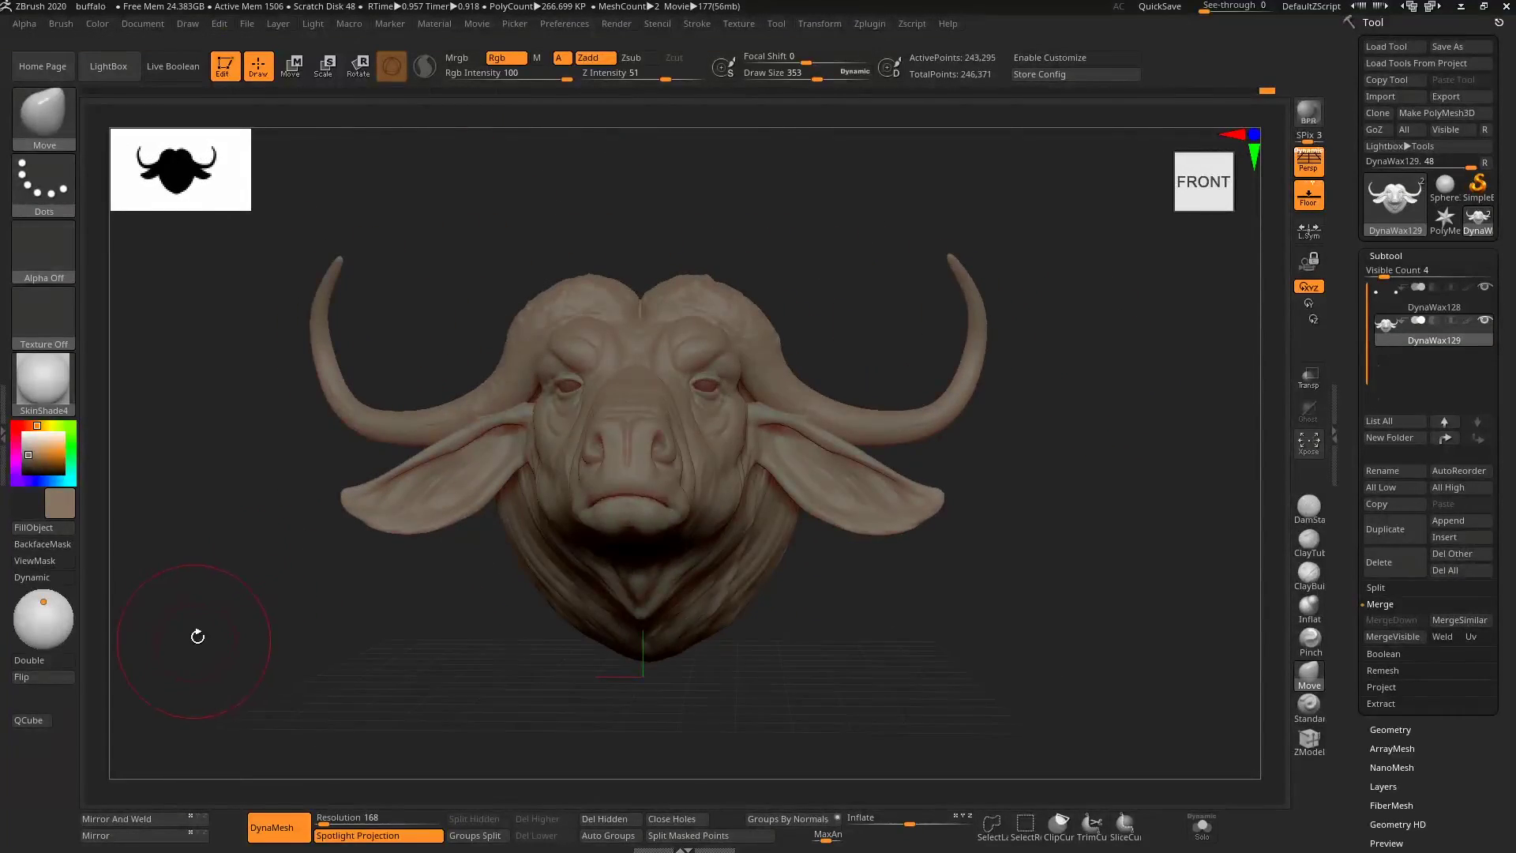
click(477, 23)
click(585, 98)
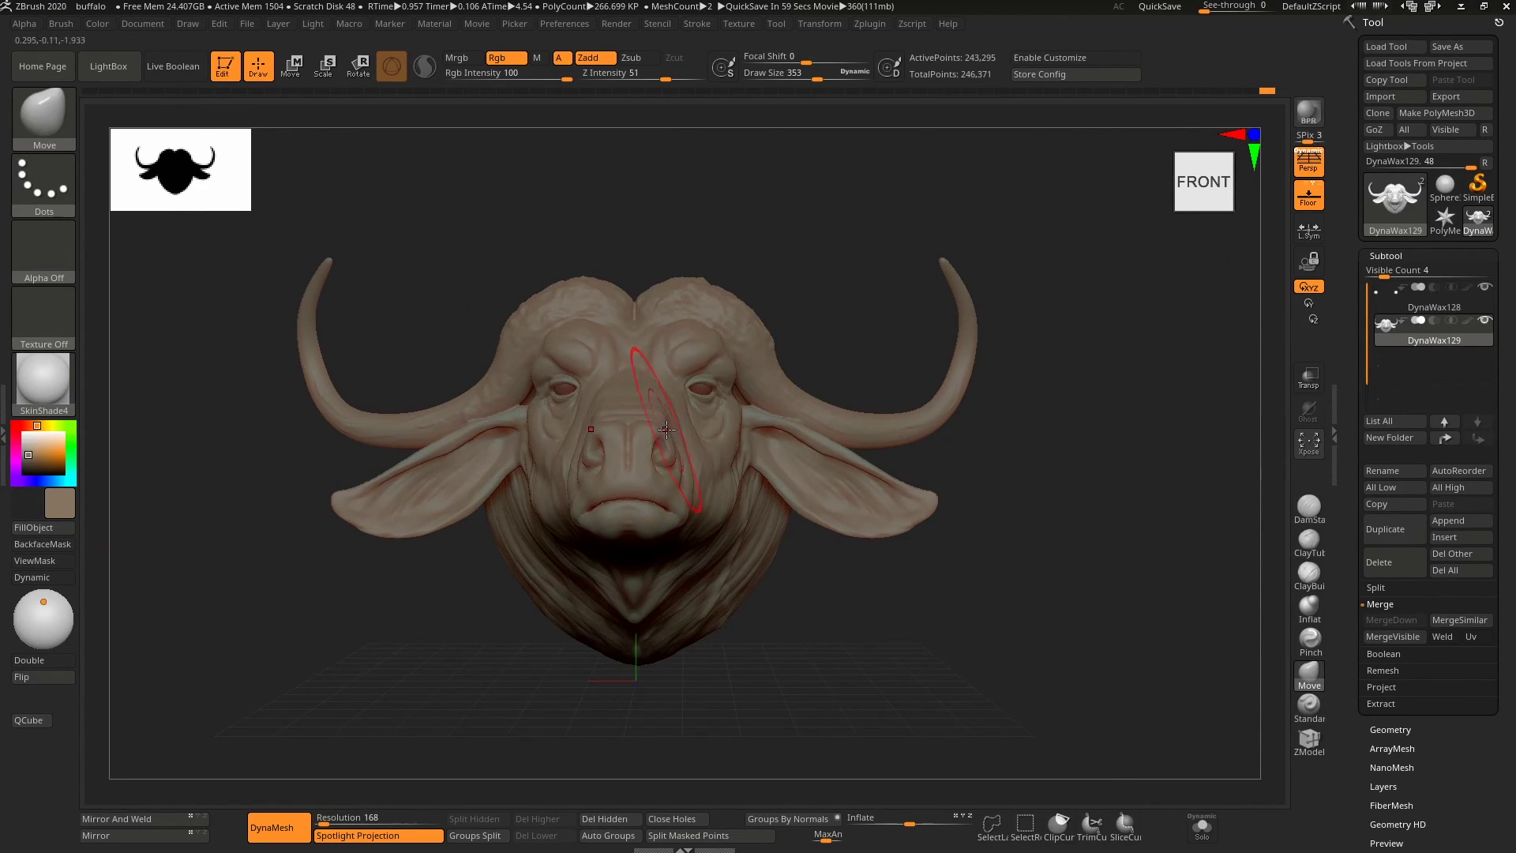
key(bracketleft)
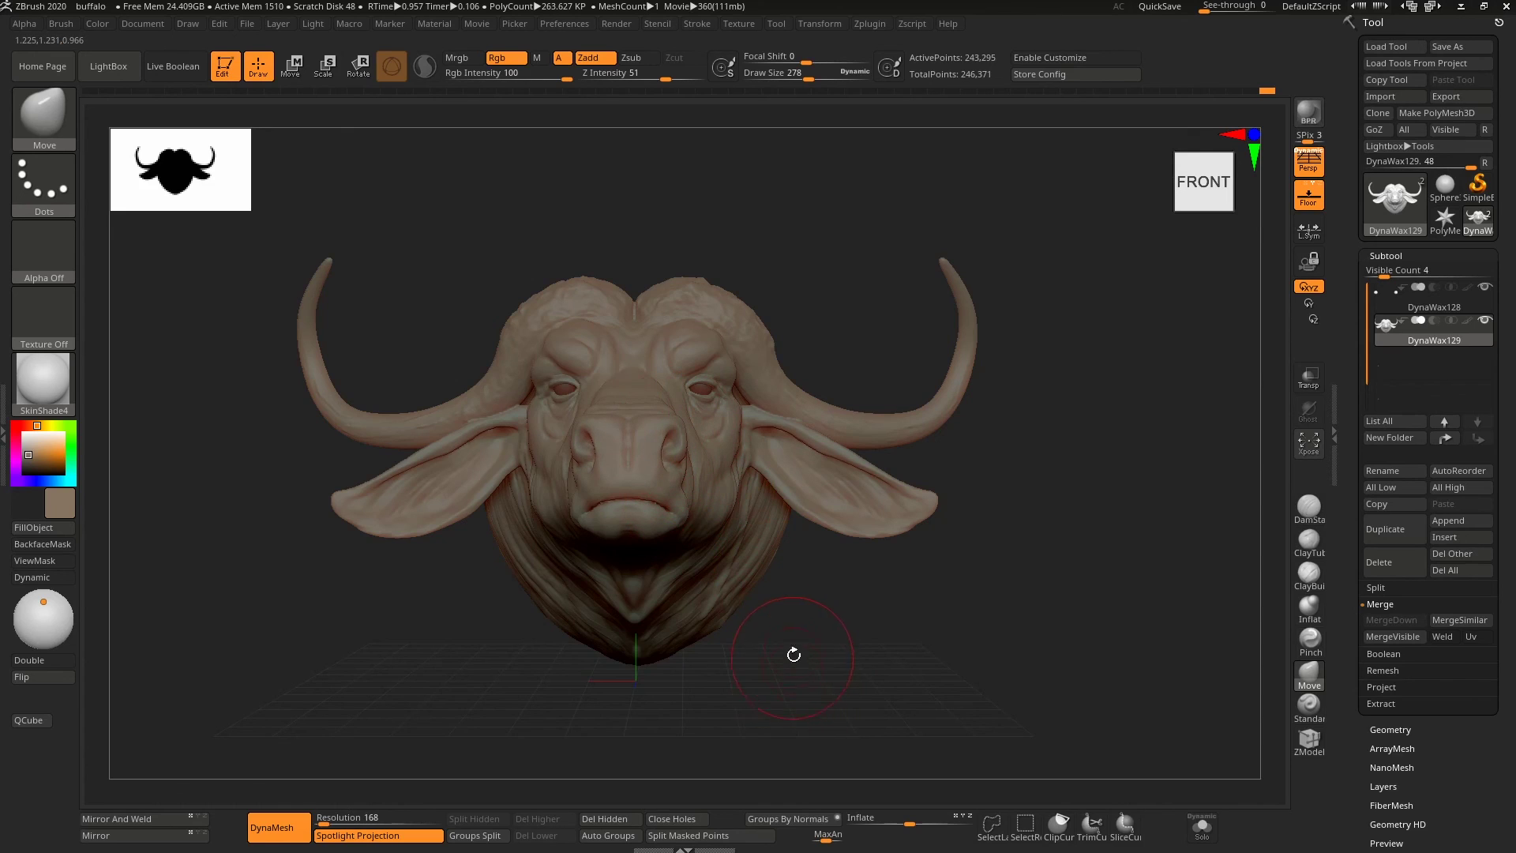
drag(813, 252, 796, 126)
click(476, 23)
click(524, 140)
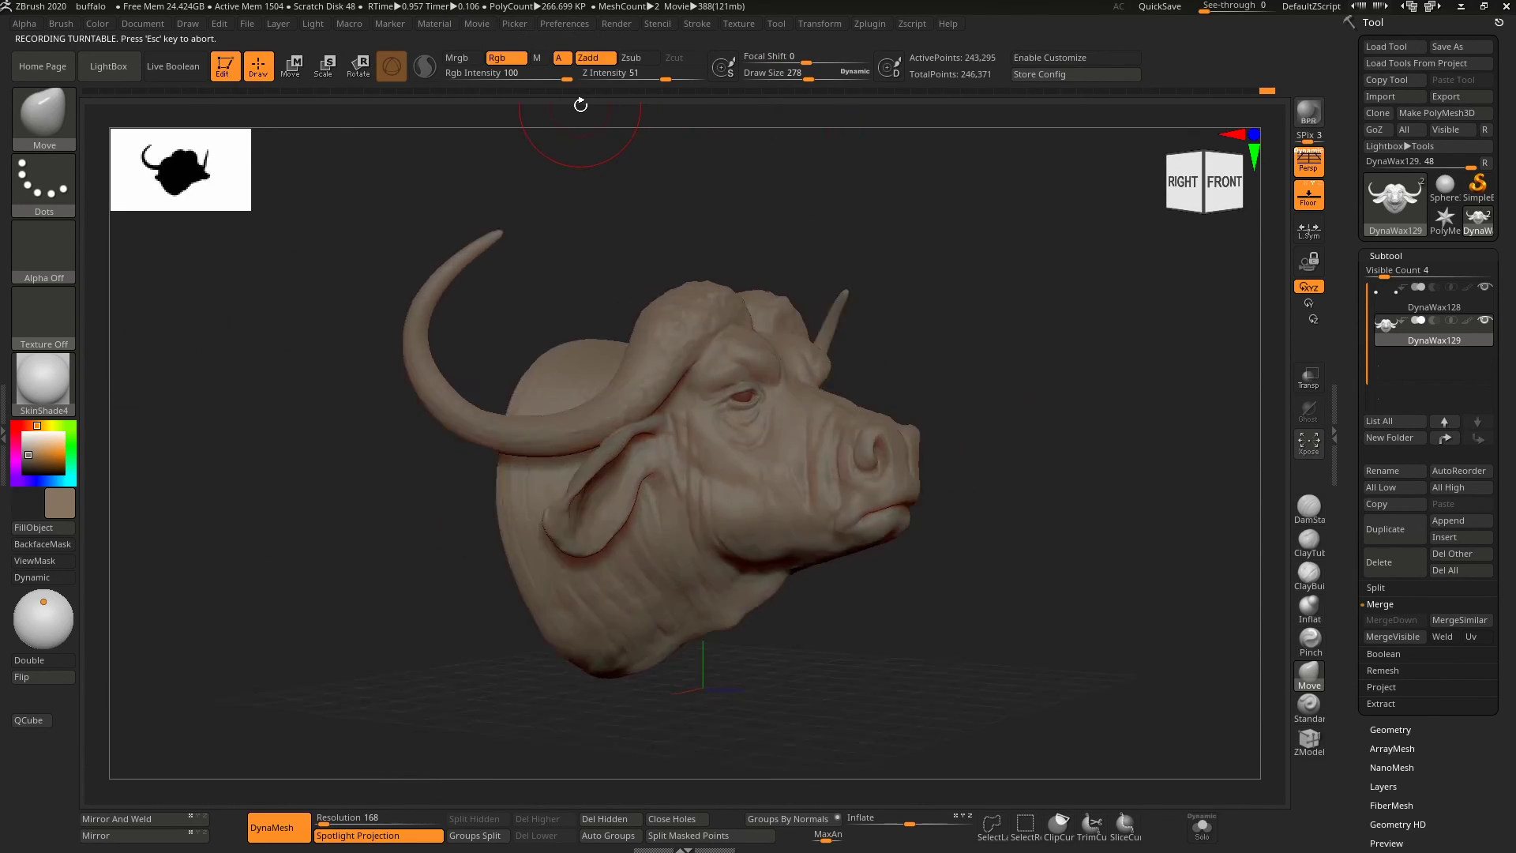